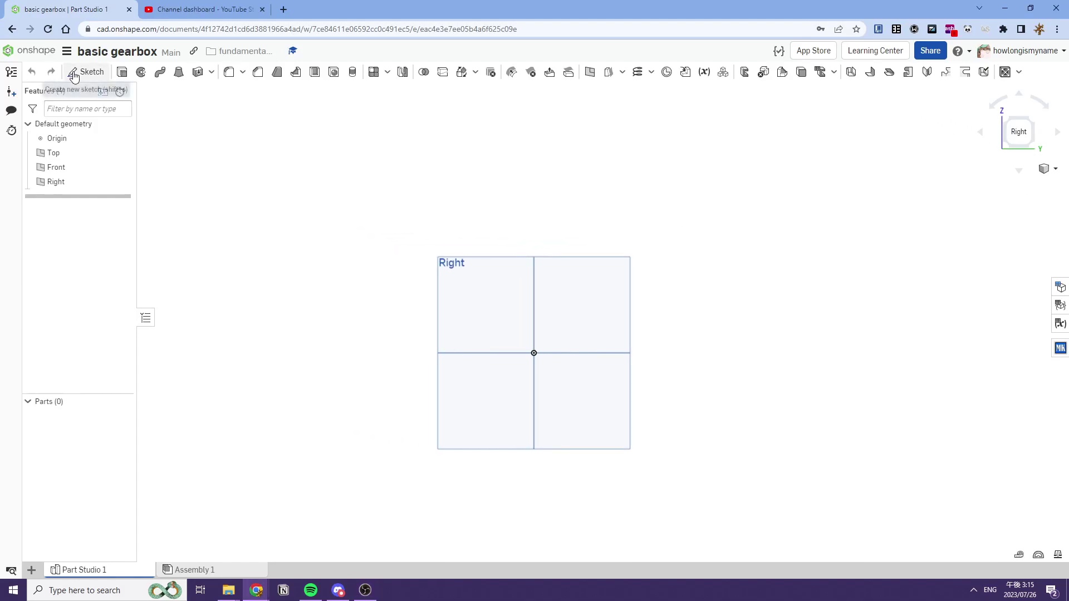
pyautogui.click(85, 71)
pyautogui.click(618, 273)
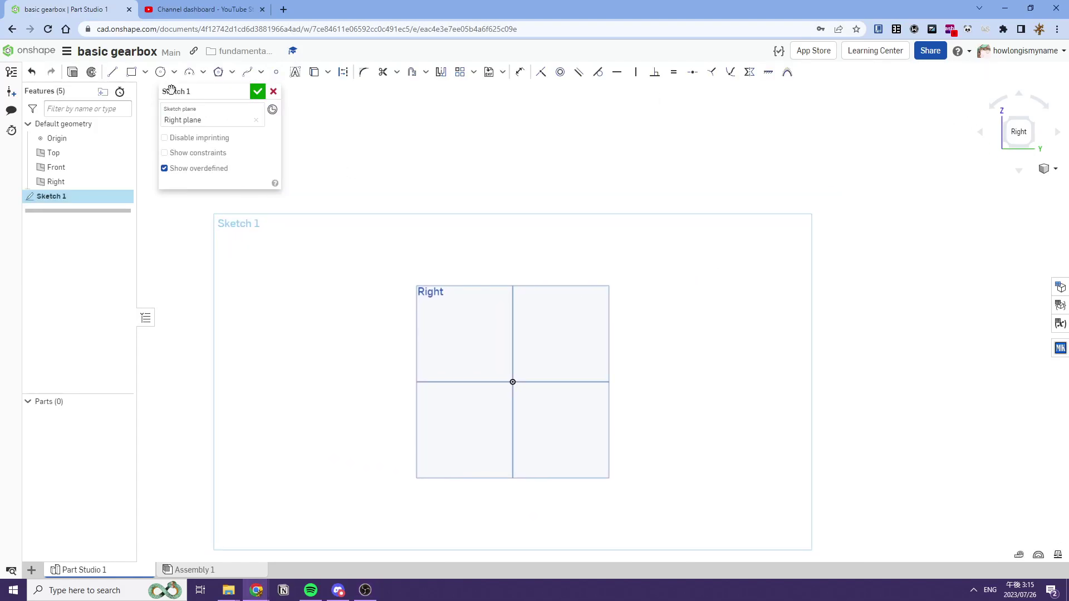
pyautogui.click(160, 71)
pyautogui.moveTo(472, 285)
pyautogui.mouseDown(button='middle')
pyautogui.moveTo(437, 262)
pyautogui.moveTo(463, 263)
pyautogui.mouseUp(button='middle')
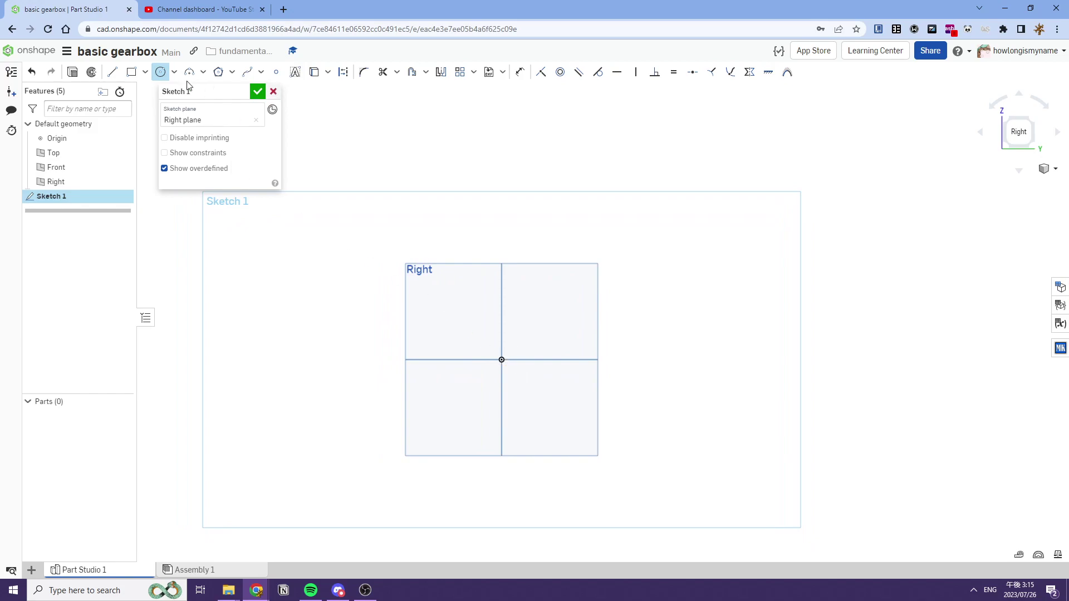
# Start a new sketch on the Right plane
pyautogui.click(90, 72)
pyautogui.moveTo(390, 165); pyautogui.dragTo(477, 190, button='right')
pyautogui.click(462, 282)
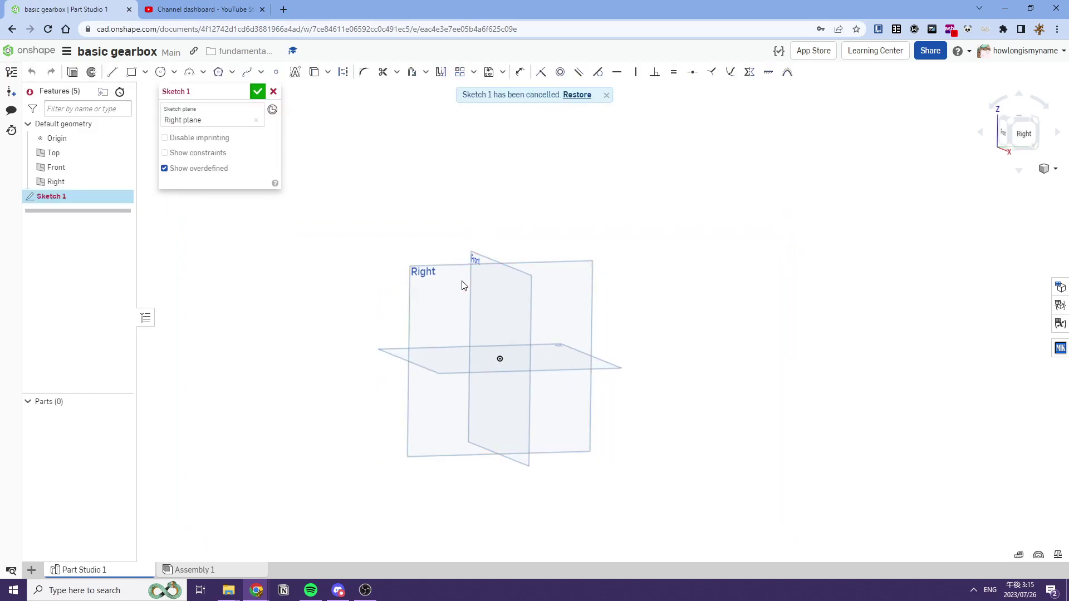
pyautogui.click(1016, 134)
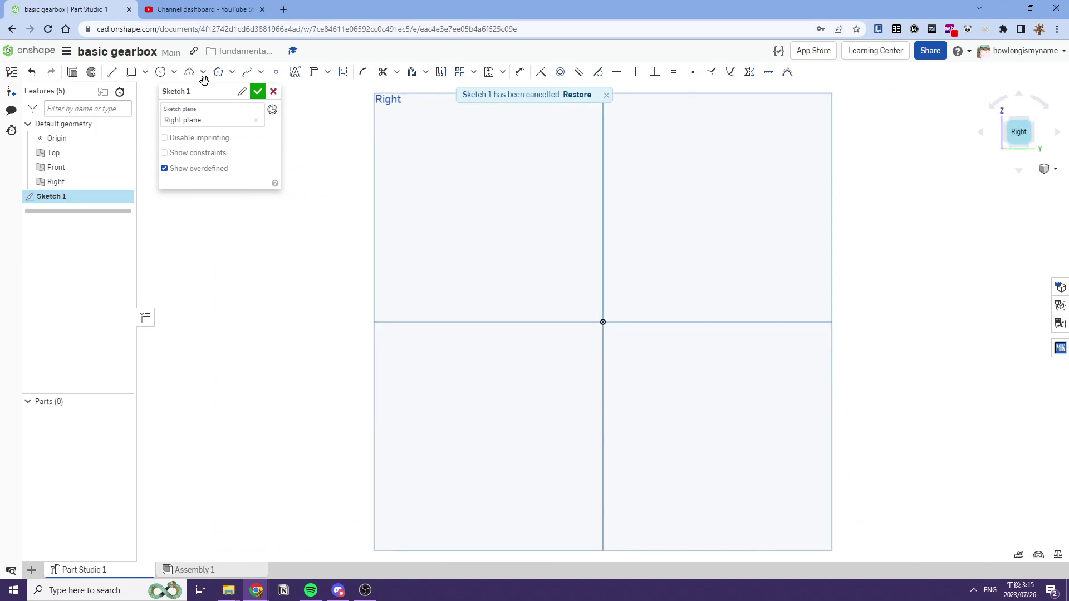
# Draw a circle about 1.74 in in diameter centred on the origin
pyautogui.click(160, 73)
pyautogui.click(595, 362)
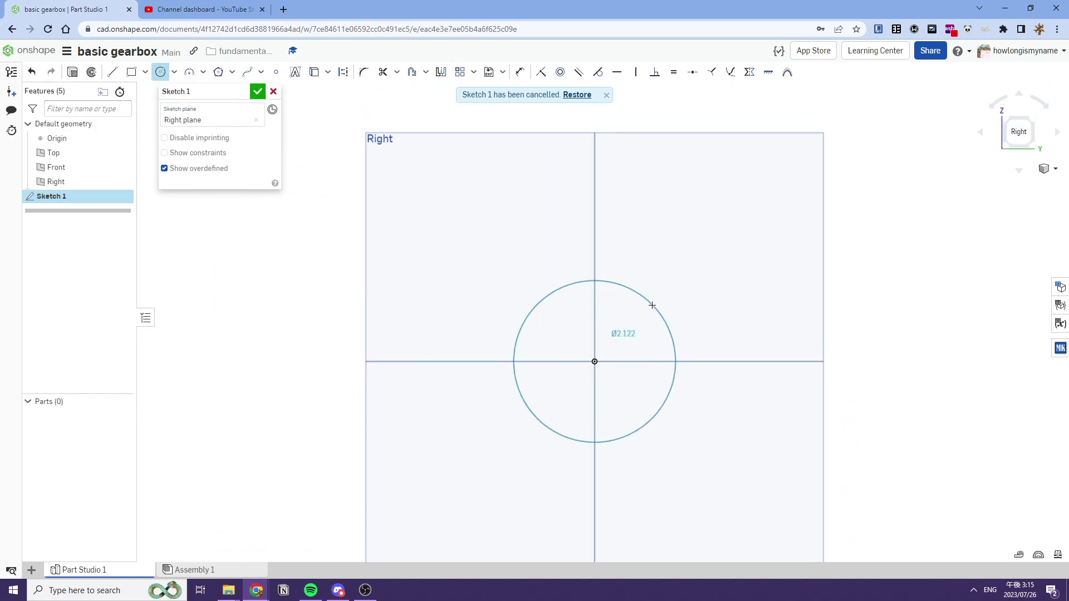
pyautogui.scroll(-3, 617, 346)
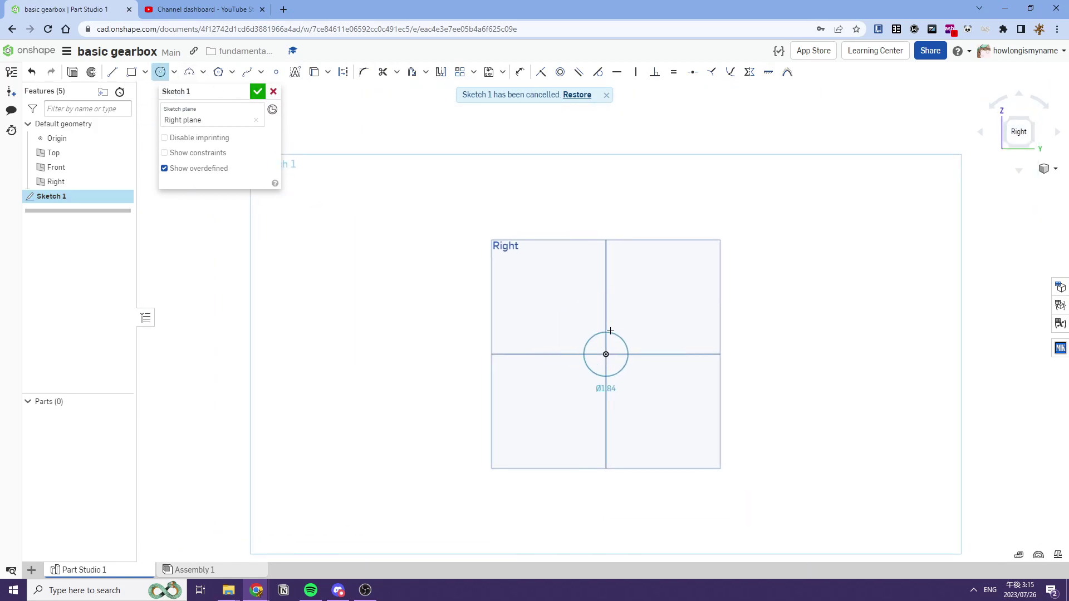
pyautogui.moveTo(623, 328); pyautogui.dragTo(570, 315, button='middle')
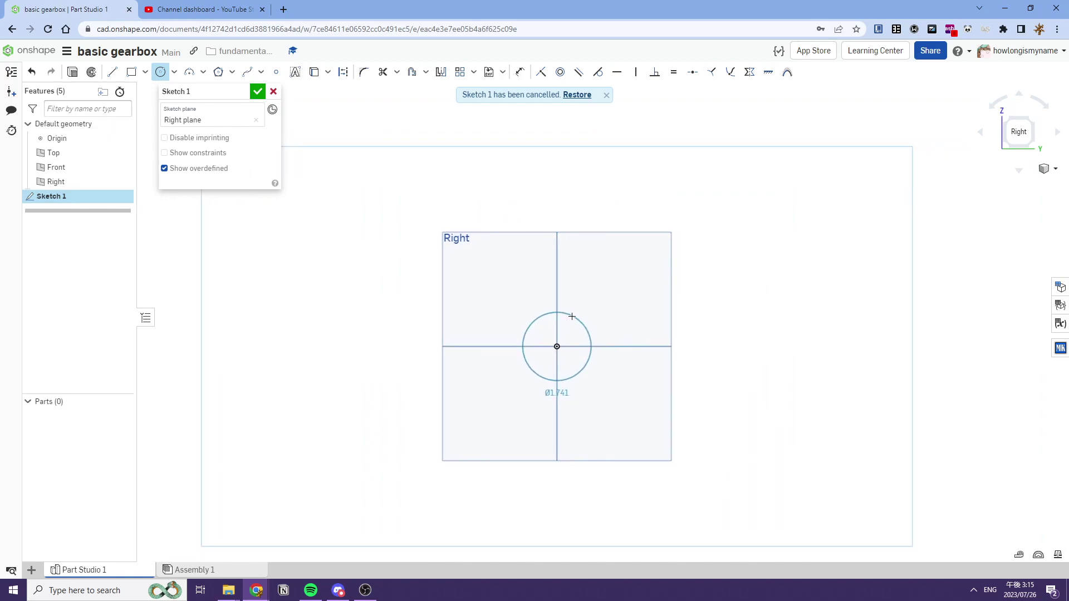
pyautogui.click(572, 315)
pyautogui.press('Escape')
# Dimension the circle's diameter at 1.128 in
pyautogui.moveTo(588, 360); pyautogui.dragTo(568, 353, button='middle')
pyautogui.press('d')
pyautogui.click(569, 328)
pyautogui.click(604, 316)
pyautogui.write('1.128')
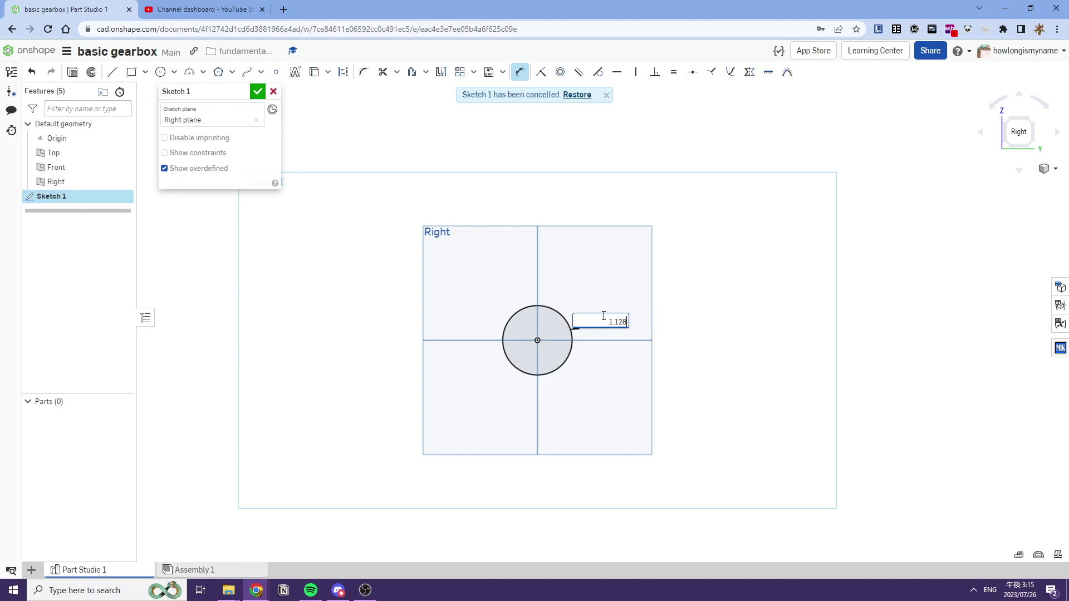
pyautogui.press('Return')
pyautogui.press('Escape')
# Draw a larger concentric circle about 2.7 in in diameter, centred on the origin
pyautogui.moveTo(579, 302); pyautogui.dragTo(473, 302, button='middle')
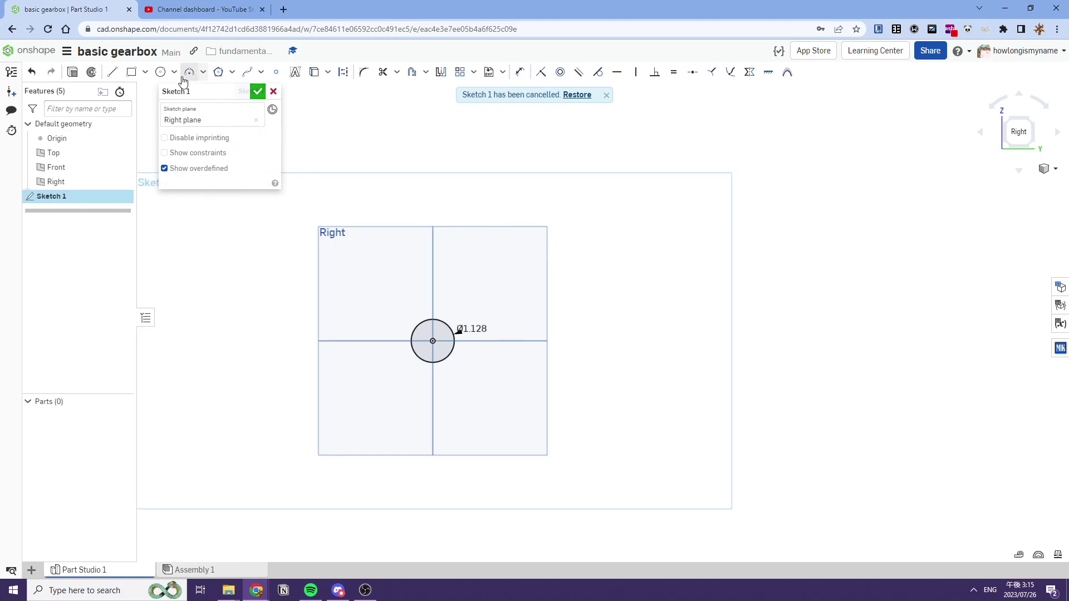
pyautogui.click(161, 72)
pyautogui.click(1018, 132)
pyautogui.scroll(-1, 639, 304)
pyautogui.moveTo(639, 304); pyautogui.dragTo(600, 330, button='middle')
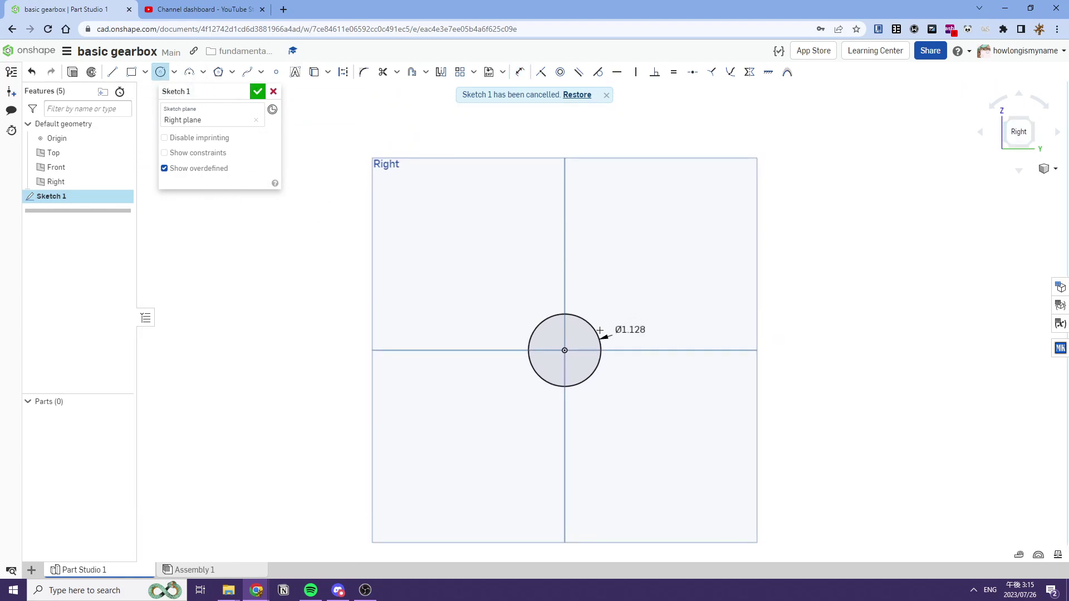
pyautogui.click(565, 351)
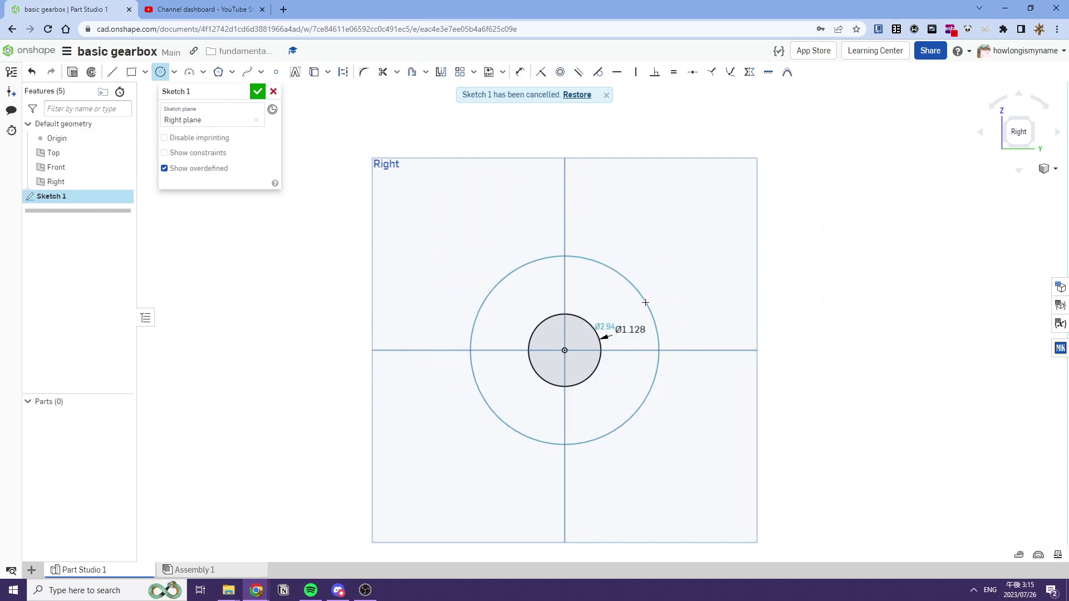
pyautogui.press('Escape')
pyautogui.click(161, 72)
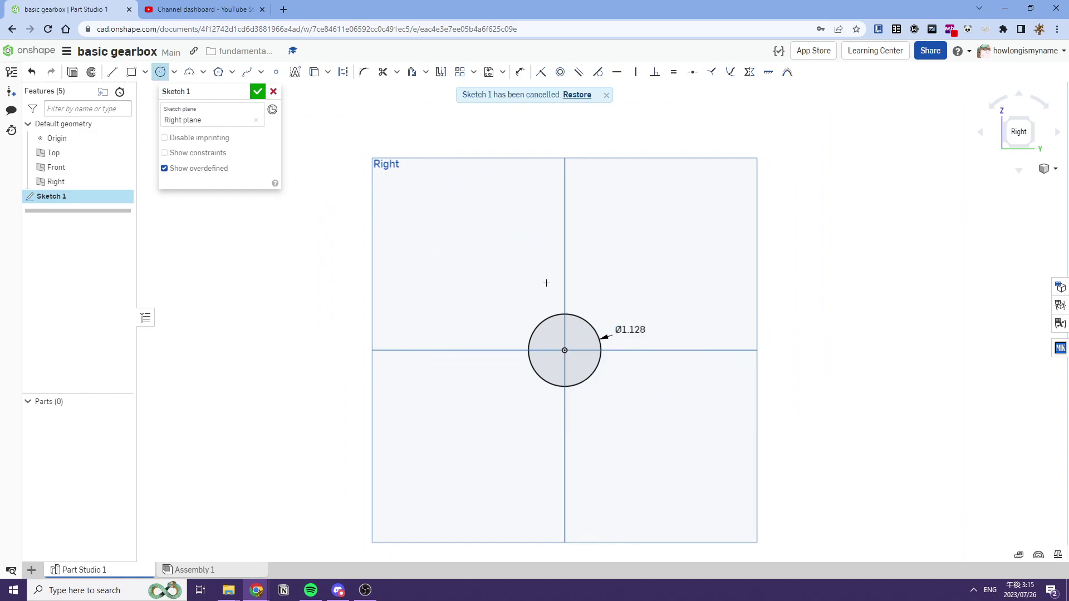
pyautogui.click(565, 351)
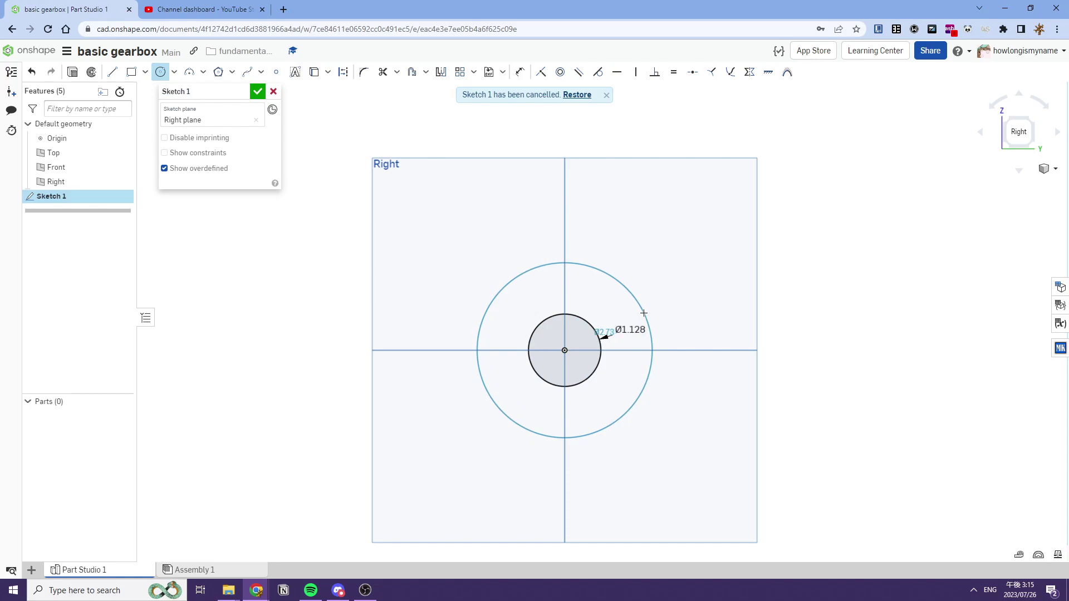
pyautogui.click(651, 335)
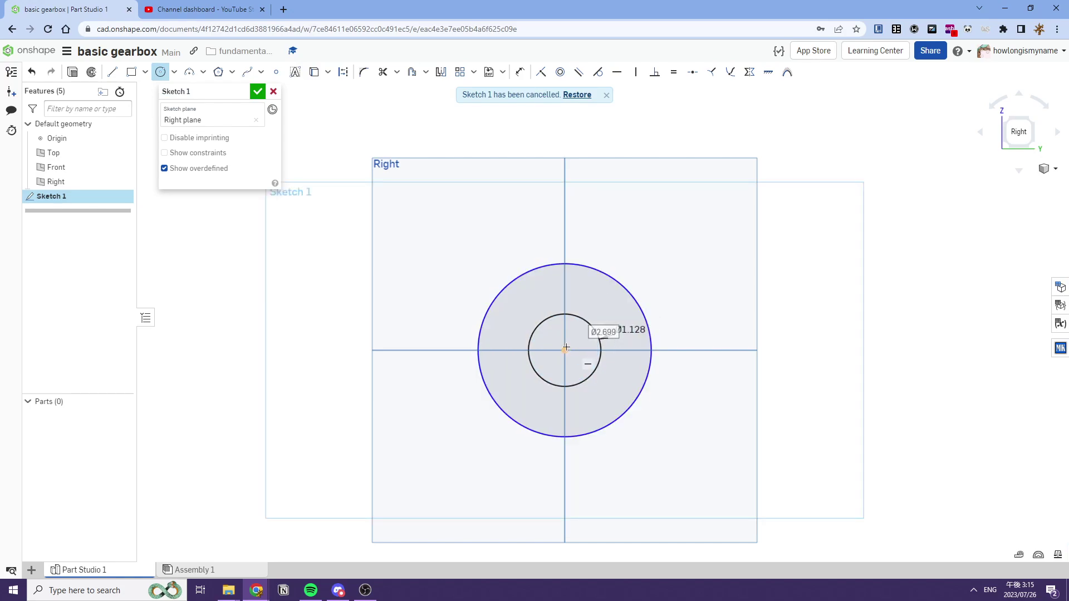
# Add a diameter dimension to the larger circle, keeping its size as drawn
pyautogui.press('d')
pyautogui.click(640, 303)
pyautogui.click(695, 292)
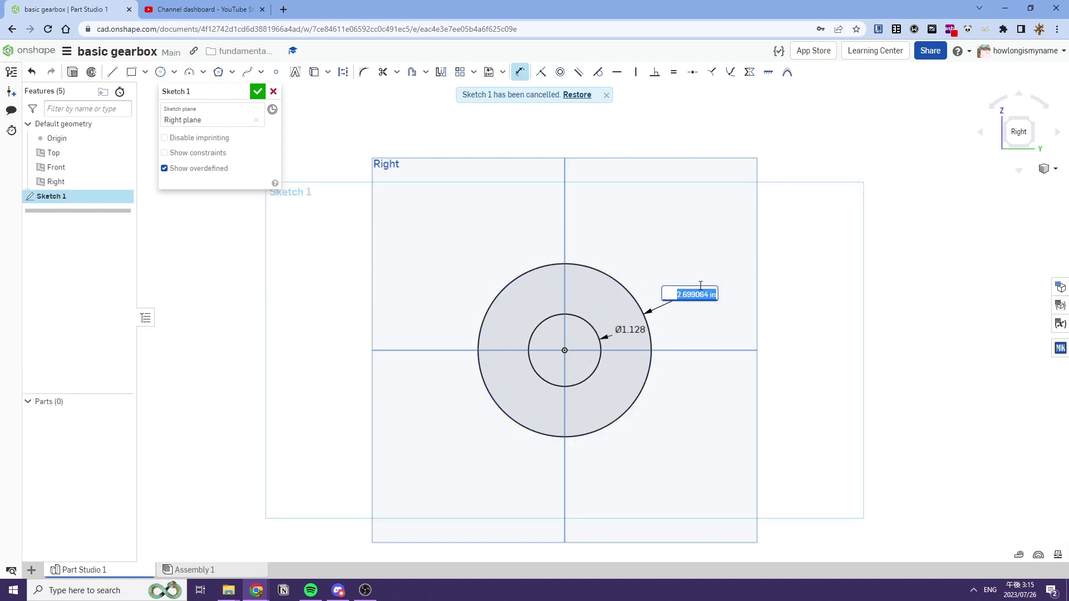
pyautogui.write('64')
pyautogui.press('Escape')
pyautogui.press('Escape')
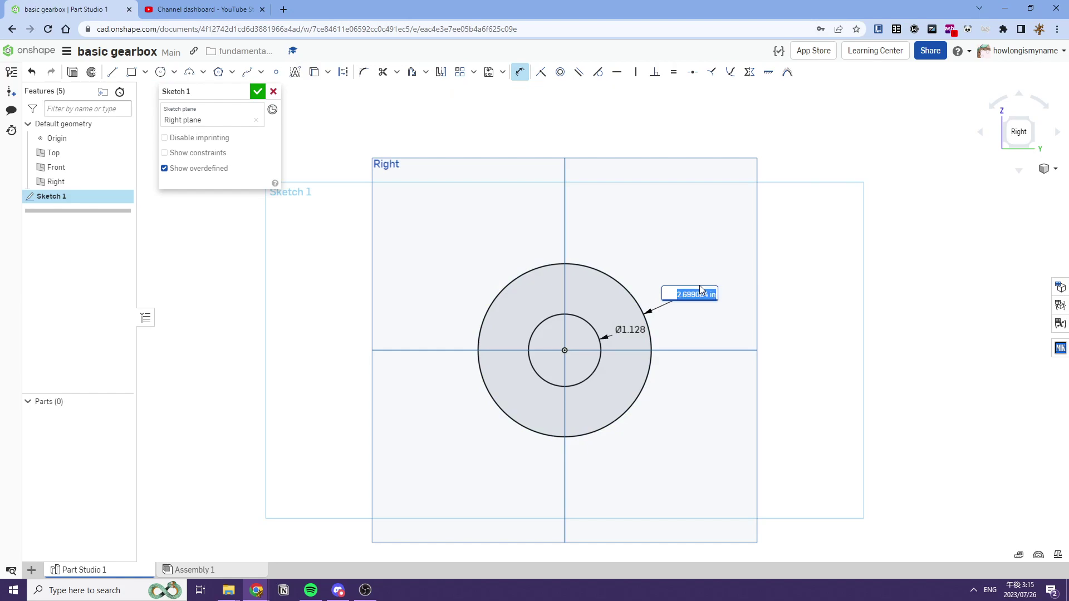
# Convert the larger circle to construction geometry
pyautogui.click(623, 282)
pyautogui.press('q')
pyautogui.moveTo(679, 279); pyautogui.dragTo(682, 335, button='middle')
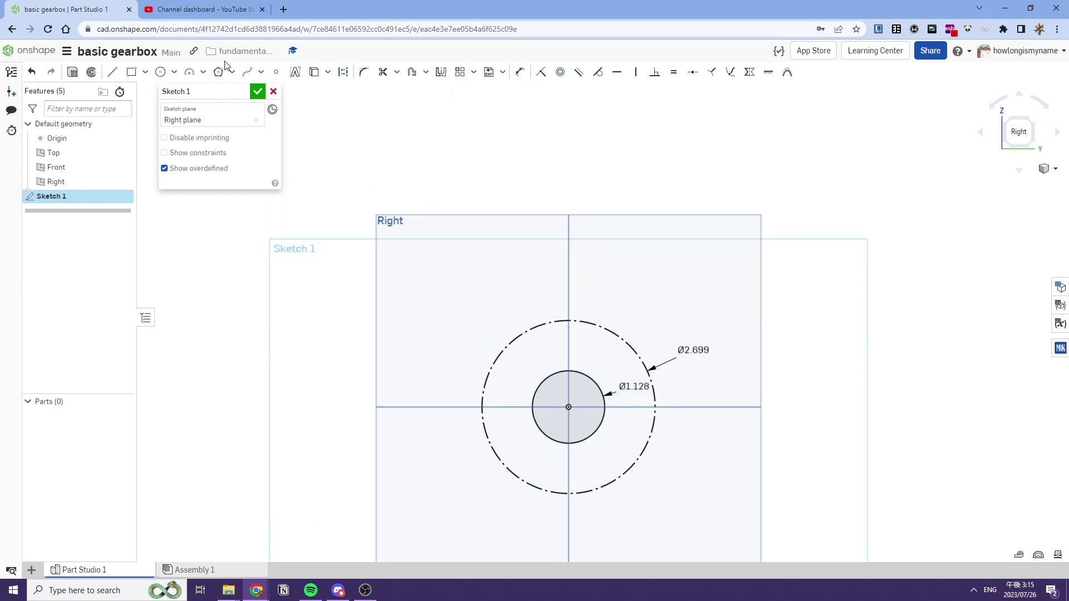
# Draw a circle about 1.065 in in diameter directly above the construction circle, in line with the origin, and dimension its diameter as drawn
pyautogui.click(161, 72)
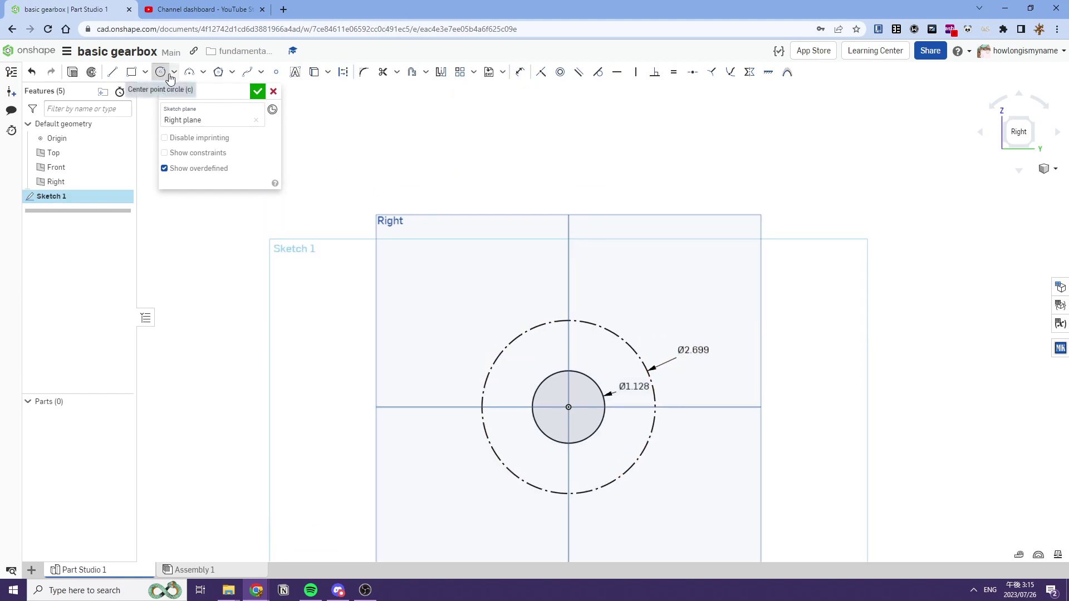
pyautogui.click(568, 261)
pyautogui.click(603, 261)
pyautogui.press('d')
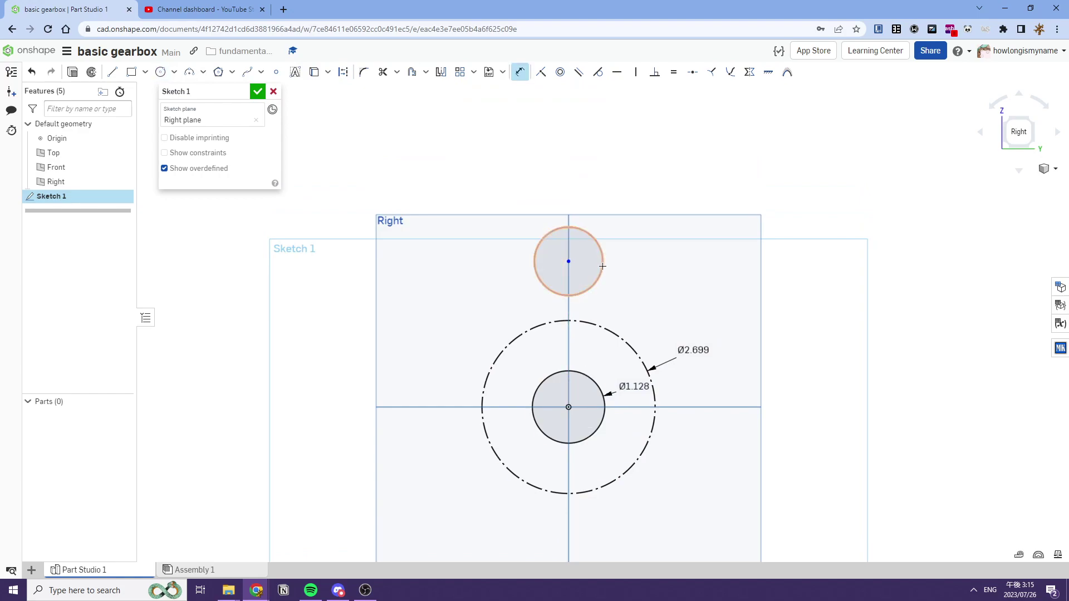
pyautogui.click(602, 265)
pyautogui.click(630, 265)
pyautogui.press('Return')
pyautogui.press('Escape')
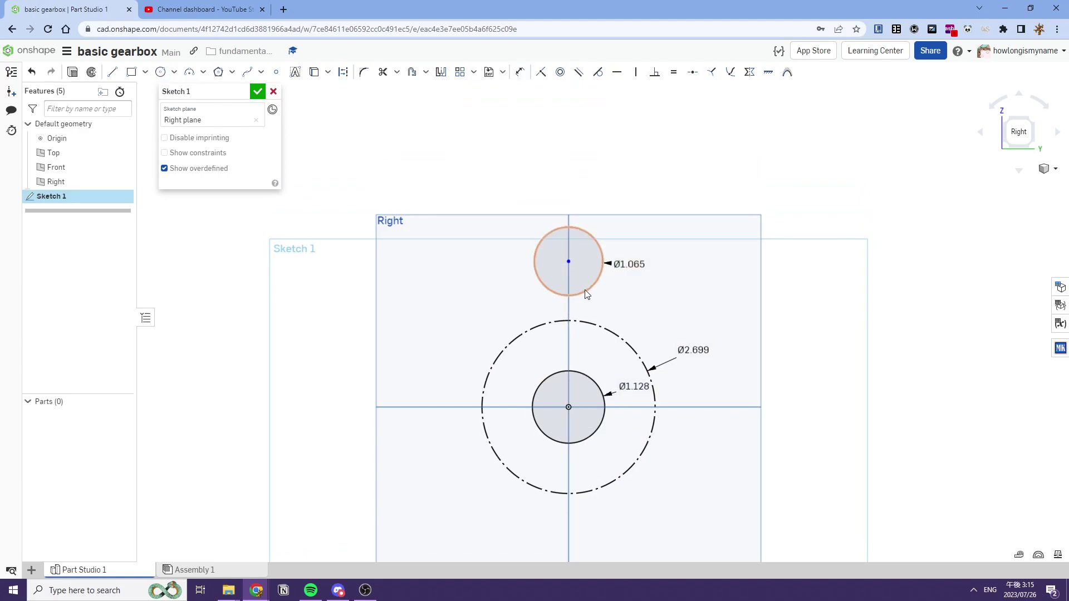
# Make the upper circle tangent to the large construction circle
pyautogui.press('t')
pyautogui.click(584, 293)
pyautogui.click(631, 347)
pyautogui.press('Escape')
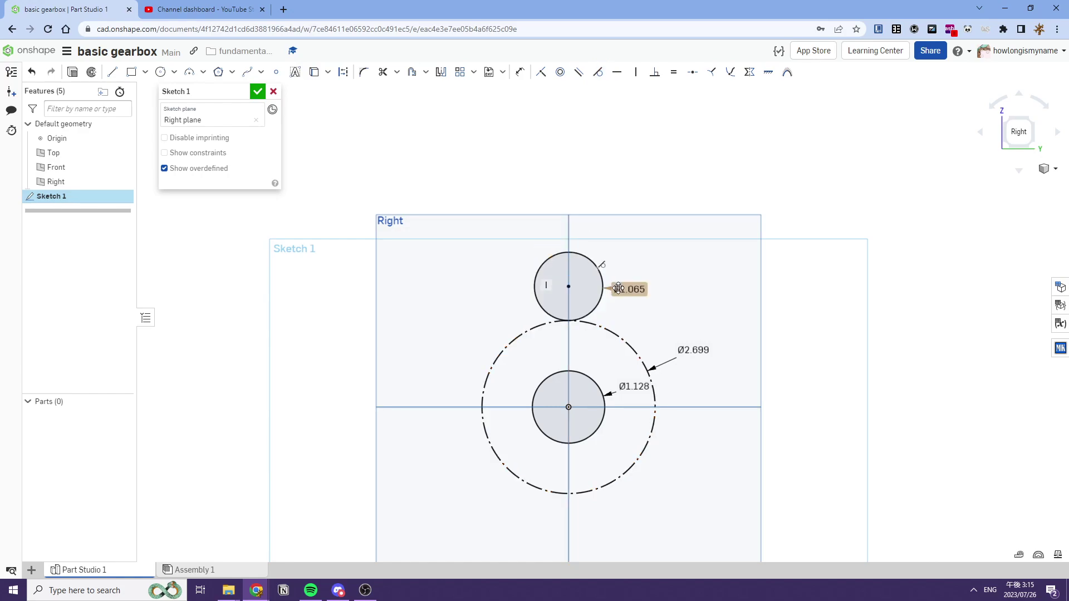
# Convert the upper tangent circle to construction geometry
pyautogui.doubleClick(694, 349)
pyautogui.doubleClick(623, 289)
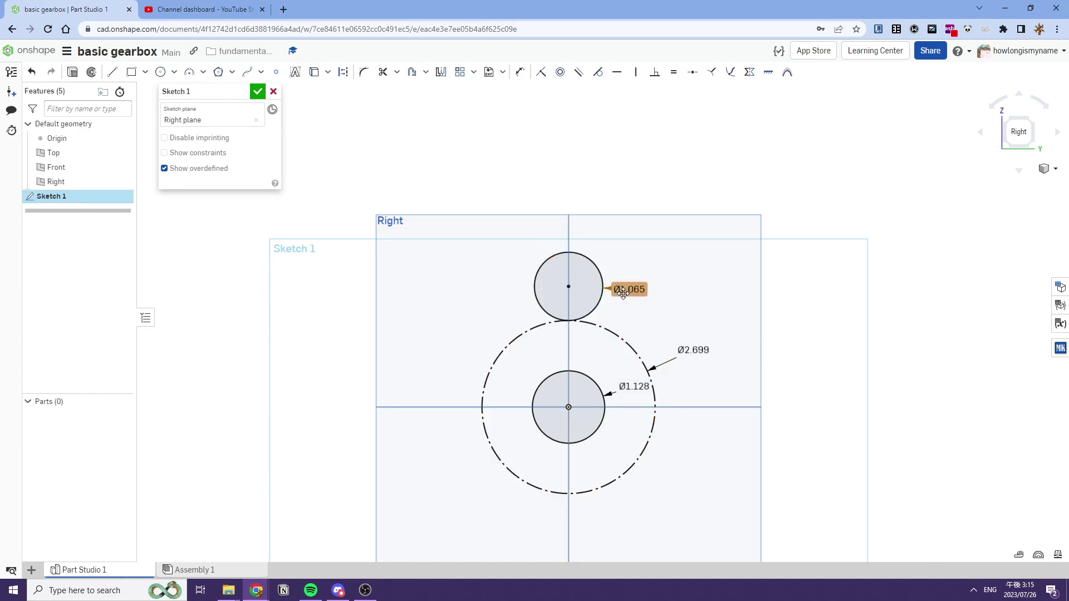
pyautogui.click(602, 310)
pyautogui.click(594, 309)
pyautogui.press('q')
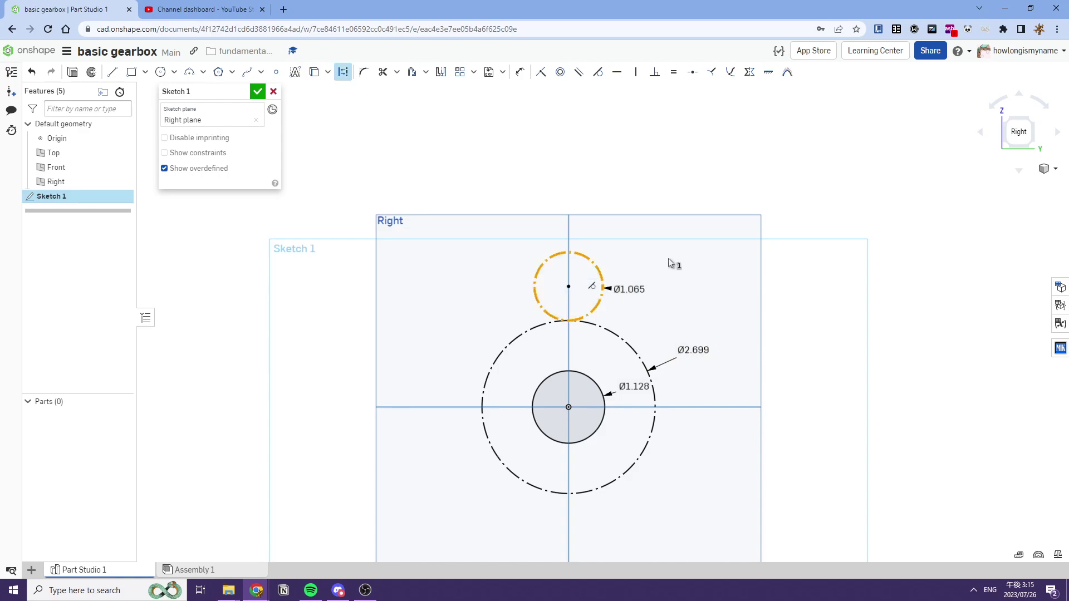
pyautogui.click(668, 258)
pyautogui.moveTo(609, 281); pyautogui.dragTo(632, 266, button='middle')
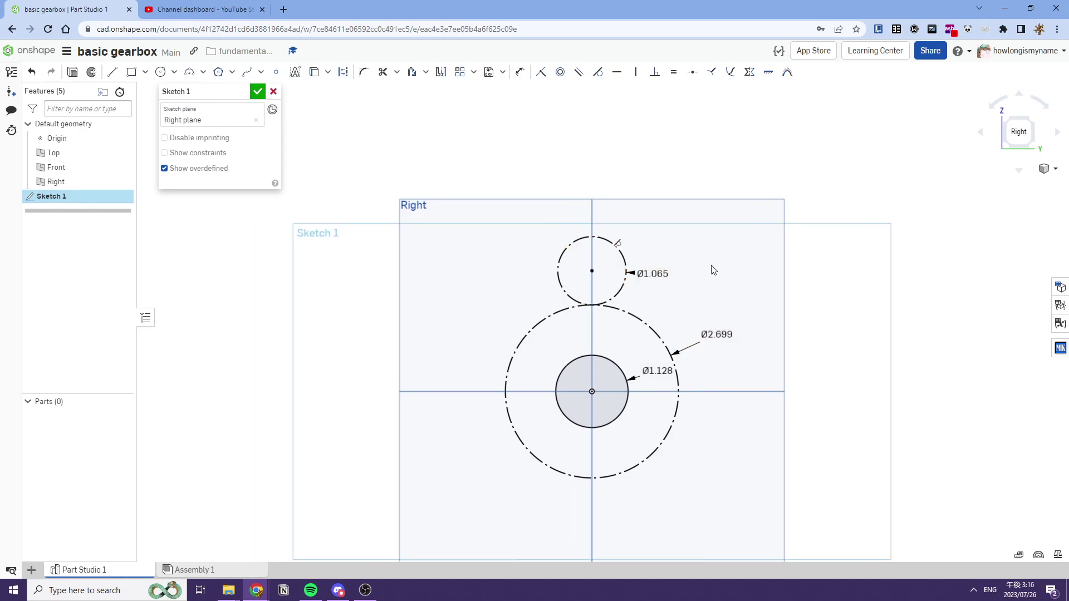
# Set the upper construction circle's diameter to 12/20 + 0.002 in
pyautogui.doubleClick(666, 273)
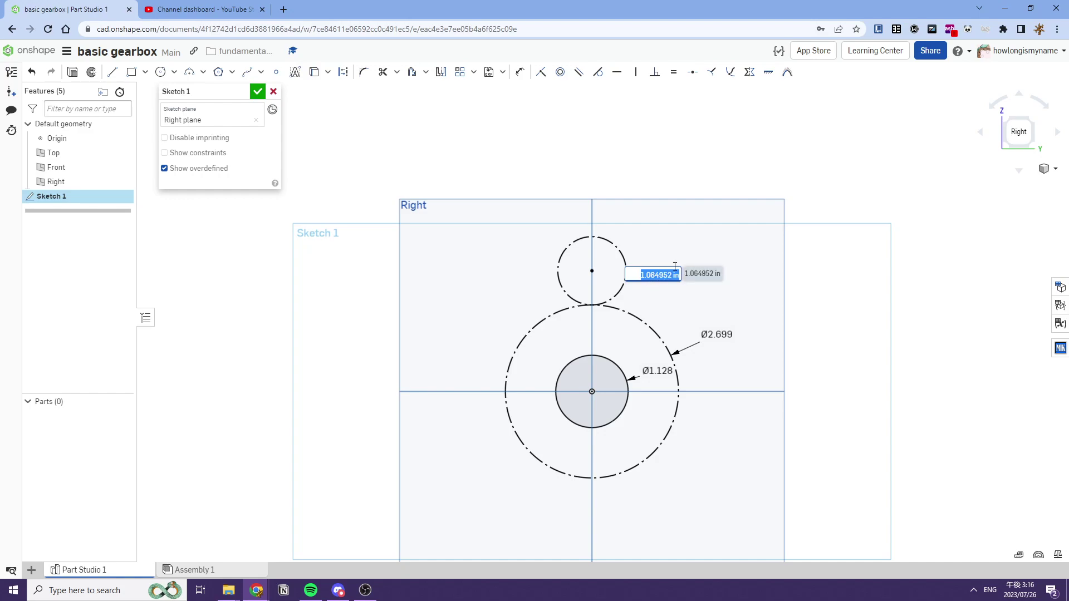
pyautogui.write('12/20 + 0.002')
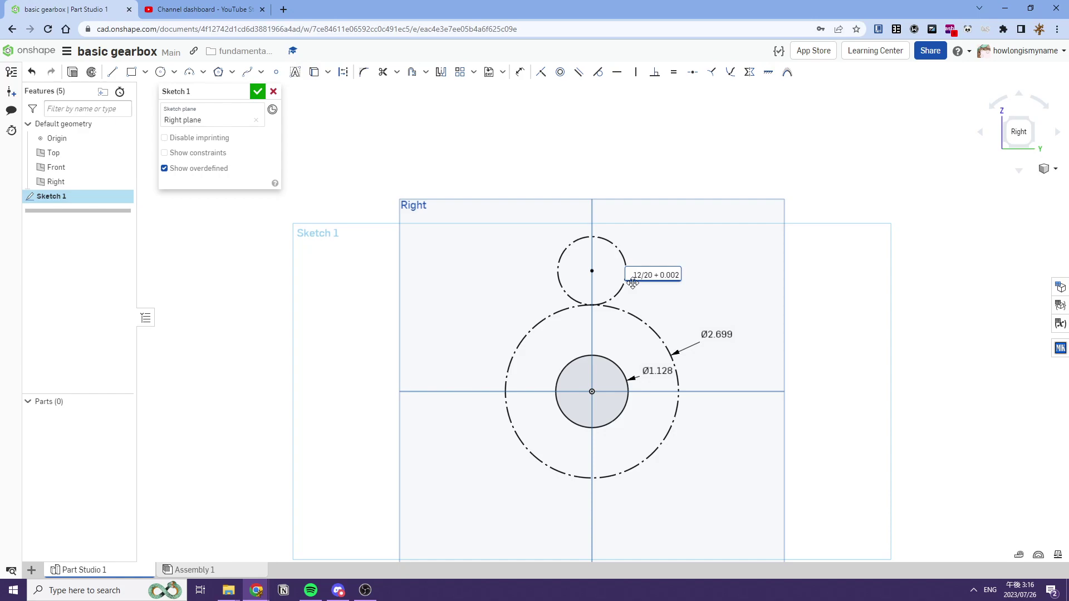
pyautogui.press('Return')
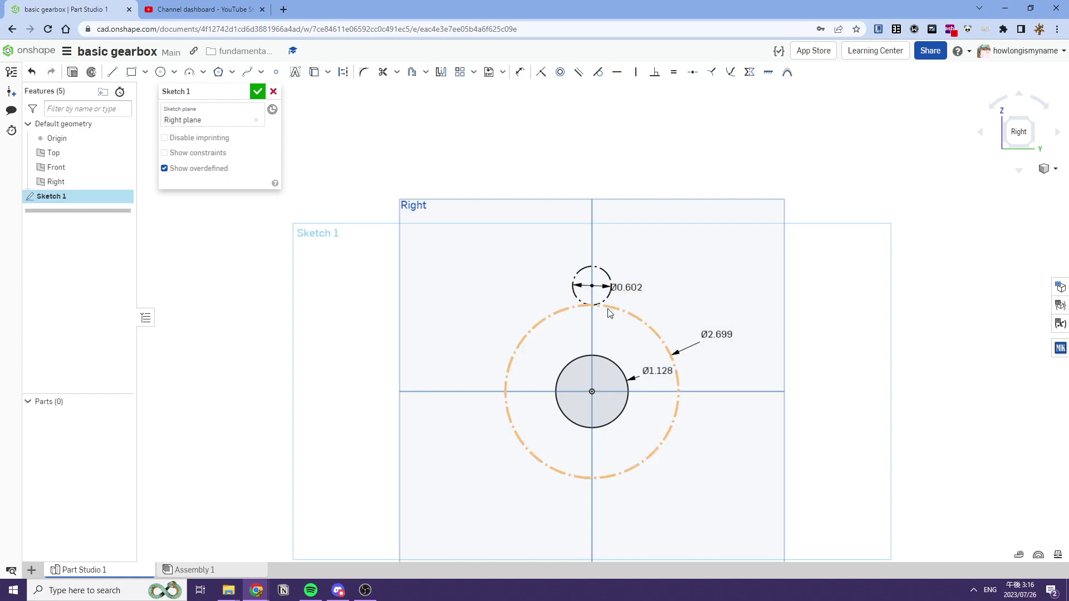
# Set the large construction circle's diameter to 3.202 in, entered as an expression starting with 64/20
pyautogui.doubleClick(720, 329)
pyautogui.write('7')
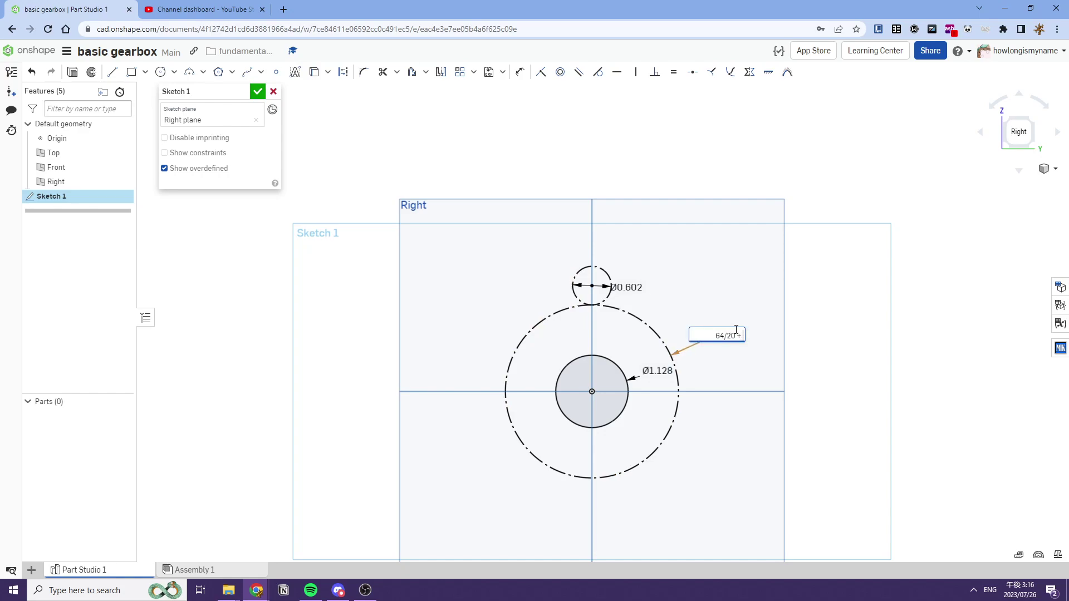
pyautogui.press('Return')
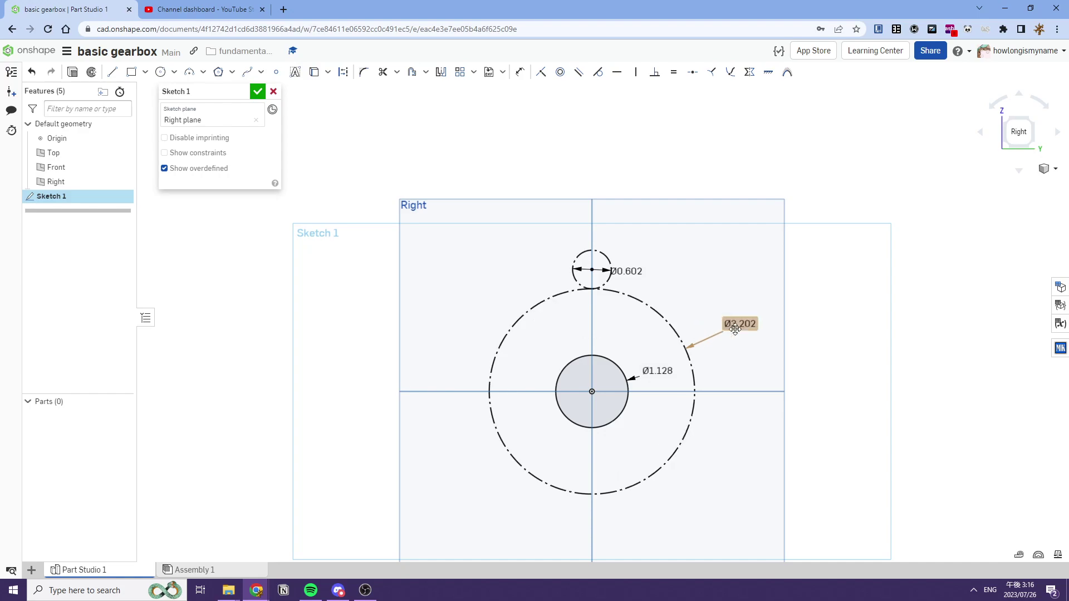
# Draw a small circle directly above the upper construction circle, about 1.12 in from its centre and in line with it
pyautogui.moveTo(587, 308)
pyautogui.mouseDown(button='middle')
pyautogui.moveTo(625, 297)
pyautogui.moveTo(614, 288)
pyautogui.mouseUp(button='middle')
pyautogui.scroll(3, 624, 249)
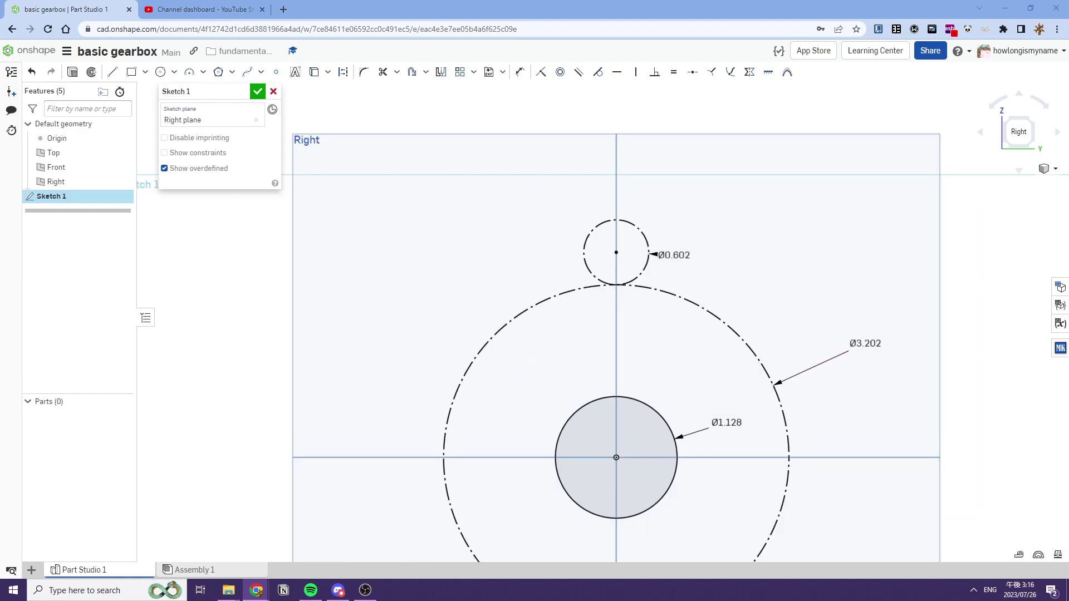
pyautogui.moveTo(675, 262)
pyautogui.mouseDown(button='middle')
pyautogui.moveTo(670, 276)
pyautogui.moveTo(668, 255)
pyautogui.mouseUp(button='middle')
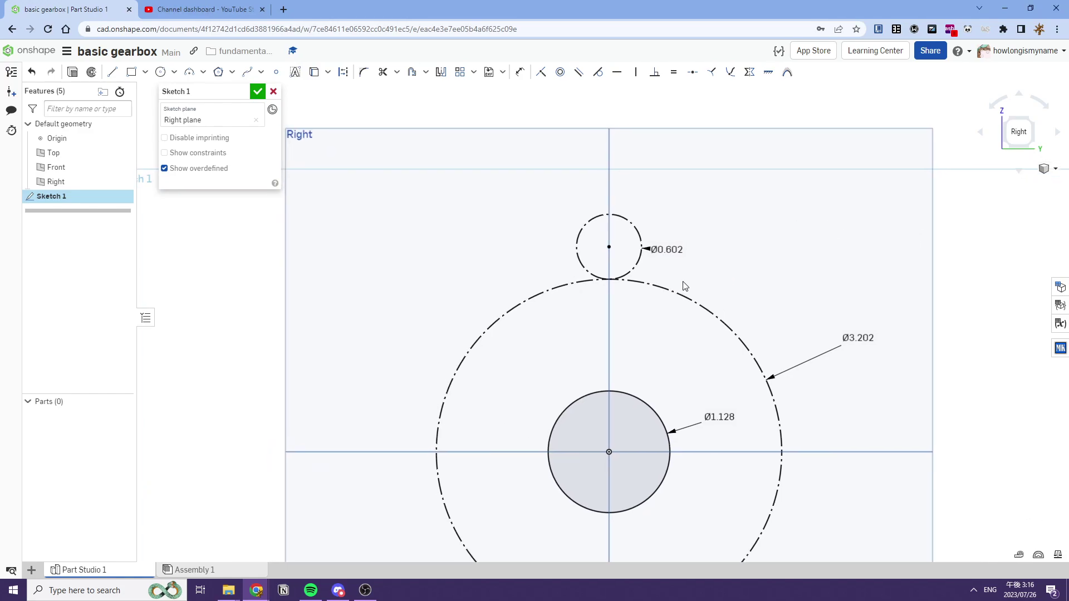
pyautogui.moveTo(566, 220)
pyautogui.mouseDown(button='middle')
pyautogui.moveTo(491, 213)
pyautogui.moveTo(496, 267)
pyautogui.moveTo(509, 275)
pyautogui.moveTo(547, 260)
pyautogui.moveTo(569, 266)
pyautogui.mouseUp(button='middle')
pyautogui.click(161, 72)
pyautogui.scroll(-1, 509, 276)
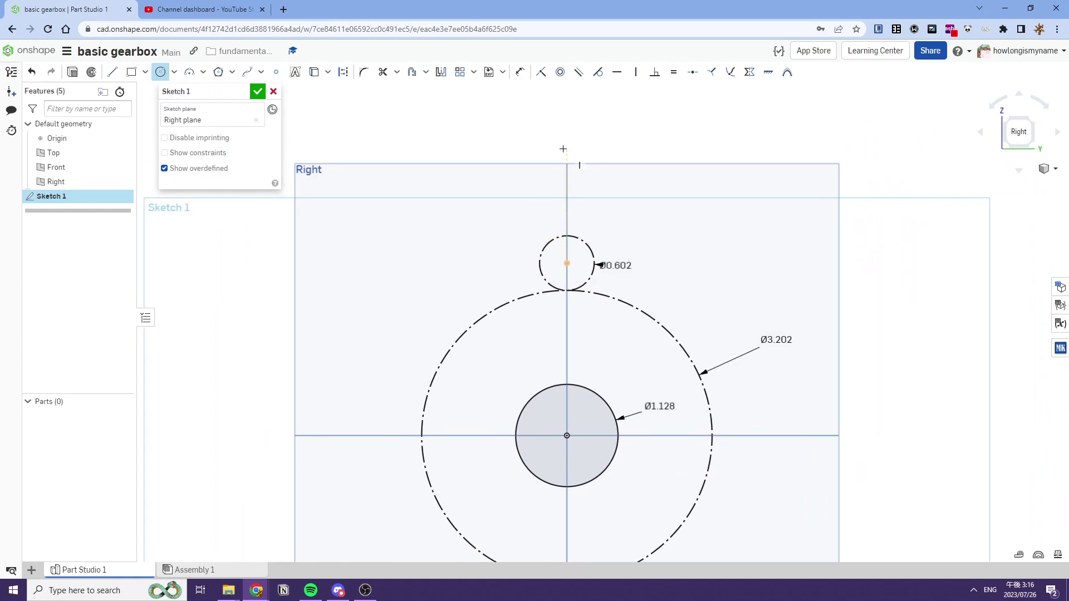
pyautogui.moveTo(563, 148); pyautogui.dragTo(569, 230, button='middle')
pyautogui.click(568, 235)
pyautogui.click(581, 226)
# Dimension the new top circle's diameter at 0.196 in
pyautogui.press('d')
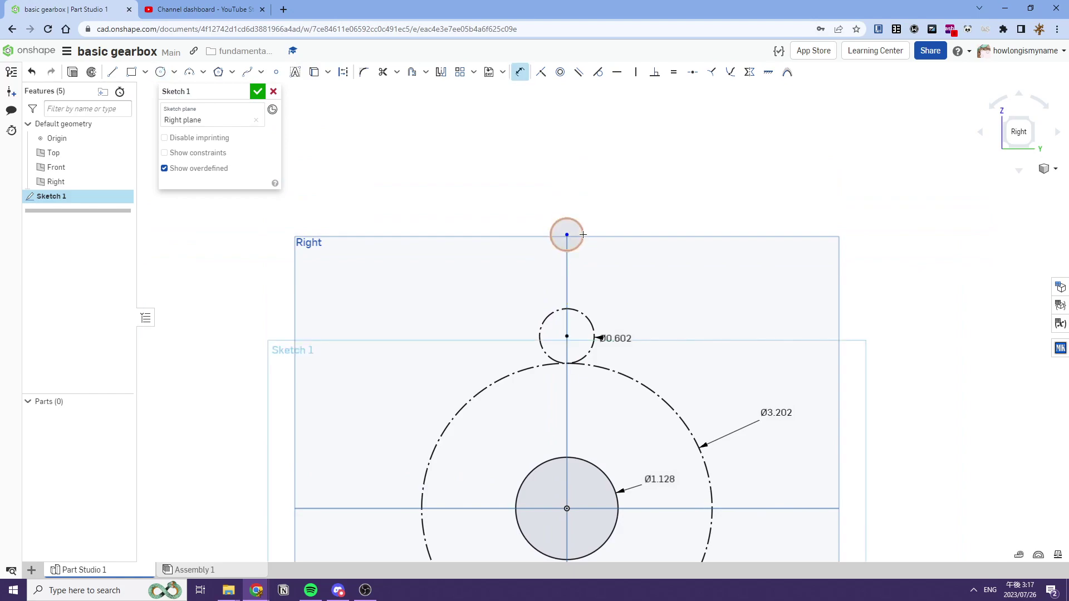
pyautogui.click(582, 230)
pyautogui.click(604, 233)
pyautogui.write('0.196')
pyautogui.press('Return')
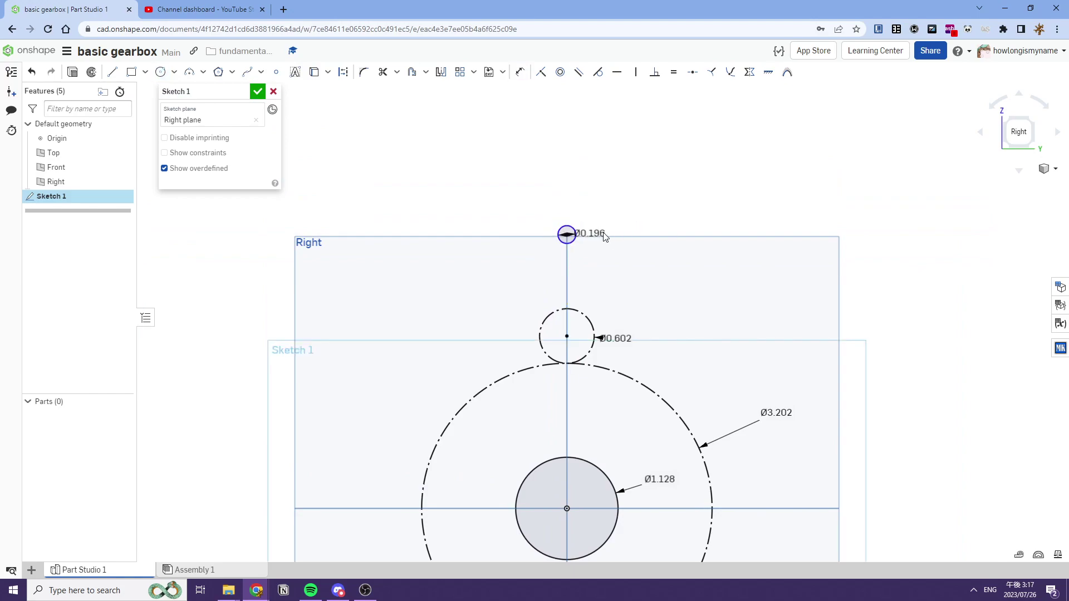
# Set the vertical distance between the small top circle's centre and the upper construction circle's centre to 1 in
pyautogui.click(568, 237)
pyautogui.click(567, 335)
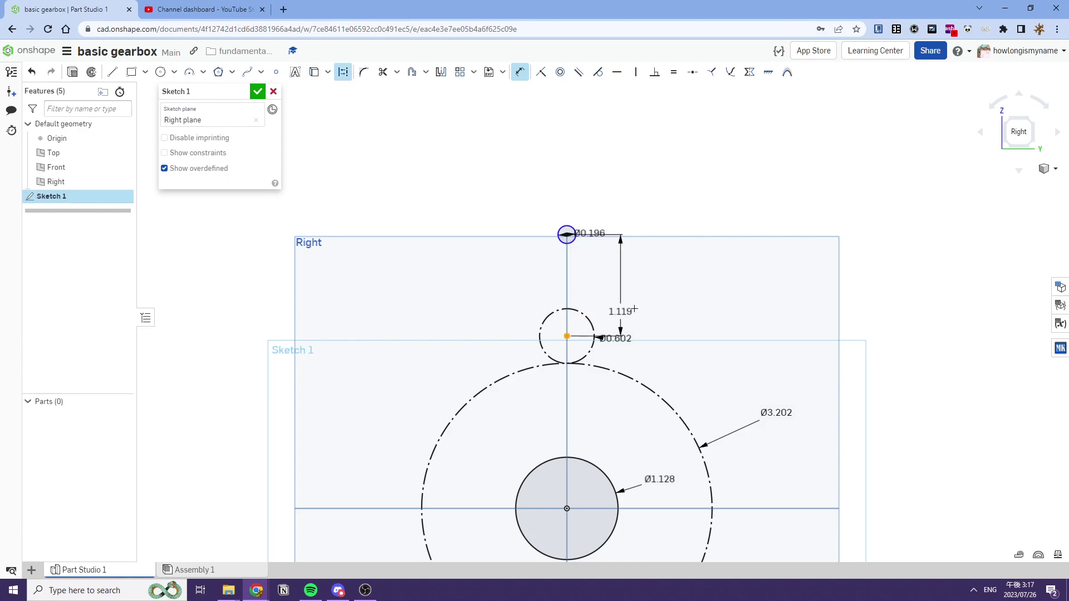
pyautogui.click(633, 310)
pyautogui.write('1.118966')
pyautogui.press('Return')
pyautogui.press('Escape')
pyautogui.moveTo(610, 298)
pyautogui.mouseDown(button='middle')
pyautogui.moveTo(514, 255)
pyautogui.moveTo(504, 214)
pyautogui.mouseUp(button='middle')
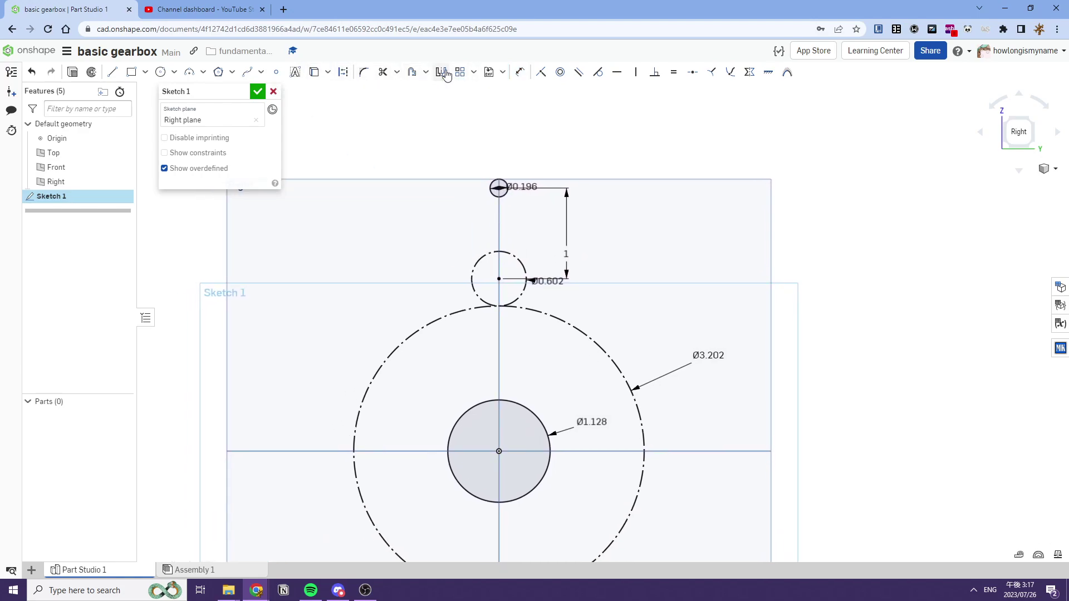
# Circular-pattern the small top hole into 4 instances around the upper construction circle's centre, and make the lowest copy construction geometry
pyautogui.click(474, 72)
pyautogui.click(477, 108)
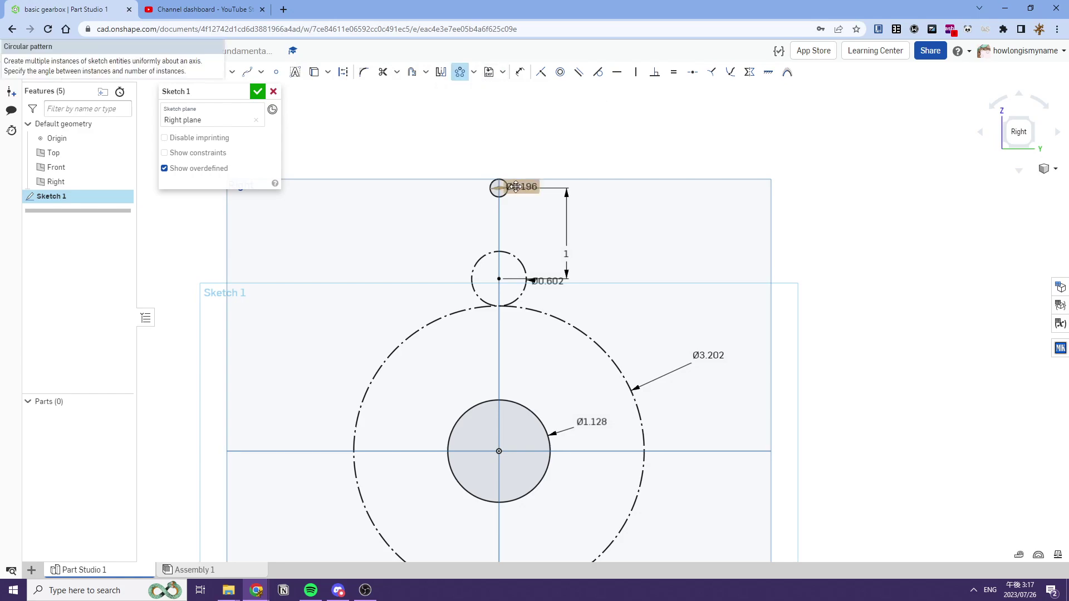
pyautogui.click(499, 188)
pyautogui.scroll(-5, 505, 192)
pyautogui.scroll(5, 503, 214)
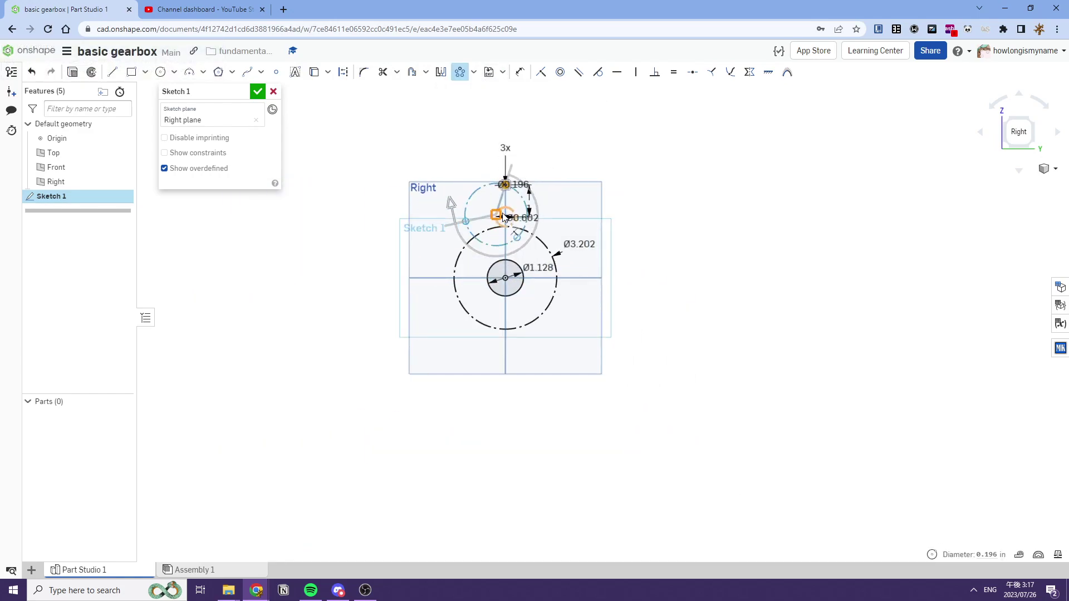
pyautogui.click(513, 109)
pyautogui.write('4')
pyautogui.press('Return')
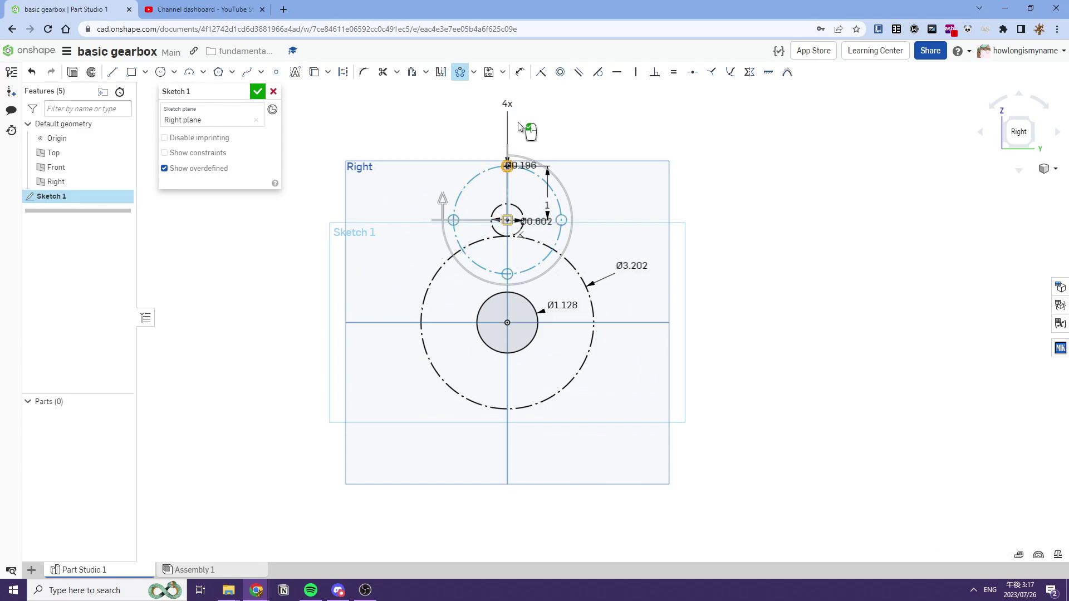
pyautogui.click(620, 158)
pyautogui.scroll(2, 552, 200)
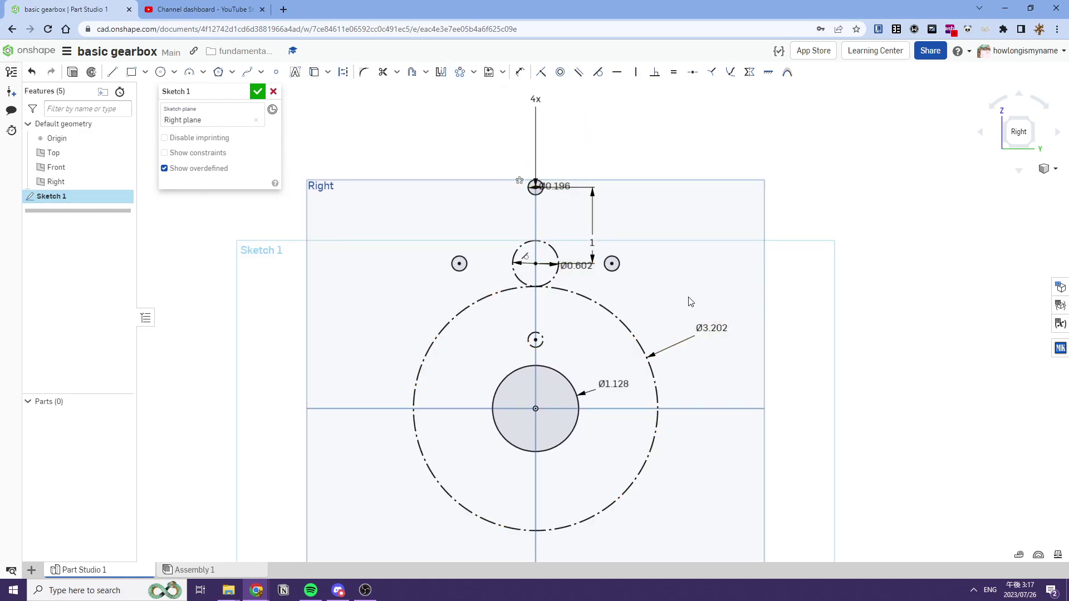
# Move the 0.196 in diameter label clear of the top hole, up beside it
pyautogui.moveTo(528, 198); pyautogui.dragTo(517, 219, button='middle')
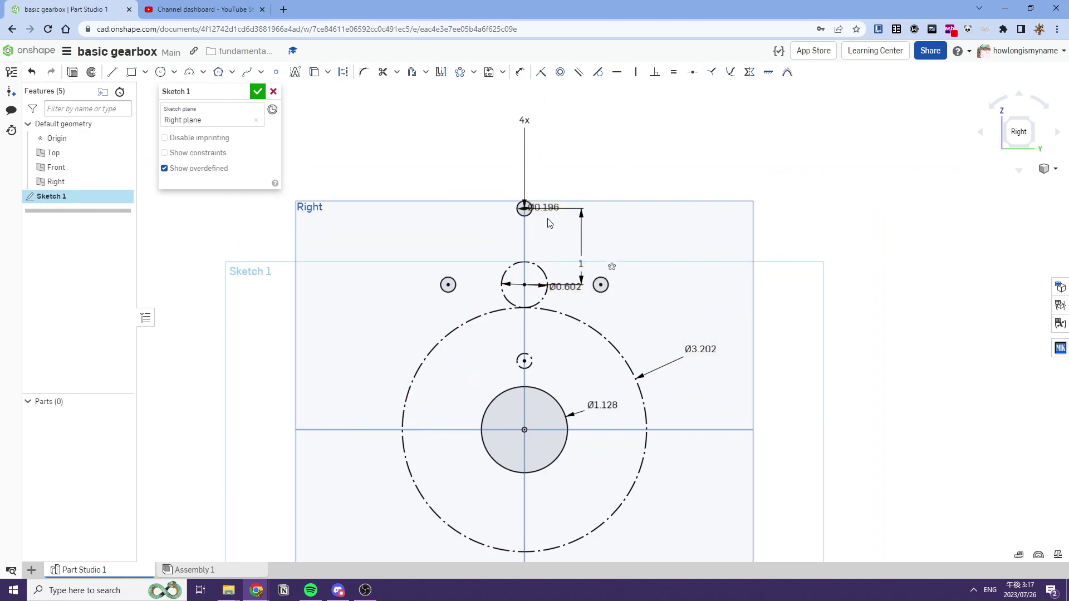
pyautogui.moveTo(548, 207)
pyautogui.mouseDown()
pyautogui.moveTo(596, 202)
pyautogui.moveTo(586, 165)
pyautogui.mouseUp()
pyautogui.moveTo(558, 257); pyautogui.dragTo(564, 240, button='middle')
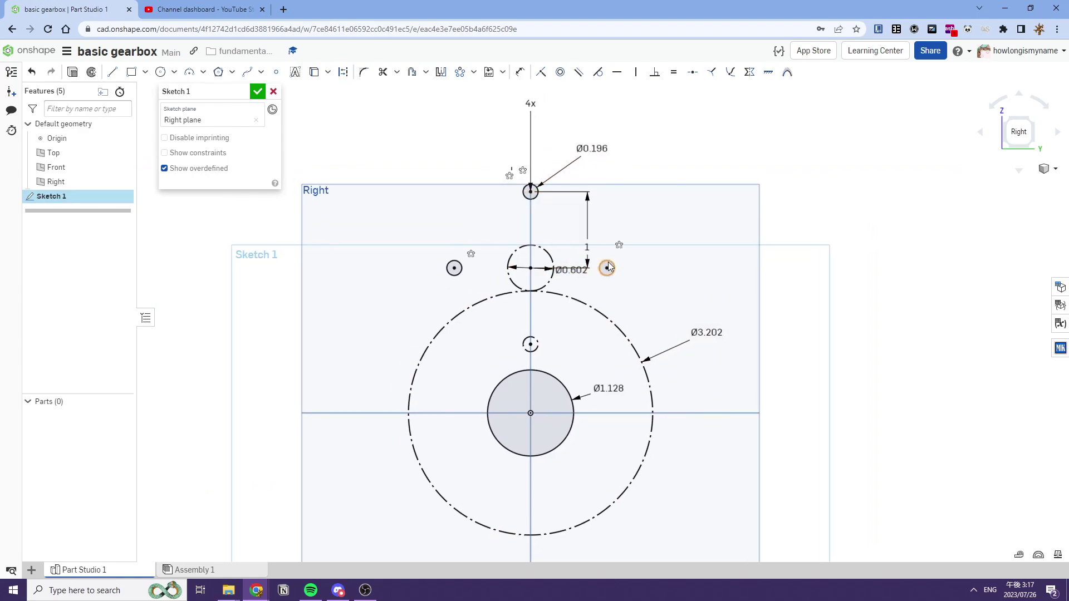
pyautogui.click(605, 268)
pyautogui.click(532, 197)
pyautogui.click(458, 261)
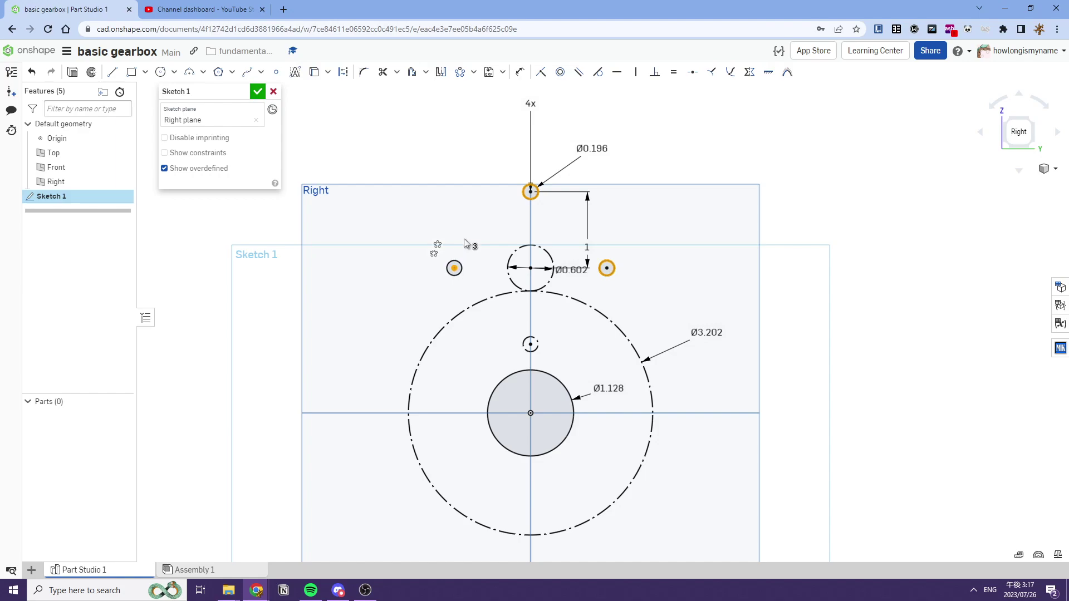
pyautogui.click(463, 240)
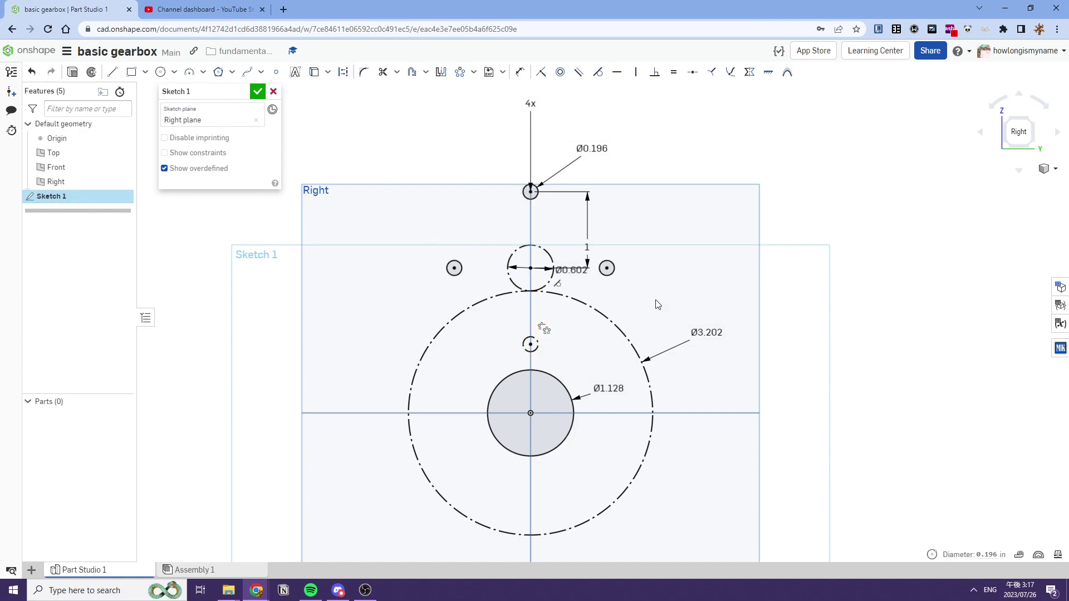
pyautogui.scroll(5, 563, 323)
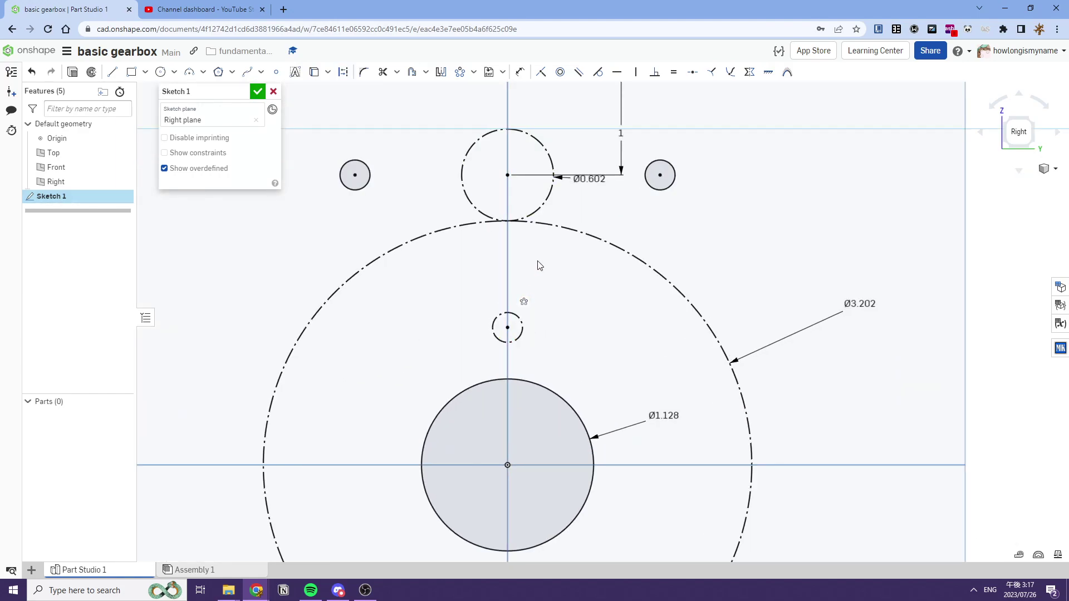
pyautogui.scroll(-3, 644, 232)
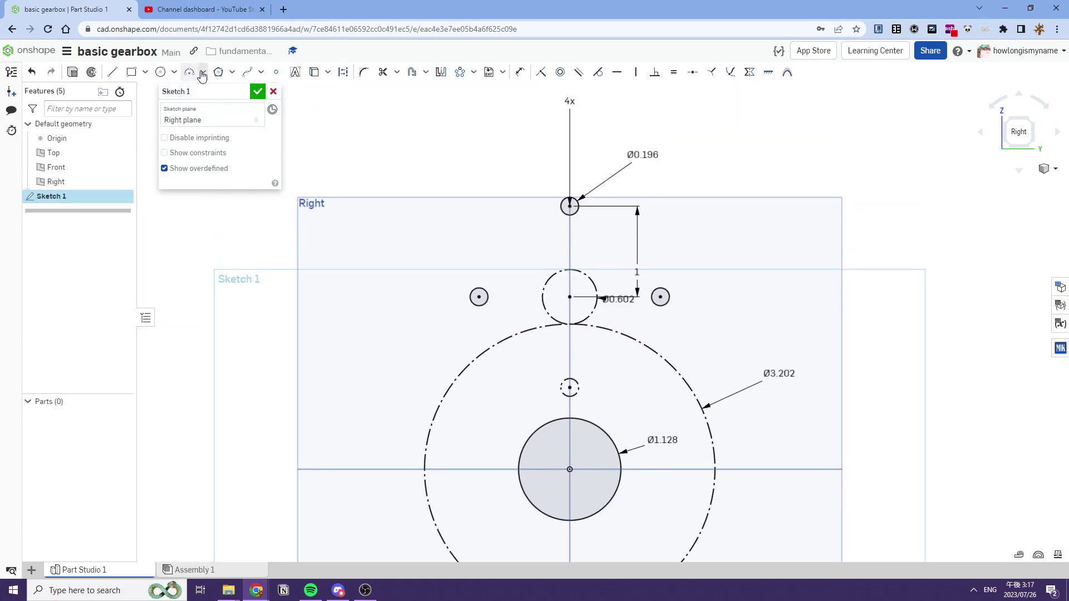
# Draw a construction circle about 2.85 in in diameter, concentric with the upper pitch circle and enclosing the four patterned holes
pyautogui.moveTo(579, 210)
pyautogui.mouseDown(button='middle')
pyautogui.moveTo(527, 197)
pyautogui.moveTo(533, 245)
pyautogui.moveTo(525, 237)
pyautogui.mouseUp(button='middle')
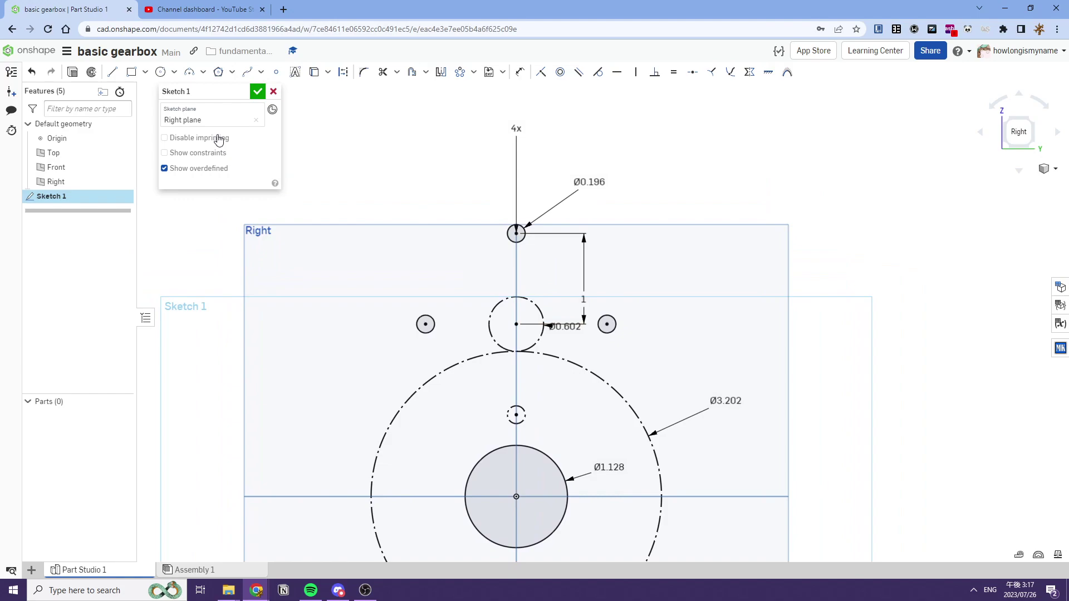
pyautogui.click(160, 71)
pyautogui.click(517, 324)
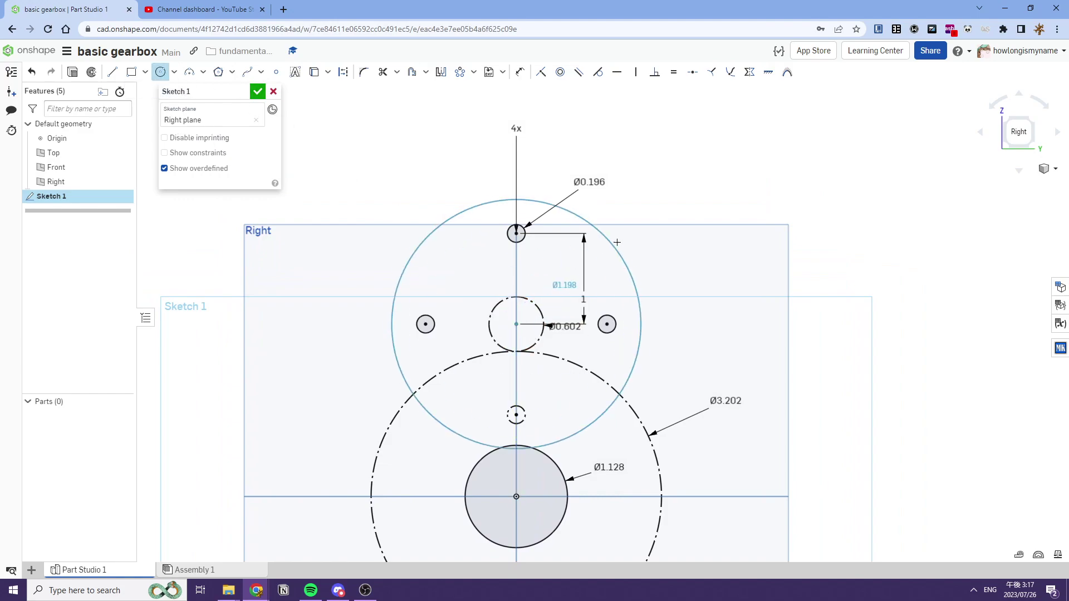
pyautogui.click(618, 242)
pyautogui.press('Escape')
pyautogui.click(627, 256)
pyautogui.press('q')
# Set the diameter of the construction circle enclosing the patterned holes to 60 mm
pyautogui.press('d')
pyautogui.click(632, 267)
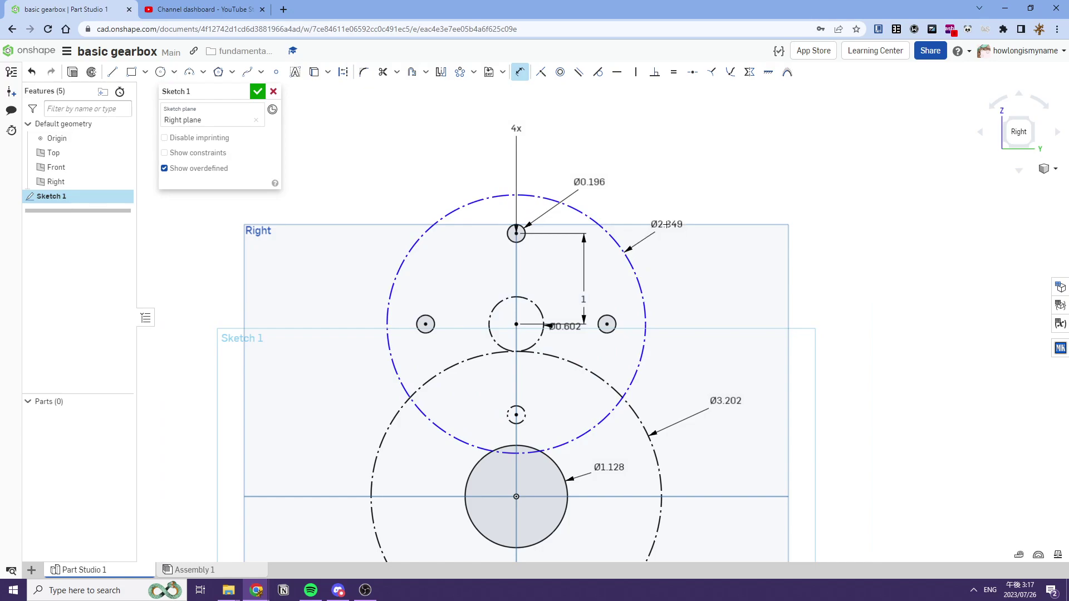
pyautogui.click(667, 225)
pyautogui.write('60mm')
pyautogui.press('Return')
pyautogui.press('Escape')
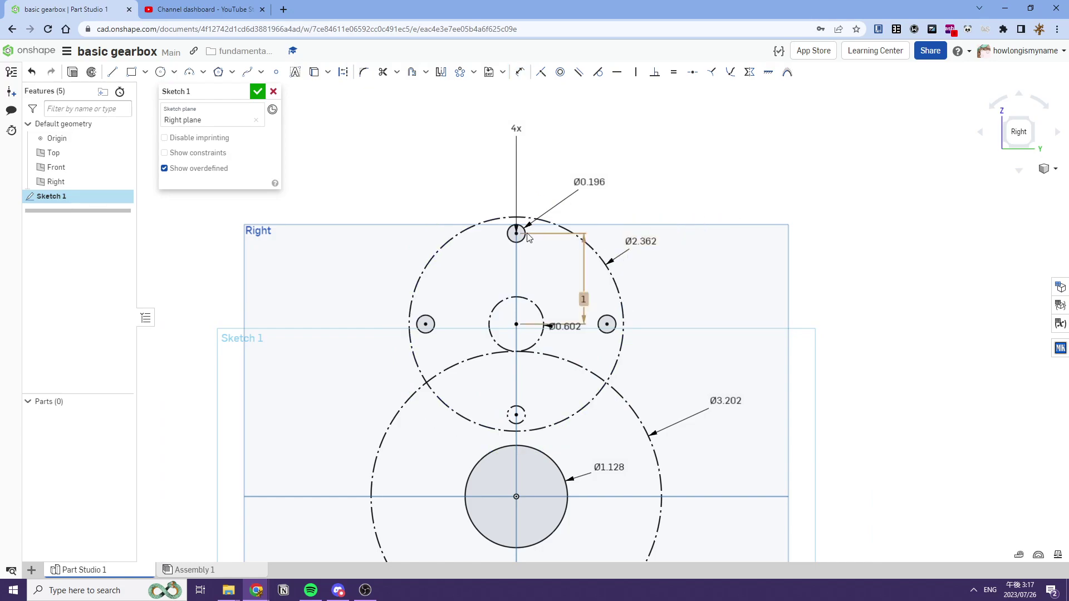
# Draw a centre-point rectangle about 2.93 in tall, centred on the origin around the central bore
pyautogui.moveTo(529, 237); pyautogui.dragTo(576, 232, button='middle')
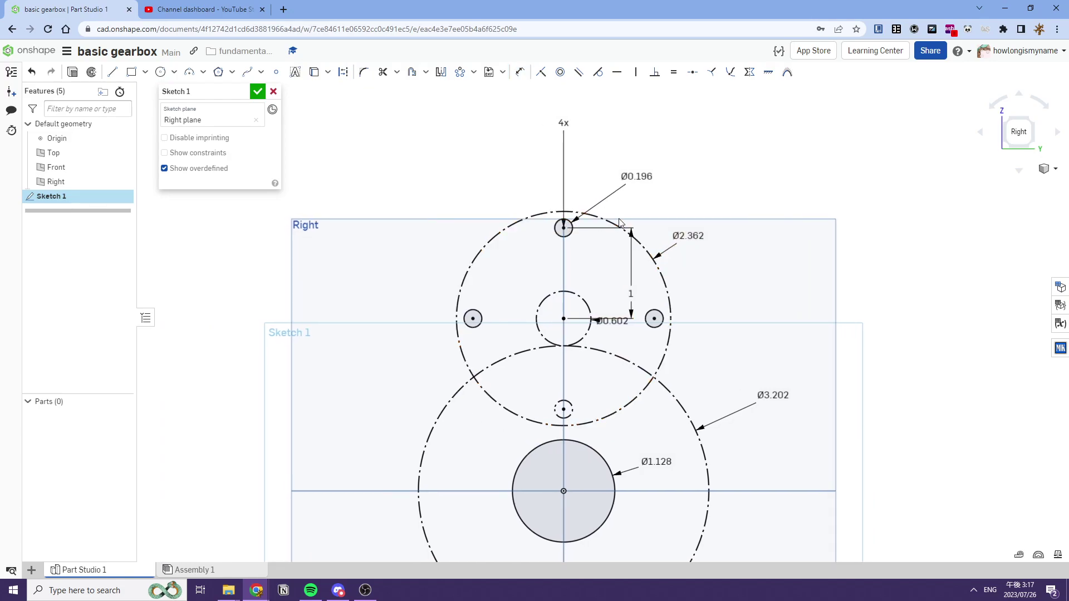
pyautogui.moveTo(577, 186)
pyautogui.mouseDown(button='middle')
pyautogui.moveTo(633, 174)
pyautogui.moveTo(496, 136)
pyautogui.moveTo(468, 131)
pyautogui.moveTo(454, 145)
pyautogui.moveTo(467, 101)
pyautogui.mouseUp(button='middle')
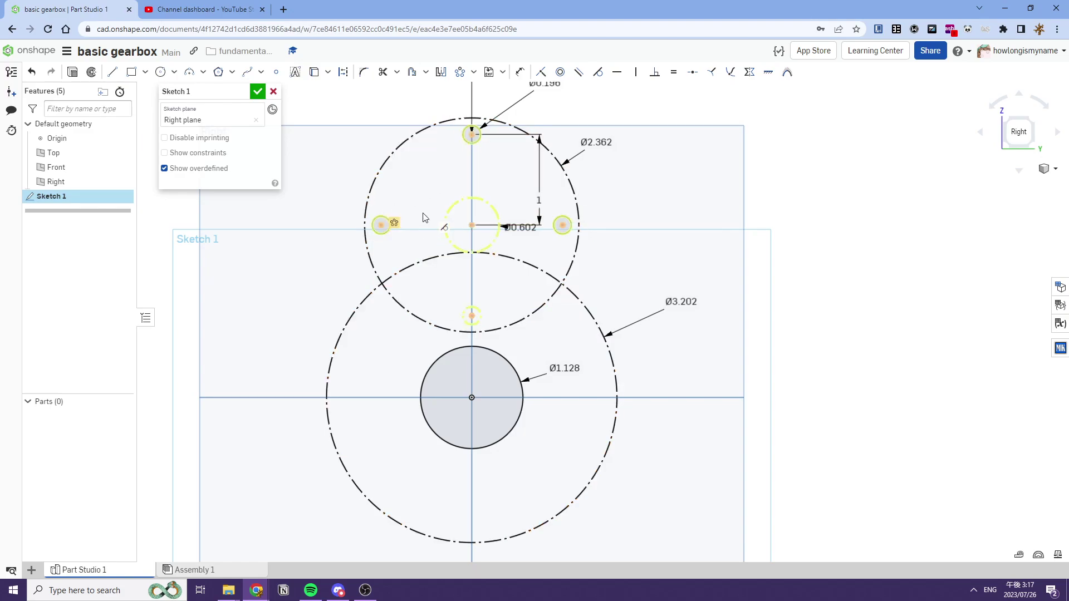
pyautogui.moveTo(468, 241)
pyautogui.mouseDown(button='middle')
pyautogui.moveTo(542, 234)
pyautogui.moveTo(505, 219)
pyautogui.mouseUp(button='middle')
pyautogui.click(160, 72)
pyautogui.click(130, 72)
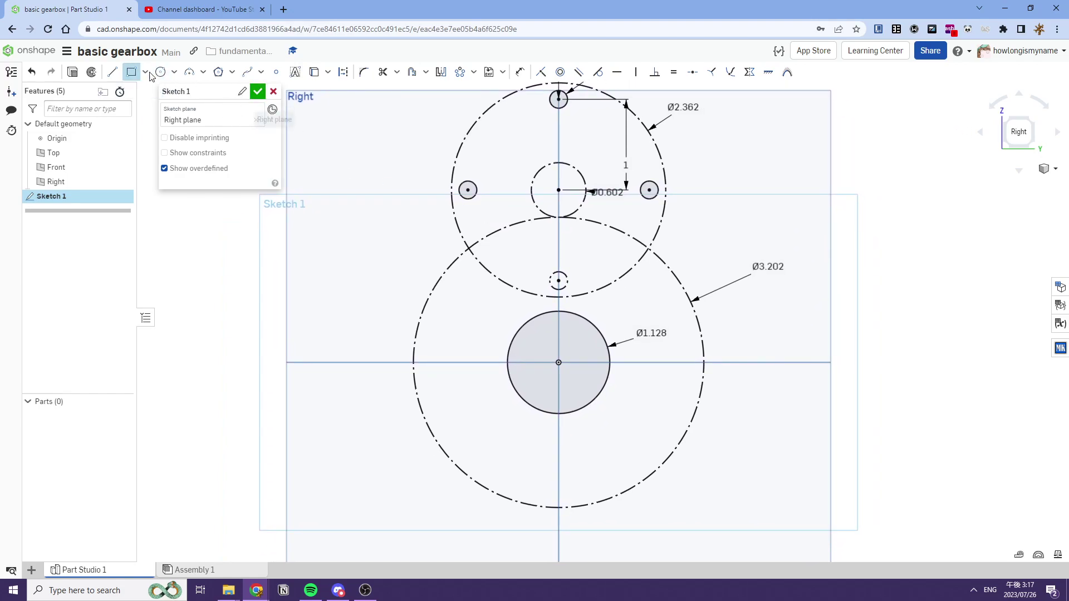
pyautogui.click(145, 72)
pyautogui.click(151, 112)
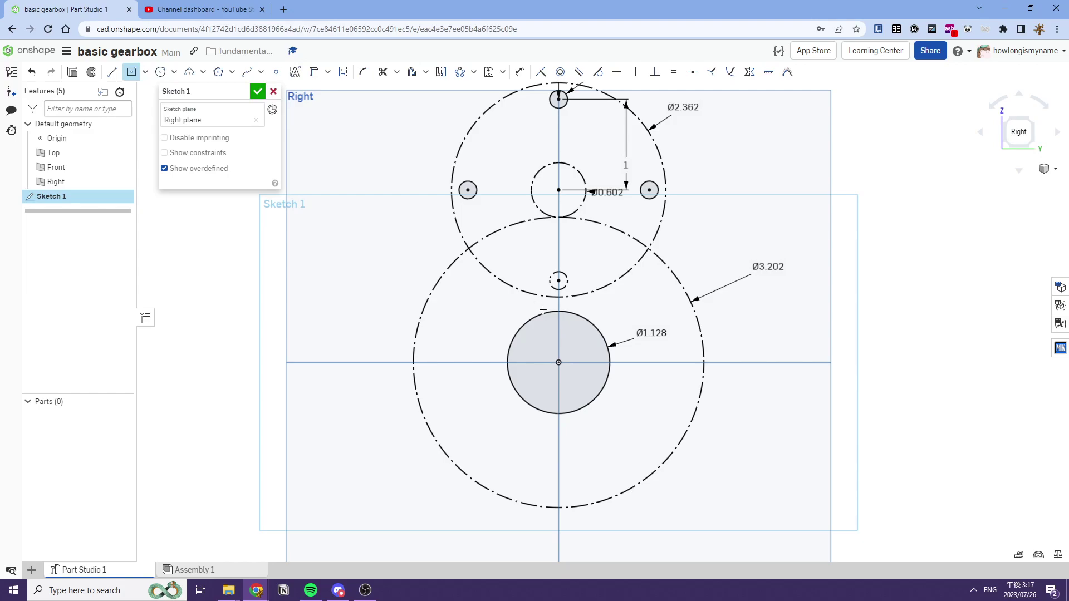
pyautogui.click(559, 363)
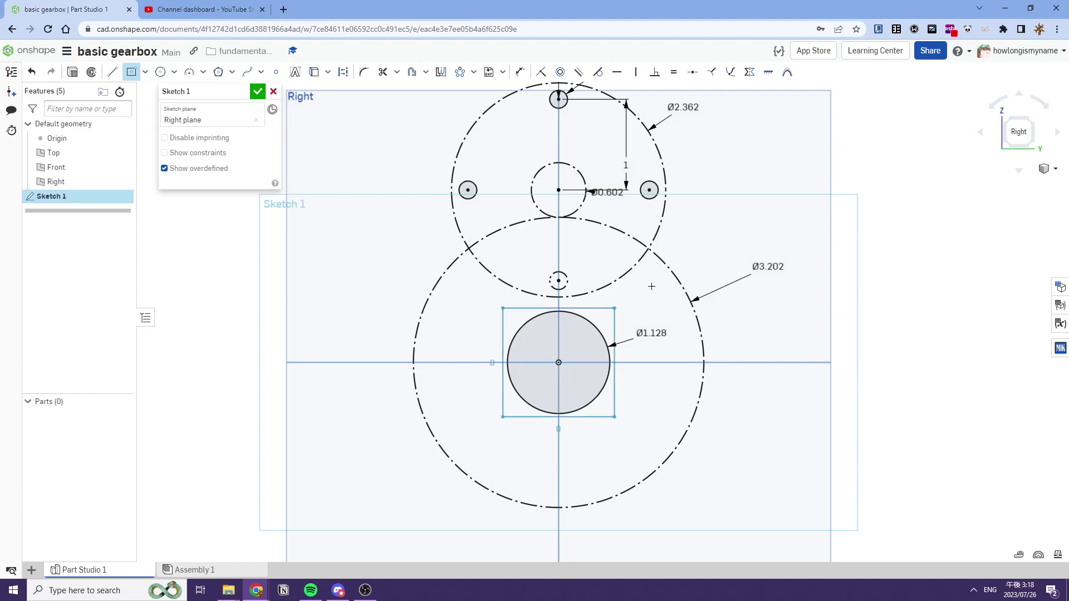
pyautogui.click(708, 233)
# Make two adjacent sides of the rectangle equal so it becomes a square
pyautogui.moveTo(709, 233); pyautogui.dragTo(663, 213, button='right')
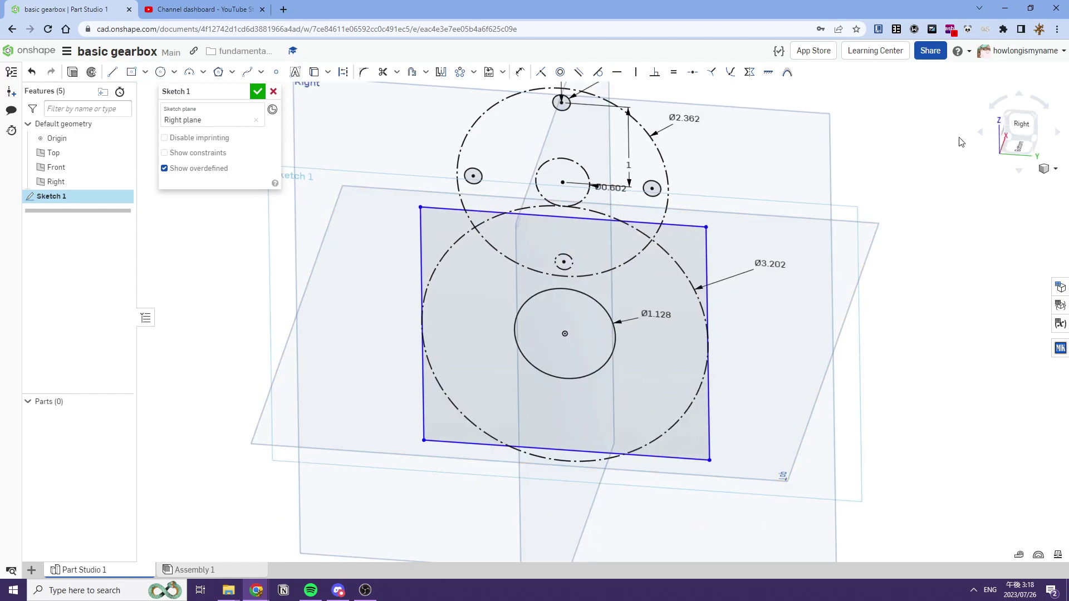
pyautogui.click(1015, 128)
pyautogui.press('e')
pyautogui.click(706, 273)
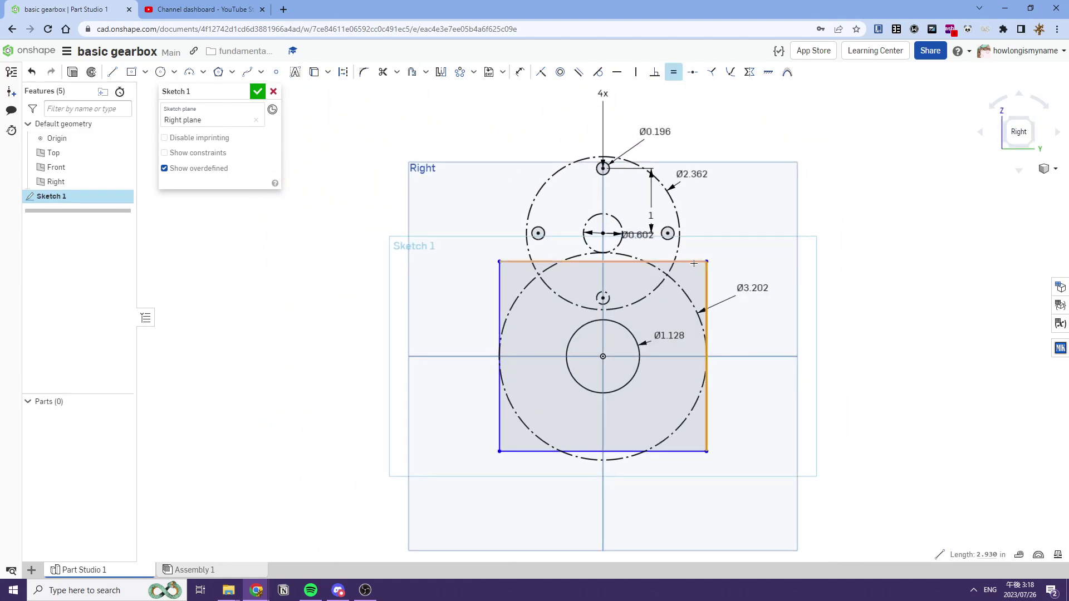
pyautogui.scroll(2, 692, 261)
pyautogui.click(701, 262)
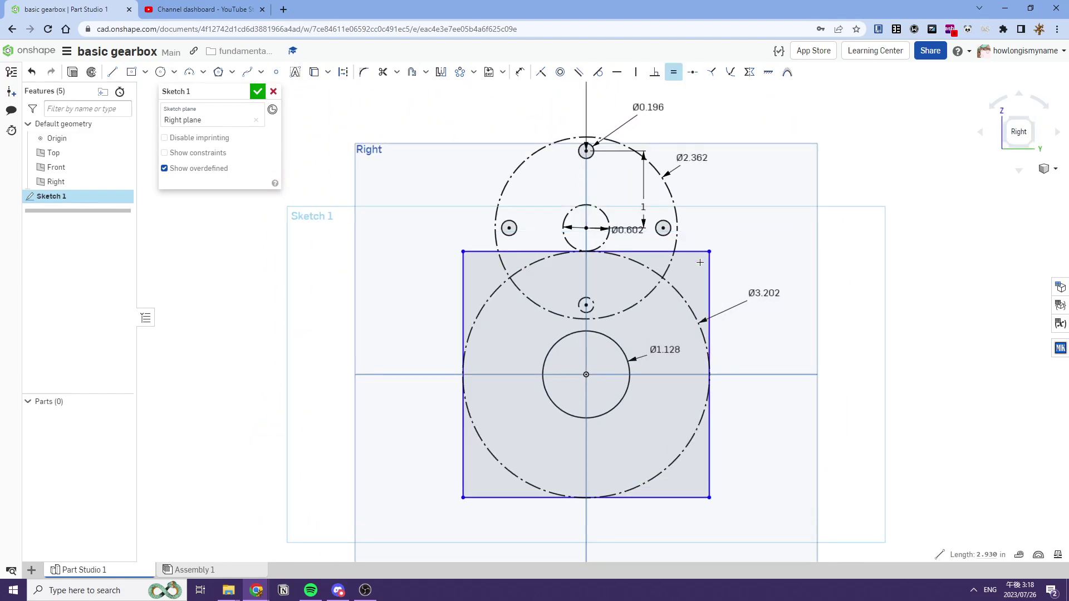
# Shrink the square so its sides sit inside the large pitch circle's extents, and convert all four sides to construction lines
pyautogui.moveTo(709, 255); pyautogui.dragTo(695, 286)
pyautogui.click(689, 283)
pyautogui.click(676, 272)
pyautogui.click(658, 477)
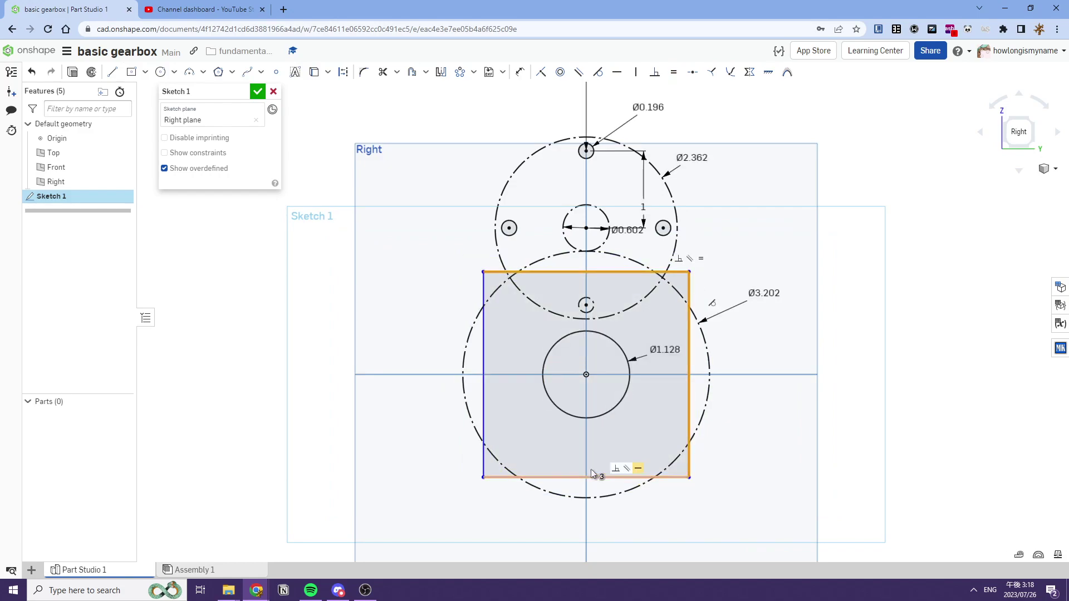
pyautogui.click(483, 405)
pyautogui.press('q')
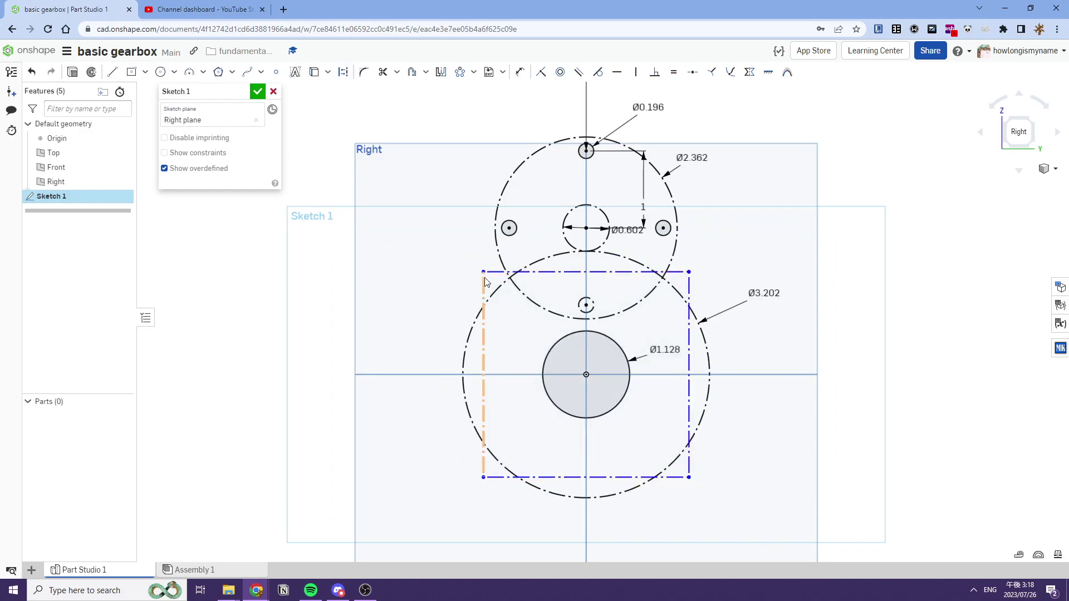
pyautogui.moveTo(476, 273); pyautogui.dragTo(472, 269)
# Draw a small circle centred on each corner of the construction square, the lower two about 0.41 in and 0.28 in in diameter
pyautogui.click(160, 72)
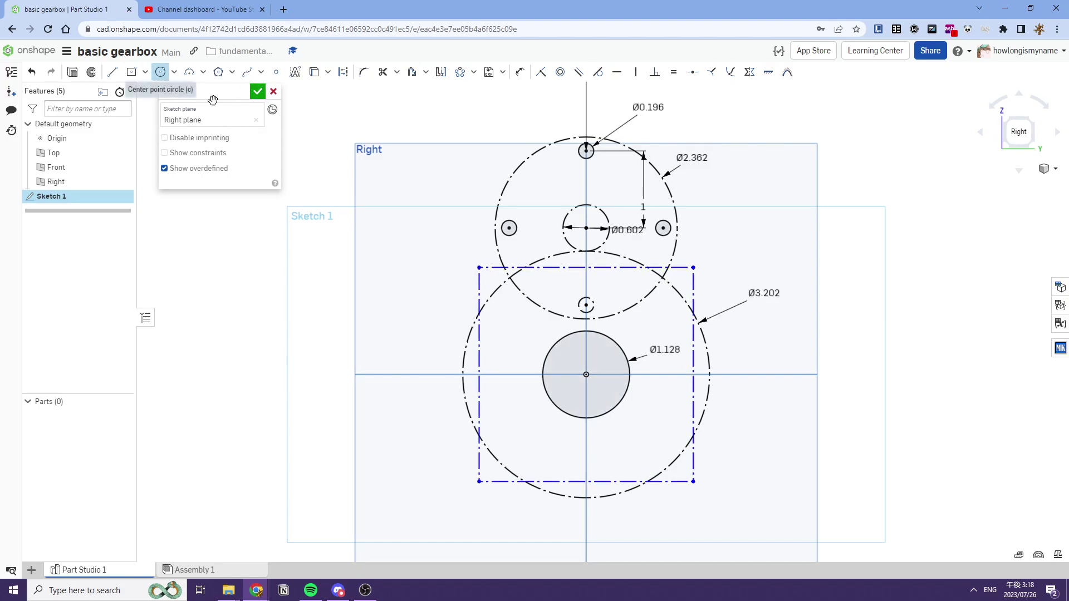
pyautogui.click(477, 258)
pyautogui.click(694, 268)
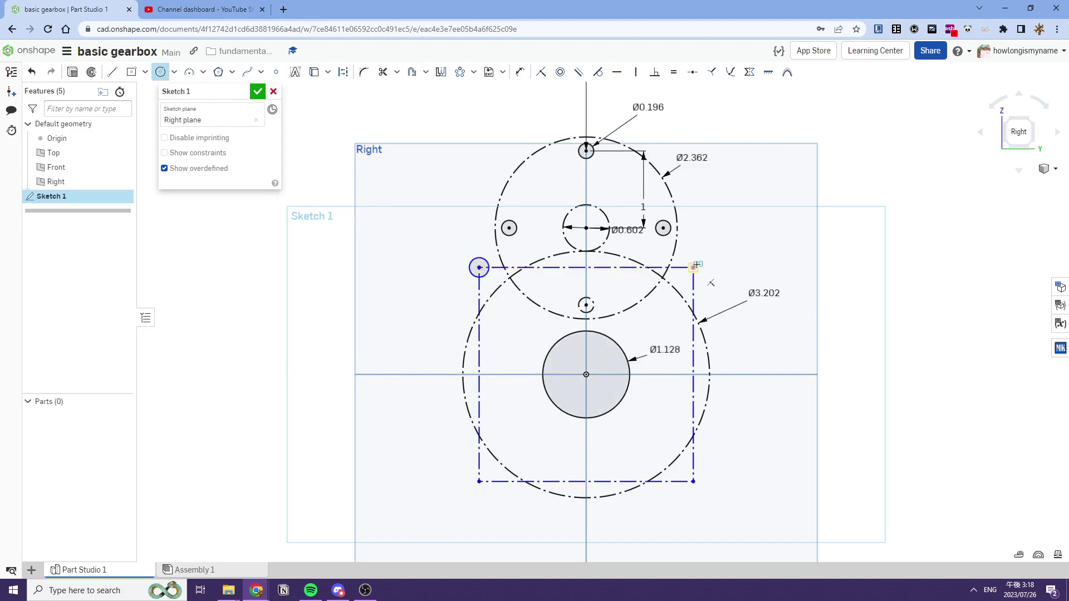
pyautogui.click(702, 268)
pyautogui.click(694, 481)
pyautogui.click(709, 482)
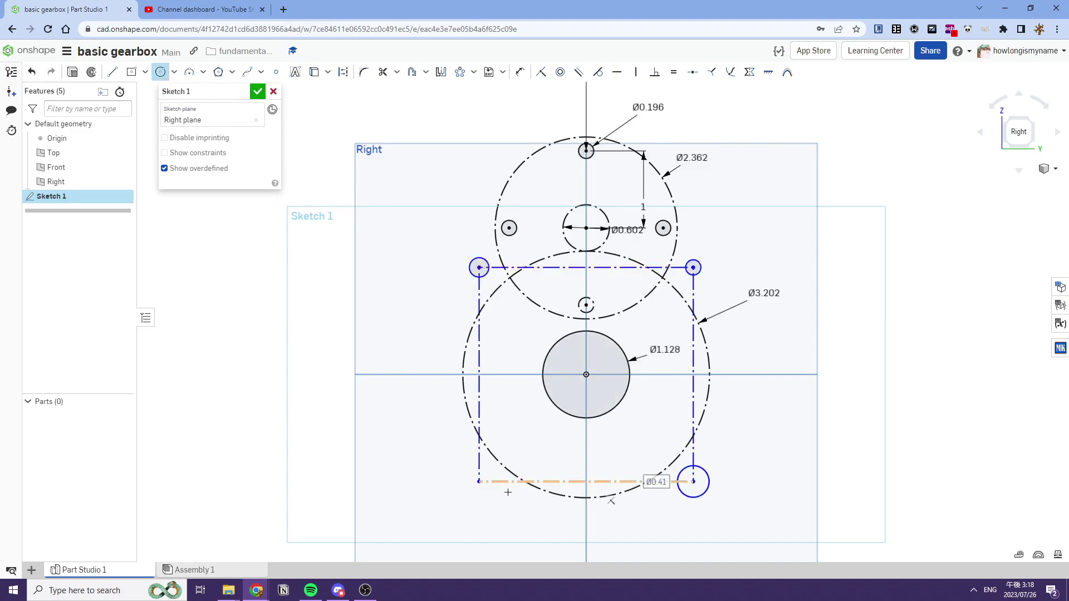
pyautogui.click(480, 482)
pyautogui.click(477, 493)
# Make the four corner circles equal in size to each other and to the 0.196 in top hole
pyautogui.press('e')
pyautogui.click(476, 493)
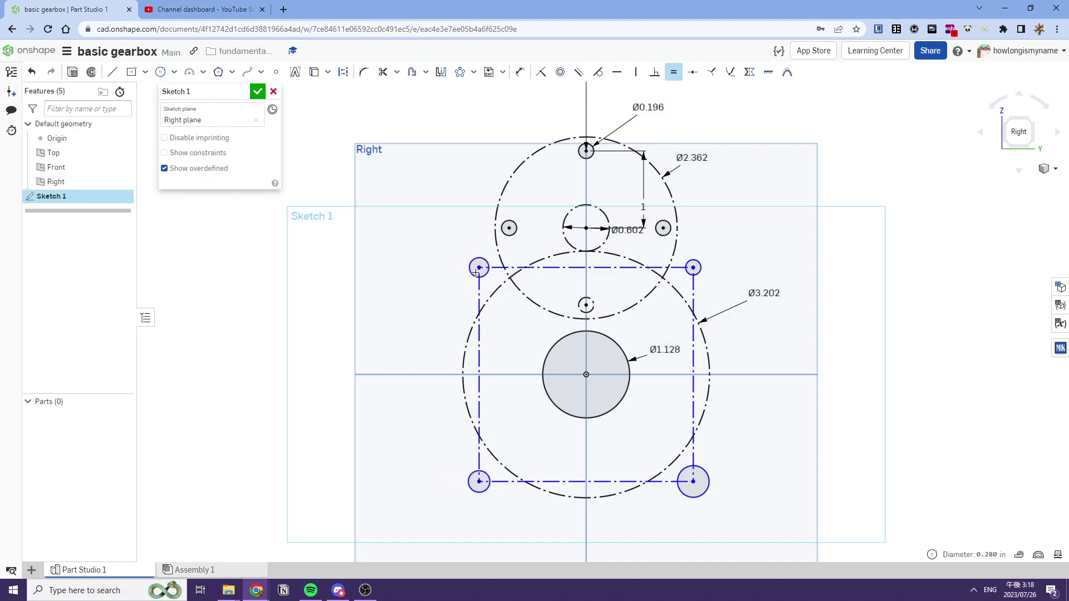
pyautogui.click(477, 271)
pyautogui.click(697, 272)
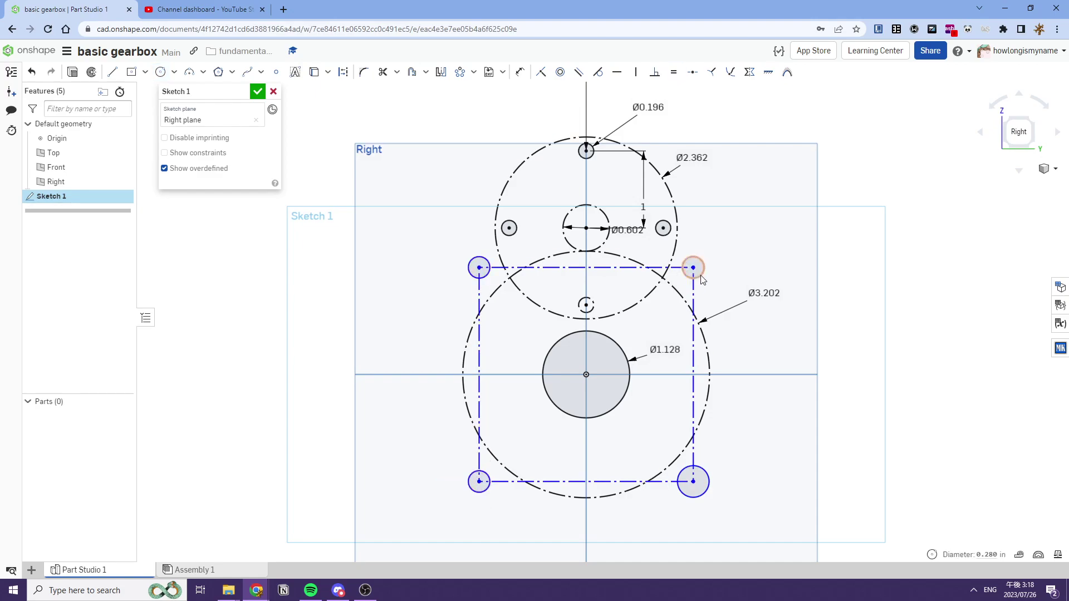
pyautogui.click(705, 478)
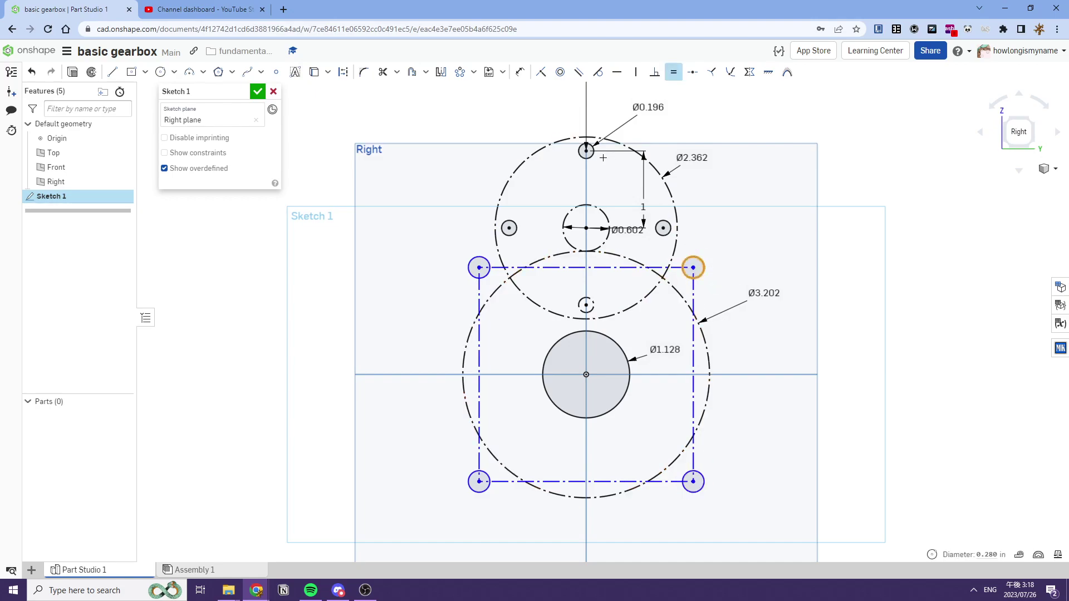
pyautogui.press('d')
pyautogui.click(472, 255)
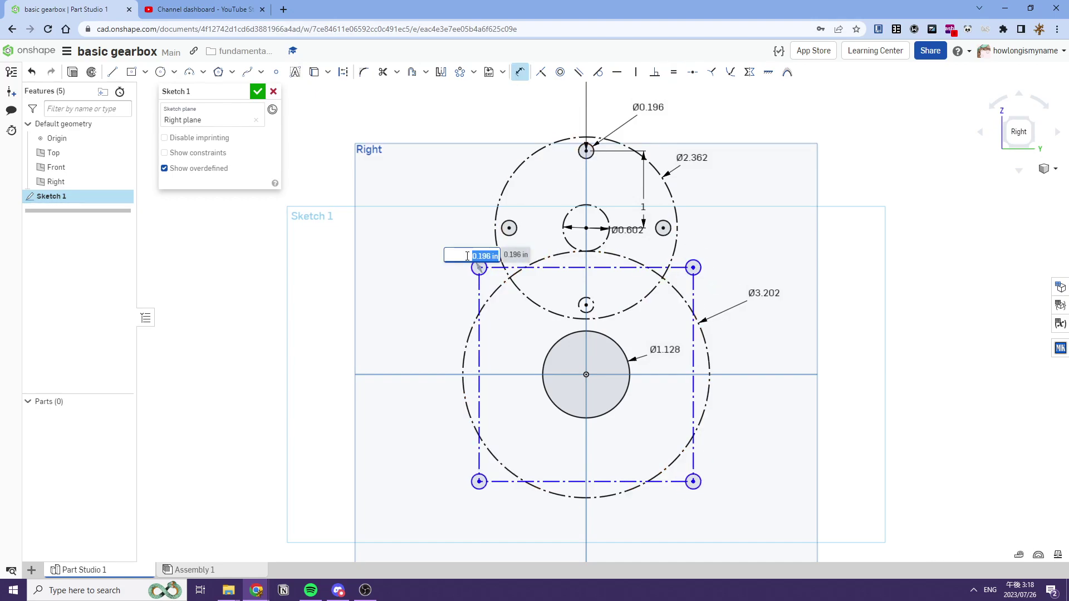
pyautogui.press('Escape')
pyautogui.press('Escape')
pyautogui.click(466, 253)
pyautogui.press('Delete')
# Pull the upper-left corner hole slightly inward to reduce the construction square's size
pyautogui.moveTo(479, 268); pyautogui.dragTo(558, 245, button='right')
pyautogui.moveTo(562, 249); pyautogui.dragTo(564, 251)
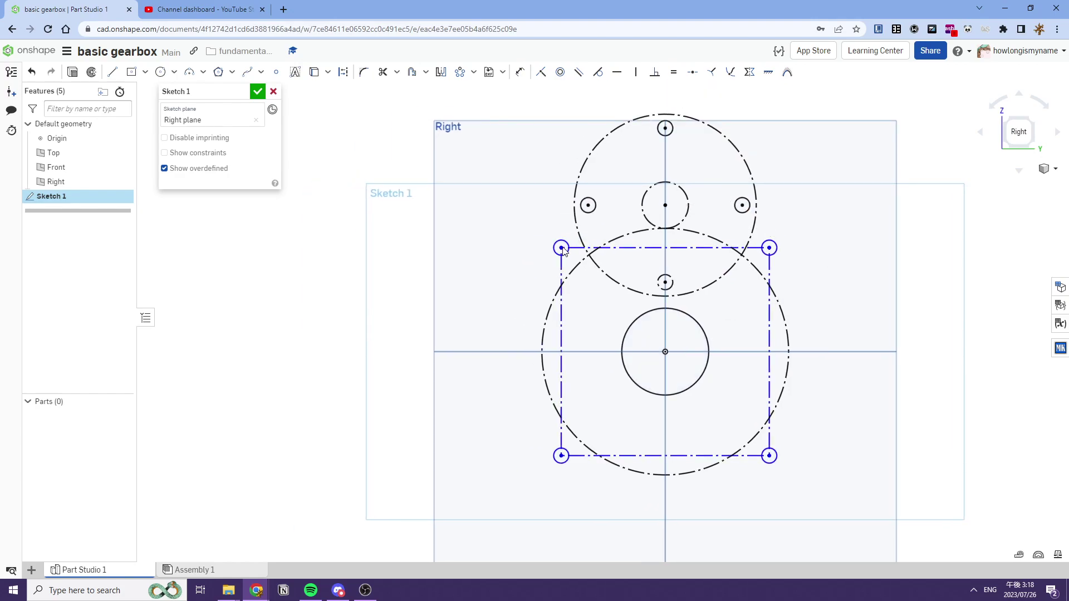
pyautogui.rightClick(564, 250)
pyautogui.scroll(-3, 564, 248)
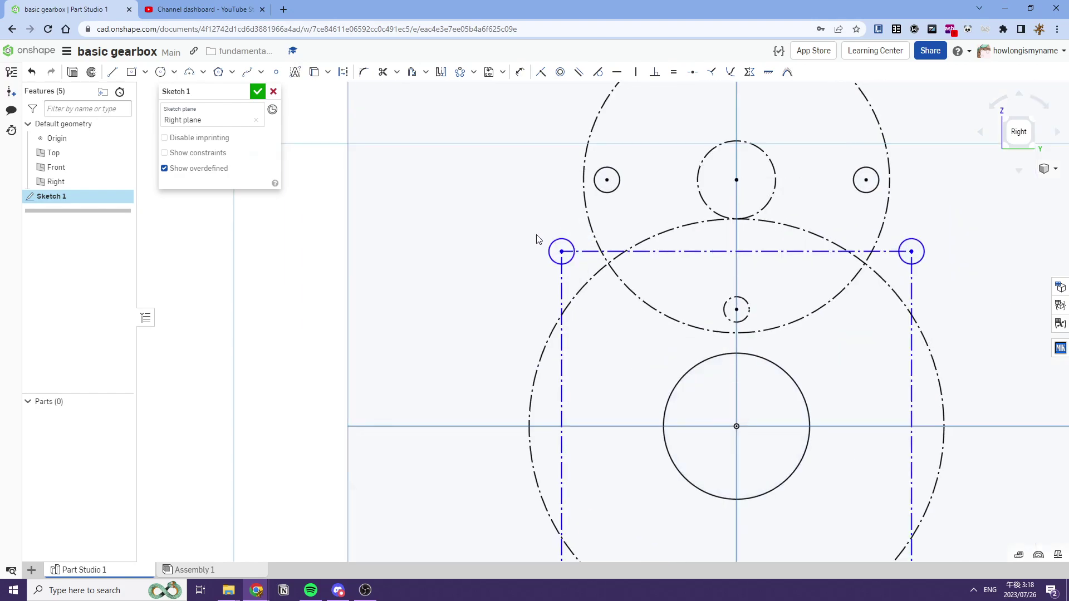
# Pull the upper-left corner hole outward to enlarge the construction square, with its sides just inside the large pitch circle's extents
pyautogui.moveTo(728, 228); pyautogui.dragTo(627, 204, button='middle')
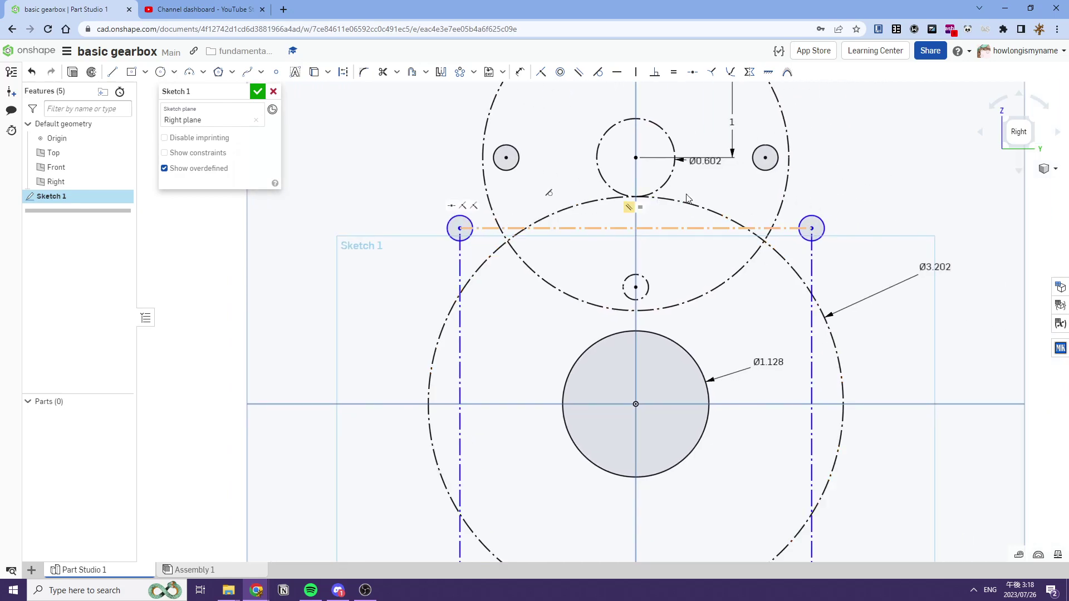
pyautogui.scroll(1, 695, 246)
pyautogui.scroll(1, 685, 239)
pyautogui.moveTo(684, 238); pyautogui.dragTo(613, 264, button='middle')
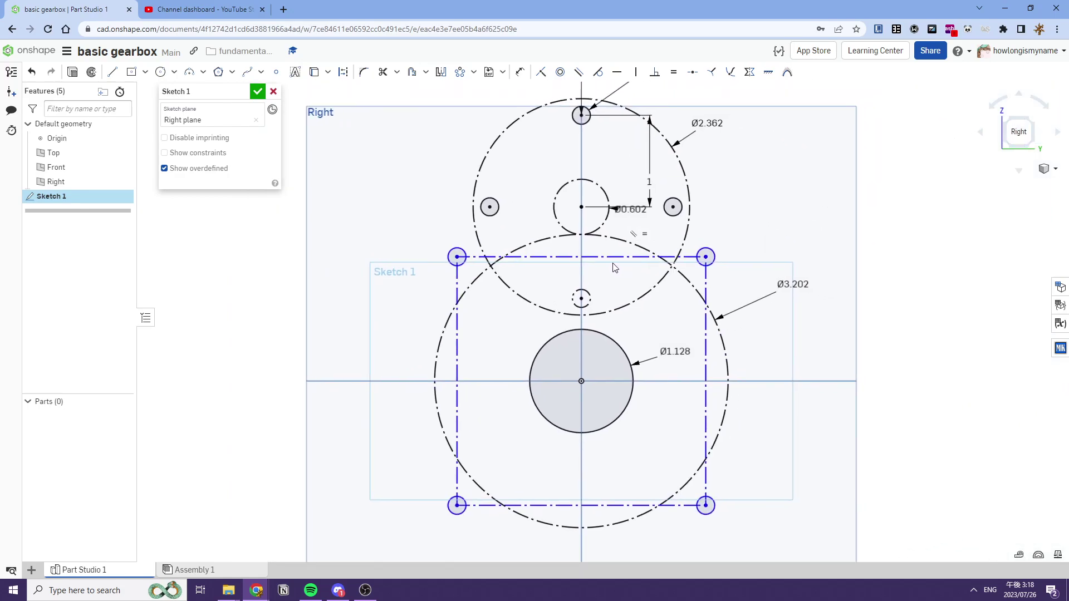
pyautogui.moveTo(708, 259)
pyautogui.mouseDown()
pyautogui.moveTo(718, 249)
pyautogui.moveTo(705, 257)
pyautogui.mouseUp()
pyautogui.moveTo(460, 259); pyautogui.dragTo(443, 243)
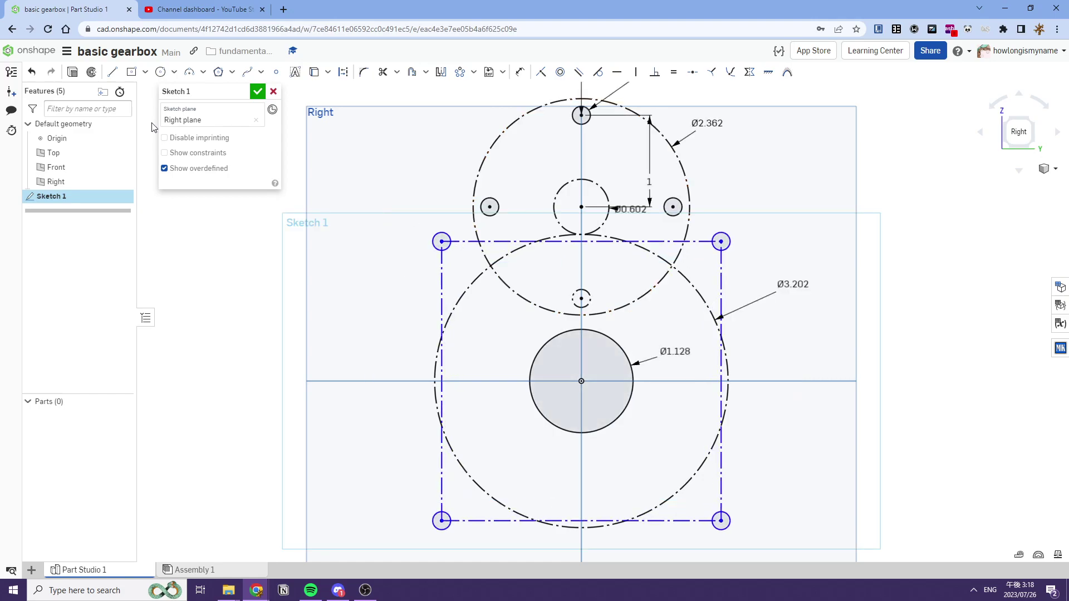
# Draw a construction circle centred on the upper-left corner hole and set its diameter to 0.375 in
pyautogui.click(203, 71)
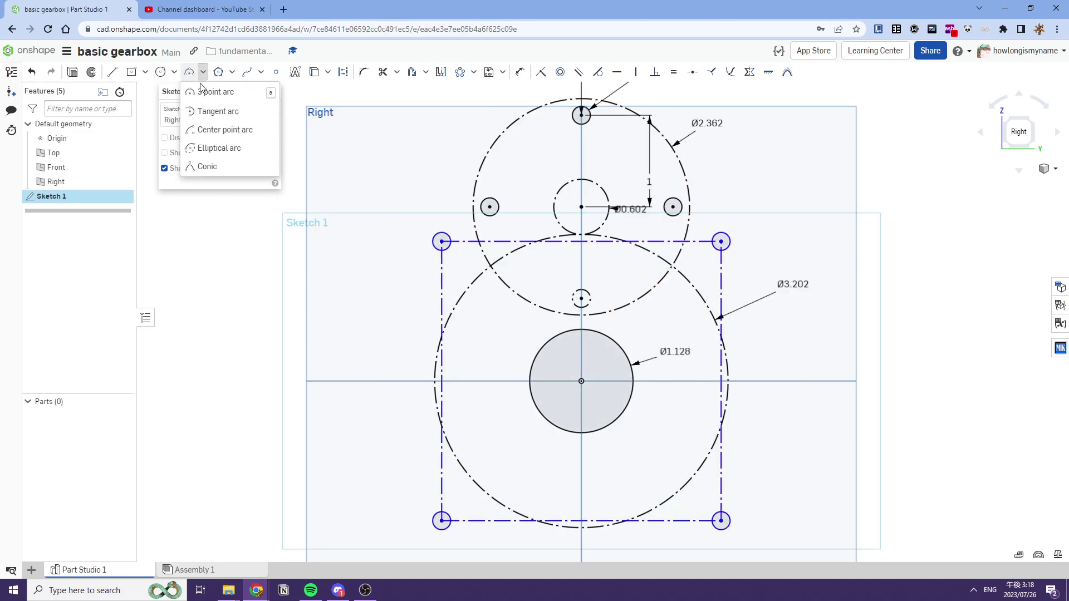
pyautogui.click(201, 131)
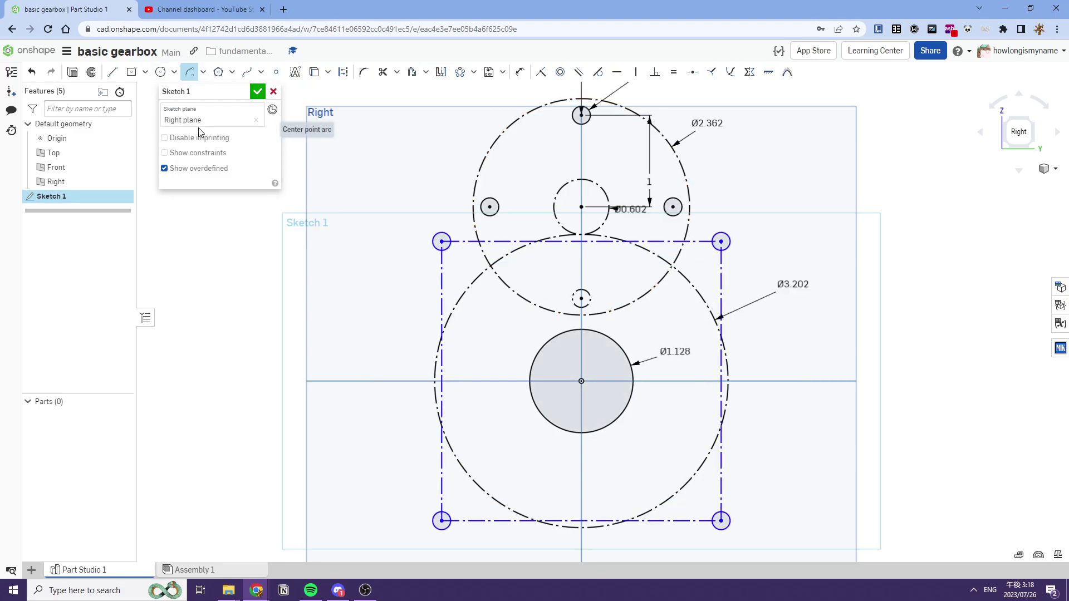
pyautogui.click(174, 72)
pyautogui.click(184, 89)
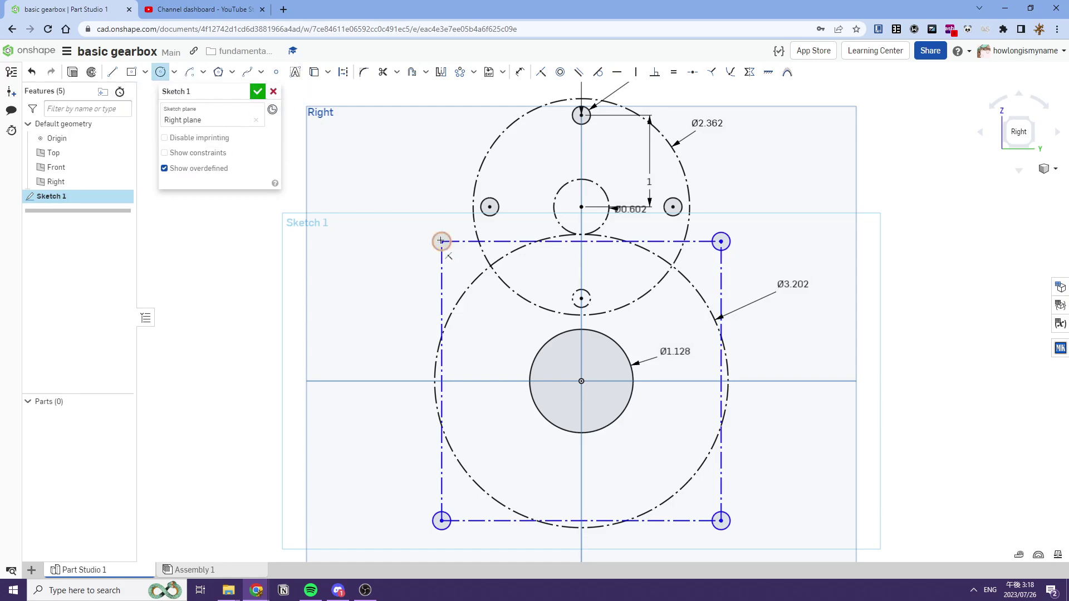
pyautogui.click(444, 225)
pyautogui.press('Escape')
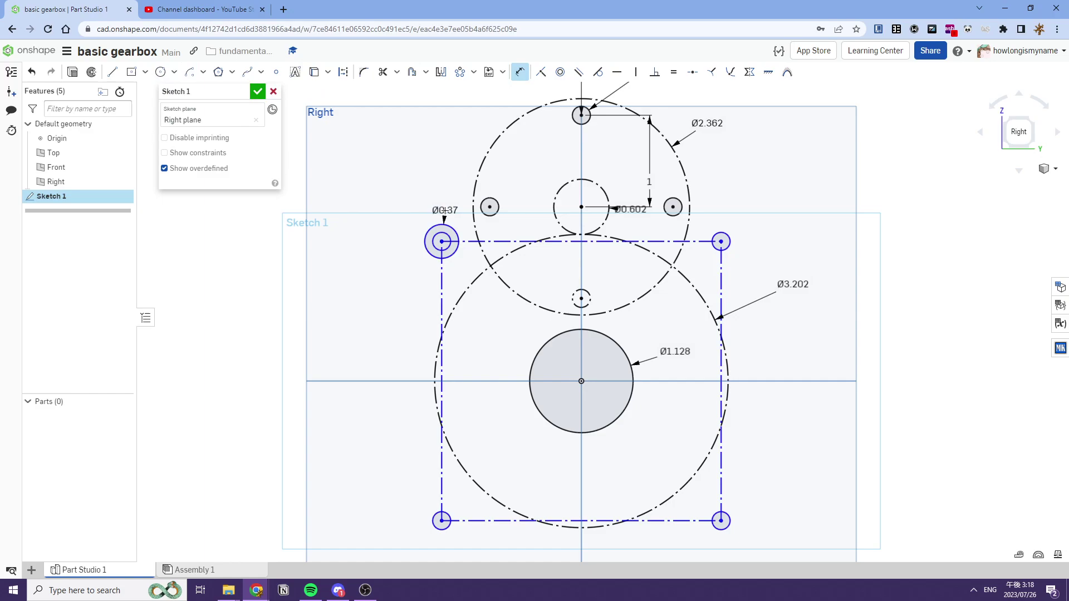
pyautogui.doubleClick(445, 211)
pyautogui.press('Return')
# Adjust the construction square's size by pulling its upper-left corner slightly inward and back outward
pyautogui.scroll(1, 373, 250)
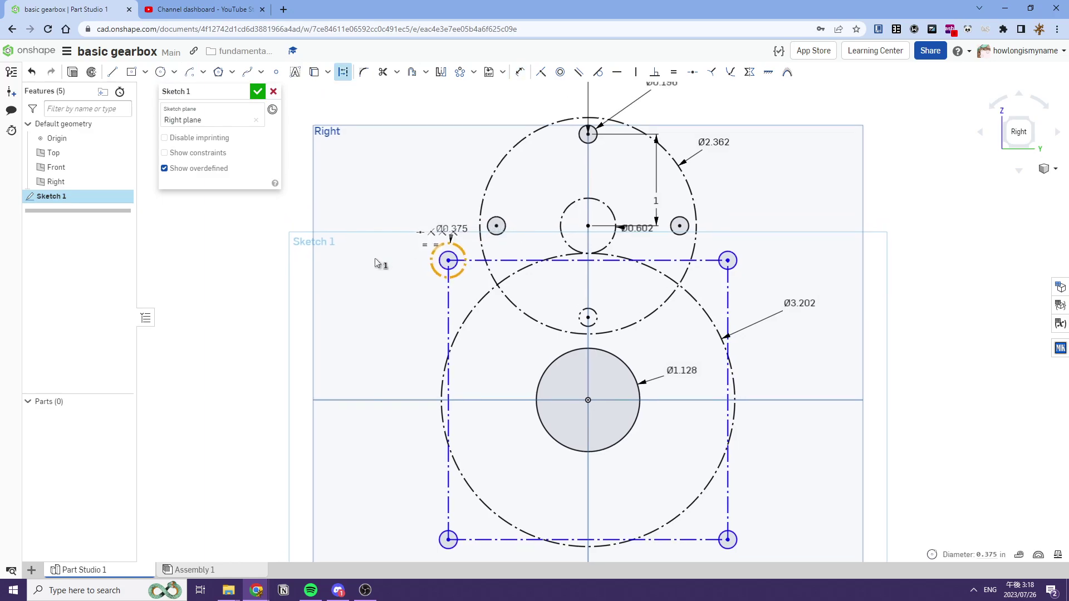
pyautogui.scroll(3, 440, 245)
pyautogui.moveTo(414, 259)
pyautogui.mouseDown()
pyautogui.moveTo(420, 250)
pyautogui.moveTo(421, 276)
pyautogui.mouseUp()
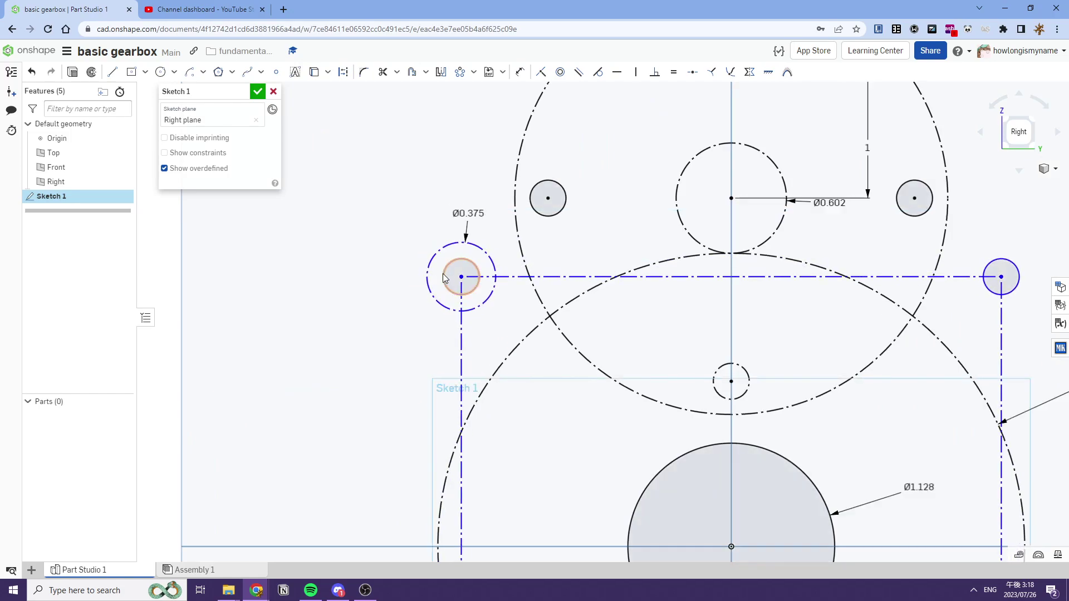
pyautogui.scroll(-4, 425, 257)
pyautogui.press('Escape')
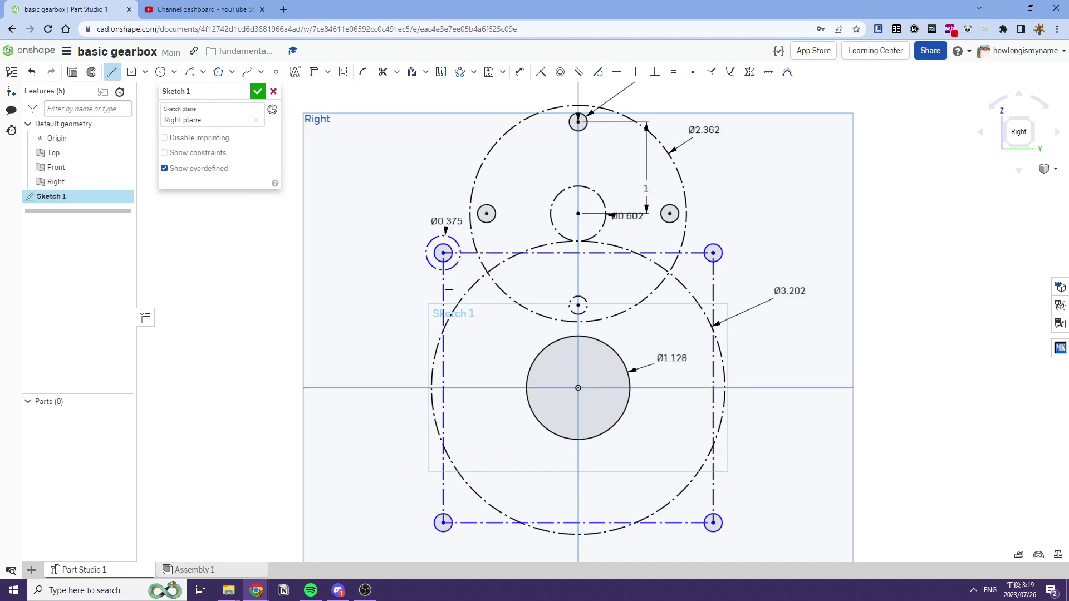
pyautogui.moveTo(461, 306); pyautogui.dragTo(403, 241, button='middle')
pyautogui.press('Escape')
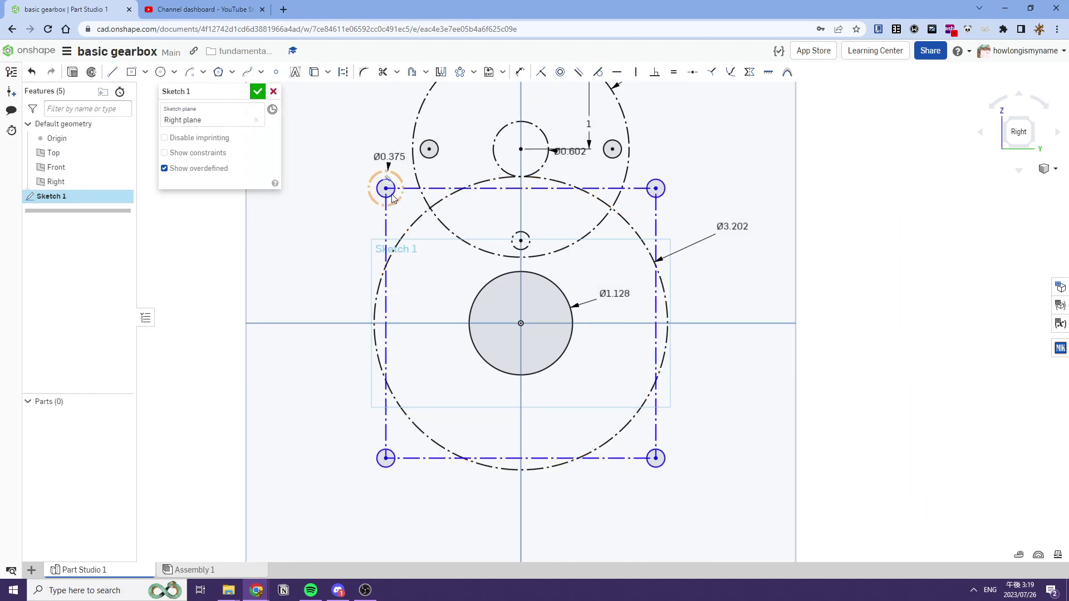
pyautogui.moveTo(385, 188); pyautogui.dragTo(379, 183)
# Try to make the 0.375 in construction circle tangent to the large pitch circle, and undo the constraint
pyautogui.press('t')
pyautogui.click(363, 198)
pyautogui.click(374, 313)
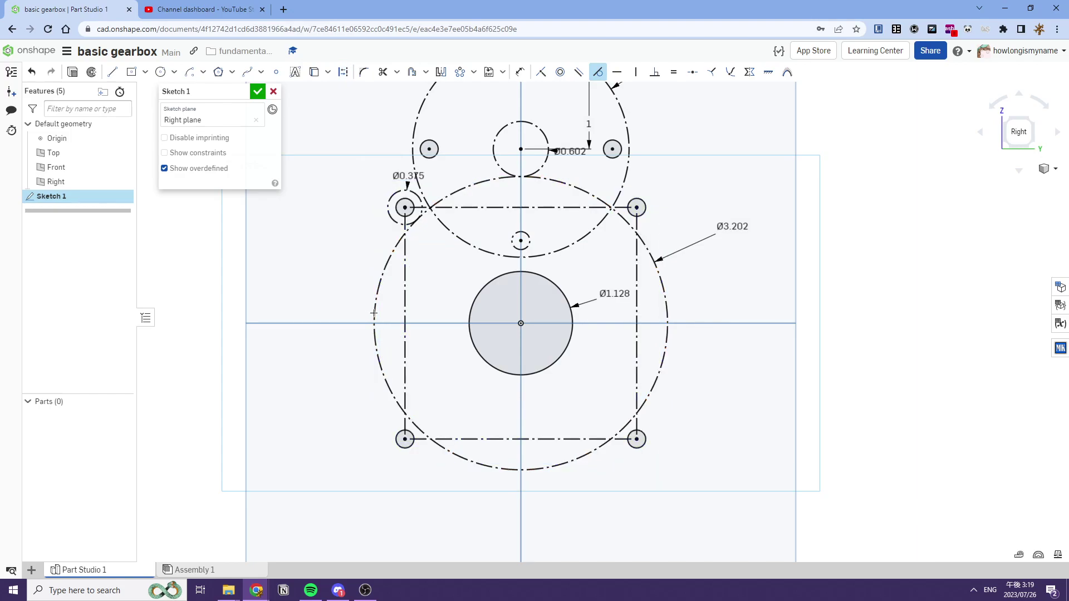
pyautogui.press('Escape')
pyautogui.hotkey('ctrl', 'z')
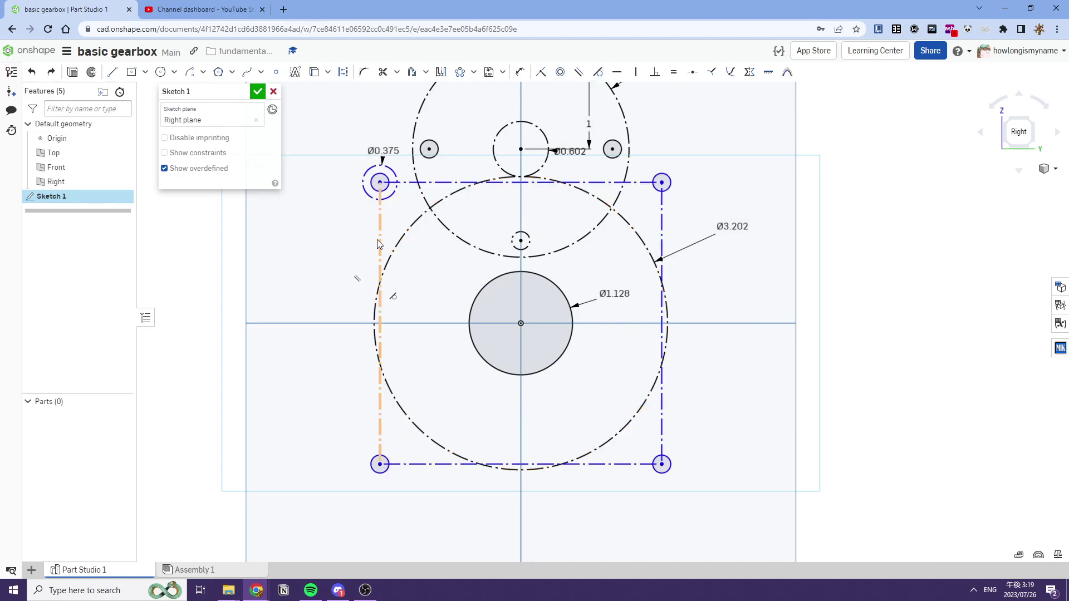
# Draw center point arcs around the outer sides of the lower-left, lower-right and upper-right corner holes, the lower-left one about 0.26 in in radius
pyautogui.click(190, 72)
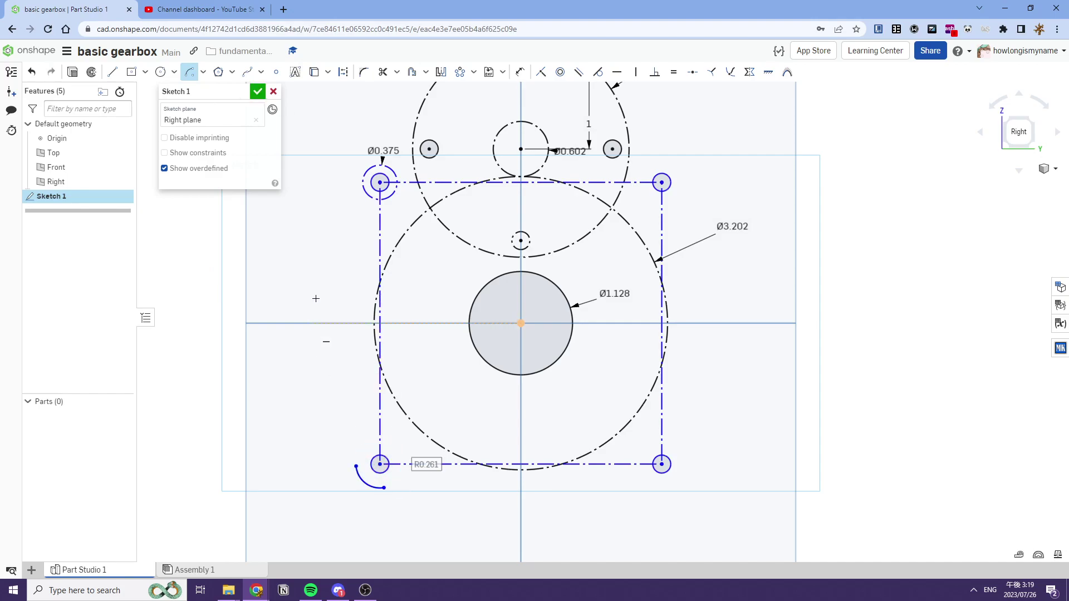
pyautogui.press('e')
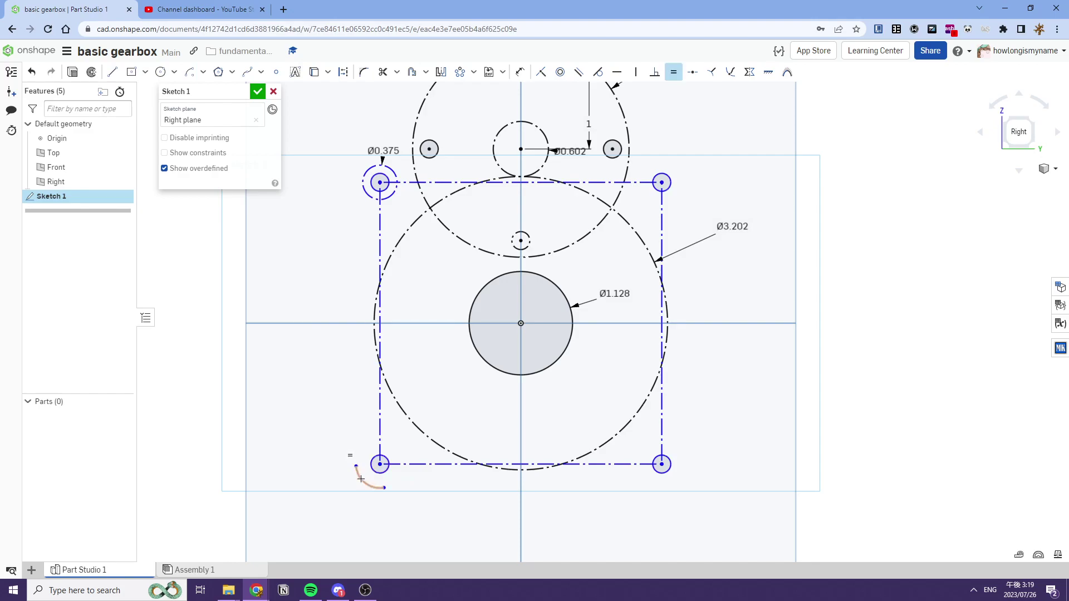
pyautogui.click(190, 72)
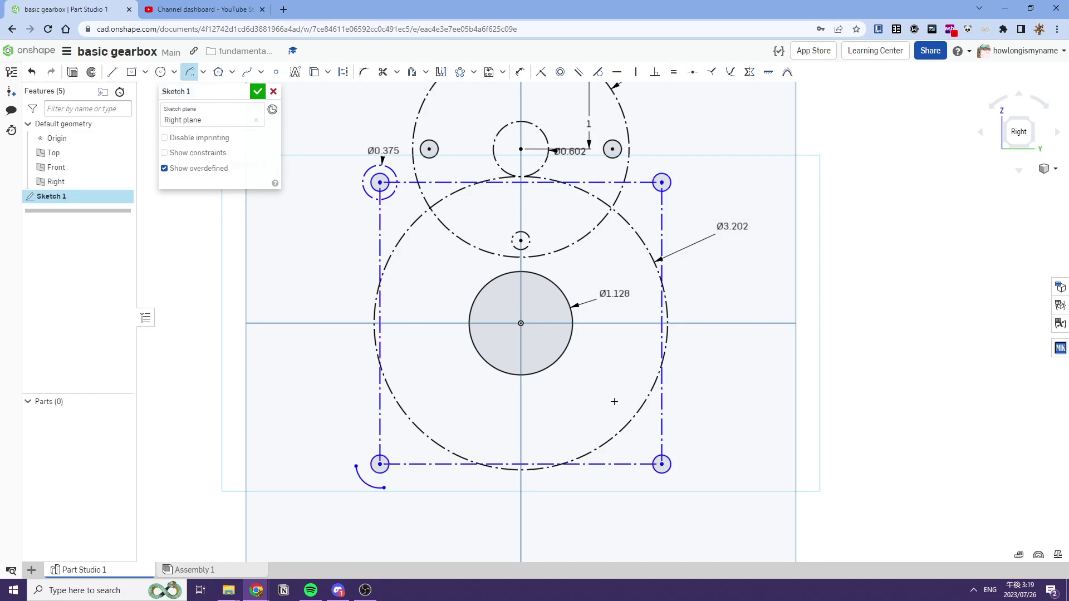
pyautogui.click(663, 464)
pyautogui.click(671, 165)
pyautogui.press('Escape')
# Make the corner arcs equal in radius to the 0.375 in construction circle around the upper-left hole
pyautogui.press('e')
pyautogui.click(364, 182)
pyautogui.click(363, 480)
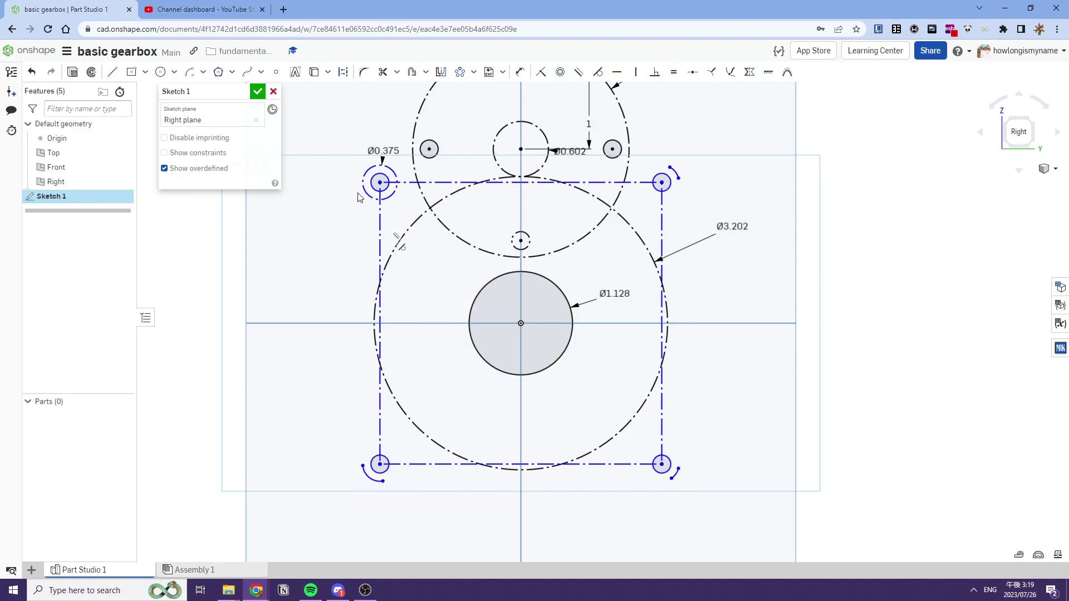
# Draw the plate's left edge as a line from the upper-left construction circle to the lower-left arc's upper end
pyautogui.click(112, 72)
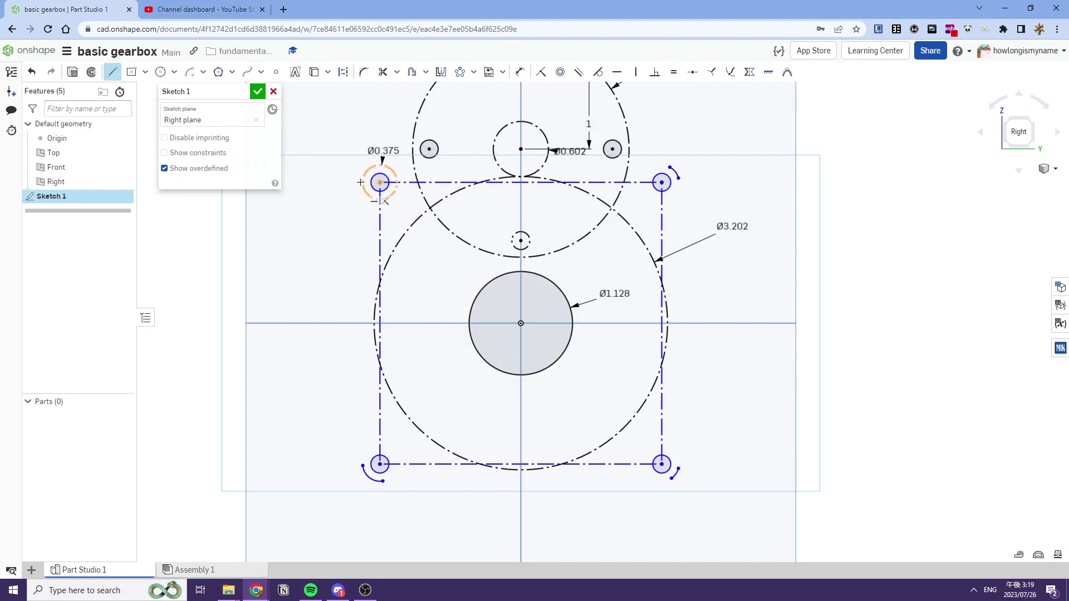
pyautogui.click(364, 190)
pyautogui.click(363, 465)
pyautogui.press('Escape')
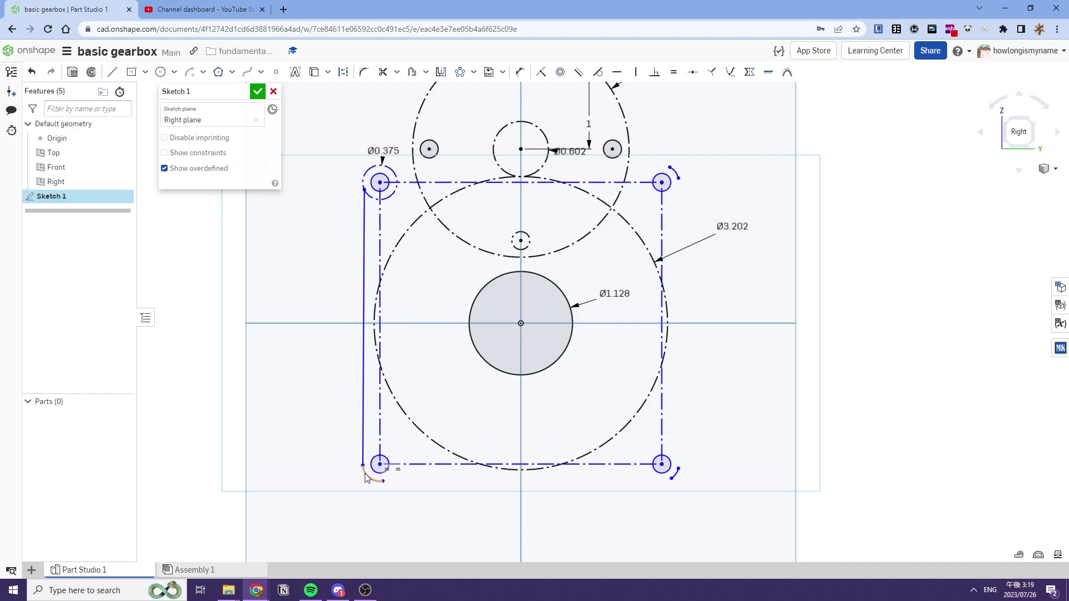
# Make the left edge line tangent to the lower-left arc and the upper-left construction circle, and pull the upper-left corner slightly inward
pyautogui.press('t')
pyautogui.click(365, 474)
pyautogui.click(363, 451)
pyautogui.click(365, 204)
pyautogui.click(368, 195)
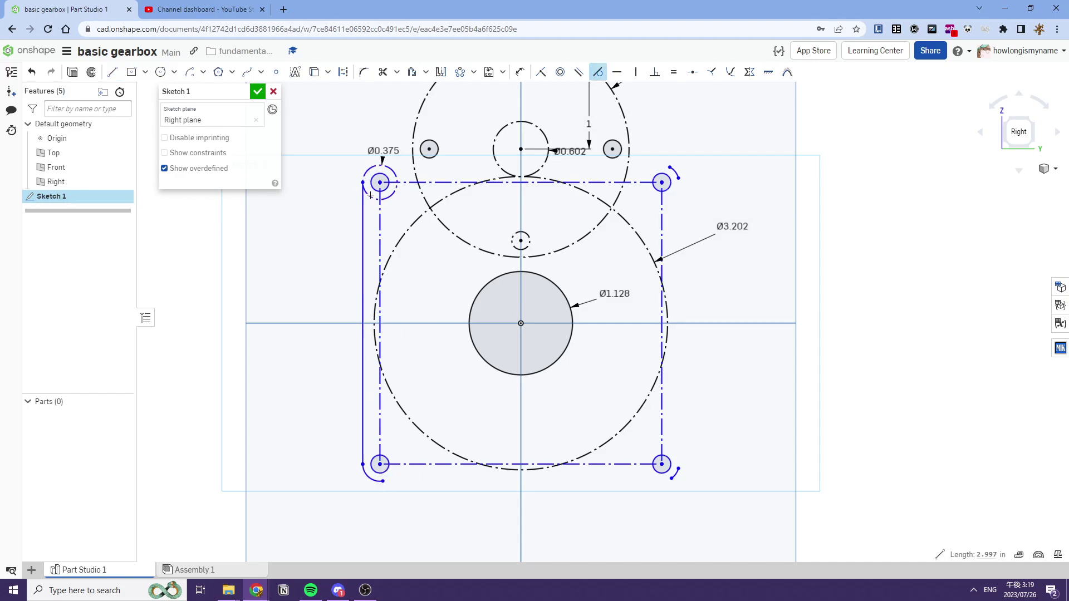
pyautogui.moveTo(380, 182); pyautogui.dragTo(383, 184)
# Draw the plate's bottom and right edge lines between the endpoints of the lower-left, lower-right and upper-right arcs
pyautogui.press('l')
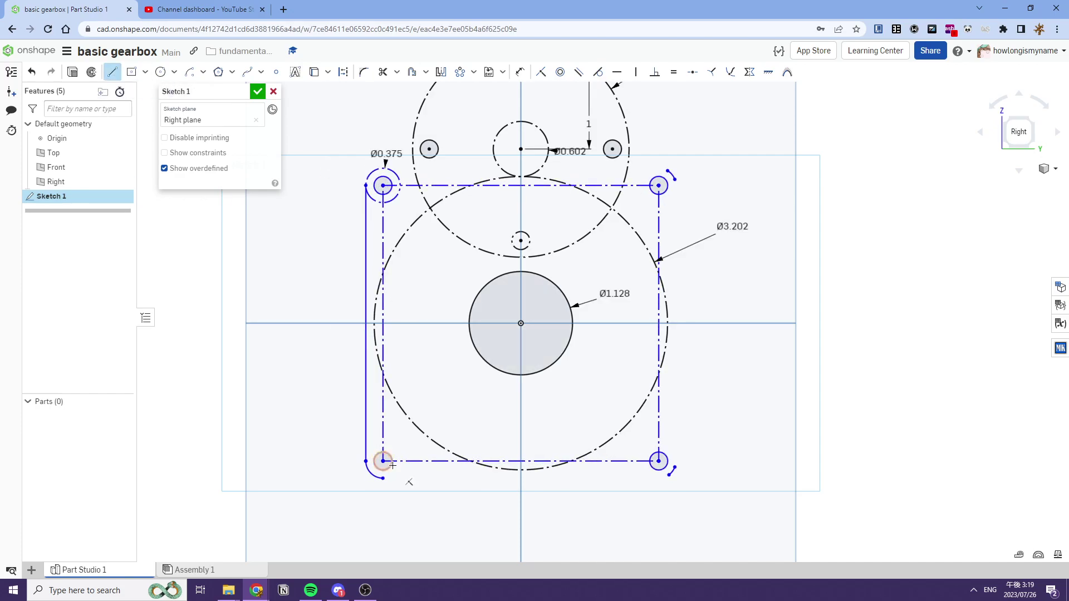
pyautogui.click(670, 474)
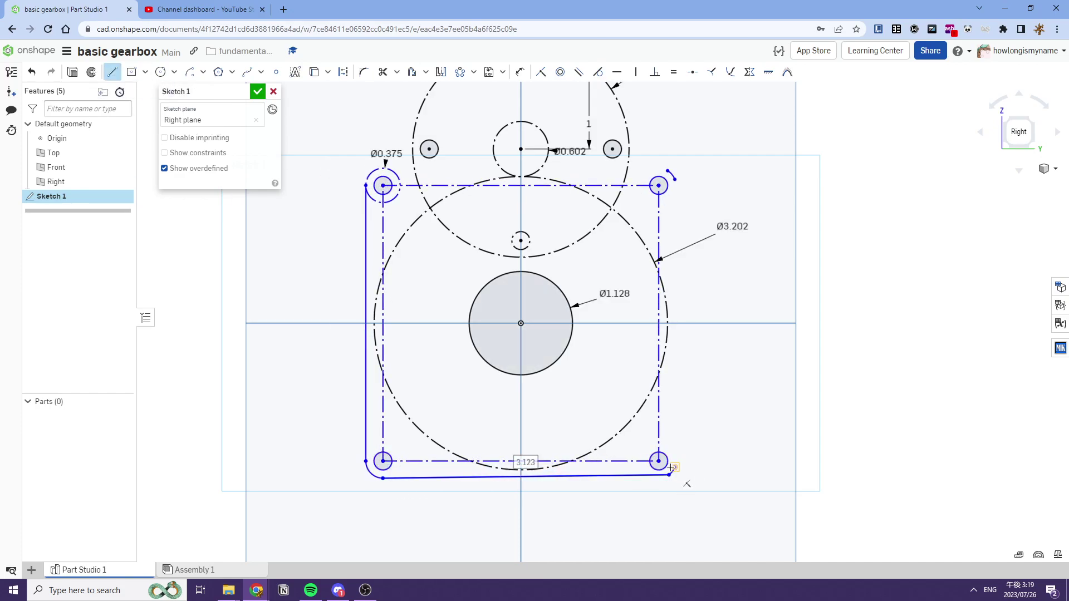
pyautogui.click(675, 468)
pyautogui.click(676, 180)
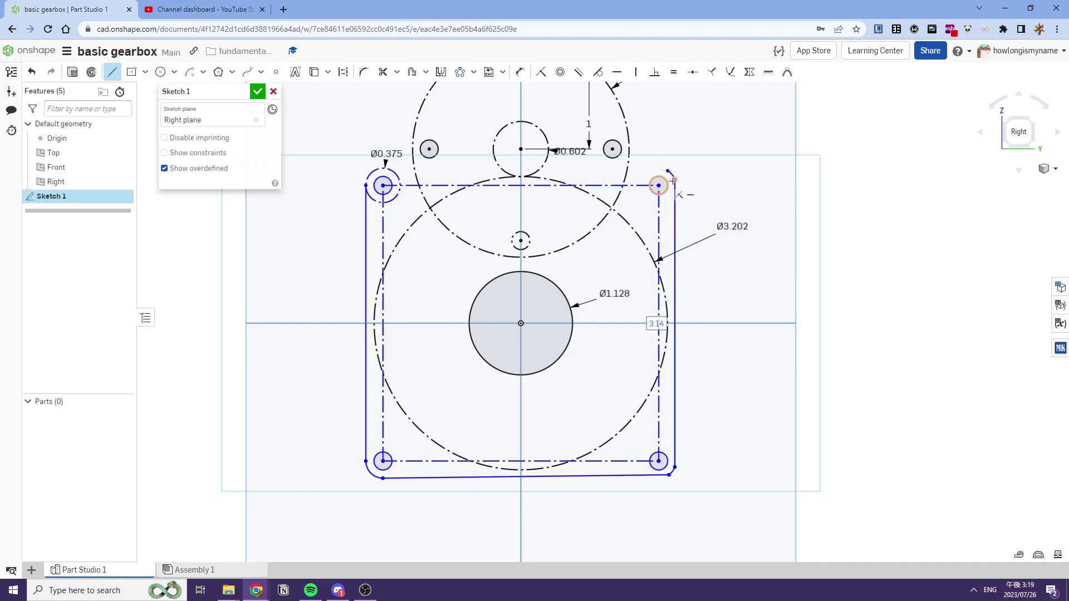
pyautogui.press('Escape')
# Make the bottom and right edge lines tangent to the corner arcs they connect
pyautogui.moveTo(583, 500); pyautogui.dragTo(551, 437, button='middle')
pyautogui.press('t')
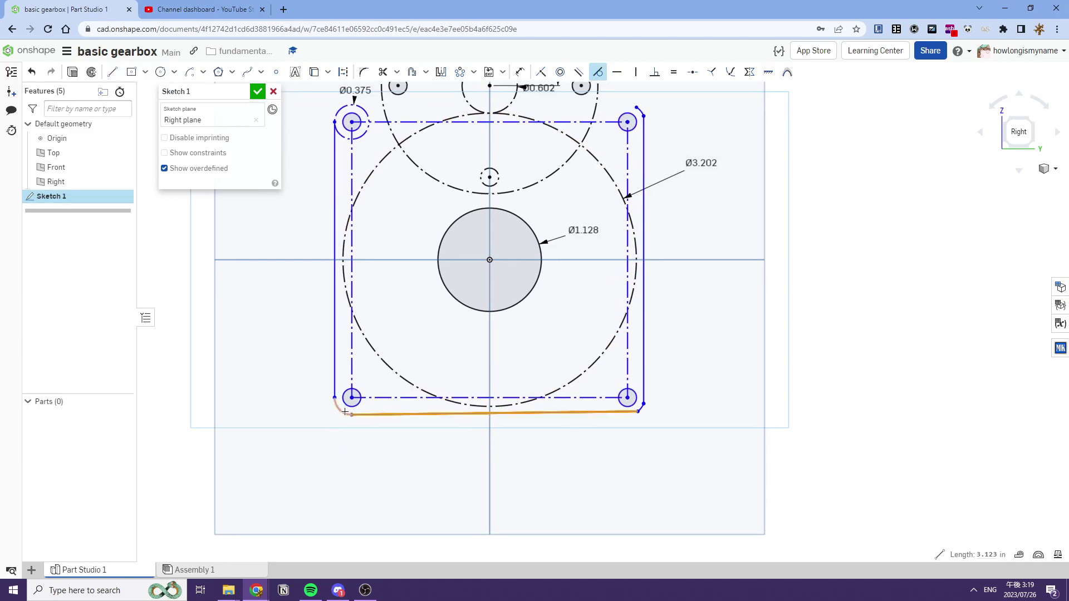
pyautogui.click(630, 413)
pyautogui.click(632, 411)
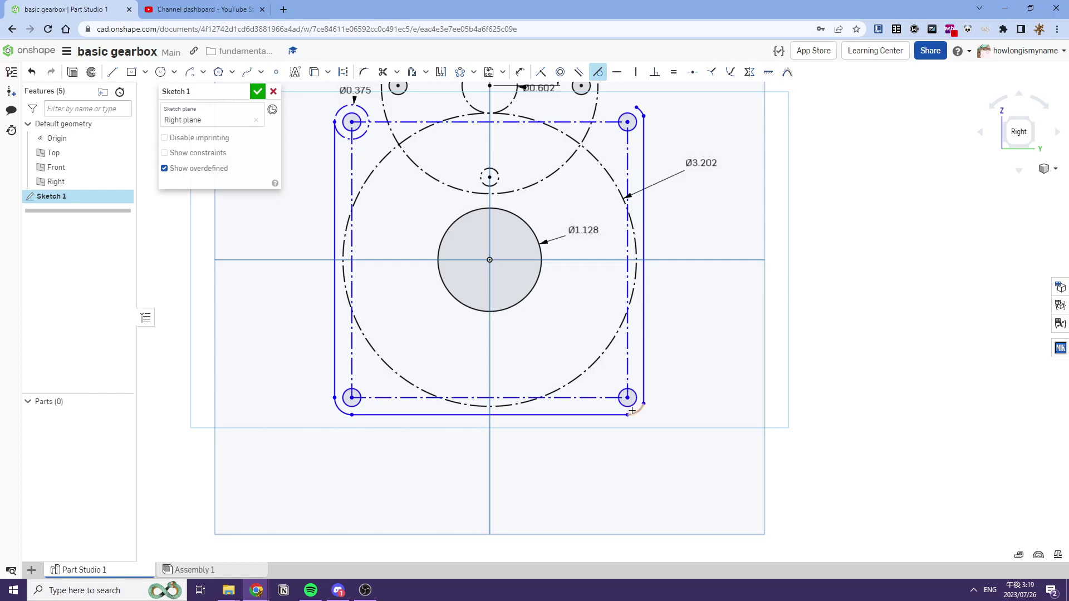
pyautogui.click(644, 399)
pyautogui.click(644, 131)
pyautogui.click(640, 111)
# Pull the plate's right edge slightly outward to enlarge the outline
pyautogui.moveTo(636, 114); pyautogui.dragTo(643, 265, button='middle')
pyautogui.press('Escape')
pyautogui.moveTo(643, 259)
pyautogui.mouseDown()
pyautogui.moveTo(653, 248)
pyautogui.moveTo(645, 258)
pyautogui.mouseUp()
pyautogui.press('t')
pyautogui.press('Escape')
pyautogui.moveTo(651, 400); pyautogui.dragTo(630, 351, button='middle')
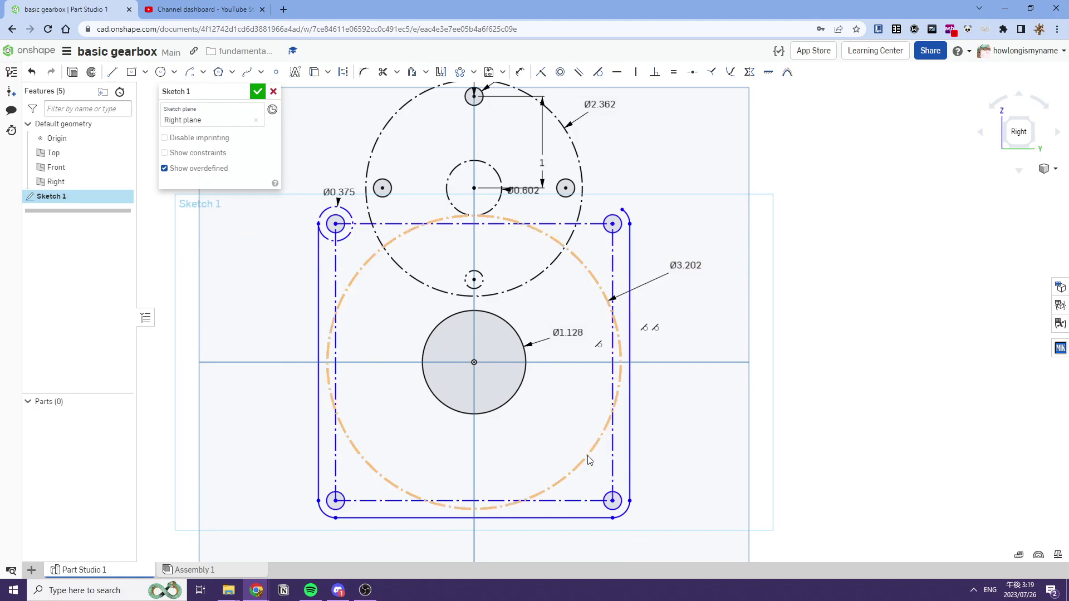
# Try to make the bottom edge line tangent to the large pitch circle, and undo the constraint
pyautogui.press('t')
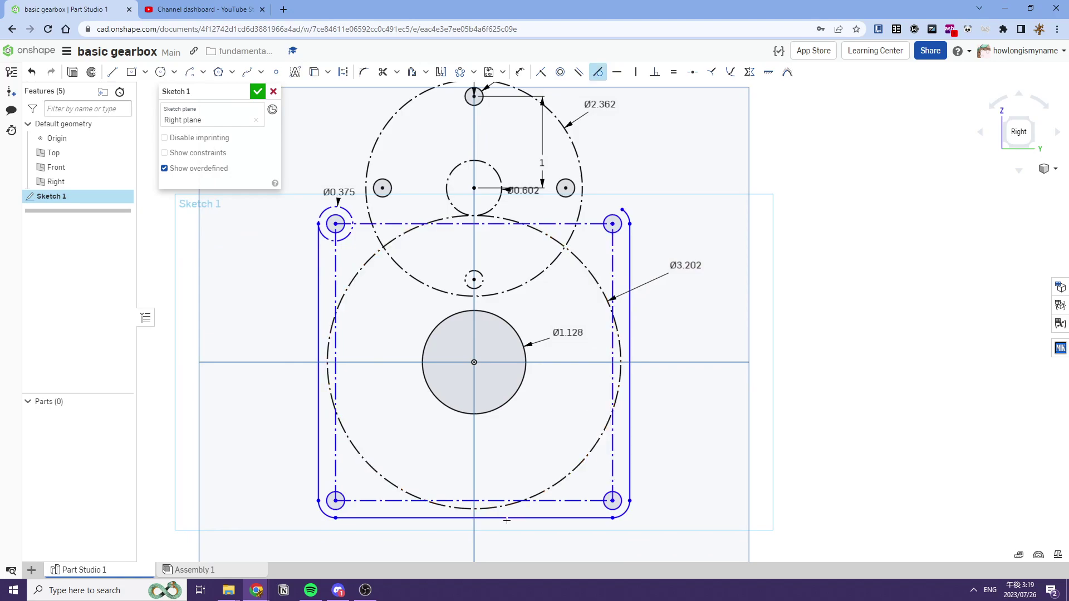
pyautogui.click(478, 509)
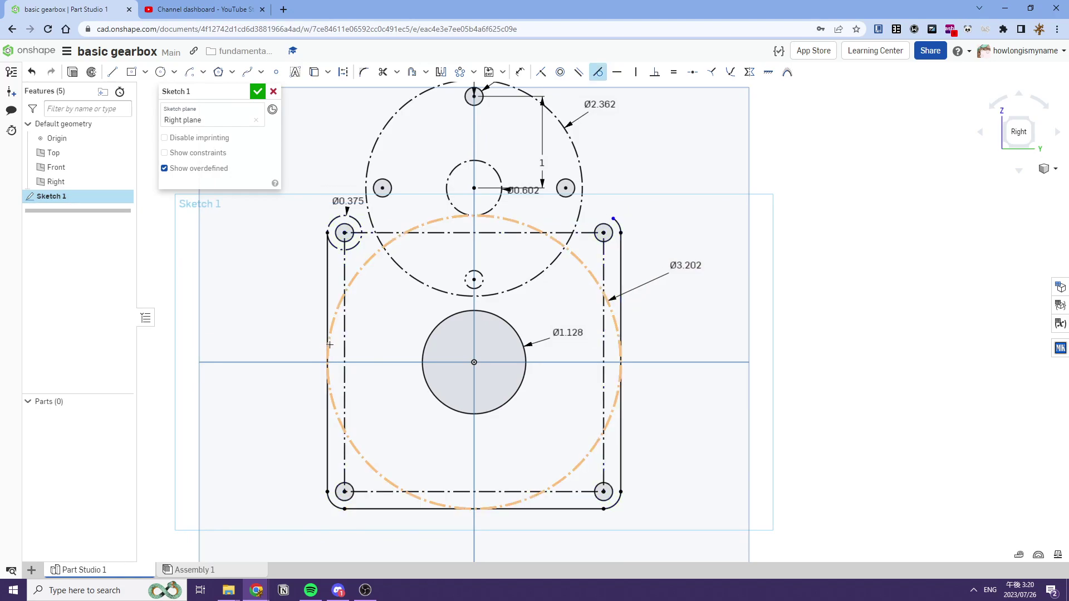
pyautogui.scroll(3, 327, 363)
pyautogui.moveTo(355, 369); pyautogui.dragTo(335, 315, button='middle')
pyautogui.press('Escape')
pyautogui.hotkey('ctrl', 'z')
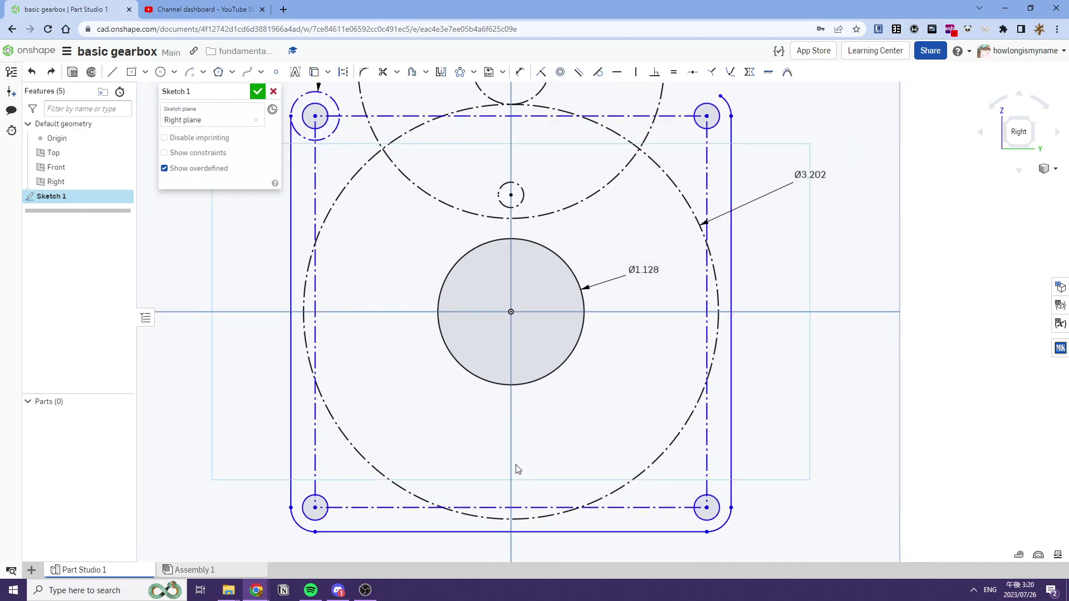
# Dimension the gap between the bottom edge line and the large pitch circle at 1/16 in
pyautogui.moveTo(516, 468); pyautogui.dragTo(486, 417, button='middle')
pyautogui.press('d')
pyautogui.click(487, 479)
pyautogui.click(481, 468)
pyautogui.click(492, 469)
pyautogui.write('1/16')
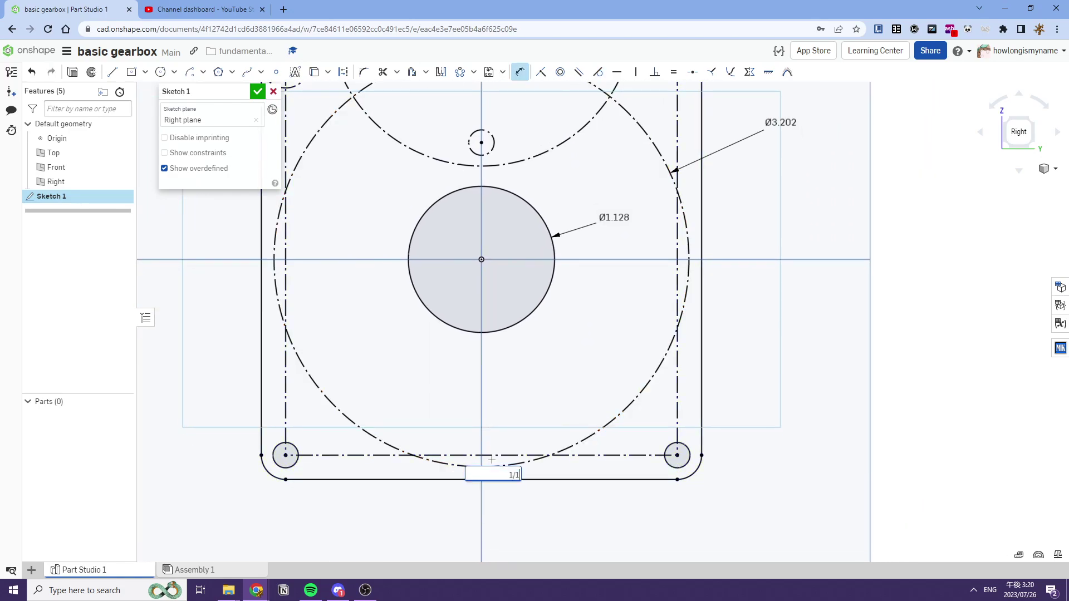
pyautogui.press('Return')
pyautogui.press('Escape')
# Draw a short center point arc around the upper-left hole along the 0.375 in construction circle, starting at the left edge's upper end
pyautogui.moveTo(536, 394); pyautogui.dragTo(523, 437, button='right')
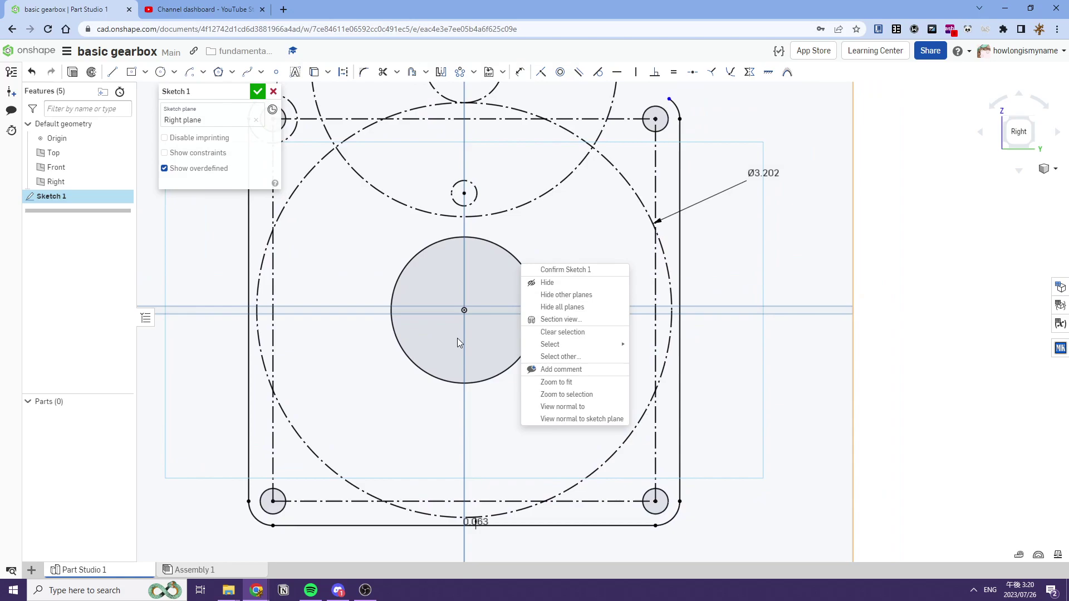
pyautogui.moveTo(444, 297); pyautogui.dragTo(459, 492, button='middle')
pyautogui.moveTo(523, 349); pyautogui.dragTo(540, 372, button='middle')
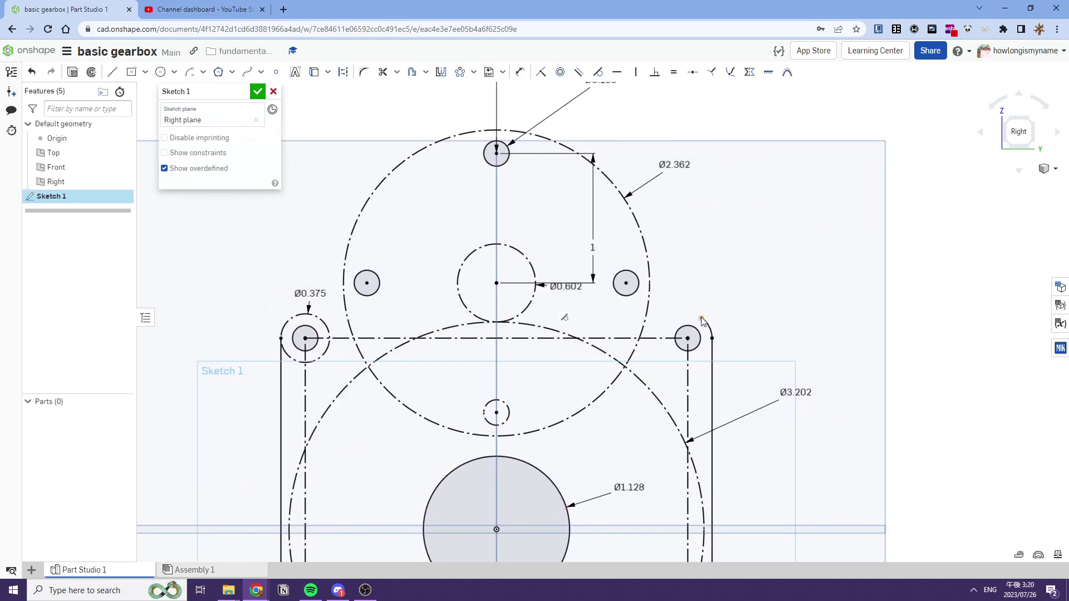
pyautogui.click(190, 72)
pyautogui.click(281, 325)
pyautogui.press('Escape')
# Draw a slanted line about 1.15 in long between the upper-right arc's free end and the 2.362 in circle
pyautogui.press('l')
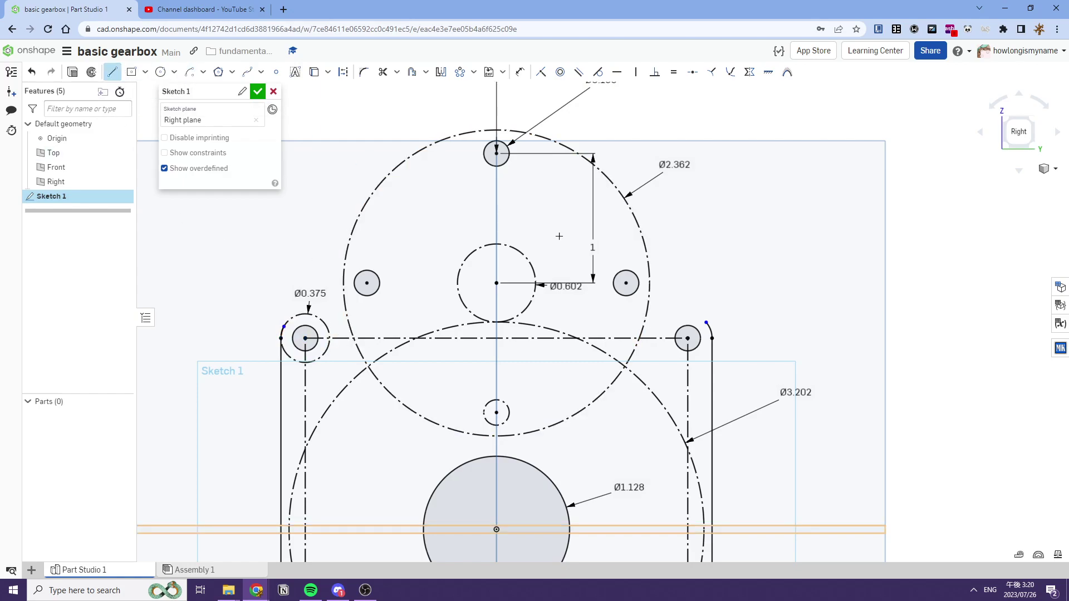
pyautogui.click(706, 322)
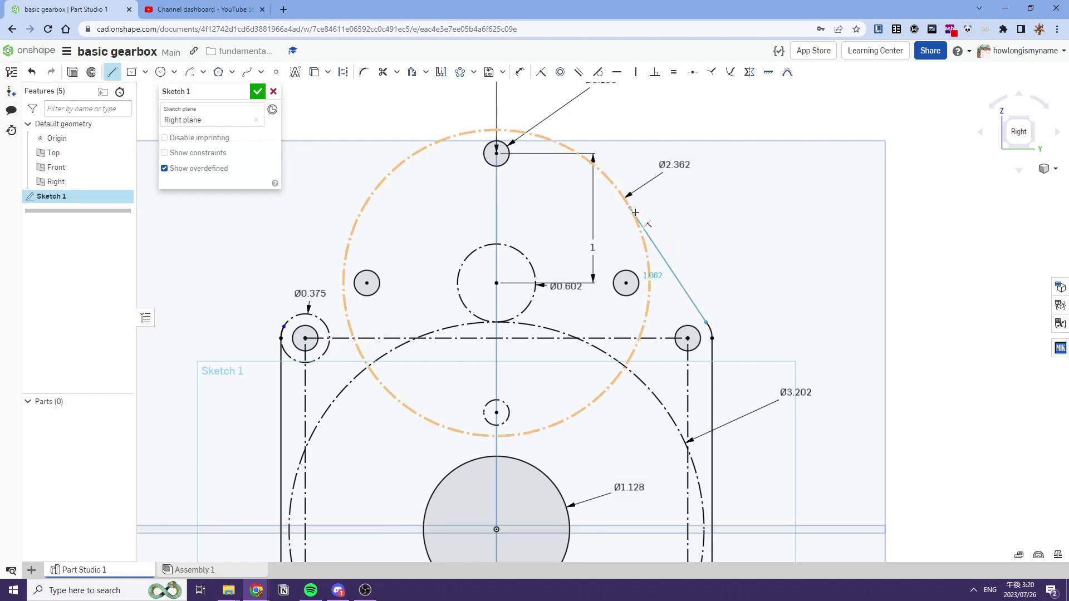
pyautogui.click(621, 197)
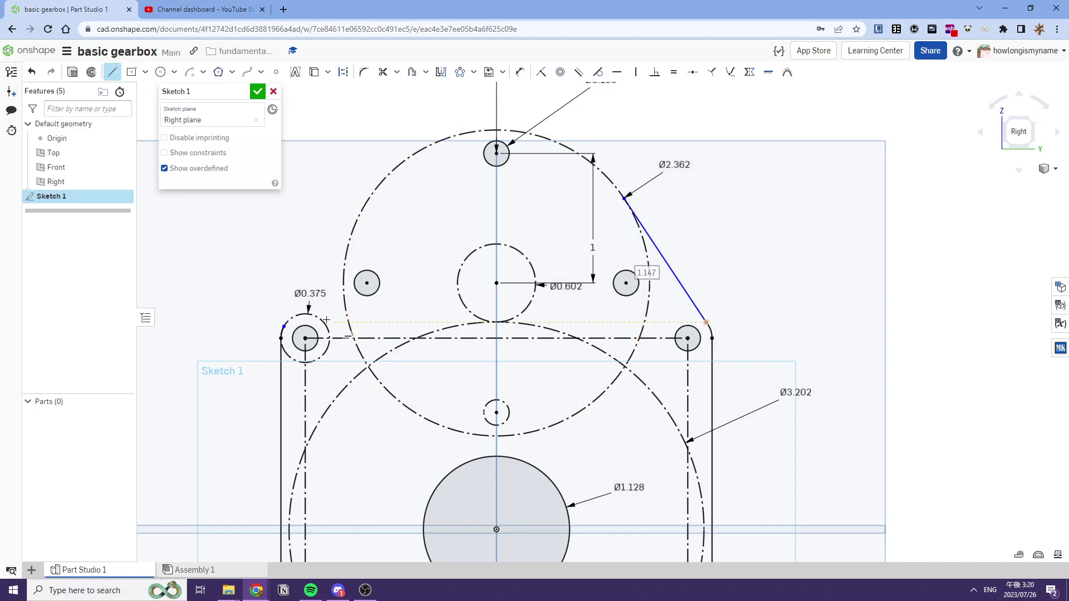
# Draw a slanted line from the upper-left arc's free end to the 2.362 in circle and make it tangent to that circle
pyautogui.click(284, 327)
pyautogui.click(361, 212)
pyautogui.press('Escape')
pyautogui.press('t')
pyautogui.click(351, 238)
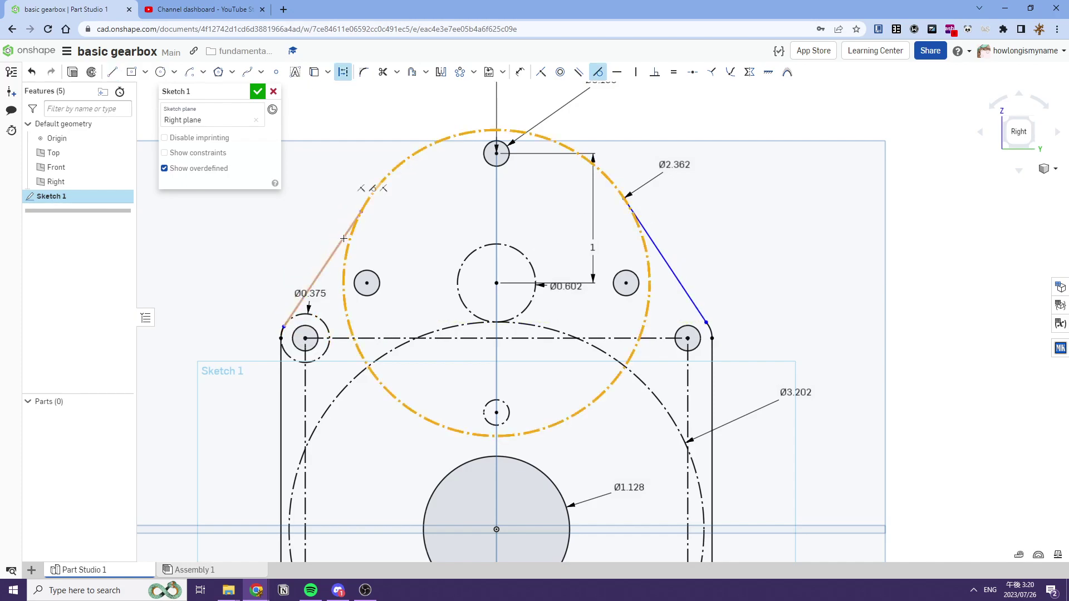
pyautogui.click(344, 239)
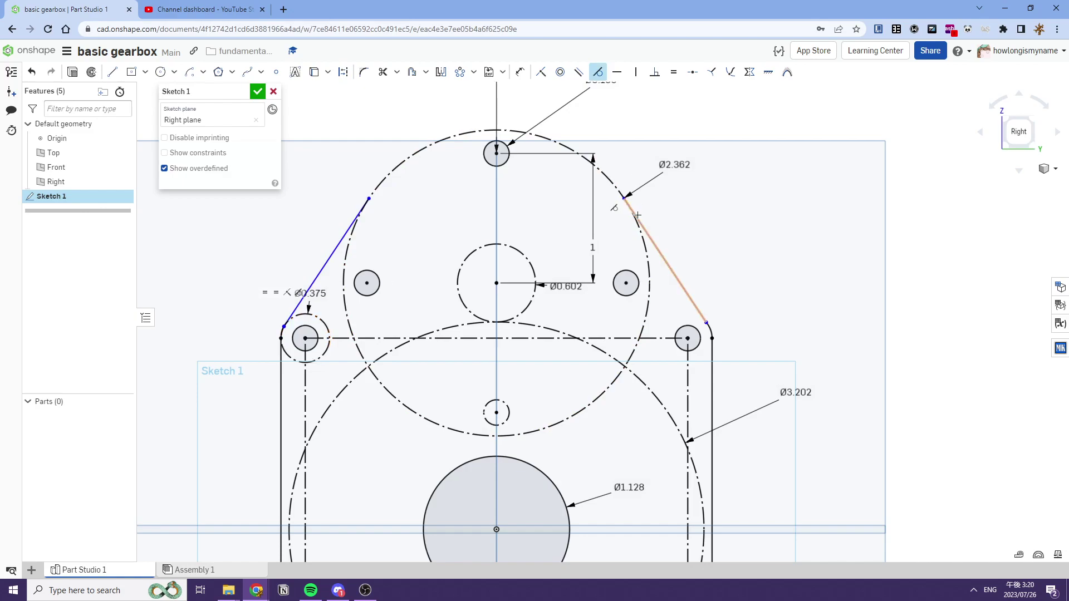
# Make the right slanted line tangent to the 2.362 in circle, and both slanted lines tangent to their corner arcs
pyautogui.click(637, 215)
pyautogui.click(633, 214)
pyautogui.click(710, 327)
pyautogui.moveTo(294, 342); pyautogui.dragTo(357, 343, button='middle')
pyautogui.scroll(5, 358, 321)
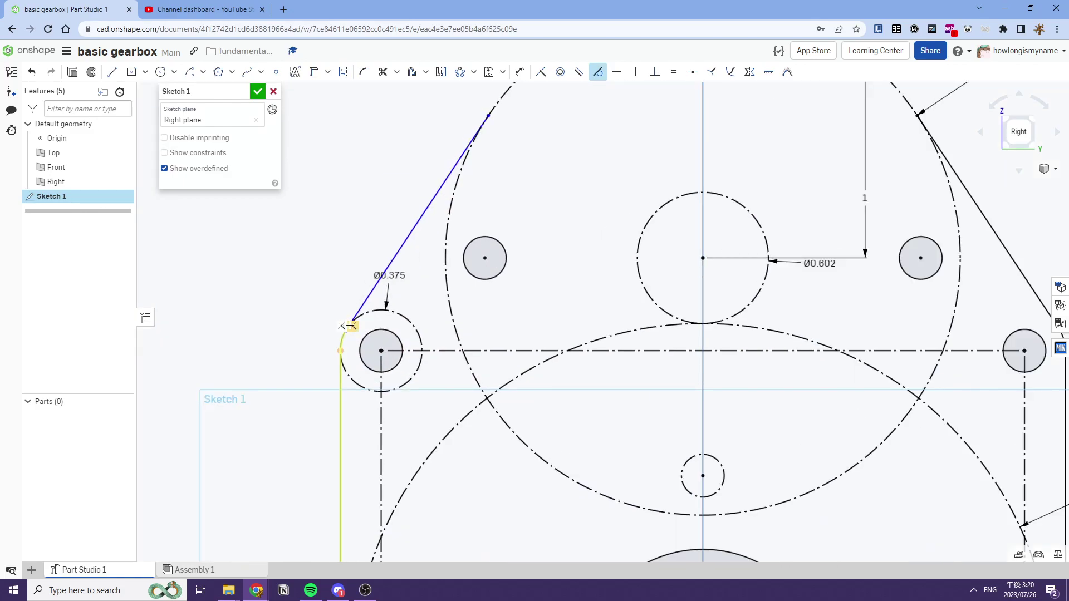
pyautogui.scroll(-6, 426, 315)
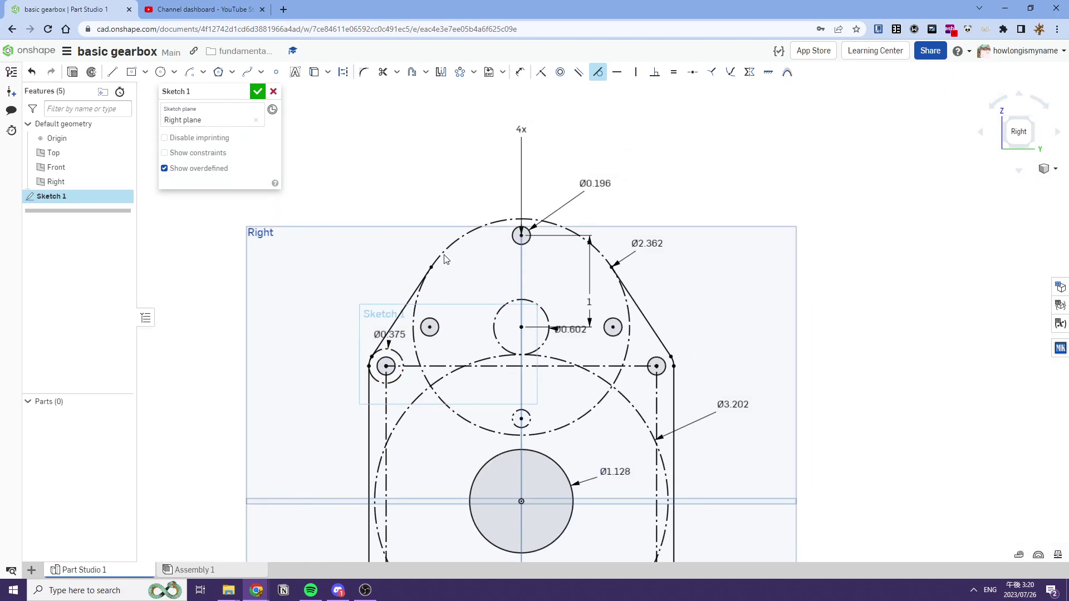
# Close the outline with a center point arc over the 2.362 in circle, joining the upper ends of the two slanted lines
pyautogui.press('Escape')
pyautogui.click(195, 76)
pyautogui.click(197, 77)
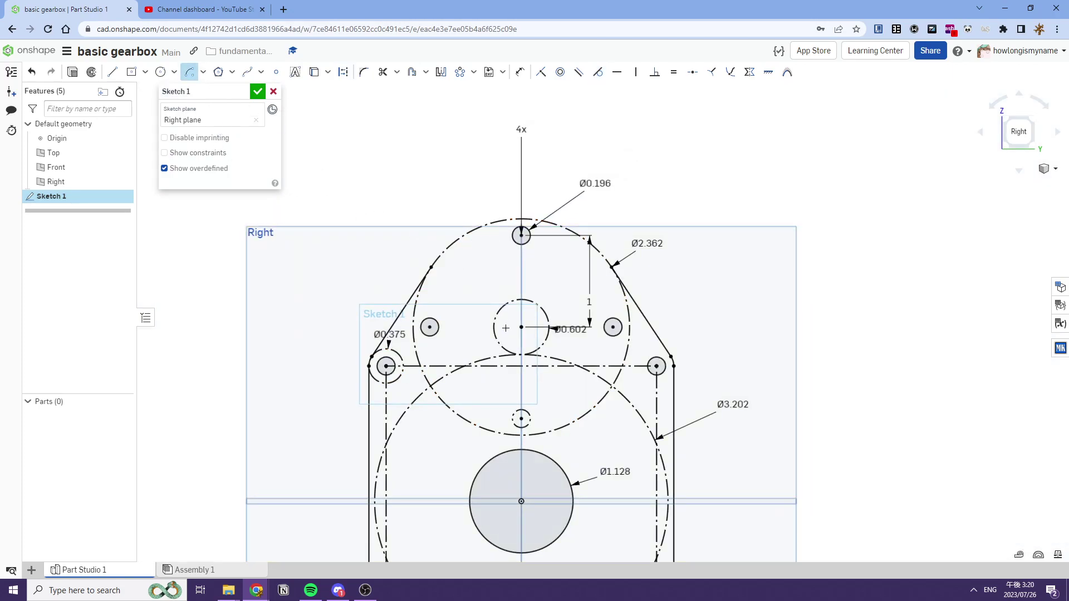
pyautogui.click(432, 267)
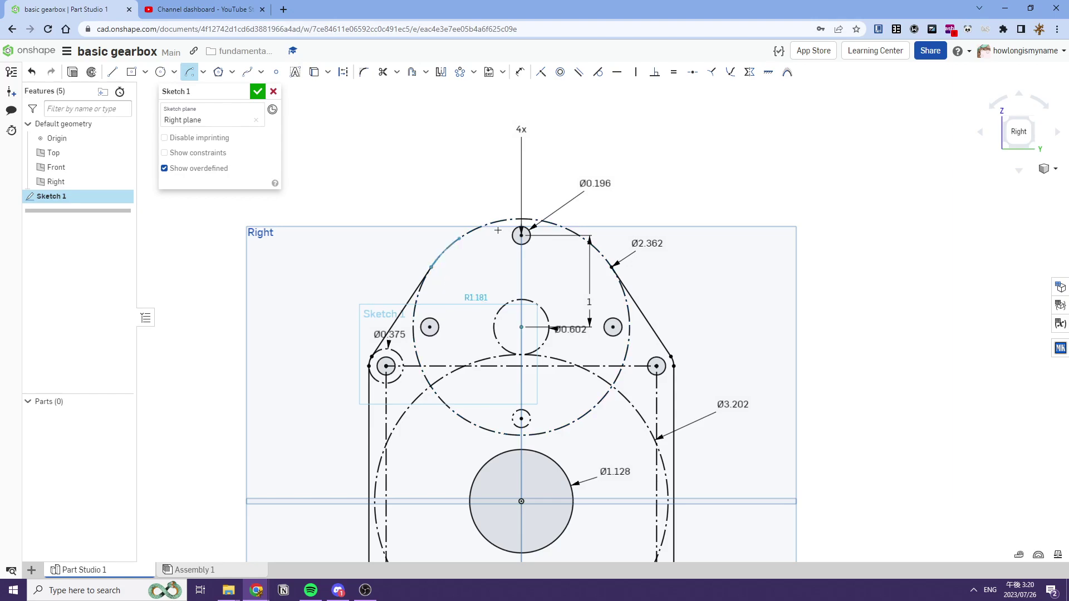
pyautogui.click(609, 268)
pyautogui.moveTo(618, 323); pyautogui.dragTo(555, 241, button='middle')
pyautogui.press('Escape')
pyautogui.moveTo(542, 304); pyautogui.dragTo(524, 248, button='middle')
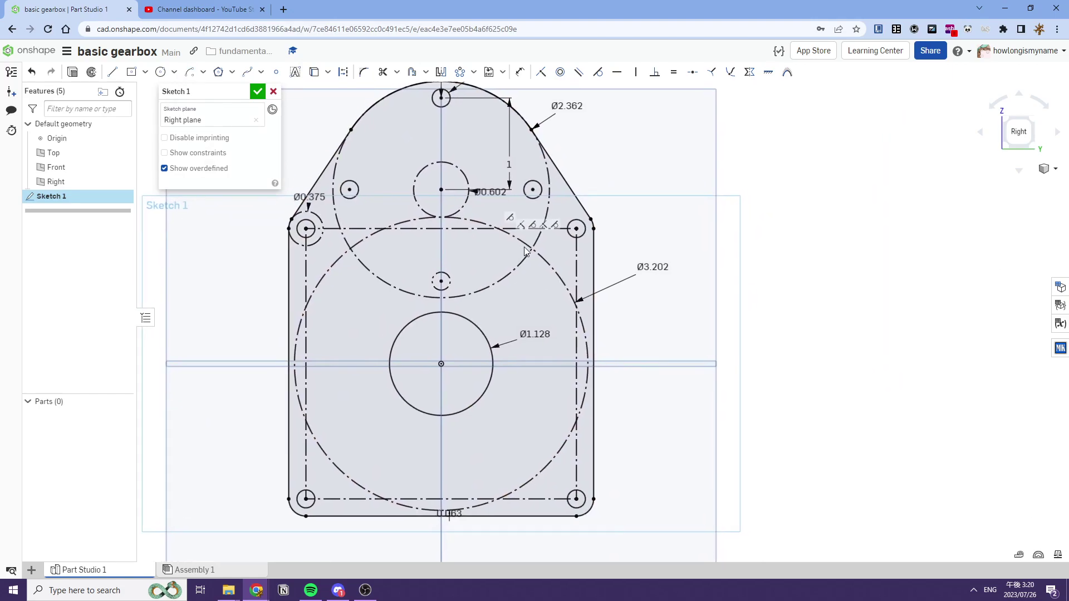
# Finish the sketch with imprinting disabled and extrude the plate region as a new solid to a depth of 1/4 in
pyautogui.moveTo(389, 156); pyautogui.dragTo(421, 187, button='middle')
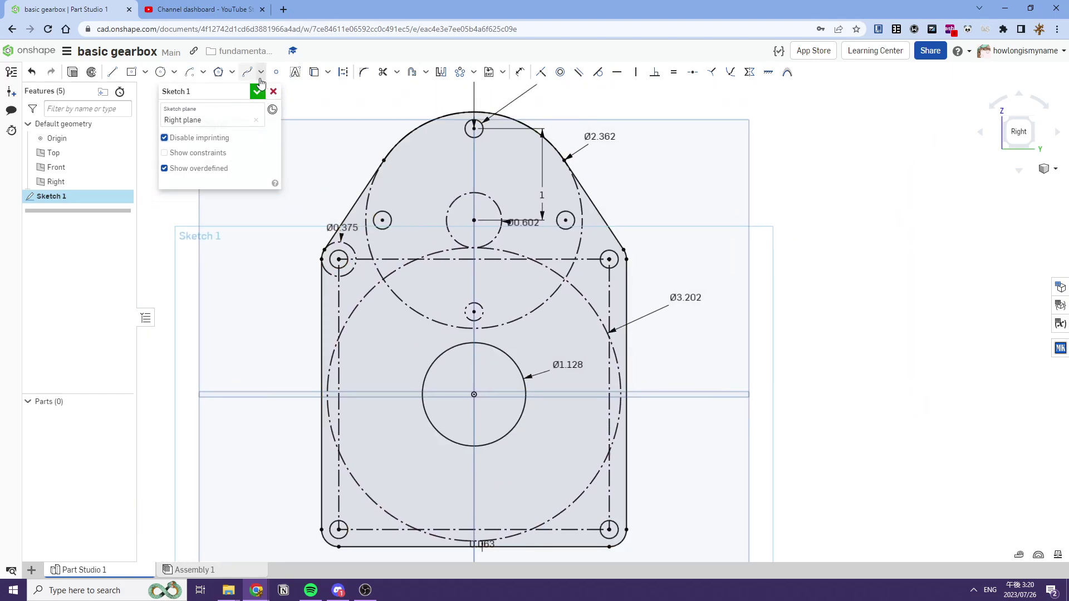
pyautogui.click(257, 91)
pyautogui.hotkey('shift', 'e')
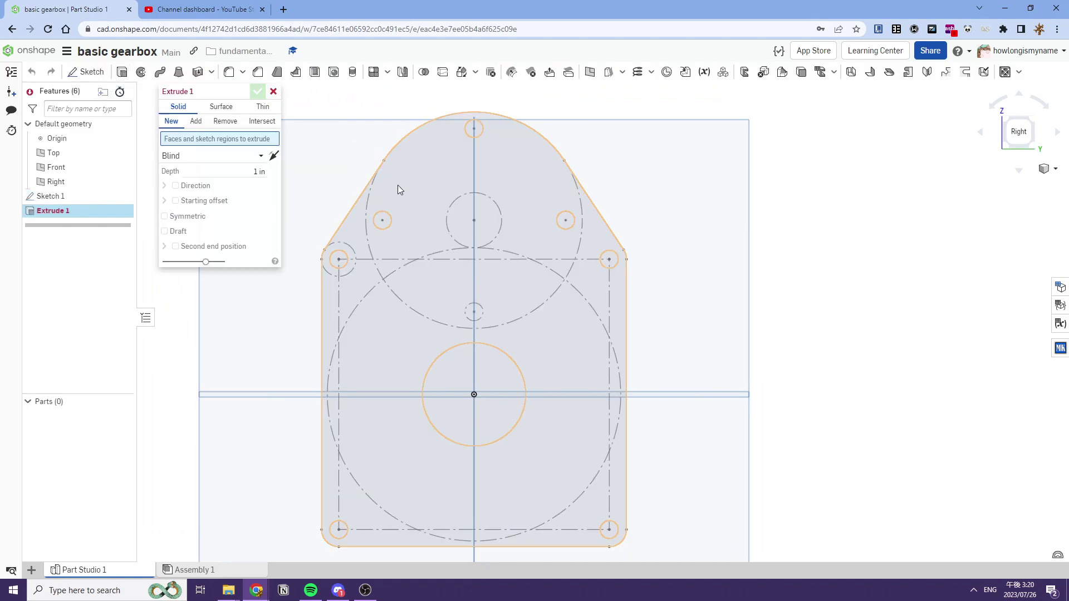
pyautogui.click(397, 185)
pyautogui.click(242, 181)
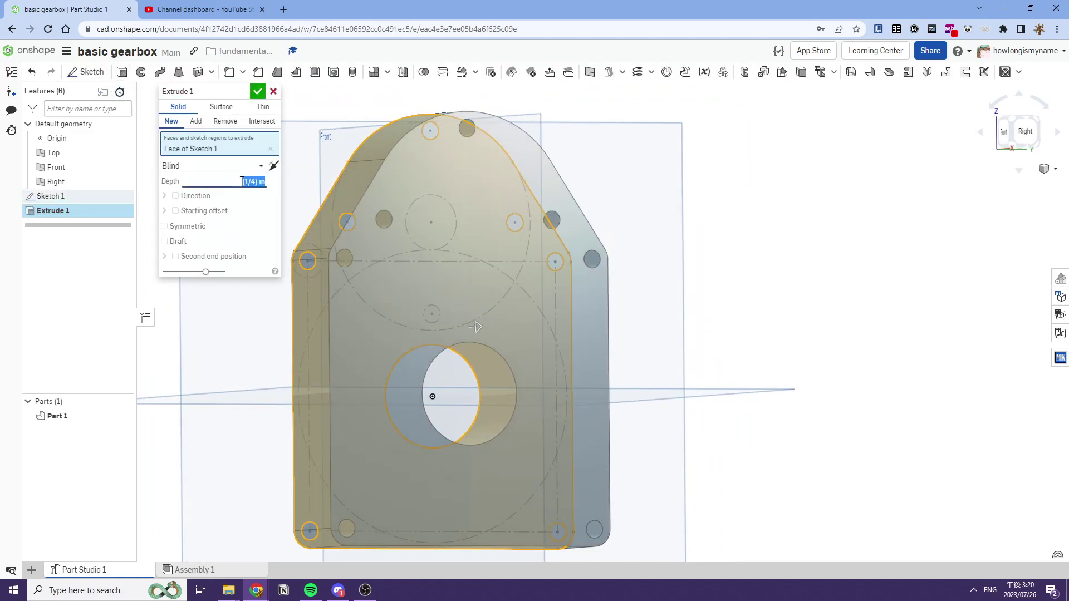
pyautogui.click(257, 91)
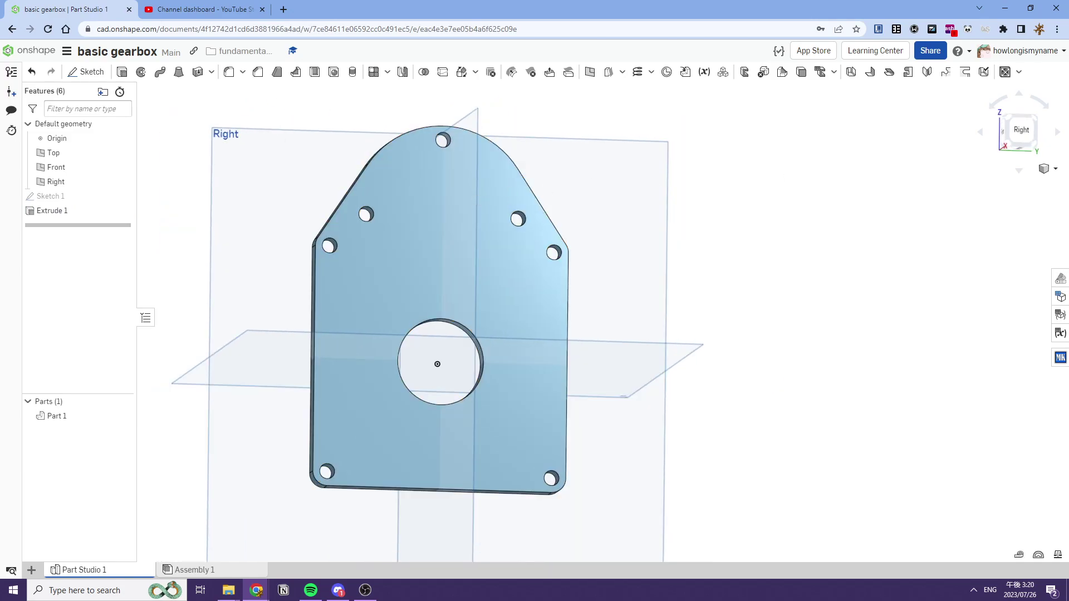
# Reopen the plate sketch and draw a circle centred inside the 0.602 in construction circle
pyautogui.moveTo(549, 285); pyautogui.dragTo(502, 287, button='right')
pyautogui.doubleClick(61, 197)
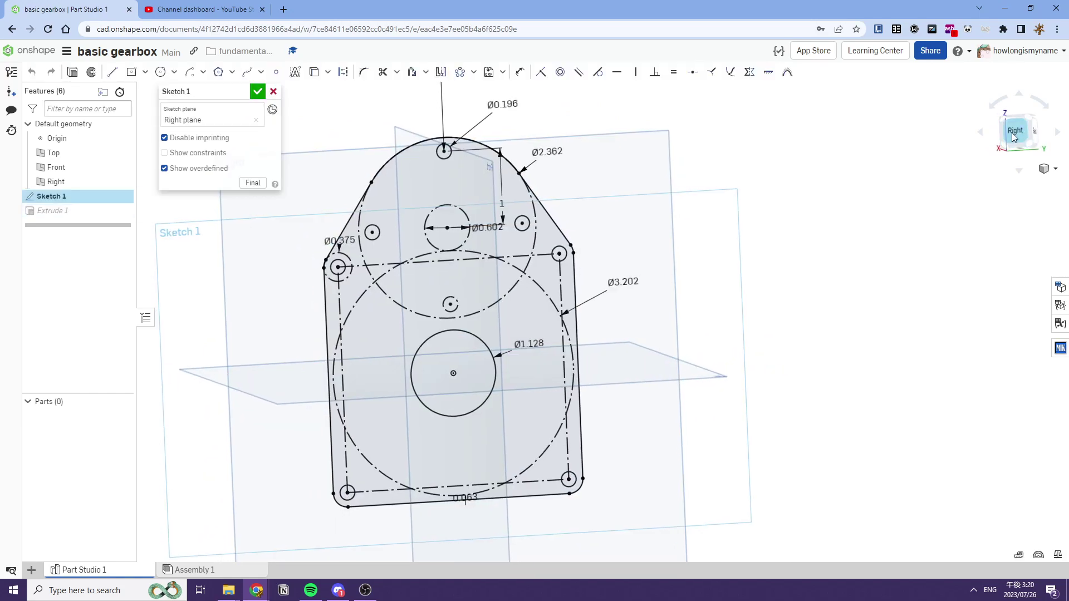
pyautogui.click(160, 72)
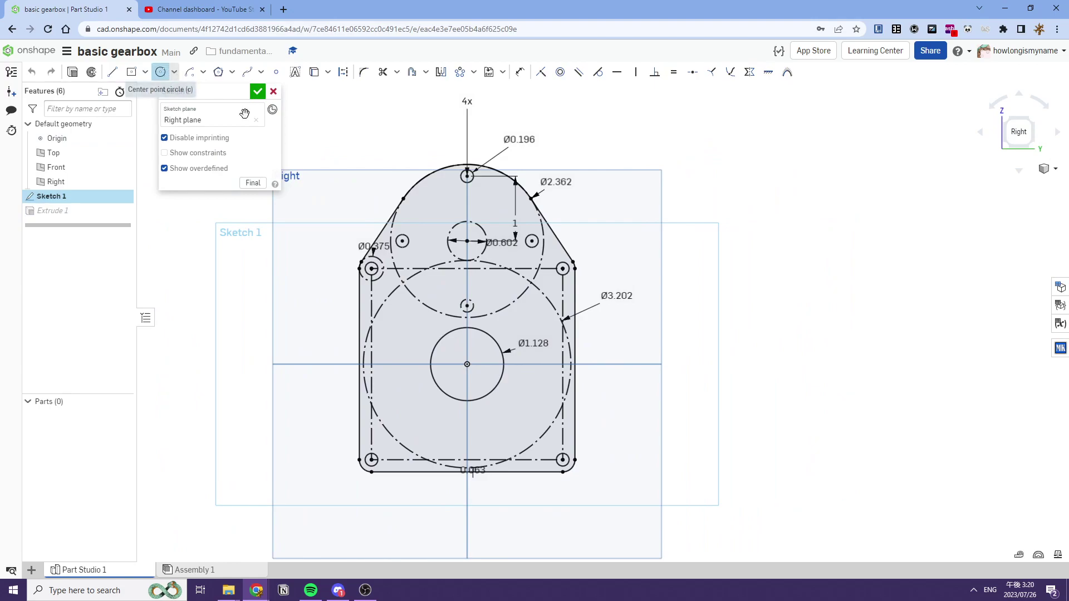
pyautogui.scroll(3, 492, 230)
pyautogui.click(538, 267)
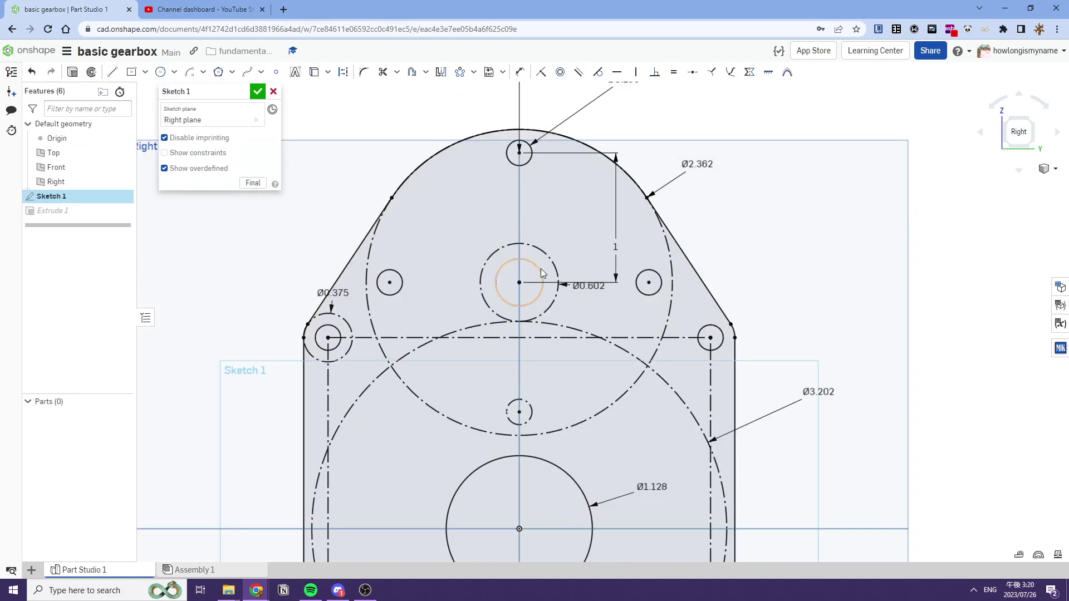
# Dimension the new circle's diameter at 0.75 in and finish the sketch
pyautogui.press('d')
pyautogui.click(536, 266)
pyautogui.click(576, 246)
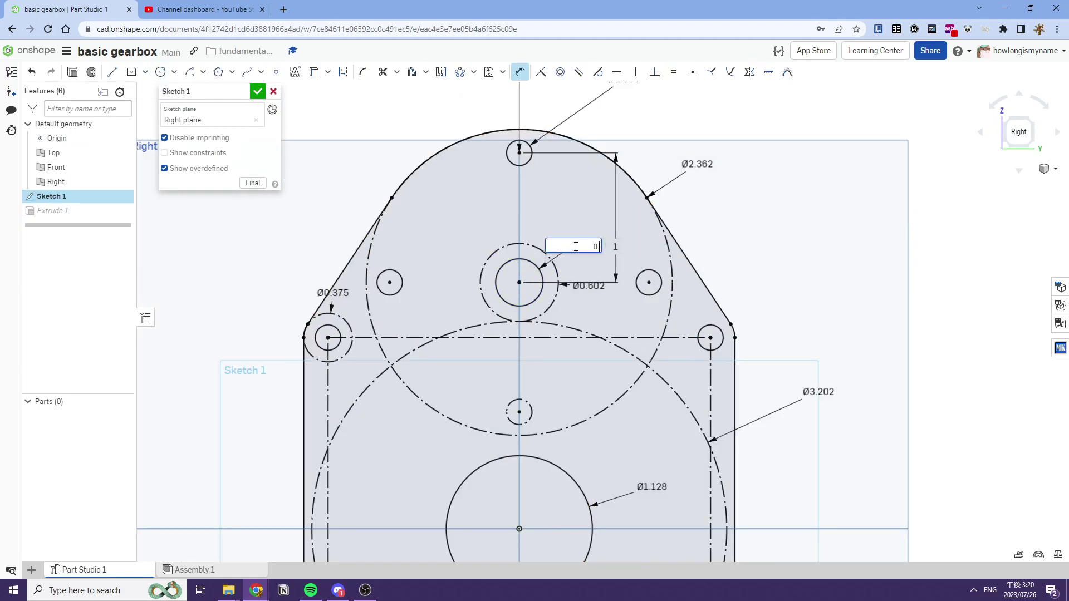
pyautogui.press('Return')
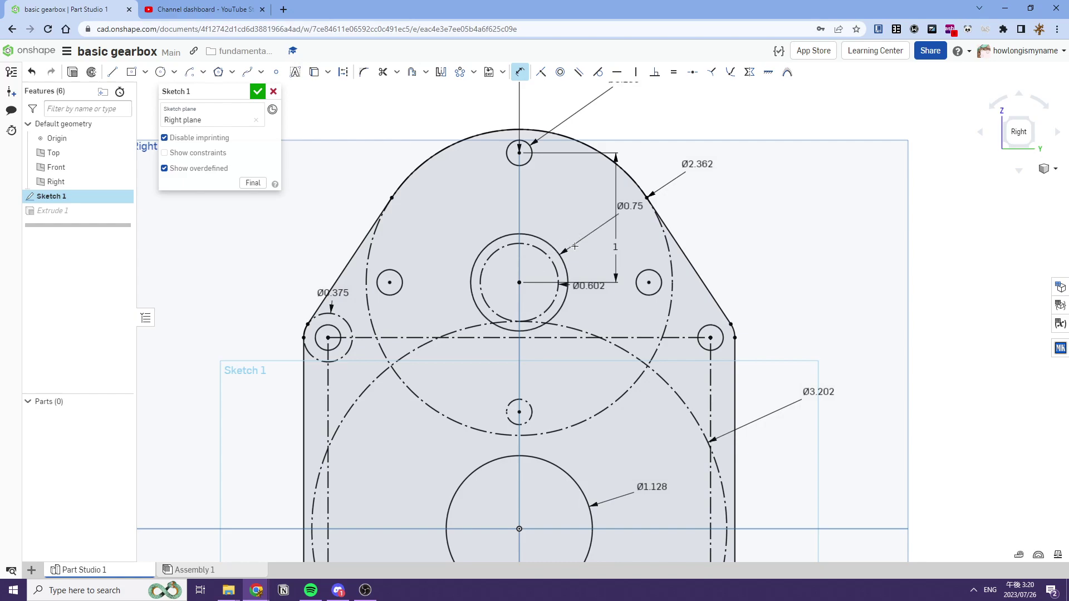
pyautogui.click(257, 92)
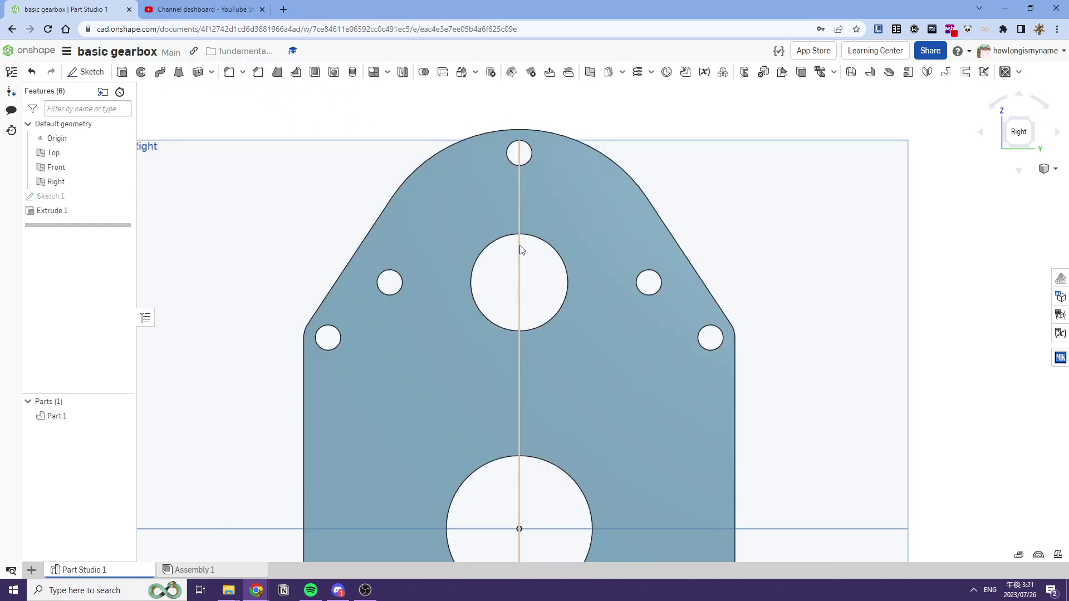
# Change the plate's appearance to a near-black custom color
pyautogui.moveTo(544, 234); pyautogui.dragTo(549, 265, button='right')
pyautogui.rightClick(550, 266)
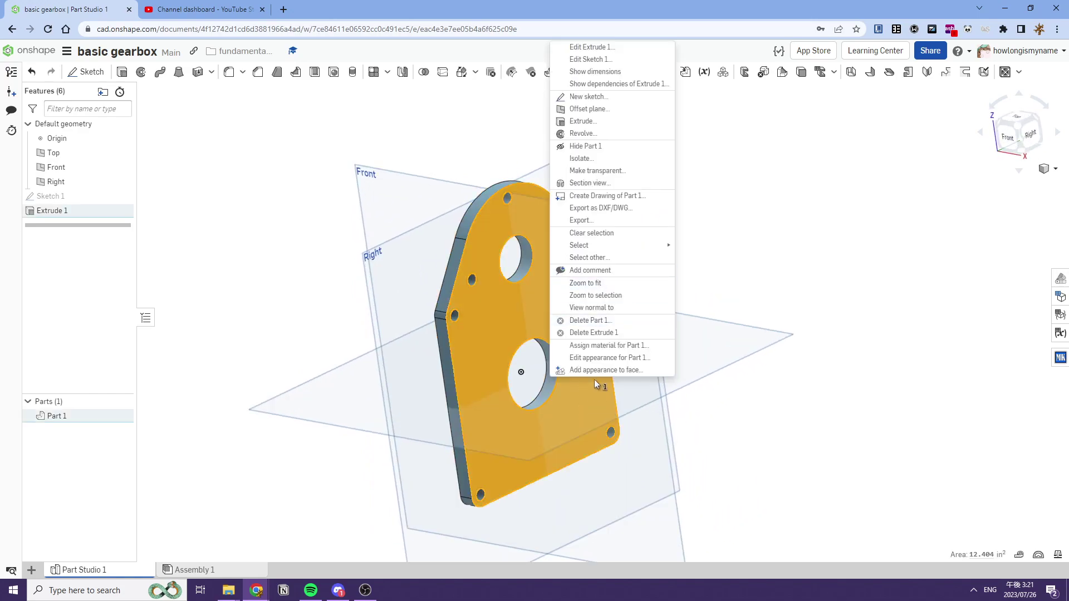
pyautogui.click(586, 362)
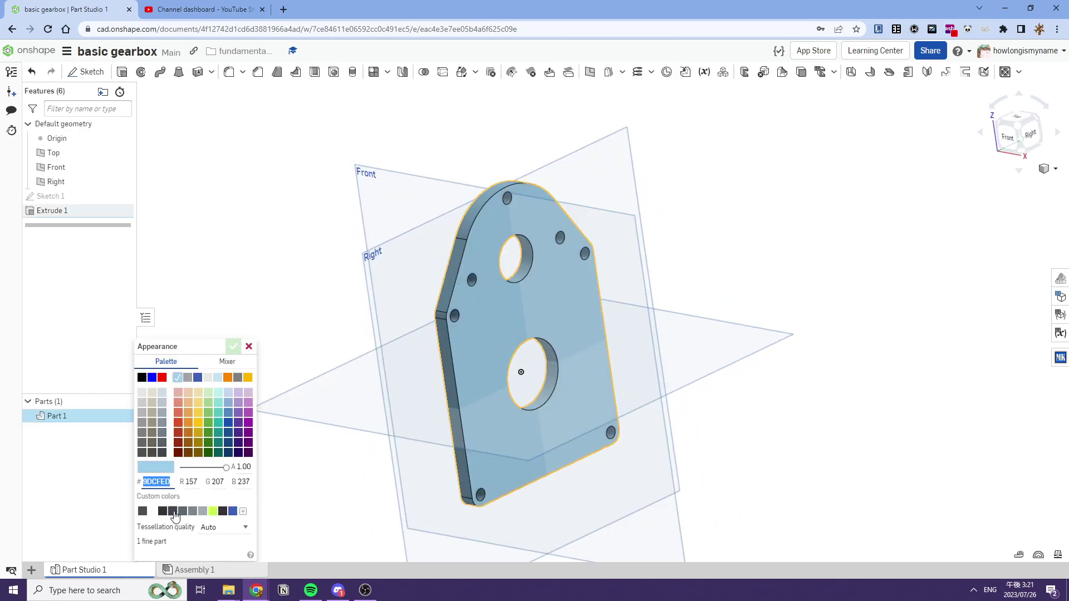
pyautogui.click(162, 511)
pyautogui.click(237, 348)
# Assign Aluminum - 6061 from the Onshape Material Library to the plate
pyautogui.rightClick(480, 340)
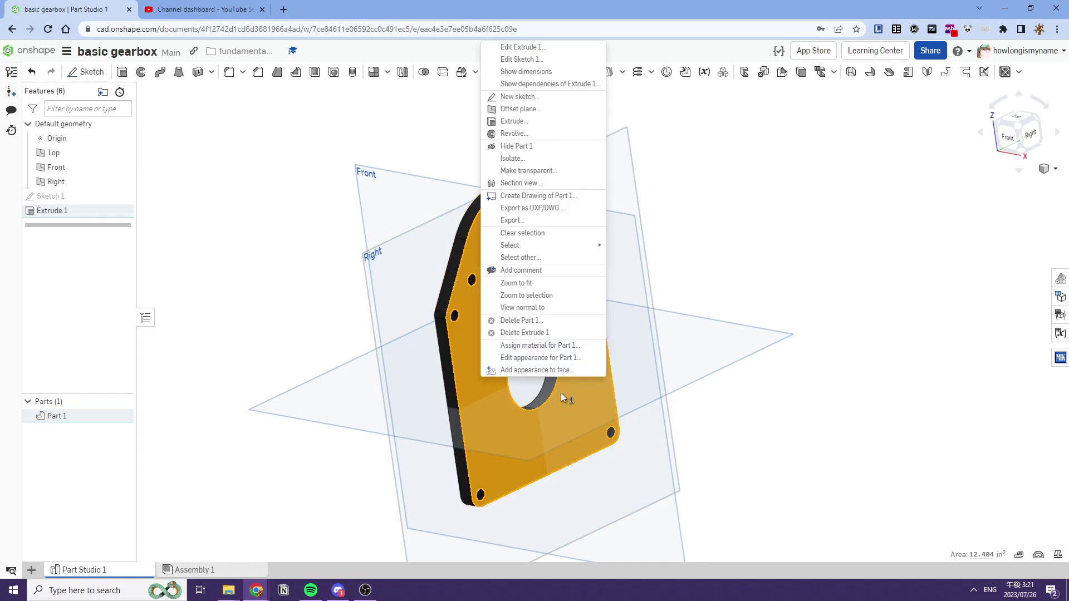
pyautogui.click(524, 348)
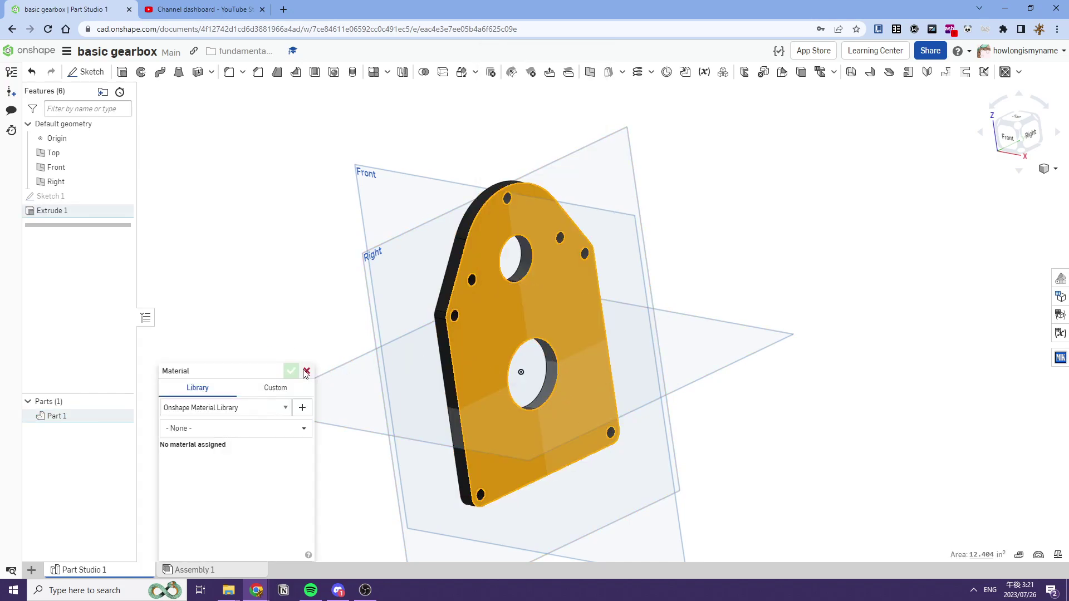
pyautogui.click(204, 430)
pyautogui.write('6061')
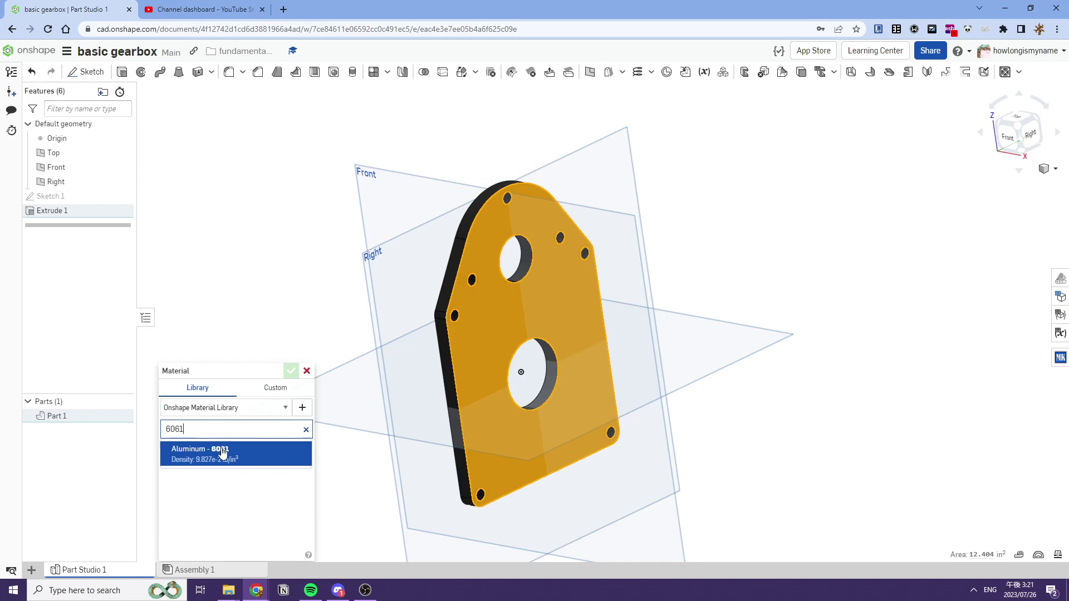
pyautogui.click(222, 453)
pyautogui.click(291, 371)
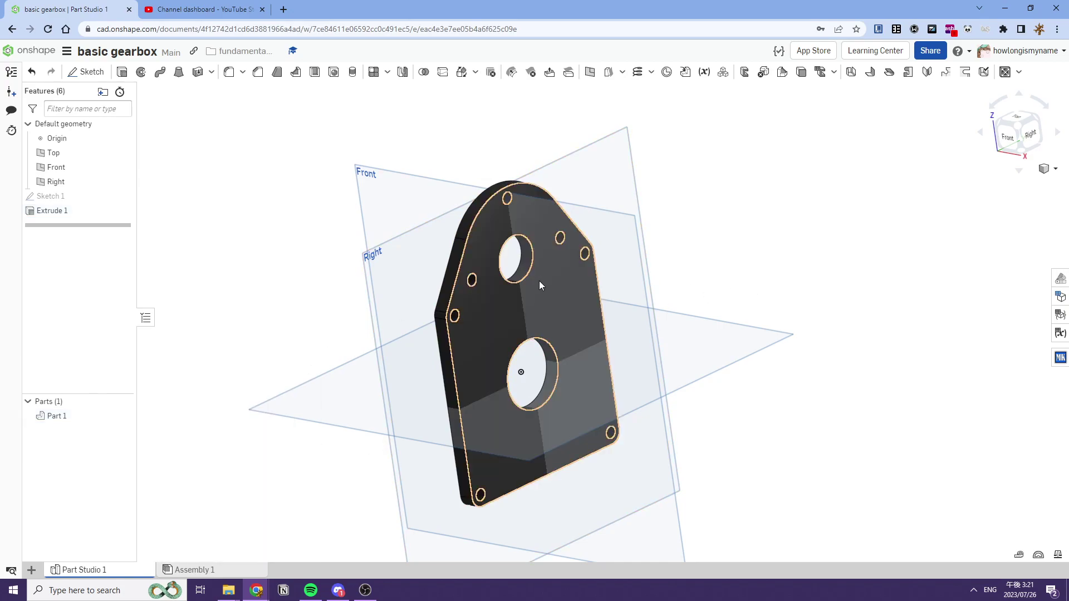
pyautogui.moveTo(745, 290); pyautogui.dragTo(561, 274, button='right')
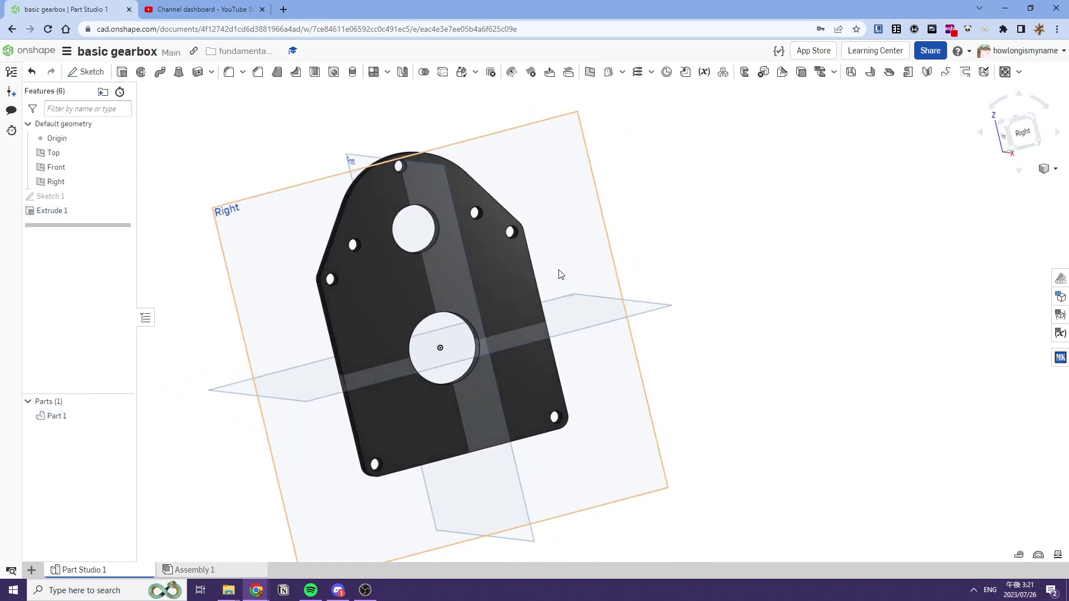
pyautogui.click(1019, 72)
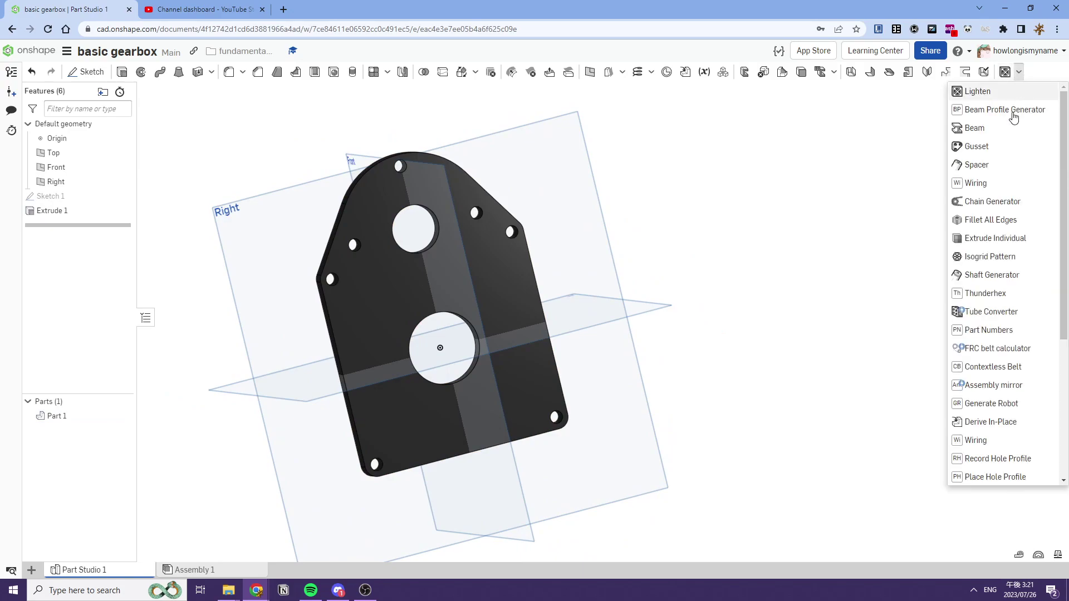
pyautogui.click(987, 163)
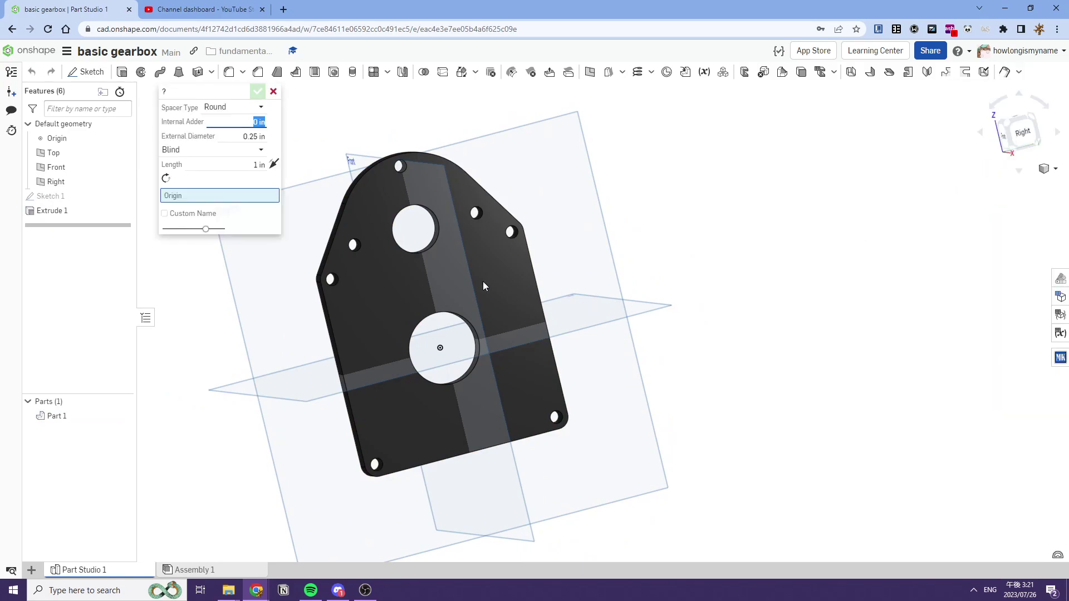
pyautogui.click(274, 92)
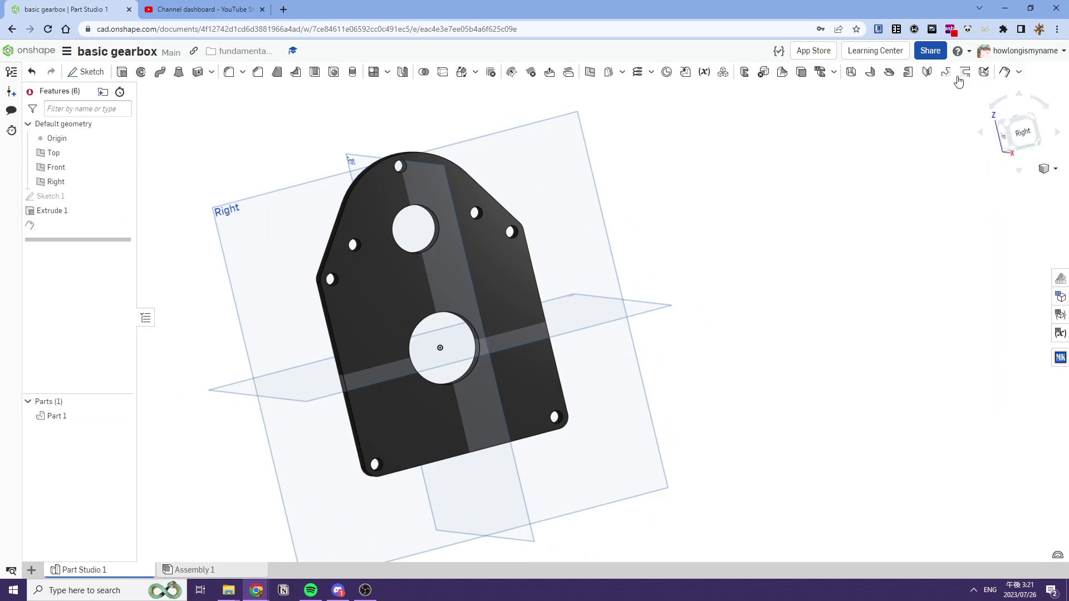
# Start a round Spacer feature with the edge of the plate's lower-left corner hole as its origin
pyautogui.click(1019, 72)
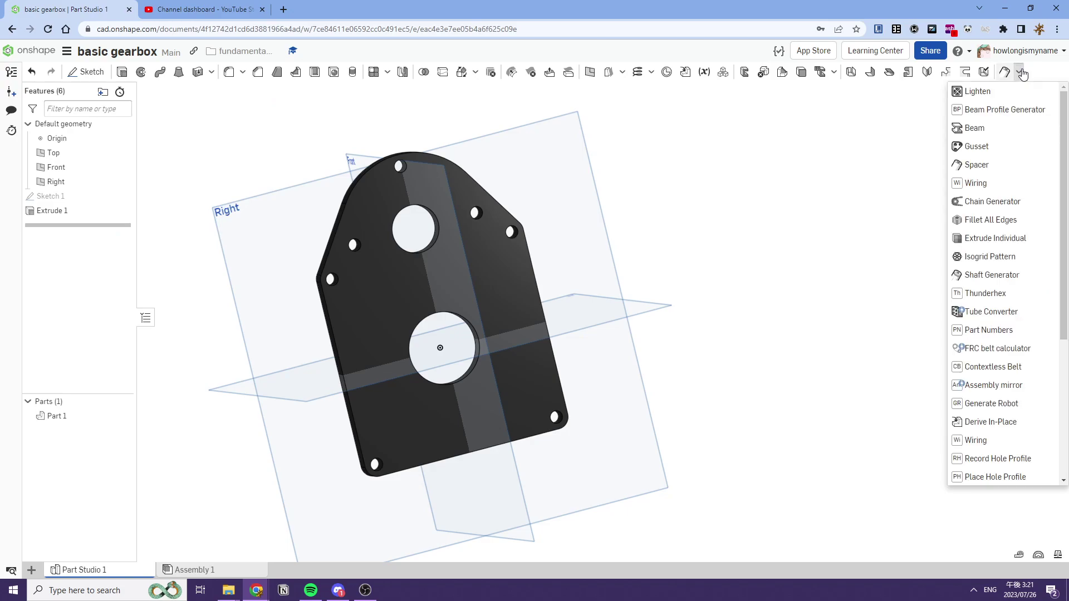
pyautogui.click(977, 165)
pyautogui.click(377, 464)
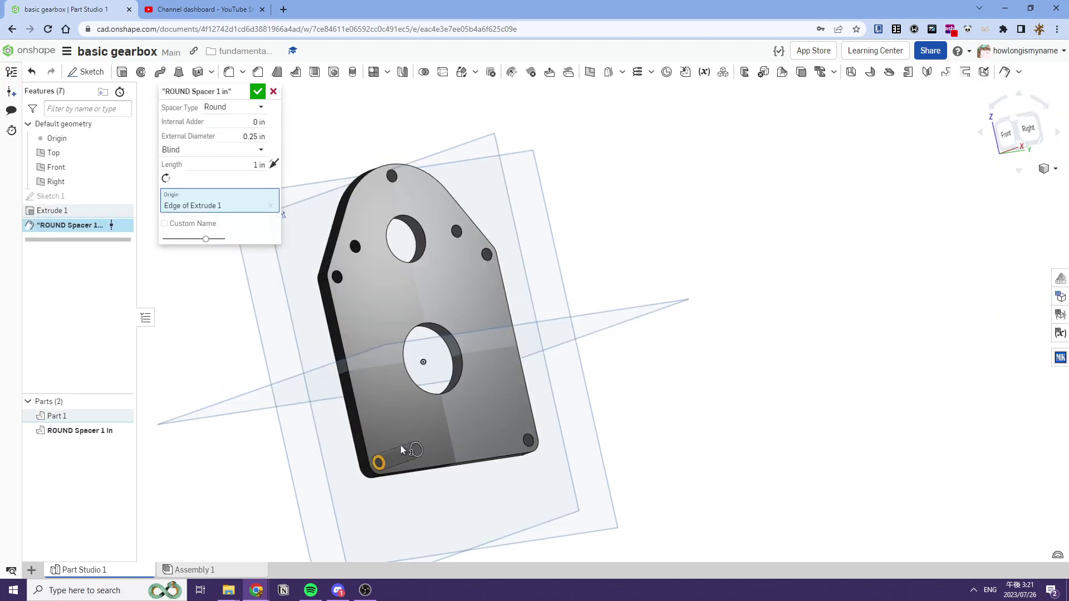
pyautogui.scroll(3, 338, 456)
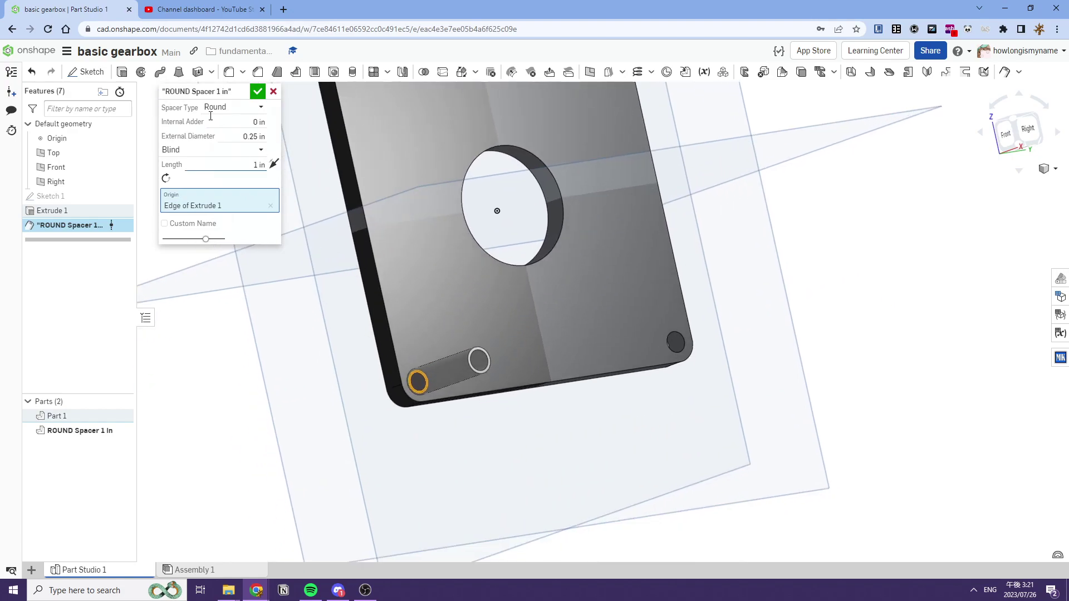
# Try an internal adder of 3/8 in on the spacer, and reset it to 0
pyautogui.click(240, 124)
pyautogui.press('Return')
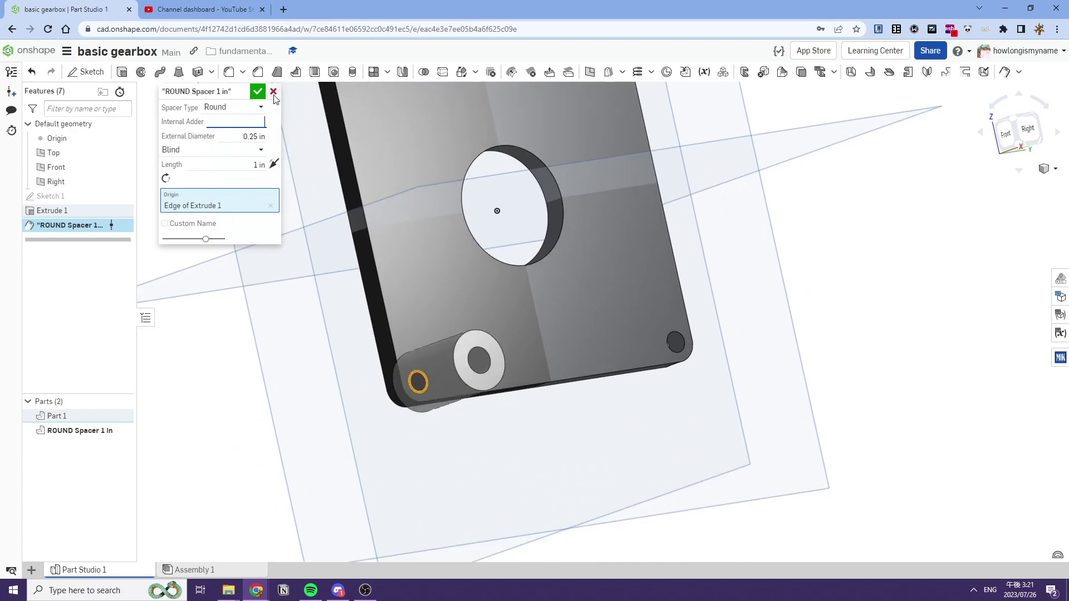
pyautogui.click(243, 121)
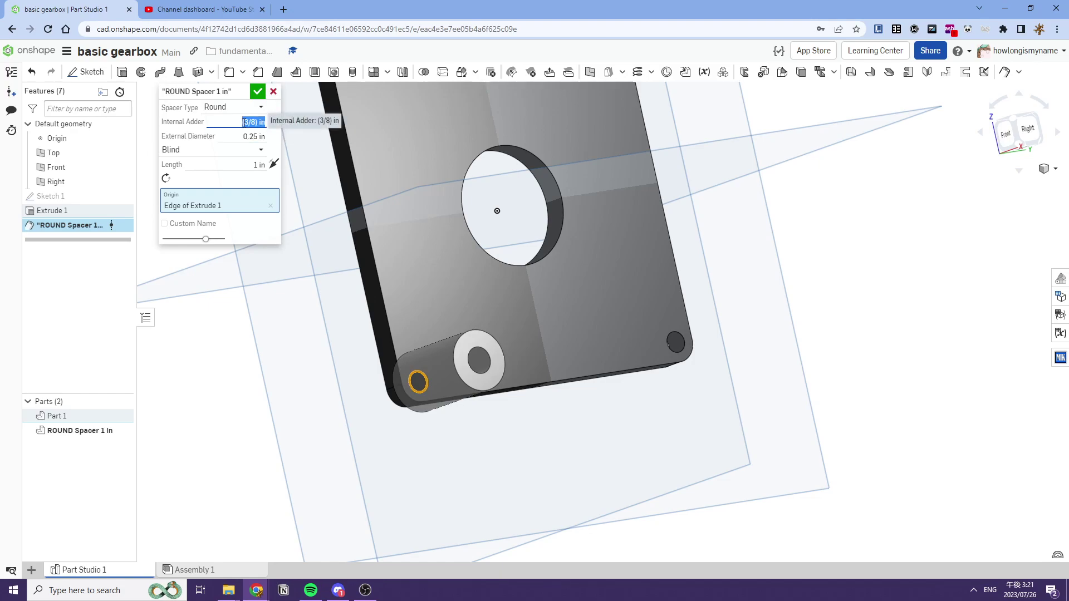
pyautogui.write('0')
# Set the spacer's external diameter to 3/8 in and its length to 0.5 in, and accept the feature
pyautogui.click(247, 136)
pyautogui.write('3')
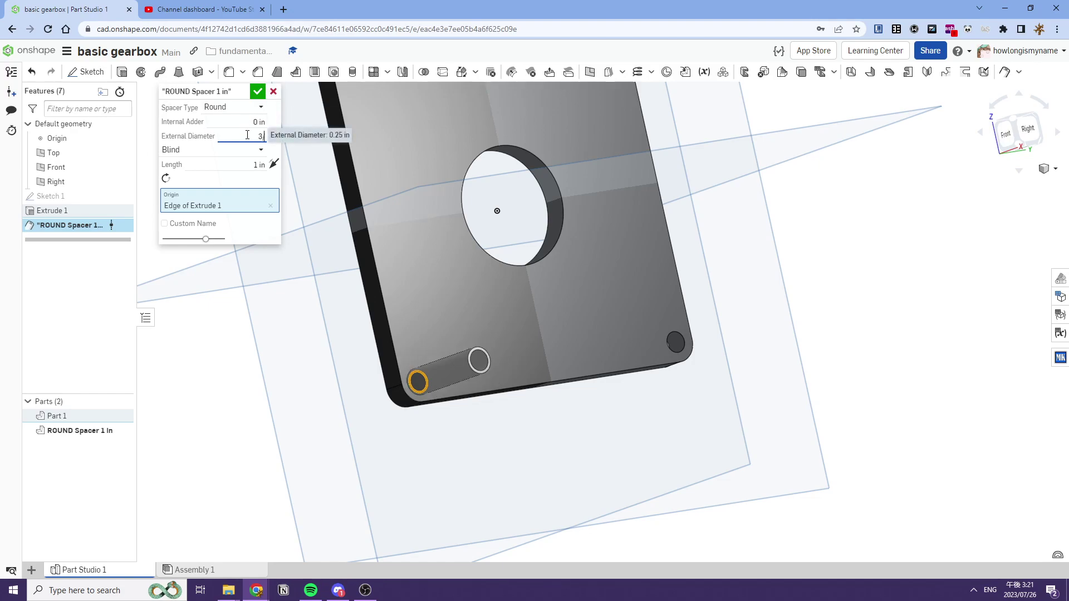
pyautogui.write('/8')
pyautogui.press('Return')
pyautogui.moveTo(530, 326); pyautogui.dragTo(464, 337, button='right')
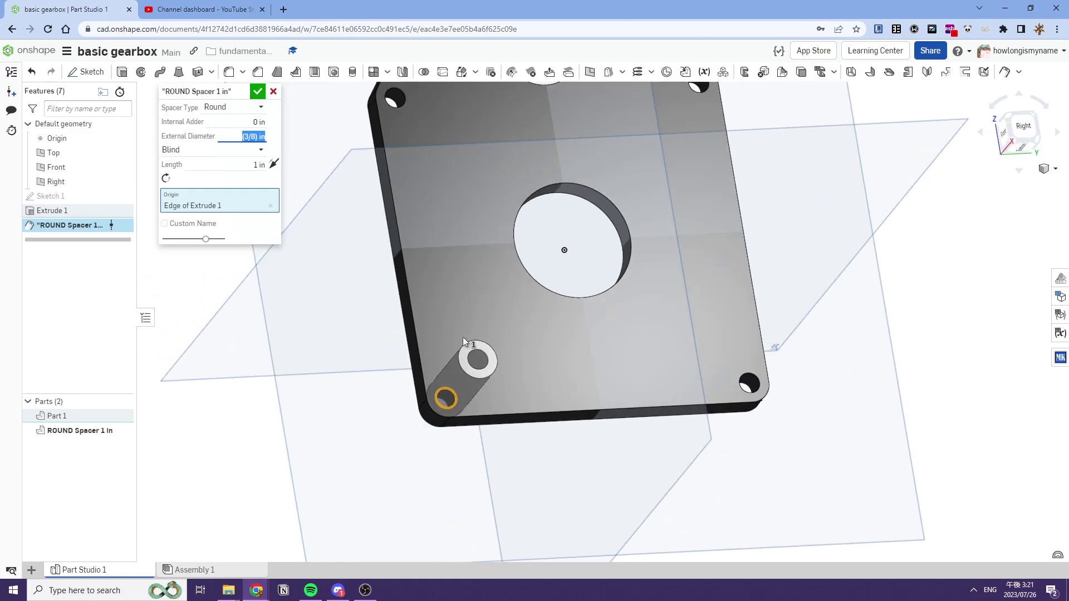
pyautogui.click(258, 166)
pyautogui.moveTo(462, 429); pyautogui.dragTo(481, 388, button='right')
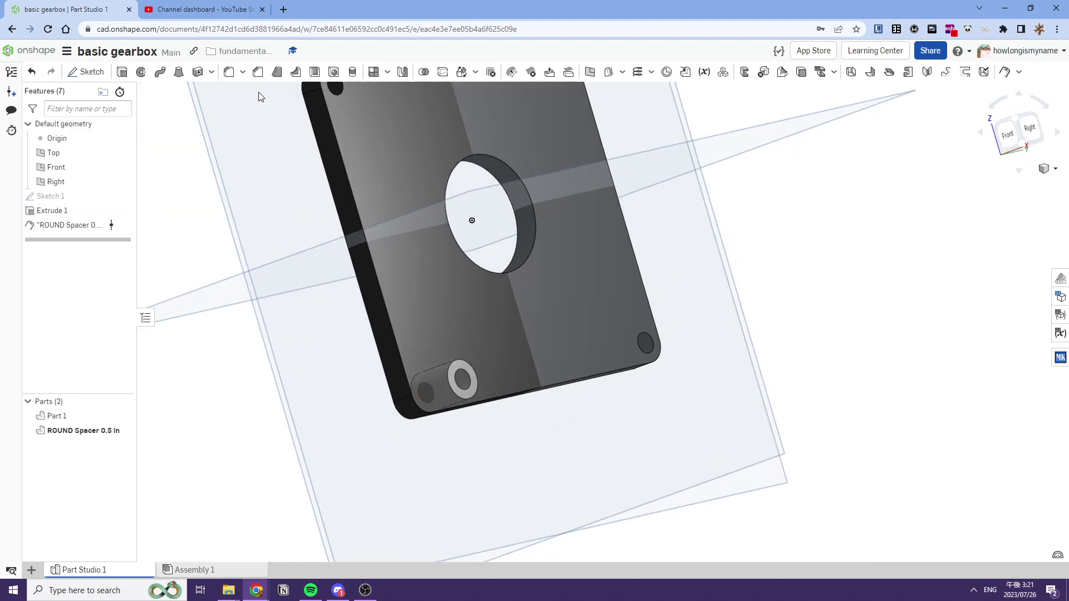
pyautogui.scroll(-4, 472, 429)
pyautogui.moveTo(498, 288); pyautogui.dragTo(464, 314, button='right')
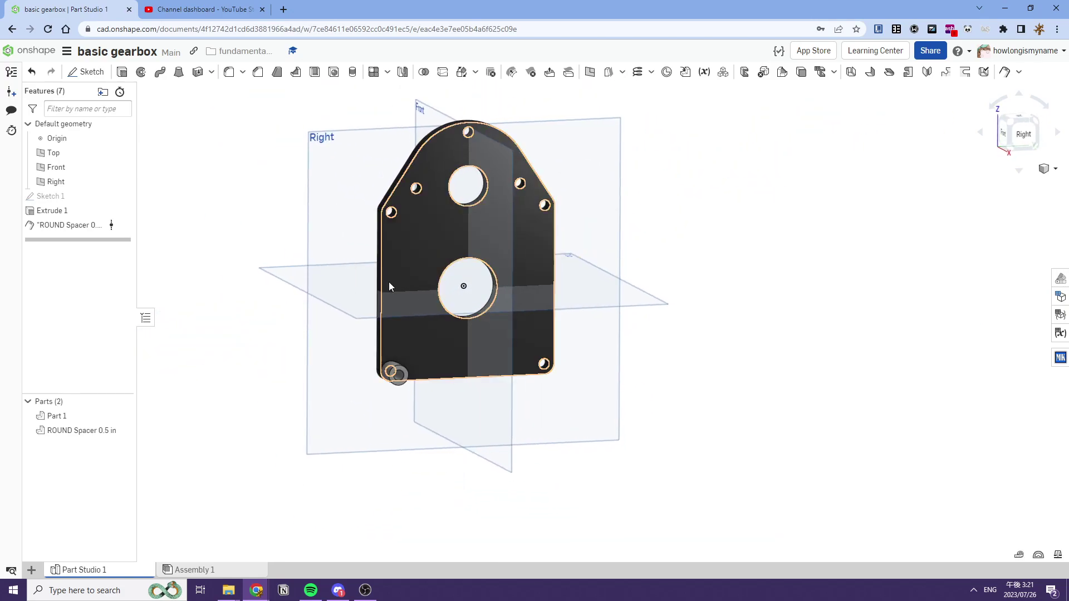
pyautogui.click(74, 72)
pyautogui.scroll(5, 394, 372)
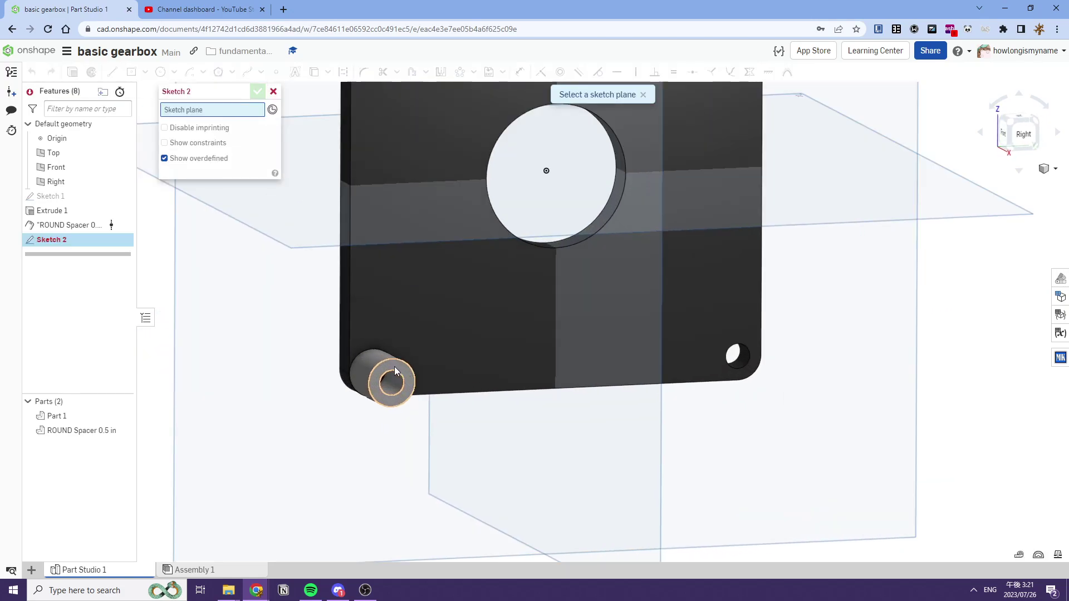
pyautogui.click(273, 91)
# Change the round spacer's appearance to the lime green custom color
pyautogui.moveTo(375, 242); pyautogui.dragTo(393, 334, button='right')
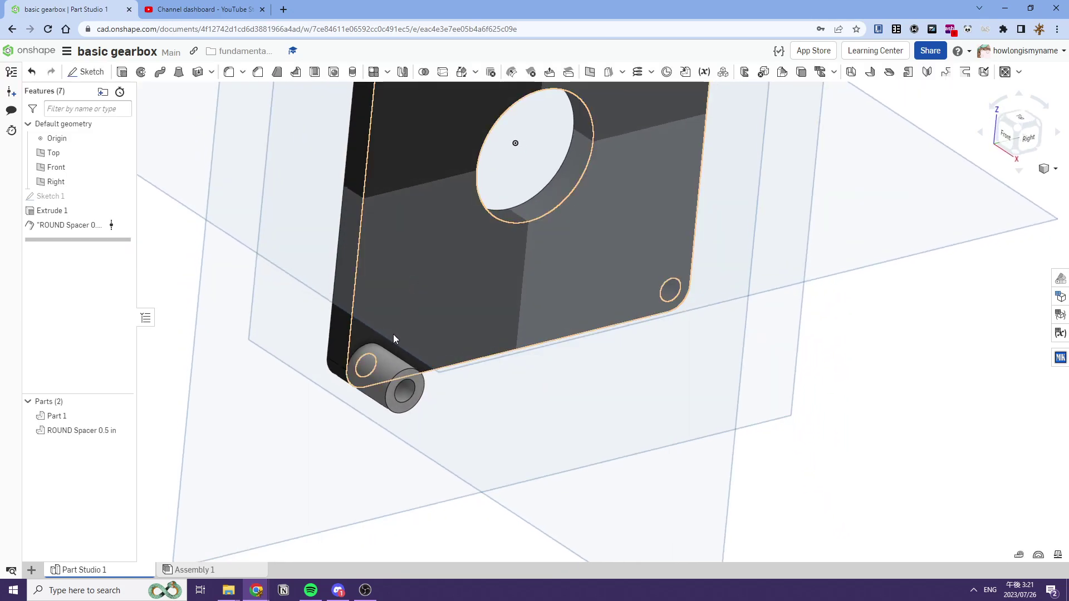
pyautogui.click(382, 360)
pyautogui.rightClick(382, 359)
pyautogui.click(440, 348)
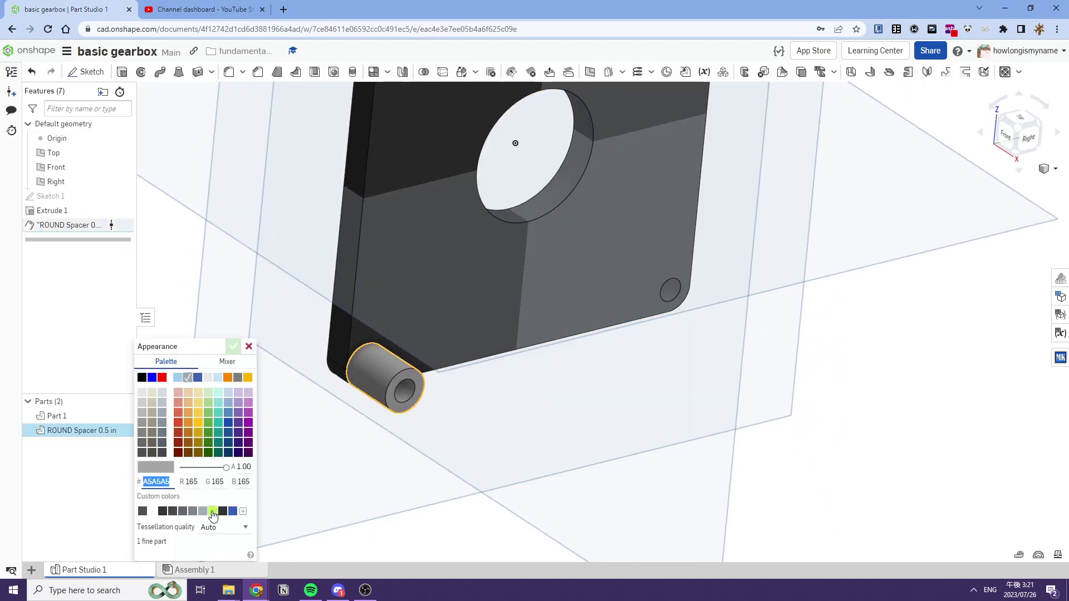
pyautogui.click(212, 512)
pyautogui.click(233, 348)
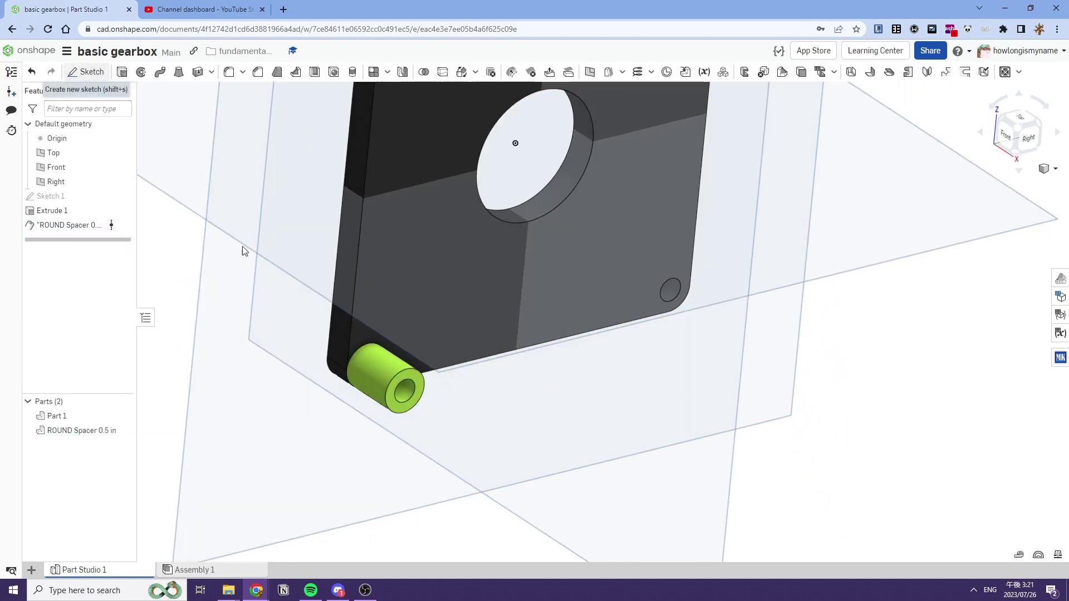
# Start a sketch on the outer end face of the green spacer and view it straight on from the Right
pyautogui.click(86, 71)
pyautogui.click(407, 379)
pyautogui.press('n')
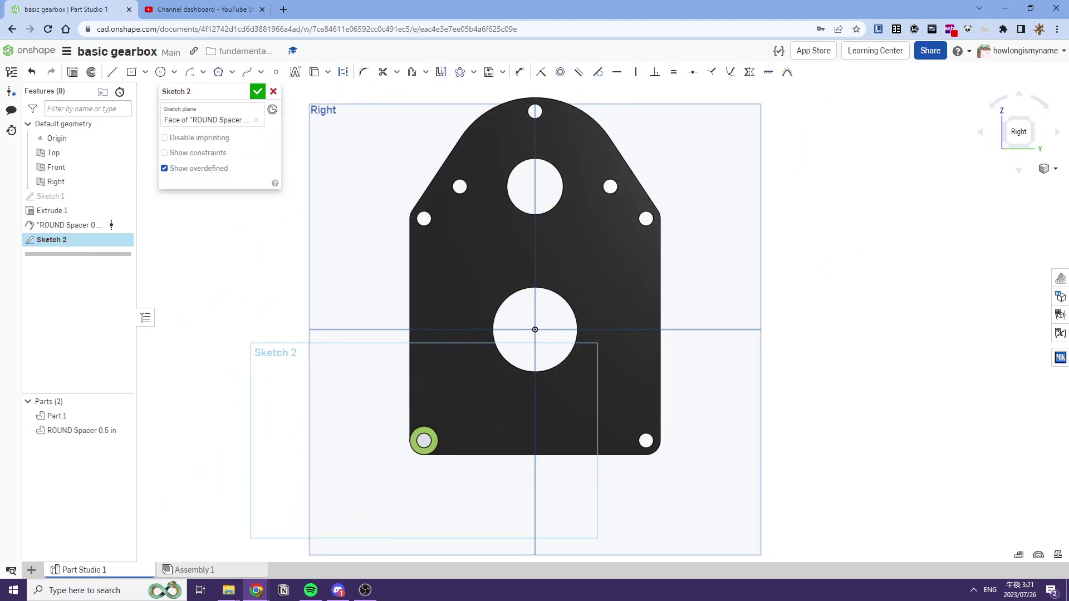
pyautogui.moveTo(596, 167); pyautogui.dragTo(508, 147, button='middle')
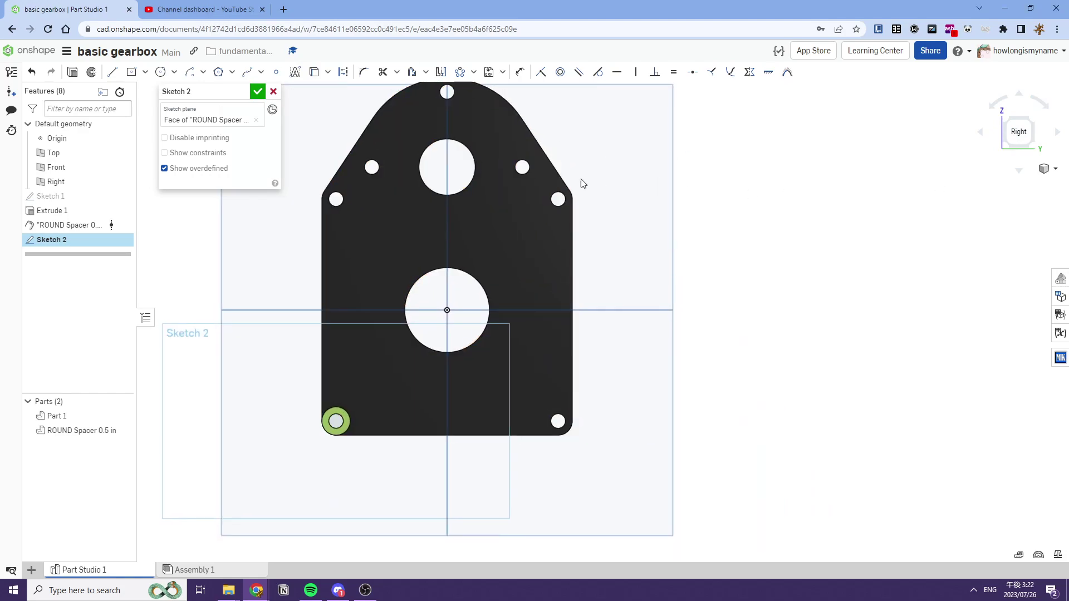
pyautogui.moveTo(581, 179); pyautogui.dragTo(623, 140, button='right')
pyautogui.click(1020, 130)
pyautogui.moveTo(539, 219)
pyautogui.mouseDown(button='middle')
pyautogui.moveTo(373, 215)
pyautogui.moveTo(473, 215)
pyautogui.moveTo(450, 199)
pyautogui.moveTo(515, 201)
pyautogui.mouseUp(button='middle')
pyautogui.moveTo(427, 236); pyautogui.dragTo(385, 213, button='middle')
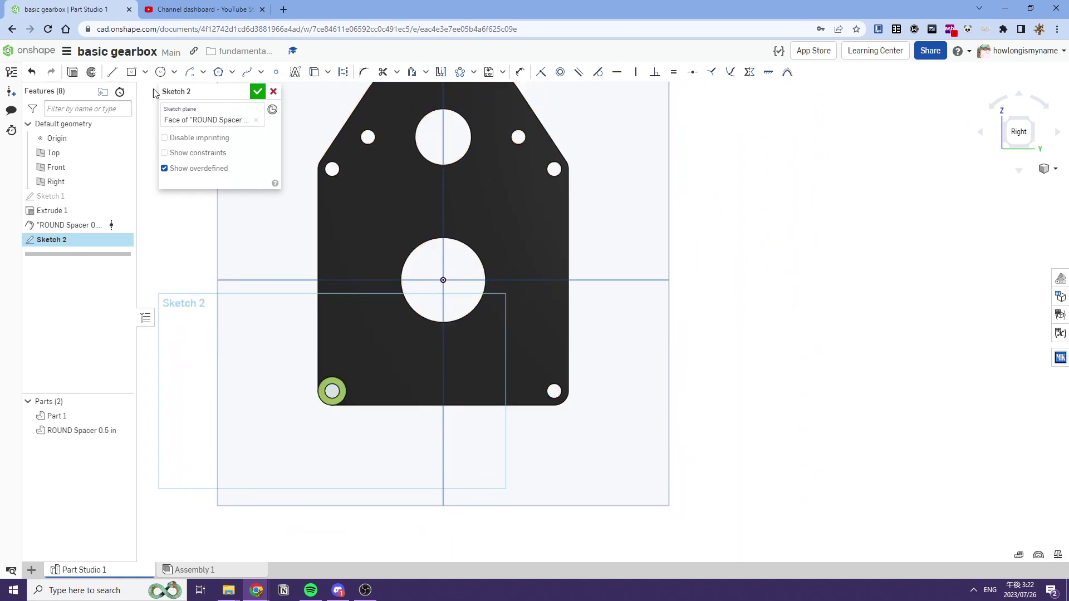
# Project the edges of the four corner holes and the large center hole into the sketch with the Use tool
pyautogui.click(314, 71)
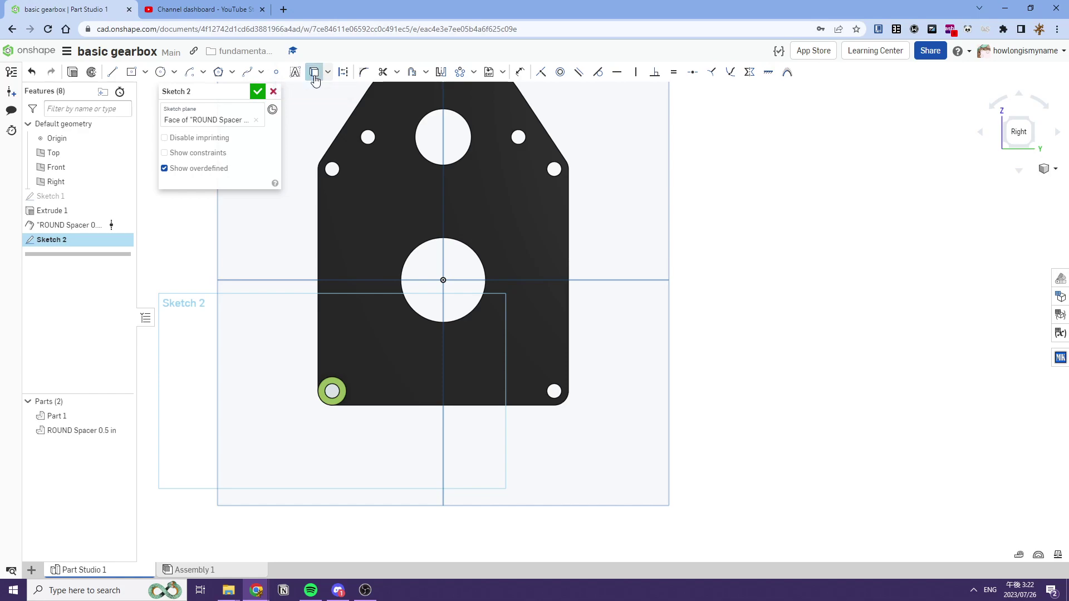
pyautogui.click(332, 168)
pyautogui.click(332, 391)
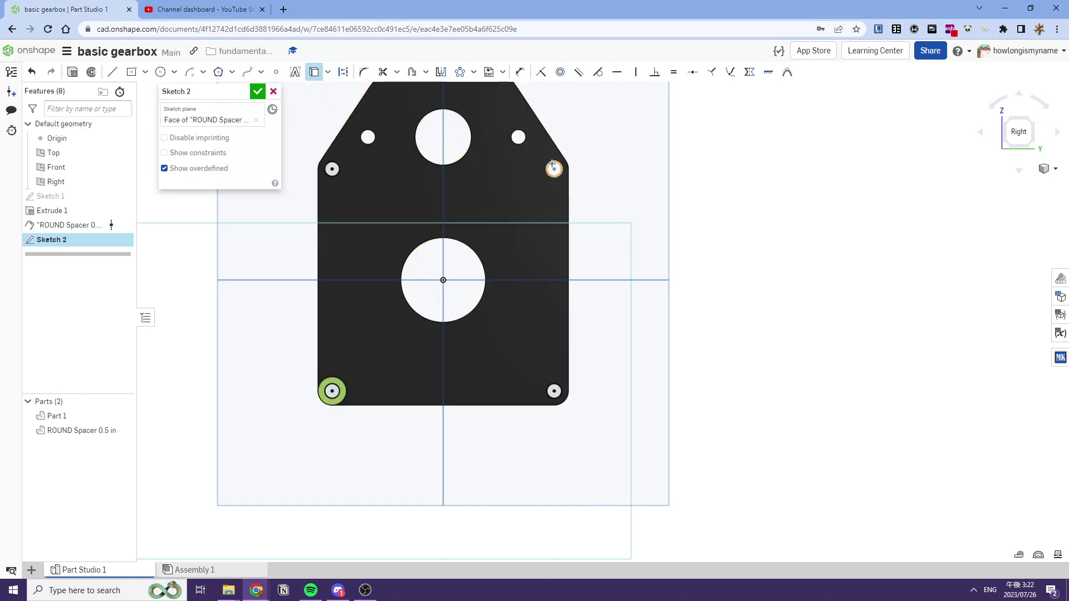
pyautogui.click(456, 243)
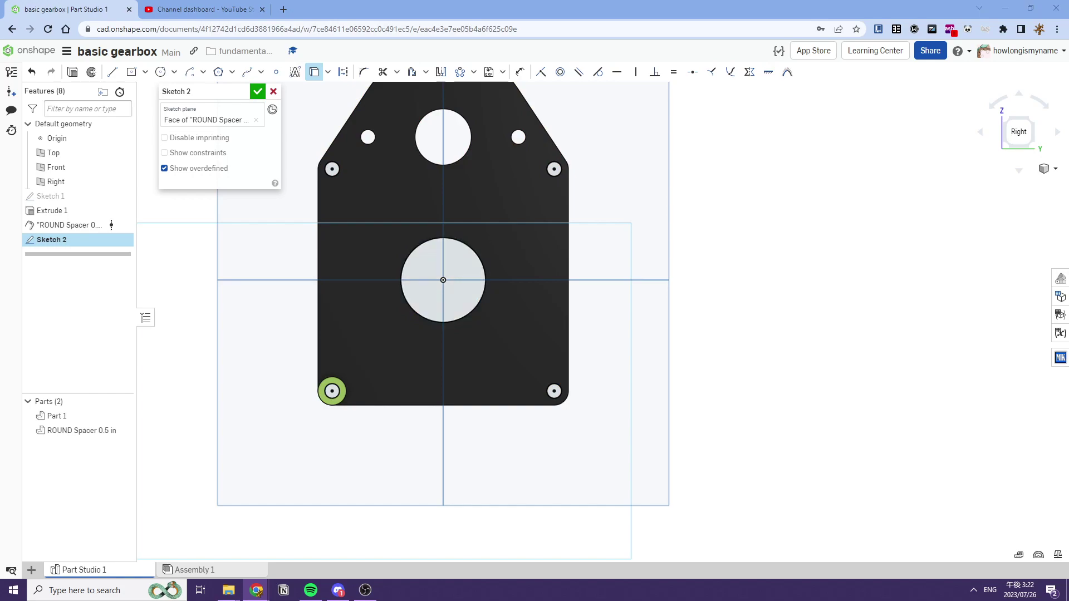
pyautogui.moveTo(560, 297)
pyautogui.mouseDown(button='middle')
pyautogui.moveTo(652, 315)
pyautogui.moveTo(644, 329)
pyautogui.moveTo(616, 305)
pyautogui.mouseUp(button='middle')
pyautogui.moveTo(616, 305); pyautogui.dragTo(640, 319, button='right')
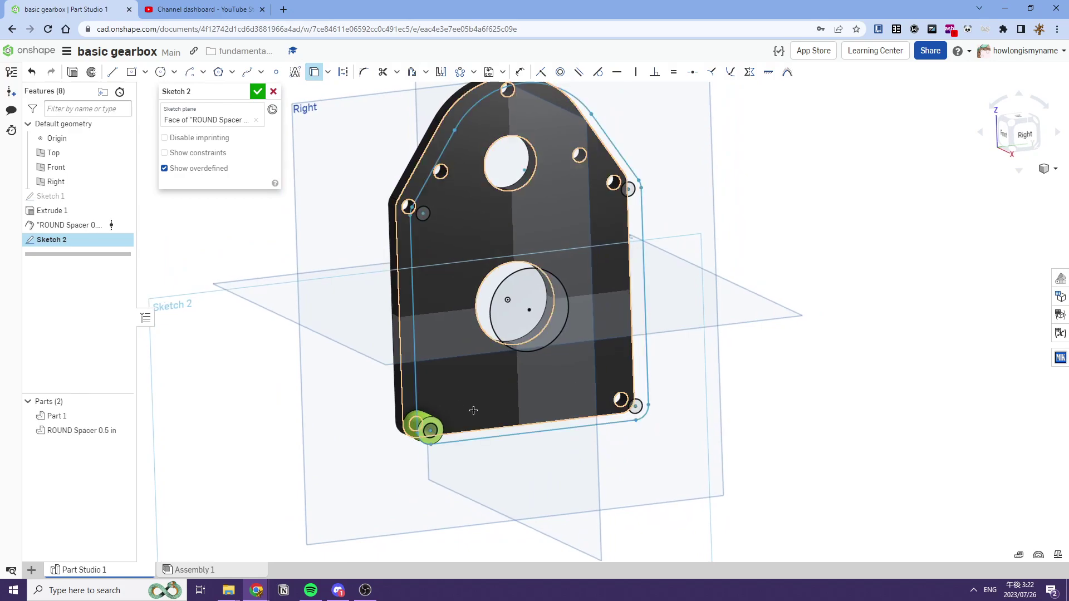
pyautogui.click(1026, 137)
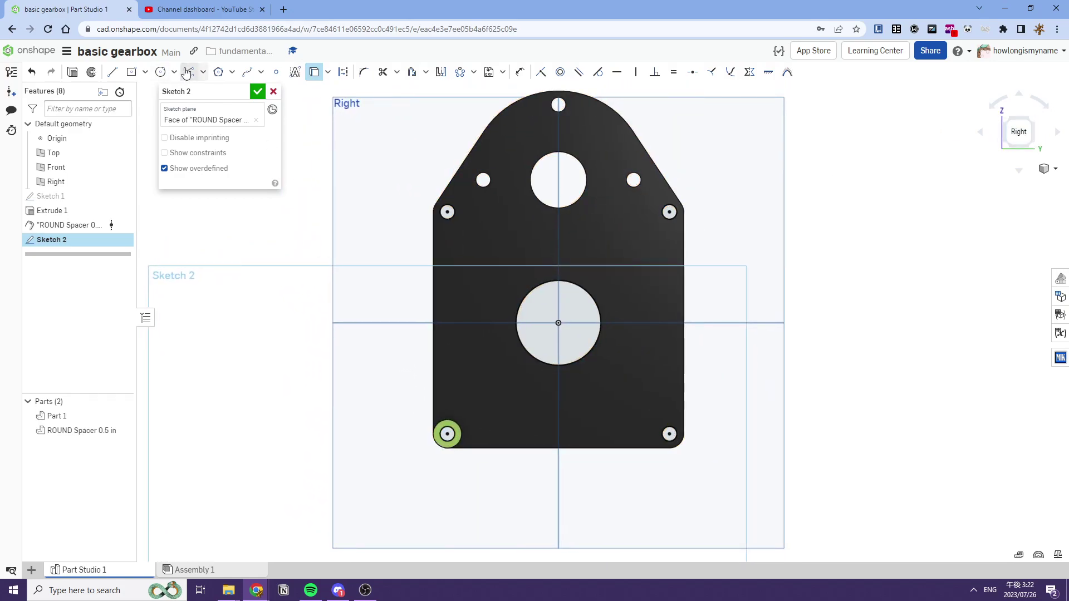
# Sketch center point arcs around the outer sides of the four corner holes, about 0.18 in radius at the upper-left hole
pyautogui.scroll(3, 450, 209)
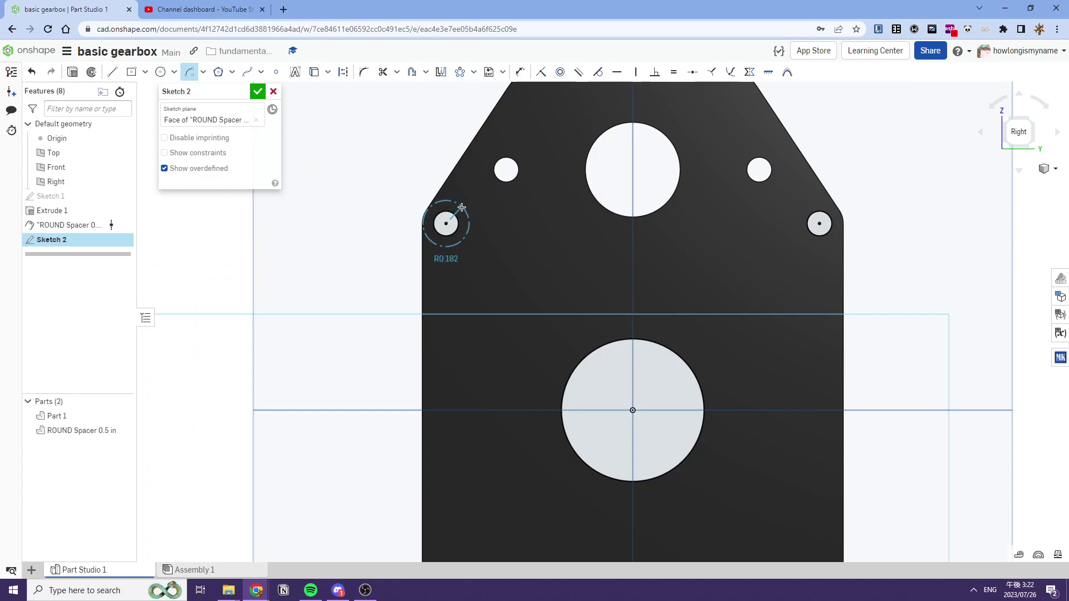
pyautogui.moveTo(420, 215)
pyautogui.mouseDown(button='right')
pyautogui.moveTo(897, 179)
pyautogui.moveTo(813, 217)
pyautogui.mouseUp(button='right')
pyautogui.click(1009, 137)
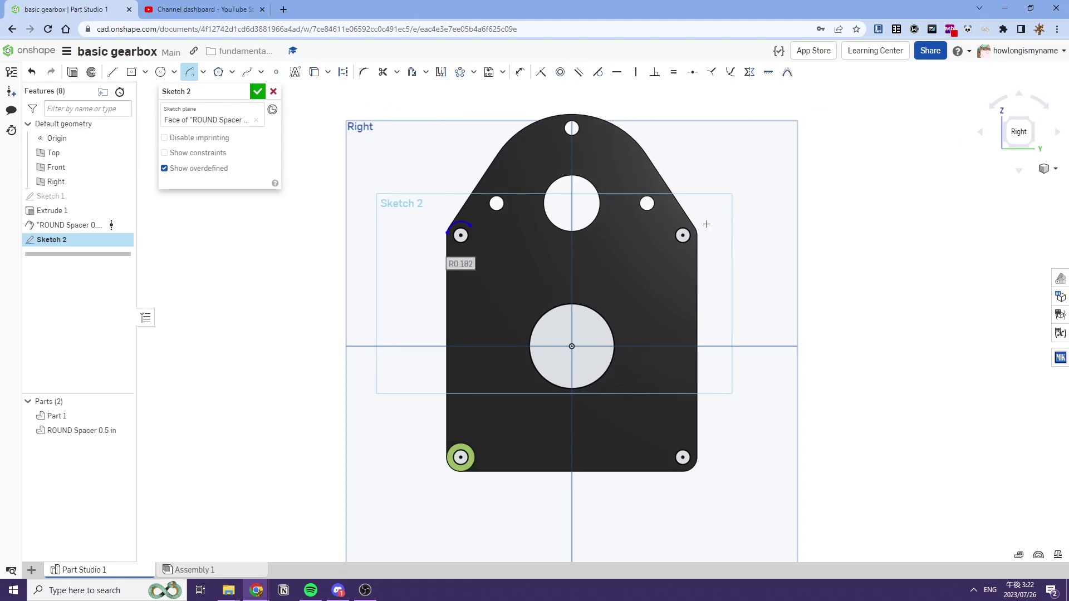
pyautogui.scroll(3, 692, 236)
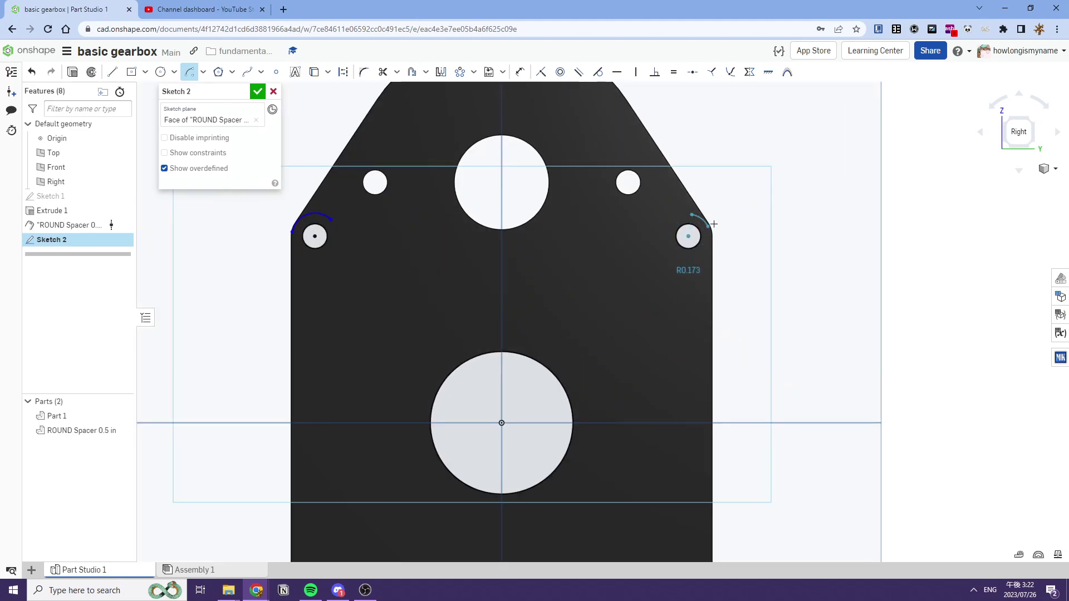
pyautogui.scroll(-4, 719, 229)
pyautogui.scroll(5, 676, 371)
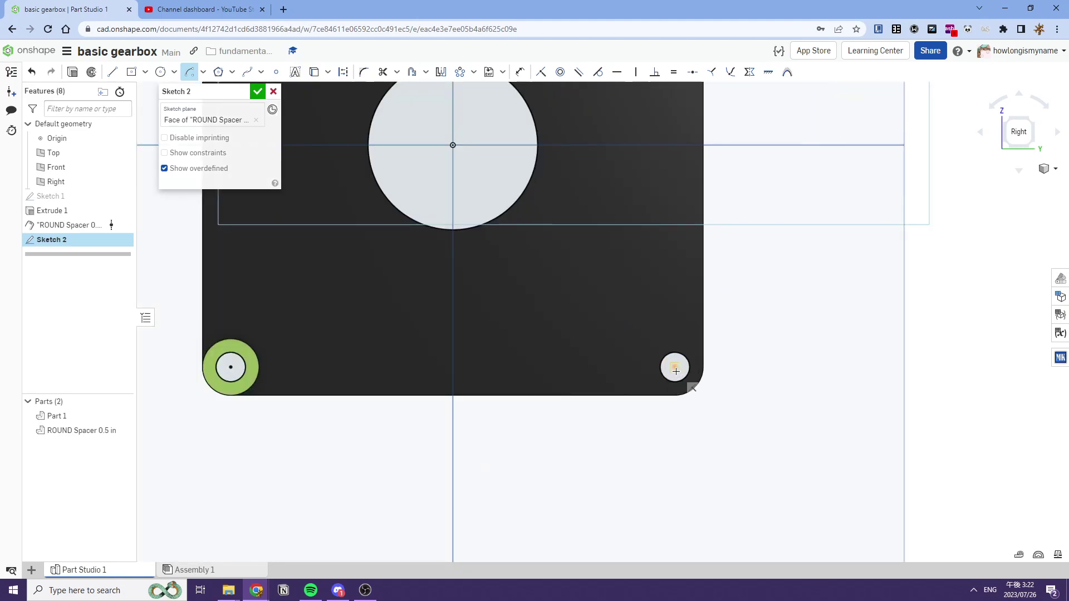
pyautogui.click(673, 411)
pyautogui.moveTo(484, 381); pyautogui.dragTo(682, 354, button='middle')
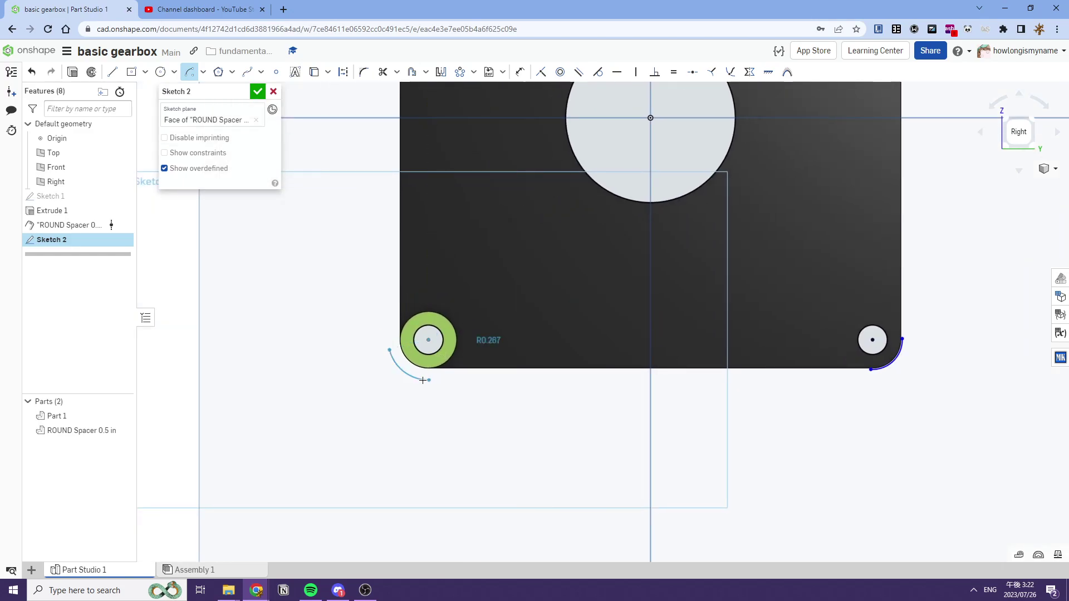
# Apply Equal constraints between the two lower corner arcs and between the two upper corner arcs
pyautogui.press('t')
pyautogui.scroll(-5, 409, 385)
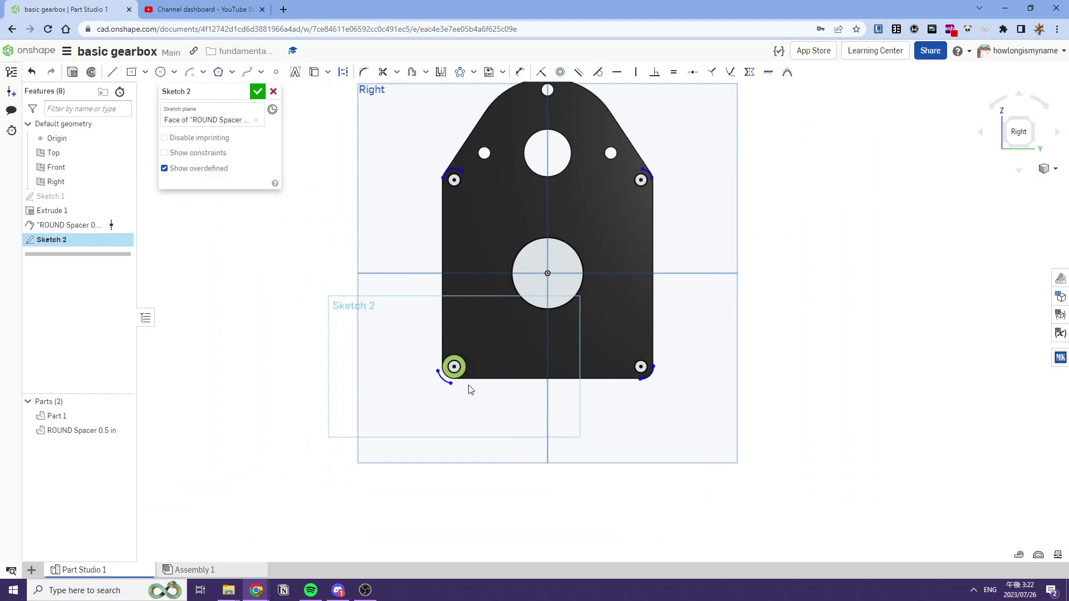
pyautogui.press('e')
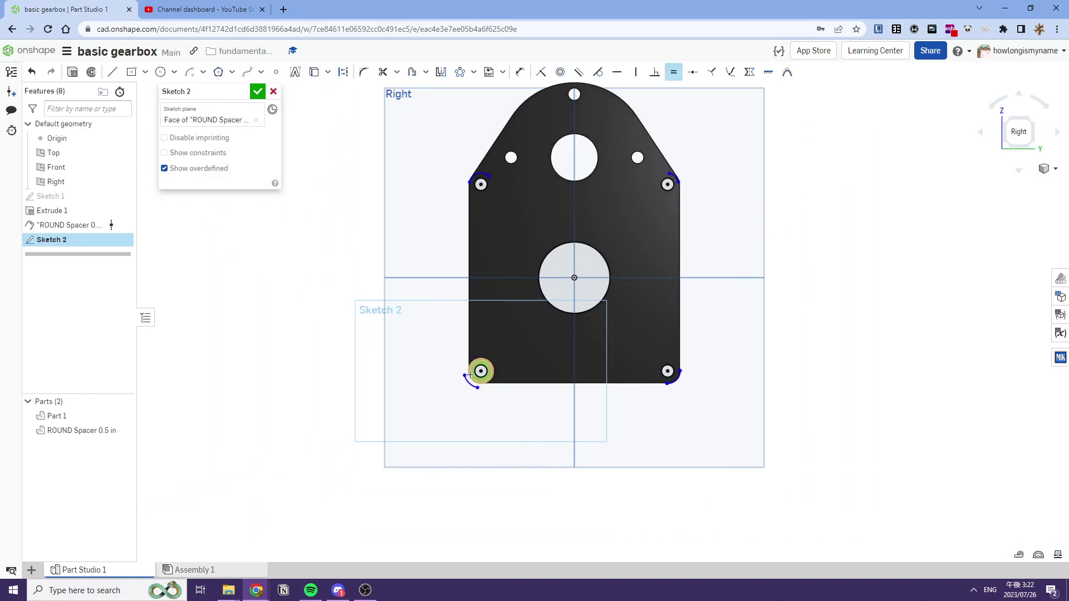
pyautogui.click(677, 380)
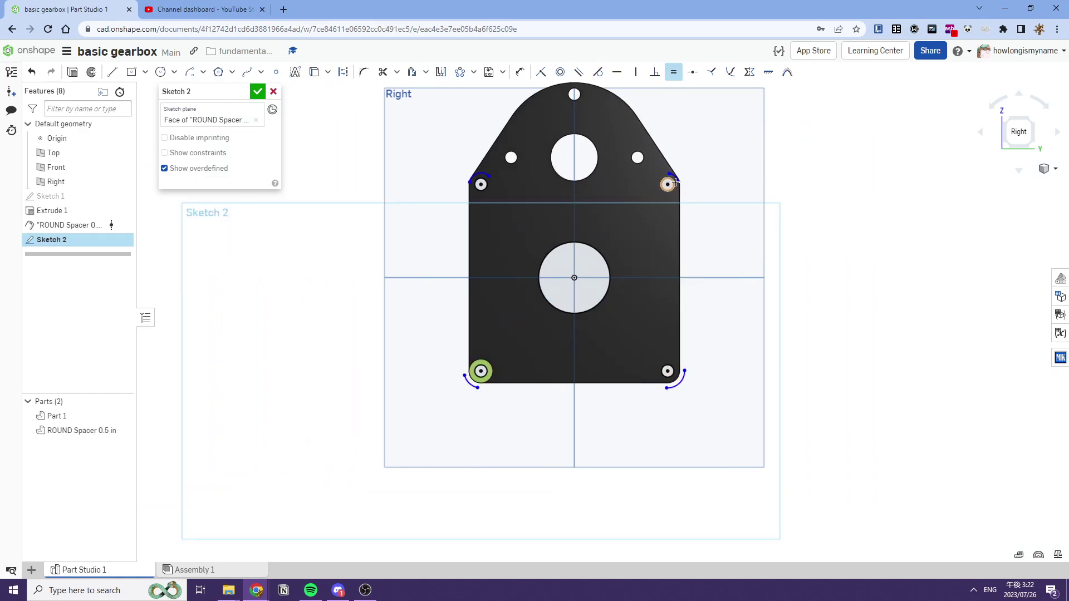
pyautogui.click(481, 175)
pyautogui.press('Escape')
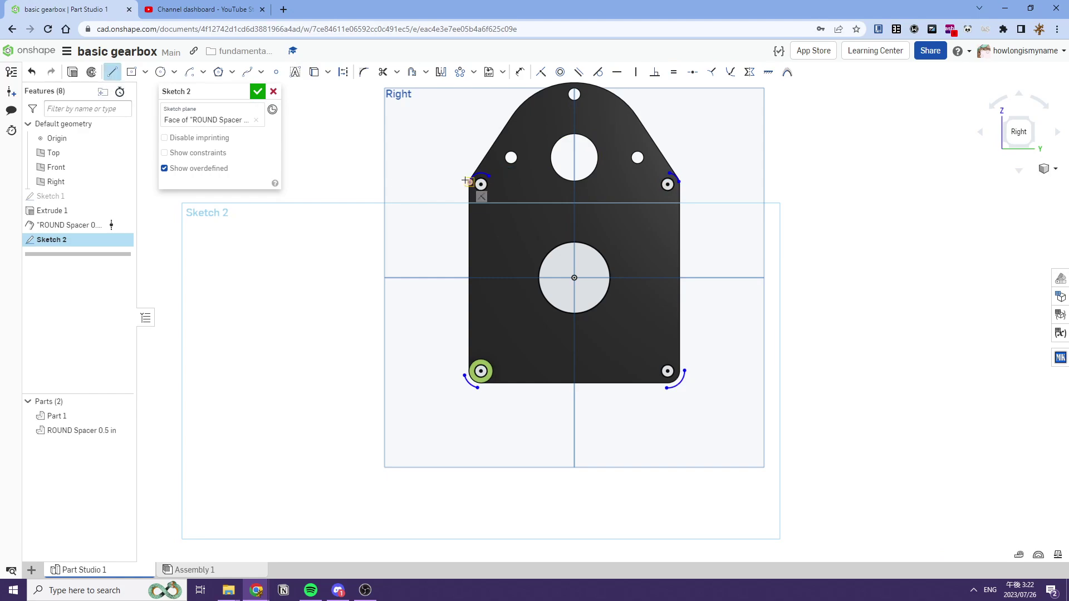
# Connect the corner arcs with lines along the plate's left, bottom and right sides, and enlarge the arcs slightly
pyautogui.click(465, 376)
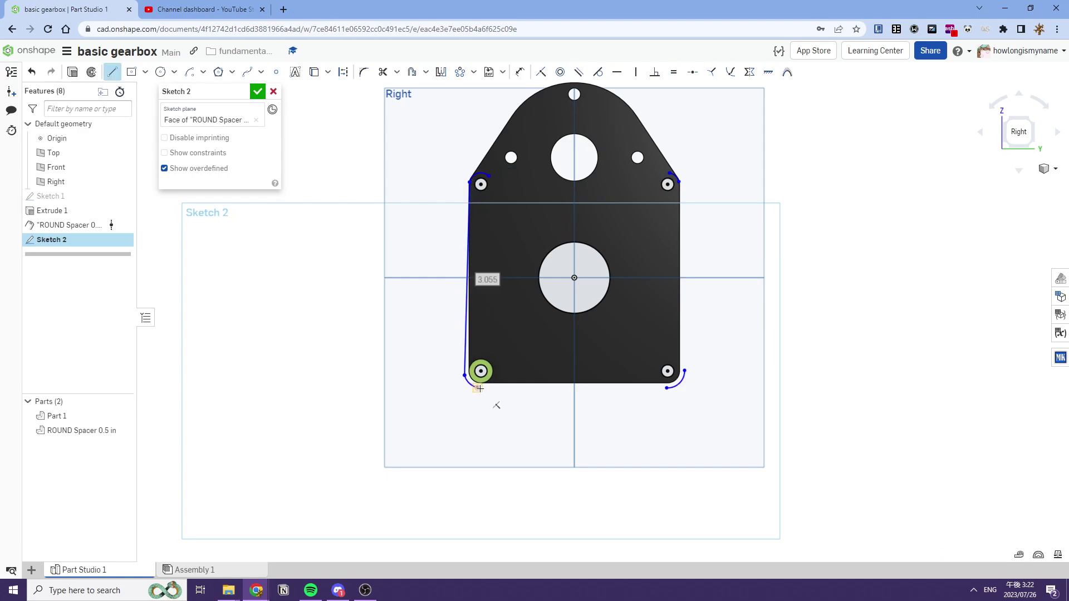
pyautogui.click(673, 387)
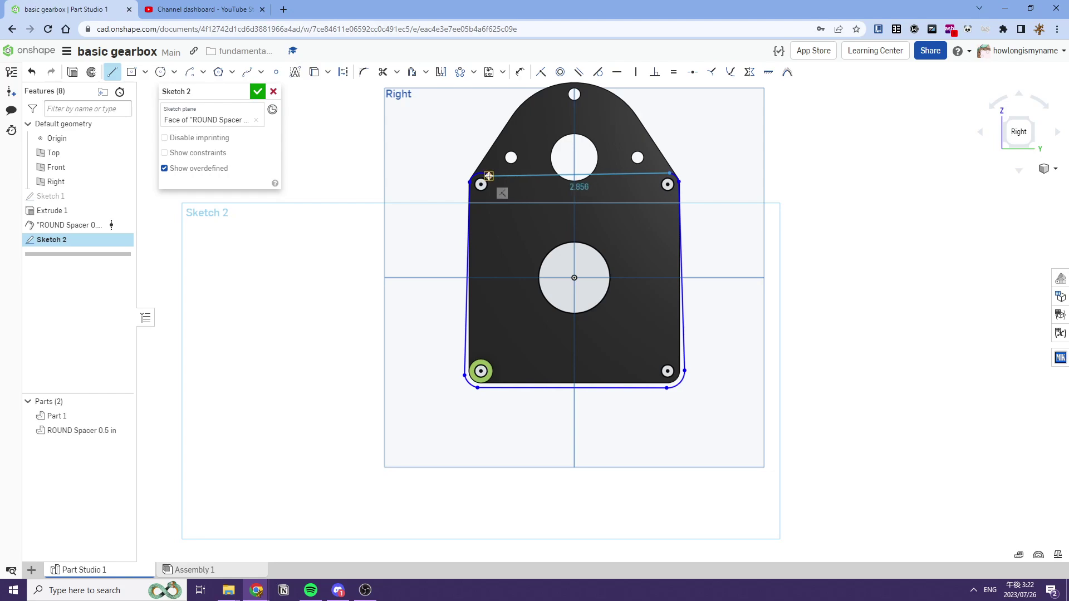
pyautogui.click(672, 172)
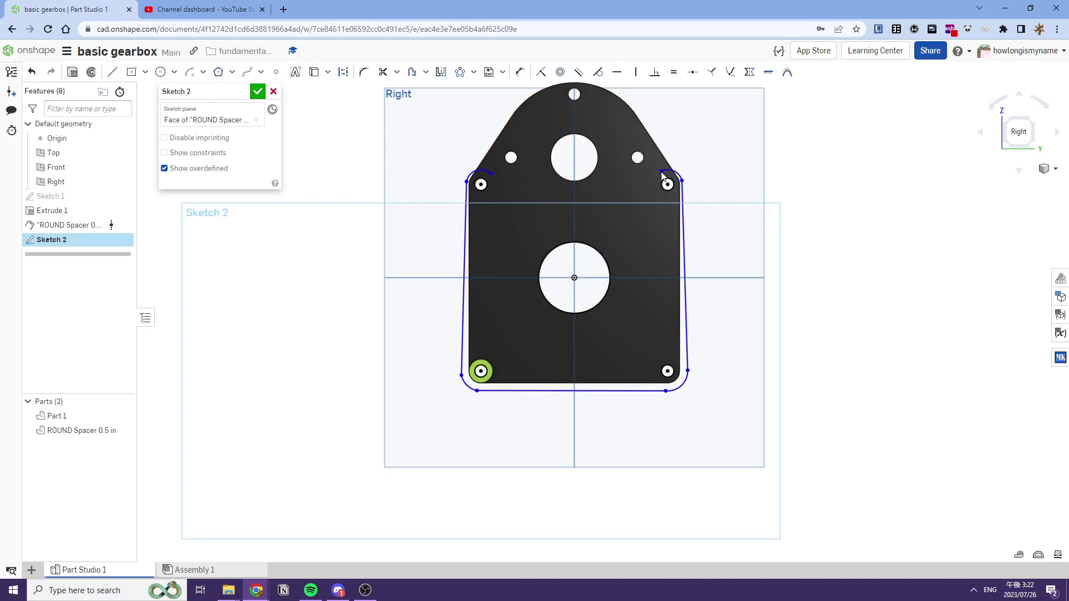
# Close the outline with a downward-bowed 3 point arc of about 4.17 in radius between the upper corner arcs' inner ends
pyautogui.click(203, 72)
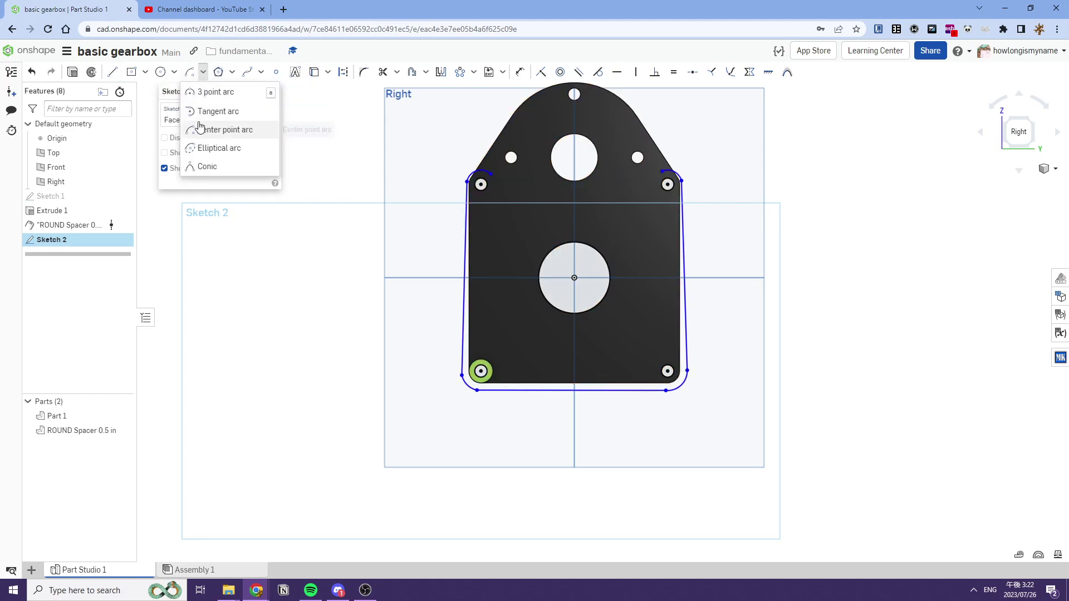
pyautogui.click(206, 92)
pyautogui.scroll(2, 493, 175)
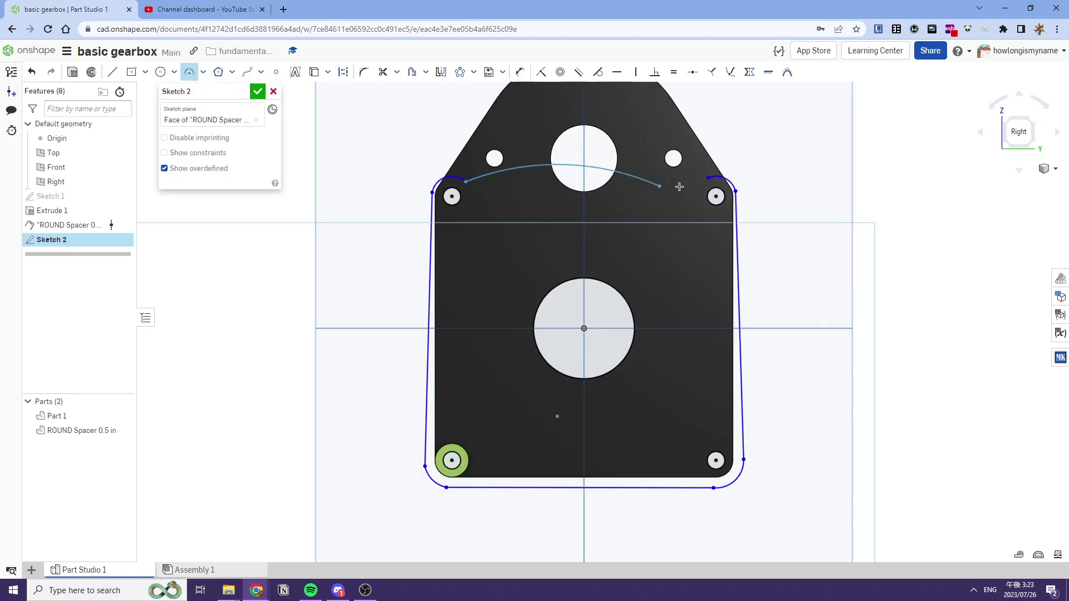
pyautogui.click(708, 178)
pyautogui.click(609, 199)
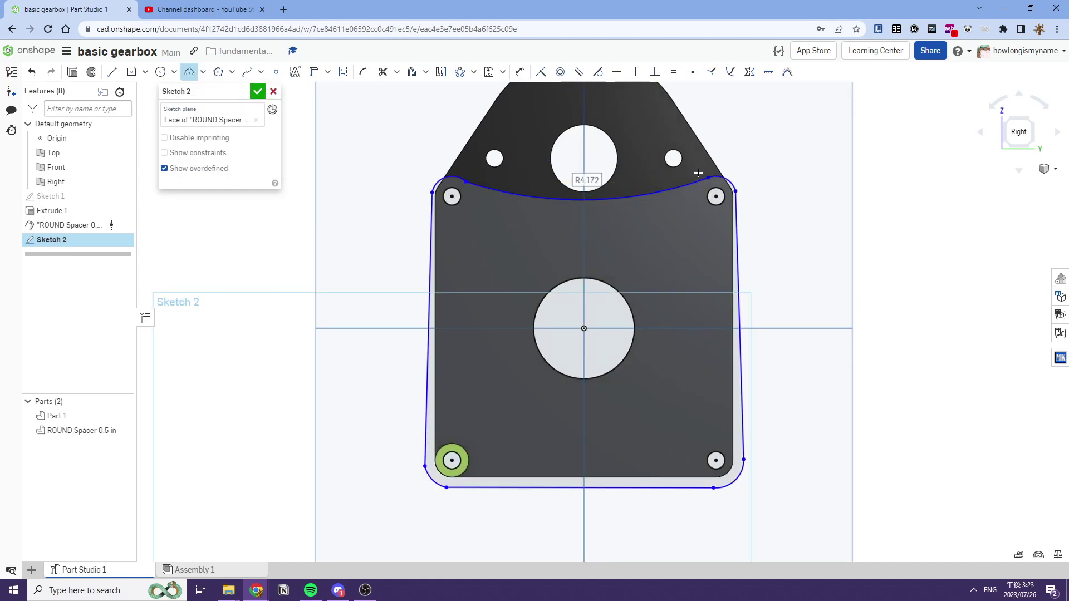
# Apply Tangent constraints between the corner arcs and the adjoining side lines, bottom line and bowed upper arc
pyautogui.scroll(3, 579, 185)
pyautogui.click(398, 185)
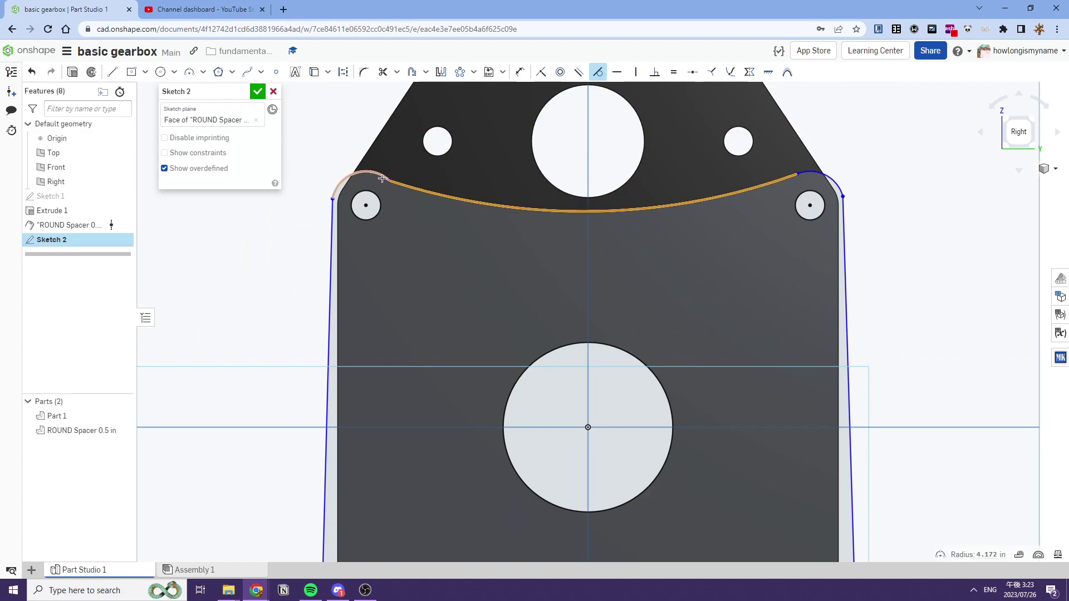
pyautogui.click(377, 174)
pyautogui.click(342, 179)
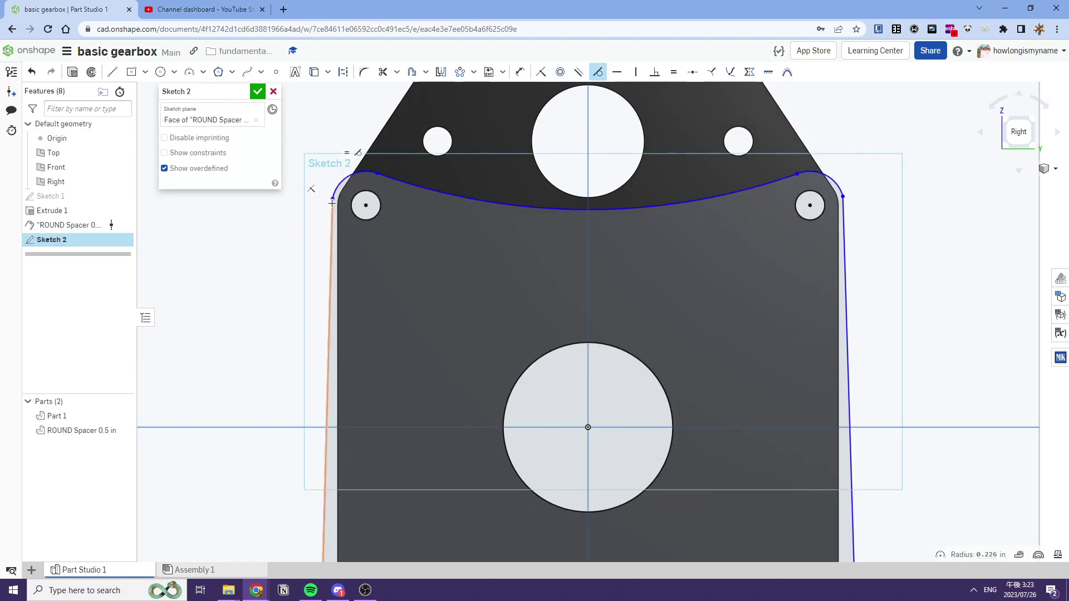
pyautogui.scroll(-3, 396, 241)
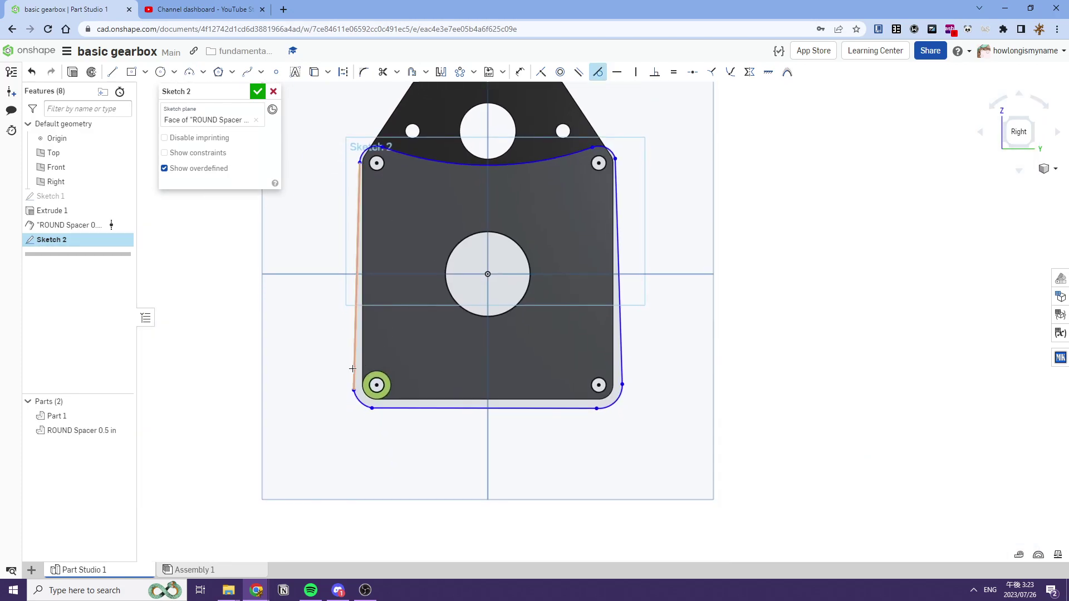
pyautogui.click(354, 369)
pyautogui.click(361, 402)
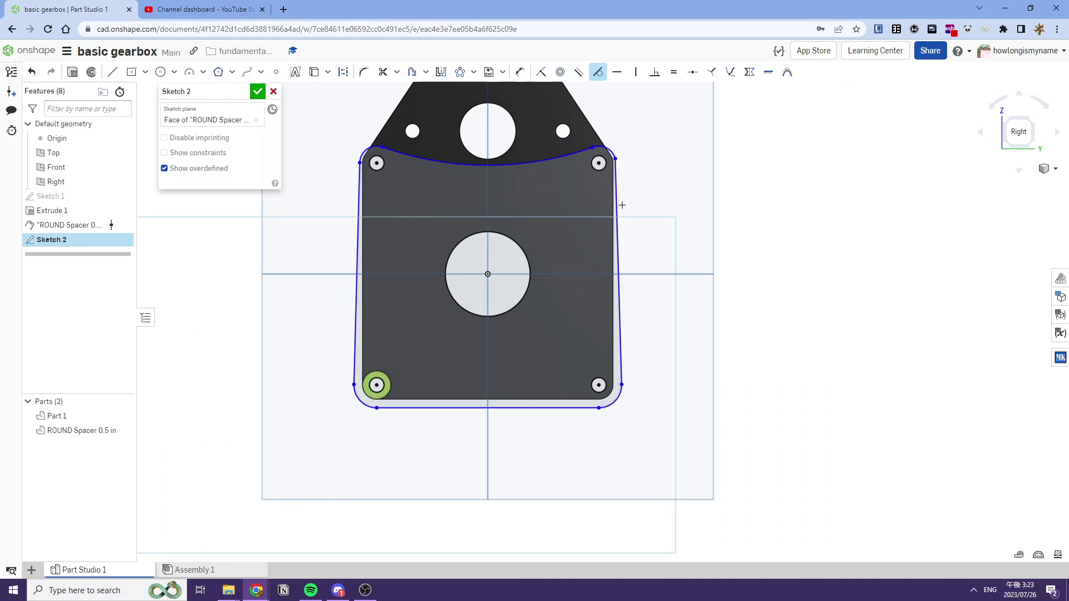
pyautogui.click(613, 151)
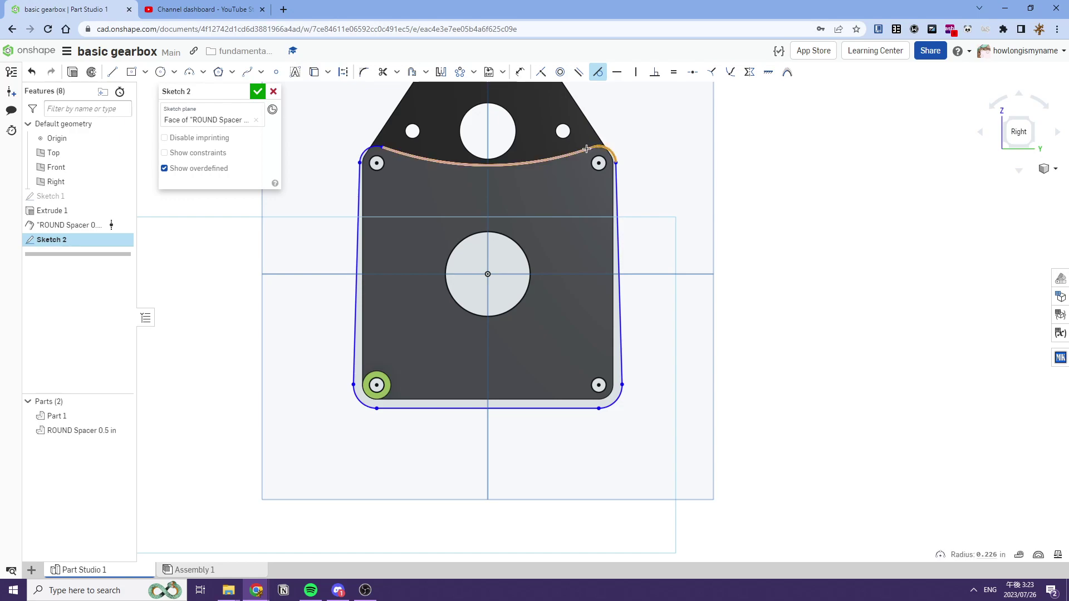
# Make the lower-right corner arc equal in radius to the plate's rounded lower-left corner edge
pyautogui.press('e')
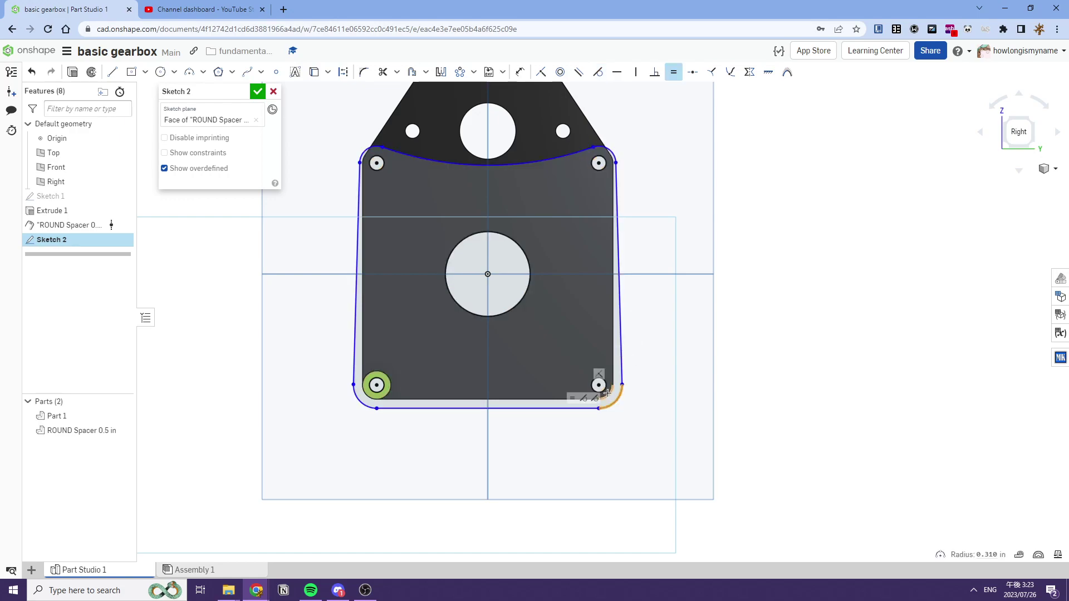
pyautogui.click(373, 397)
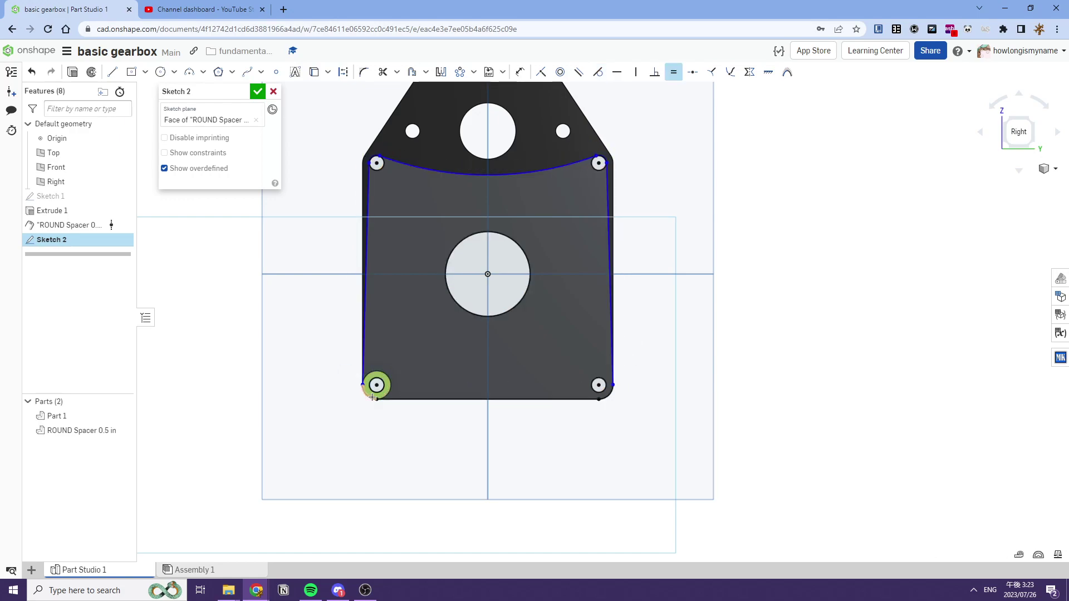
# Enlarge the upper-right corner arc and make its outer end coincident with the first plate's right edge
pyautogui.press('Escape')
pyautogui.scroll(2, 612, 161)
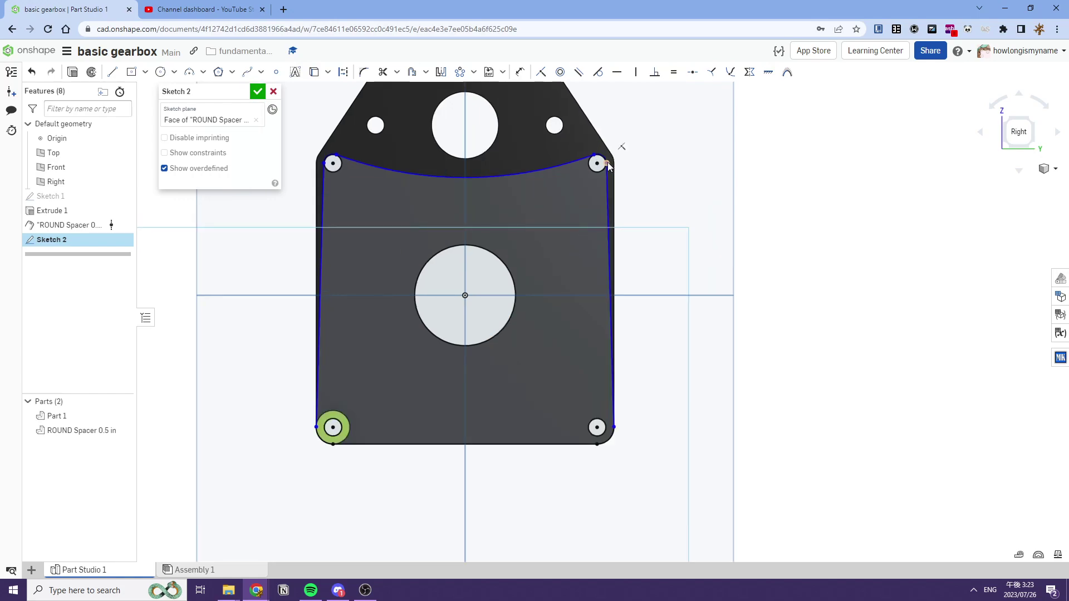
pyautogui.moveTo(614, 152); pyautogui.dragTo(620, 146)
pyautogui.scroll(3, 618, 161)
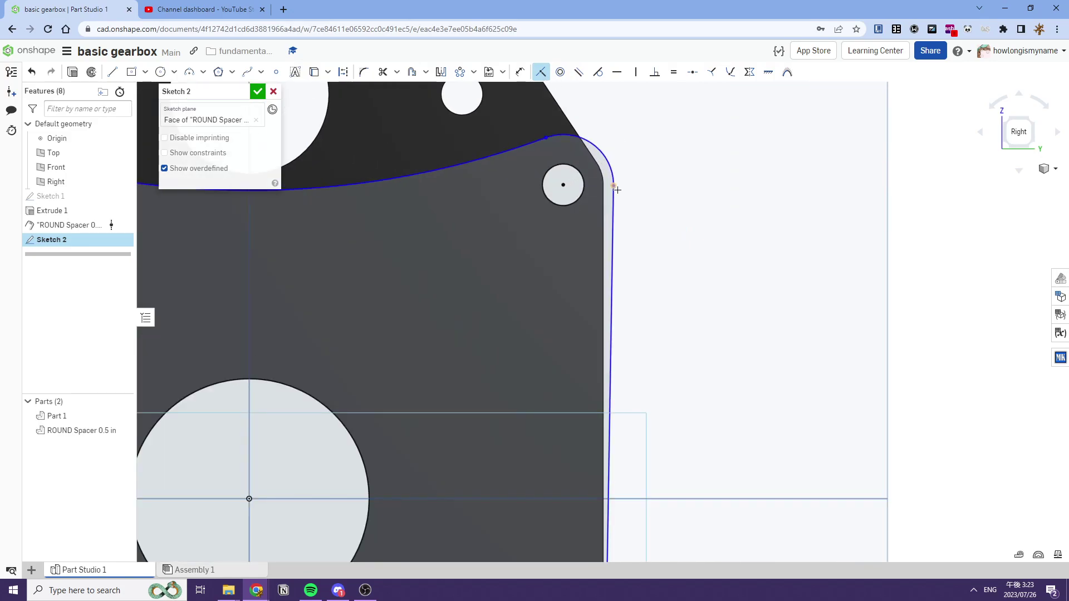
pyautogui.scroll(-6, 604, 188)
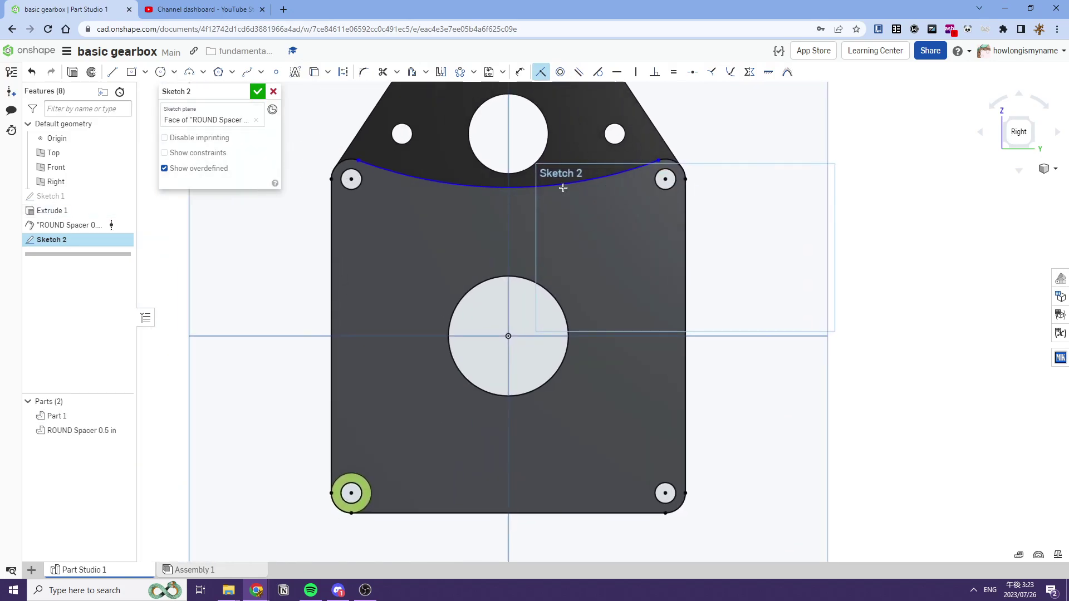
pyautogui.moveTo(369, 162)
pyautogui.mouseDown()
pyautogui.moveTo(393, 185)
pyautogui.moveTo(432, 131)
pyautogui.moveTo(484, 176)
pyautogui.mouseUp()
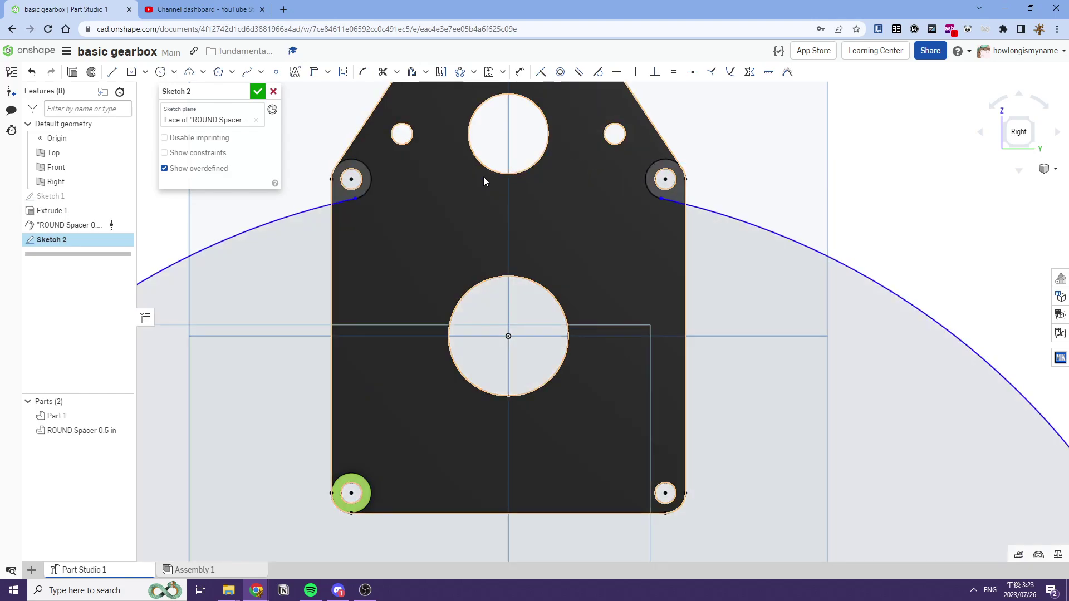
pyautogui.scroll(-4, 483, 174)
pyautogui.hotkey('ctrl', 'z')
pyautogui.scroll(4, 504, 173)
# Dimension the gap between the bowed upper arc and the large upper hole as 1/8 in
pyautogui.press('d')
pyautogui.click(493, 184)
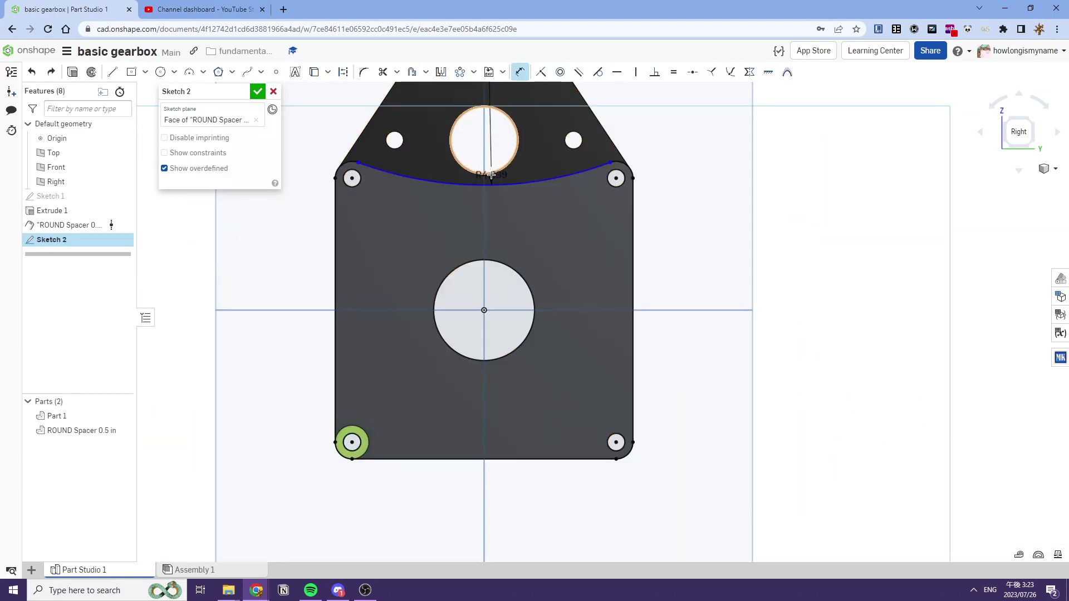
pyautogui.click(491, 173)
pyautogui.click(506, 174)
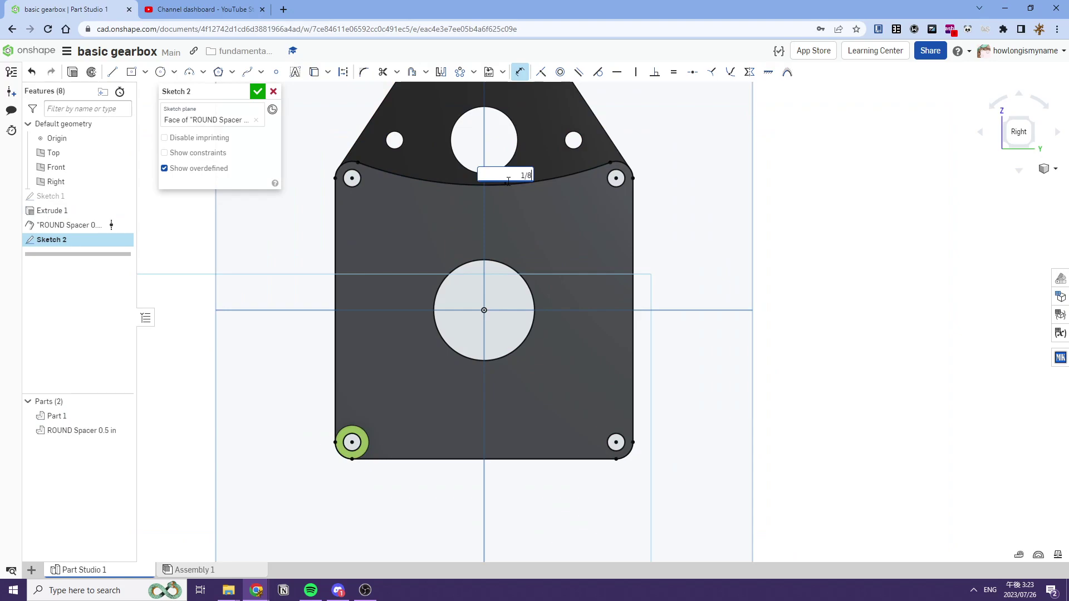
pyautogui.press('Escape')
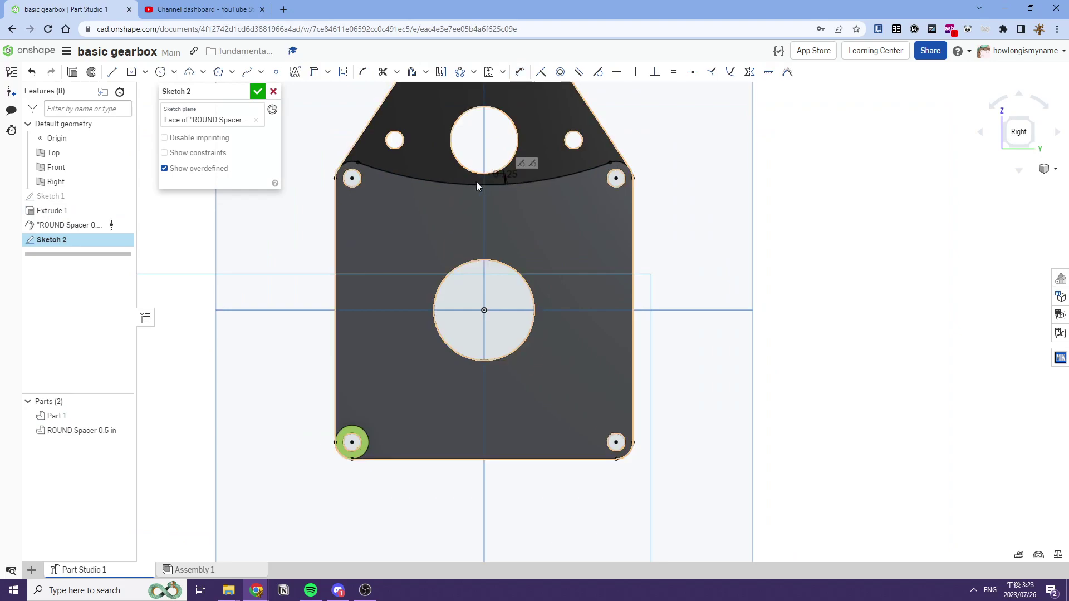
# Disable imprinting for the second plate's sketch and finish the sketch
pyautogui.moveTo(476, 182); pyautogui.dragTo(590, 211, button='right')
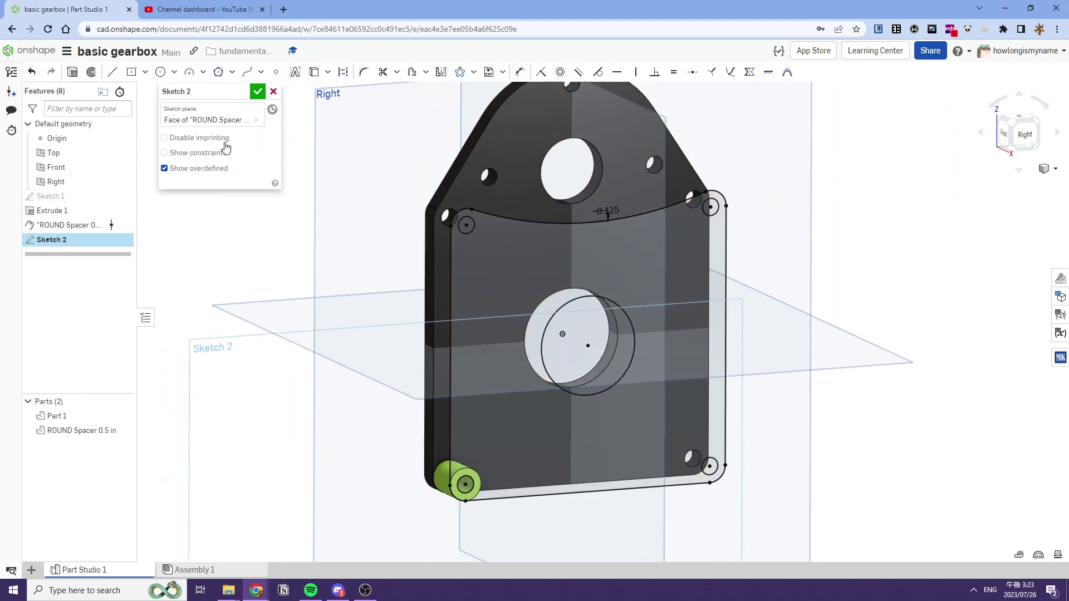
pyautogui.click(200, 138)
pyautogui.click(258, 91)
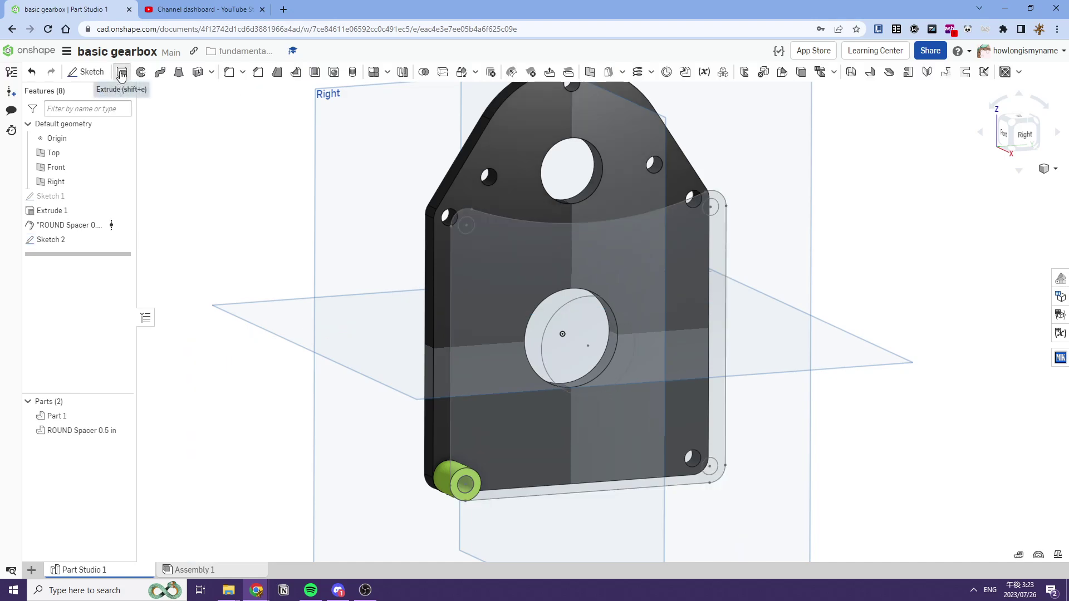
# Extrude the second plate's sketch region to a blind depth of 1/4 in as a new part
pyautogui.click(121, 72)
pyautogui.click(489, 256)
pyautogui.moveTo(526, 258); pyautogui.dragTo(519, 342, button='right')
pyautogui.write('1/4')
pyautogui.press('Return')
pyautogui.moveTo(444, 485); pyautogui.dragTo(479, 452, button='right')
pyautogui.scroll(4, 476, 499)
pyautogui.scroll(-8, 471, 468)
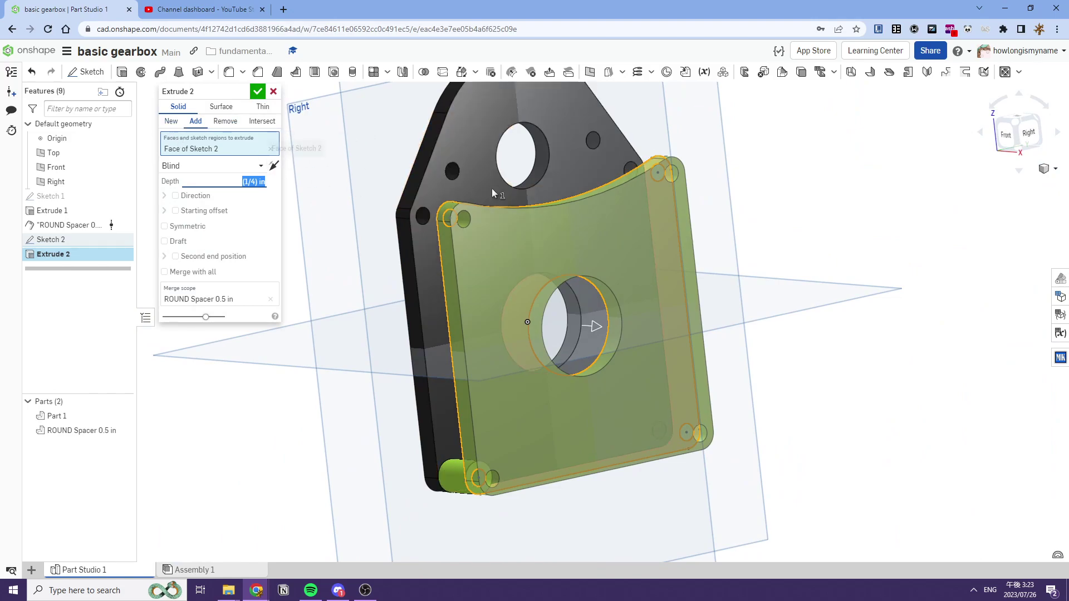
pyautogui.moveTo(492, 189); pyautogui.dragTo(533, 205, button='right')
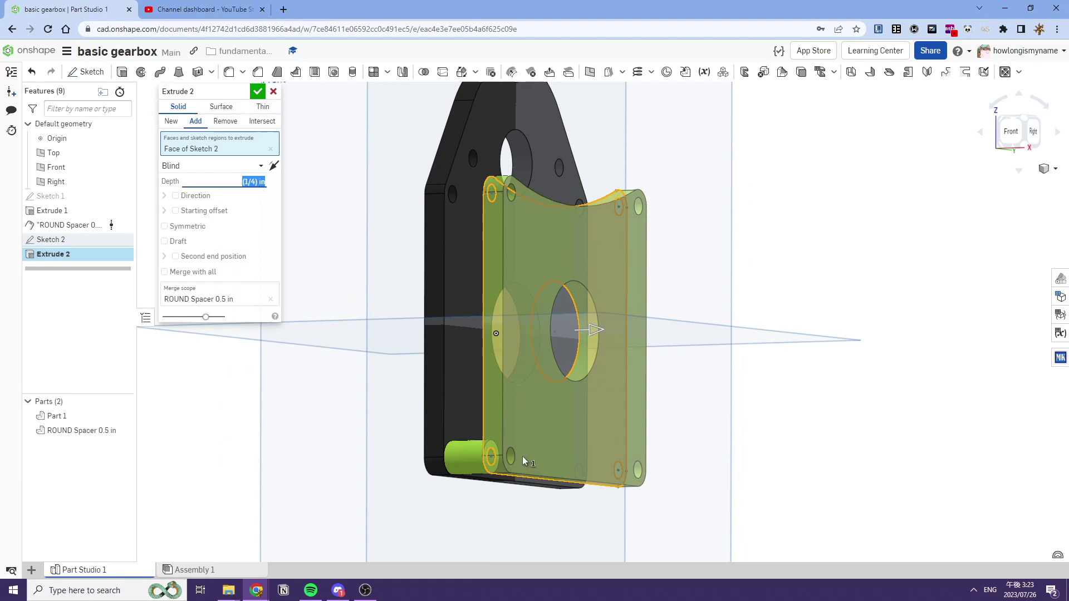
pyautogui.click(169, 123)
pyautogui.click(257, 91)
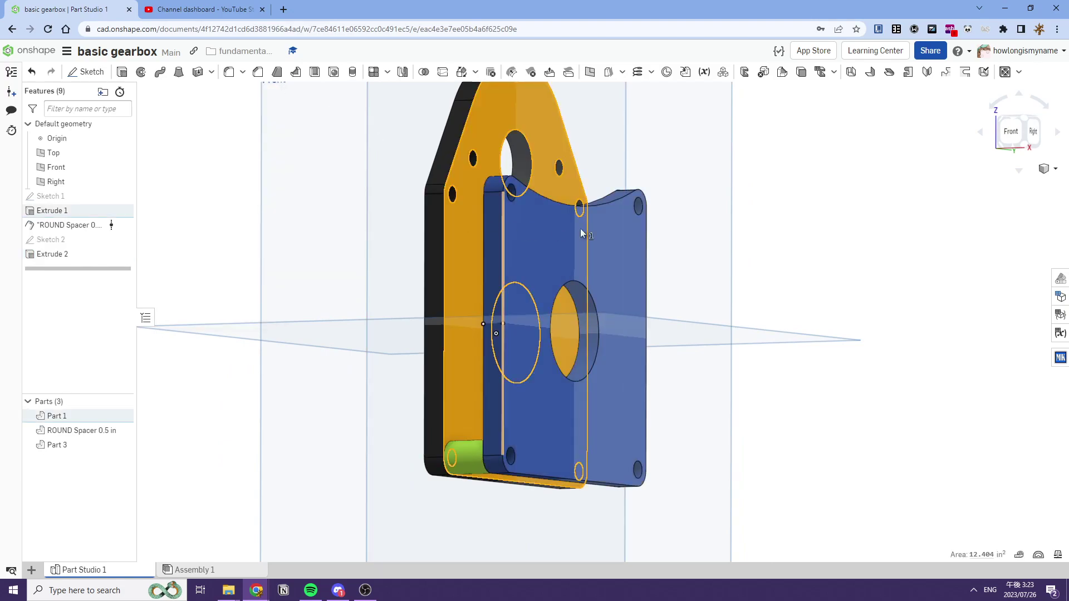
pyautogui.doubleClick(56, 254)
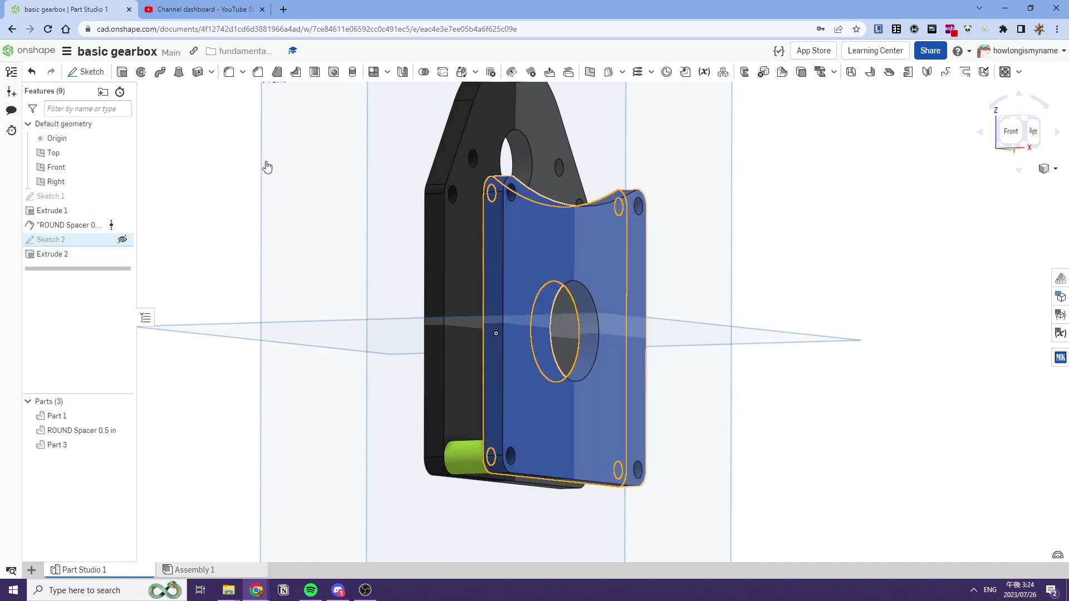
pyautogui.click(257, 92)
# Change the second plate's appearance to the black custom colour
pyautogui.rightClick(546, 230)
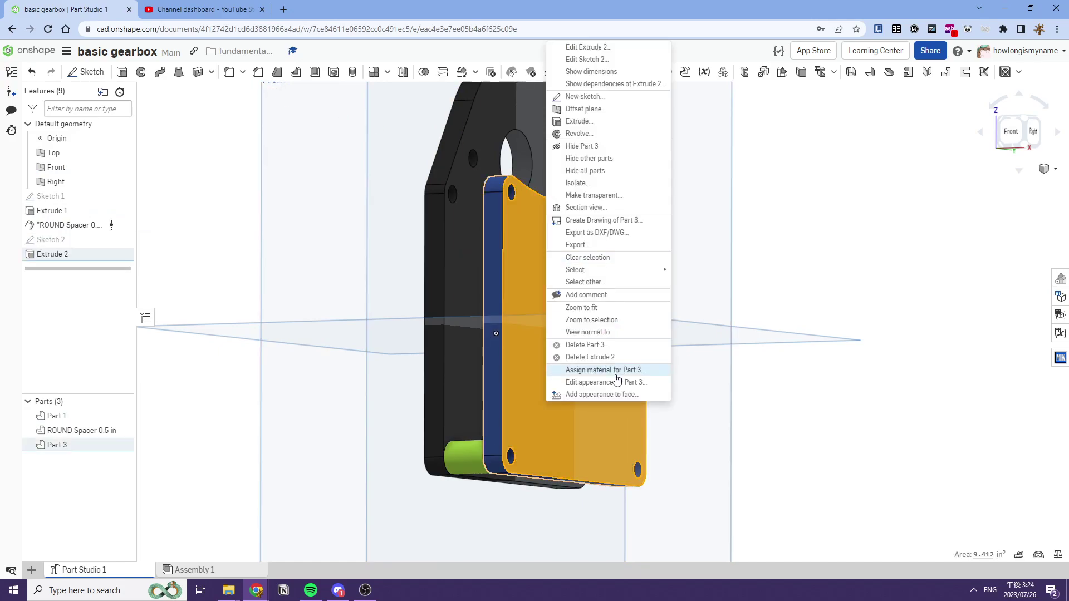
pyautogui.click(623, 384)
pyautogui.click(205, 511)
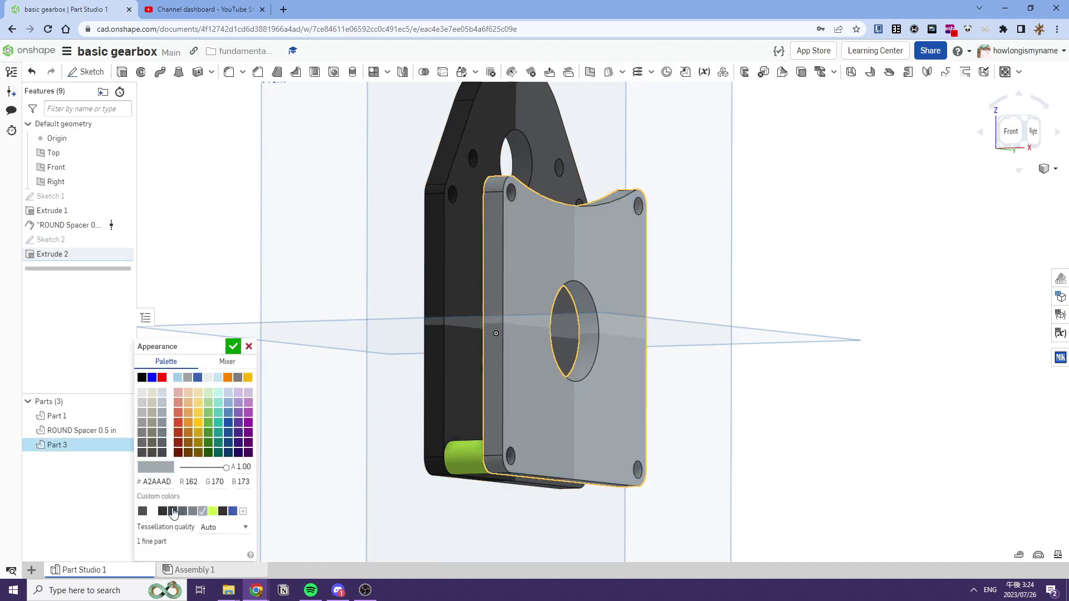
pyautogui.click(165, 510)
pyautogui.click(233, 346)
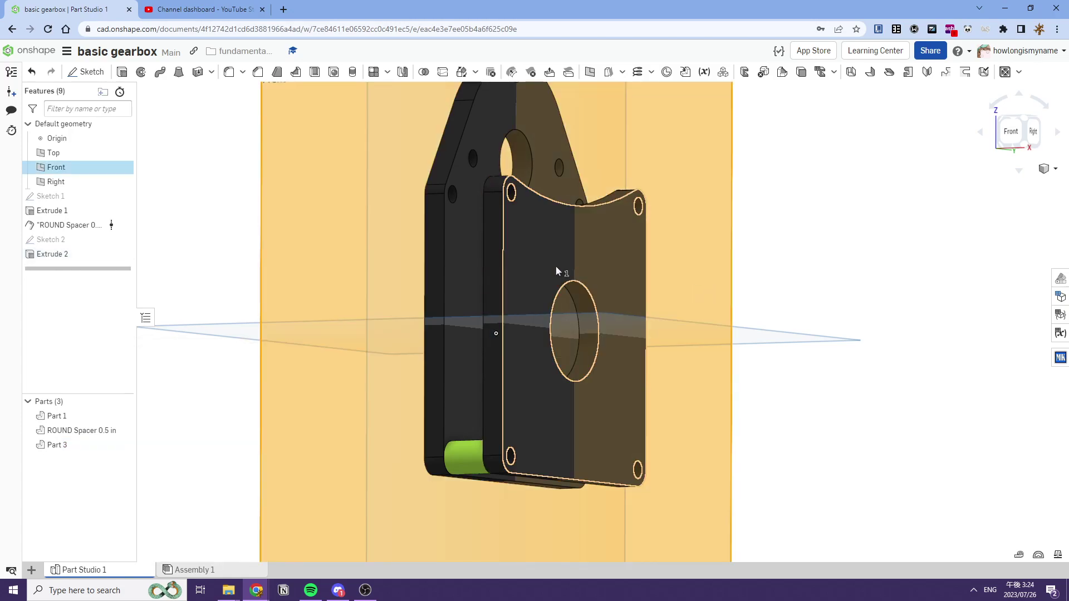
# Assign the material Aluminum - 6061 from the Onshape Material Library to the second plate
pyautogui.click(567, 250)
pyautogui.rightClick(567, 250)
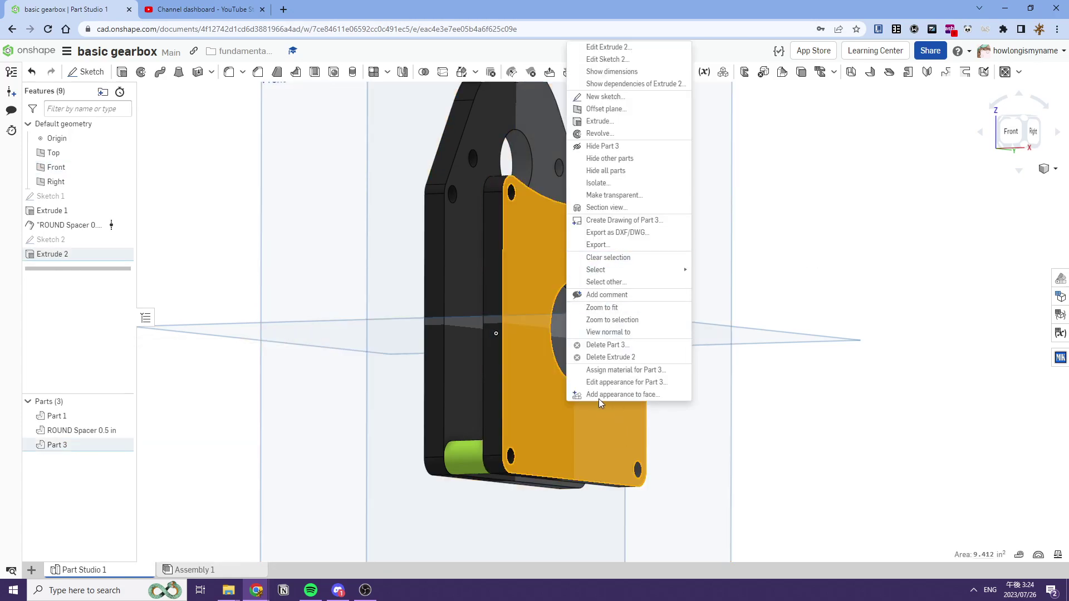
pyautogui.click(625, 370)
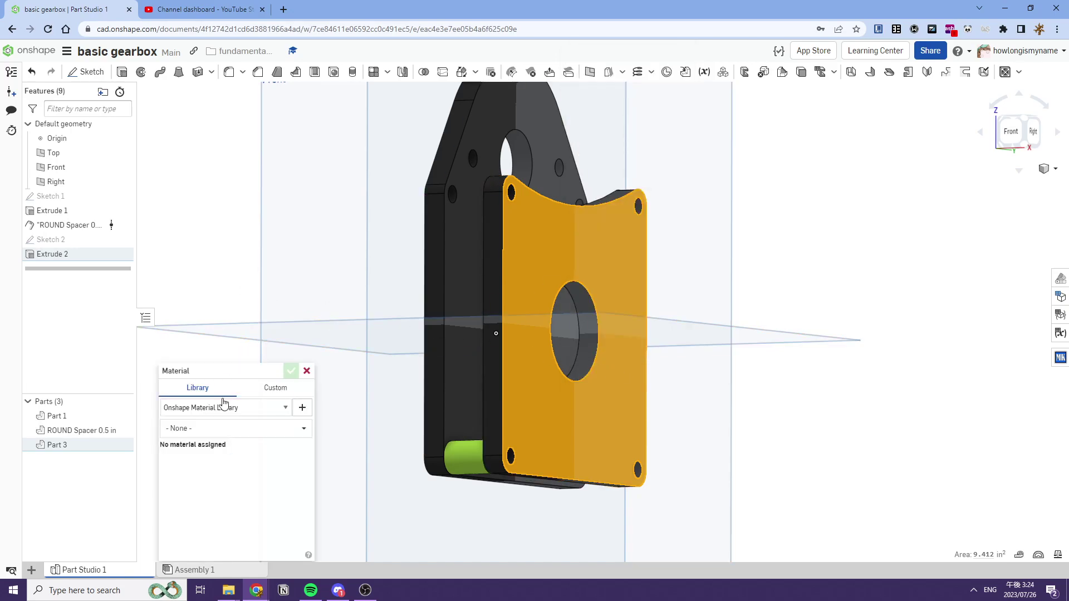
pyautogui.click(225, 426)
pyautogui.write('061')
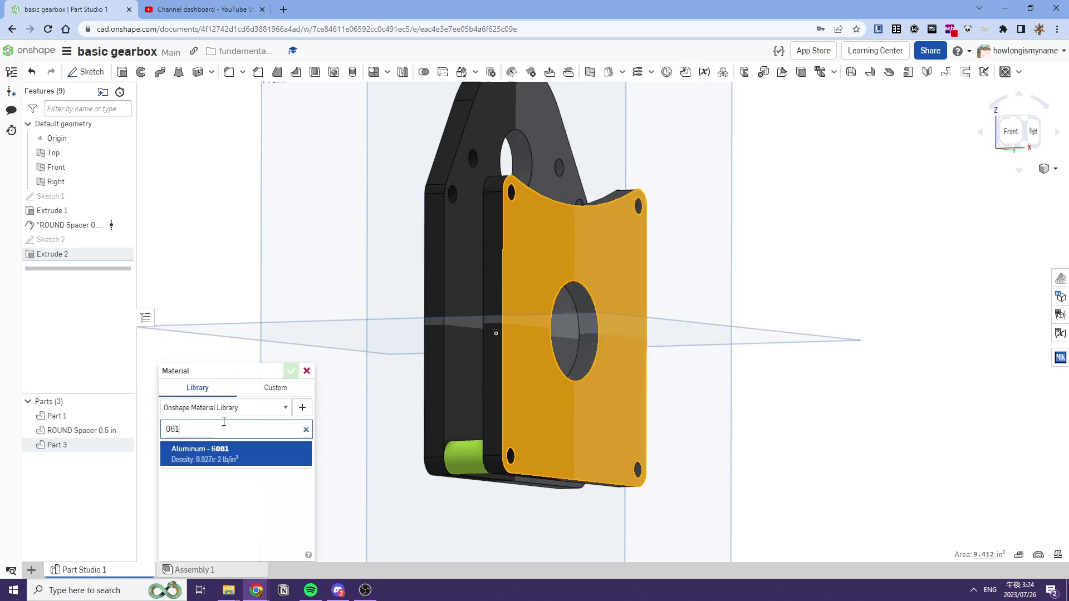
pyautogui.click(243, 456)
pyautogui.click(291, 371)
pyautogui.click(778, 281)
# Start a 1/2" Hex shaft with the Shaft Generator, using Bolt/Washer retention and an Up to Face end
pyautogui.moveTo(731, 280); pyautogui.dragTo(641, 311, button='right')
pyautogui.scroll(-2, 833, 208)
pyautogui.click(1018, 74)
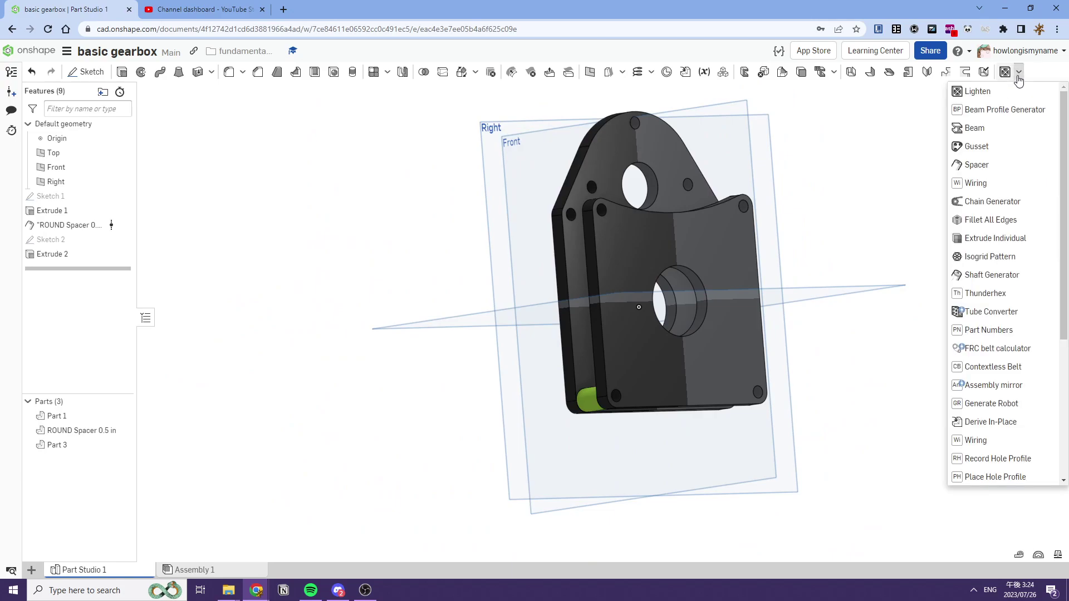
pyautogui.click(980, 275)
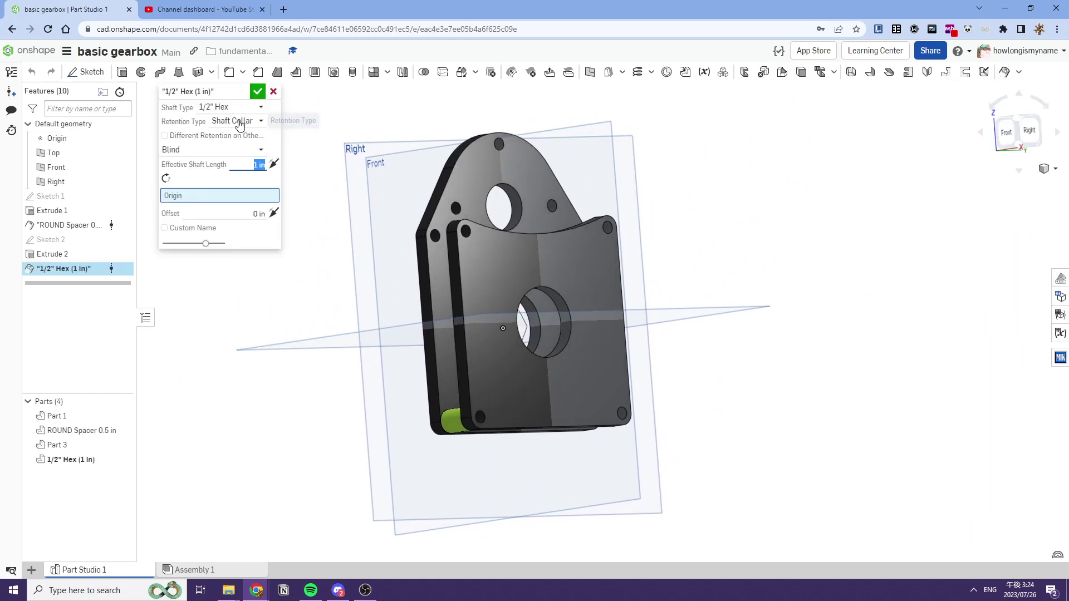
pyautogui.click(237, 120)
pyautogui.click(243, 153)
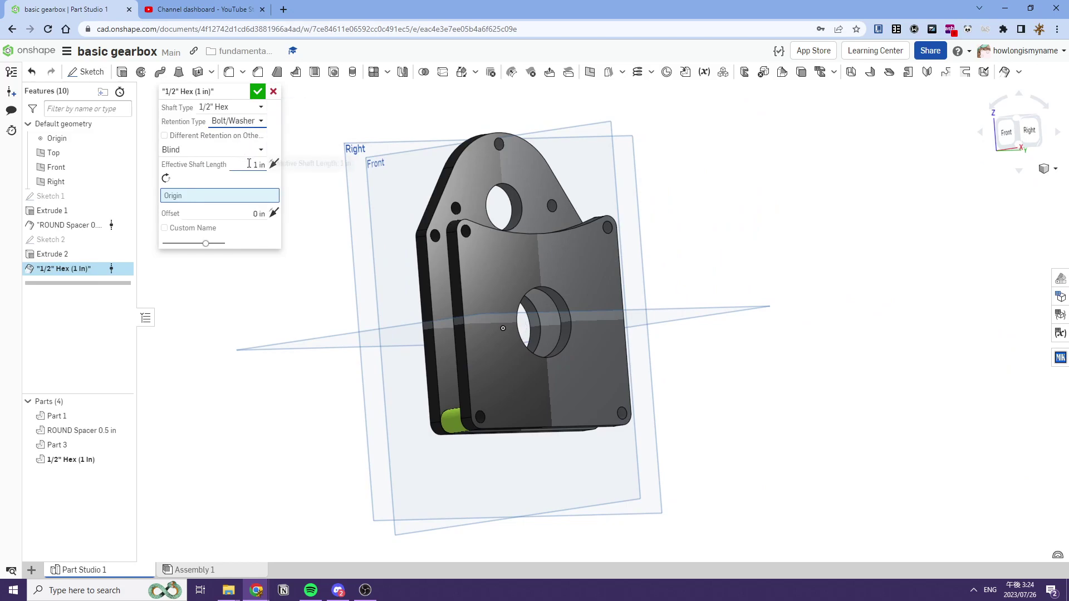
pyautogui.click(226, 150)
pyautogui.click(216, 183)
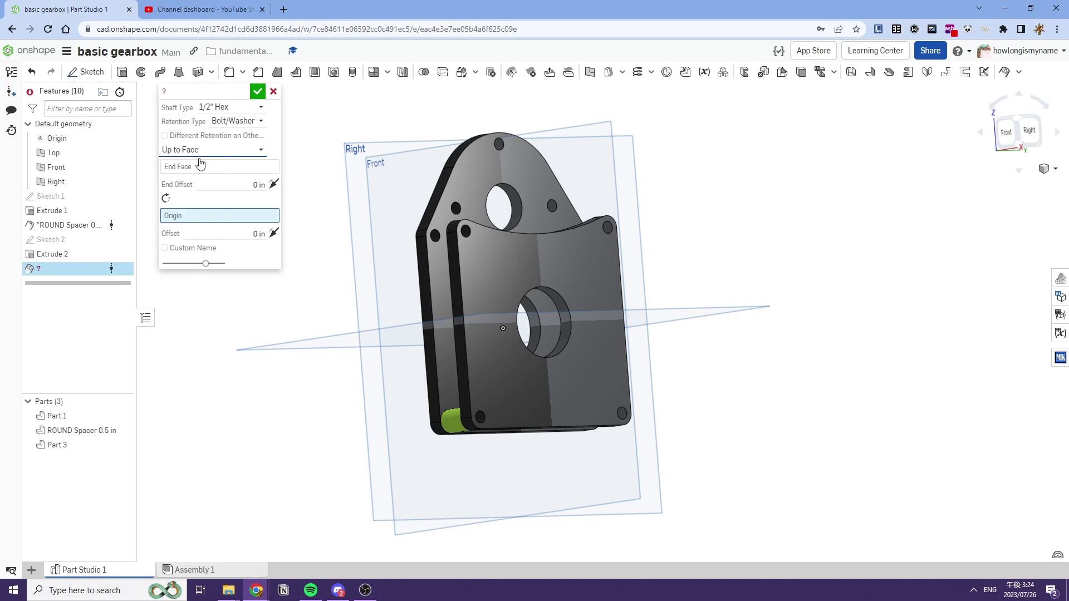
# Try the second plate's outer face as the shaft's end face and the first plate's central hole edge as its origin
pyautogui.hotkey('shift', '1')
pyautogui.moveTo(334, 229); pyautogui.dragTo(442, 255, button='right')
pyautogui.click(371, 277)
pyautogui.click(201, 170)
pyautogui.moveTo(518, 206); pyautogui.dragTo(441, 265, button='right')
pyautogui.click(465, 229)
pyautogui.scroll(5, 441, 265)
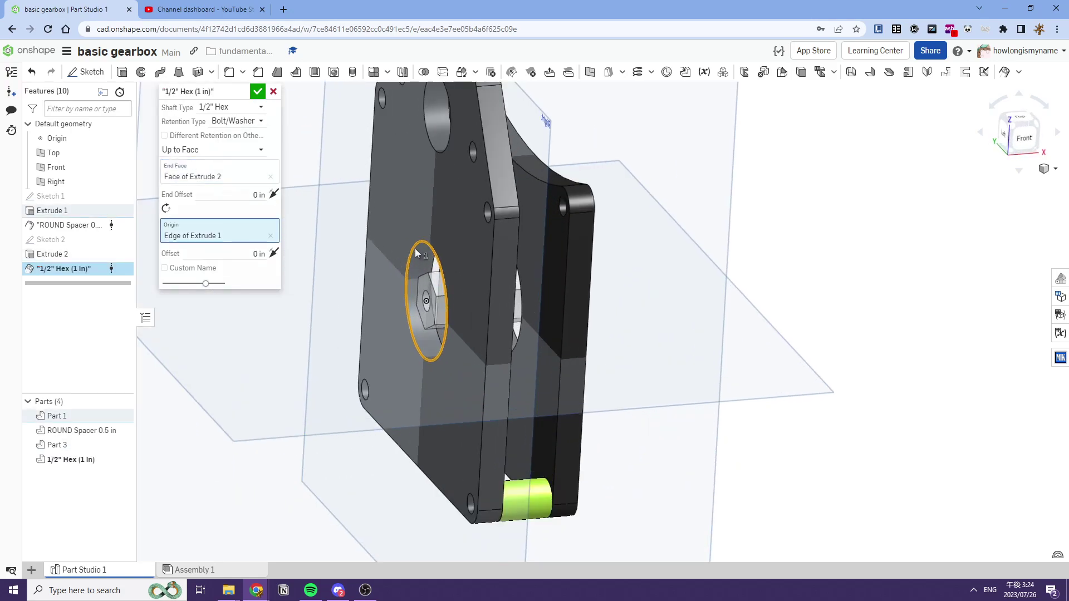
pyautogui.scroll(-5, 432, 209)
pyautogui.moveTo(501, 209); pyautogui.dragTo(421, 202, button='right')
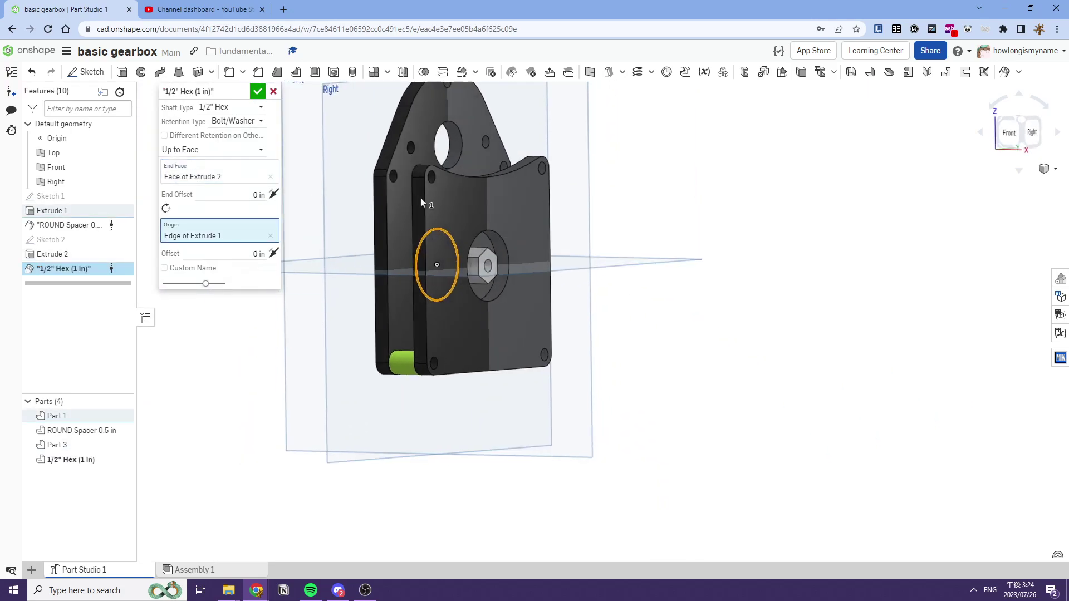
pyautogui.scroll(5, 485, 205)
pyautogui.scroll(-5, 507, 231)
pyautogui.moveTo(508, 231); pyautogui.dragTo(518, 189, button='right')
# Clear the shaft's end face and origin selections
pyautogui.click(271, 177)
pyautogui.click(270, 226)
pyautogui.click(234, 169)
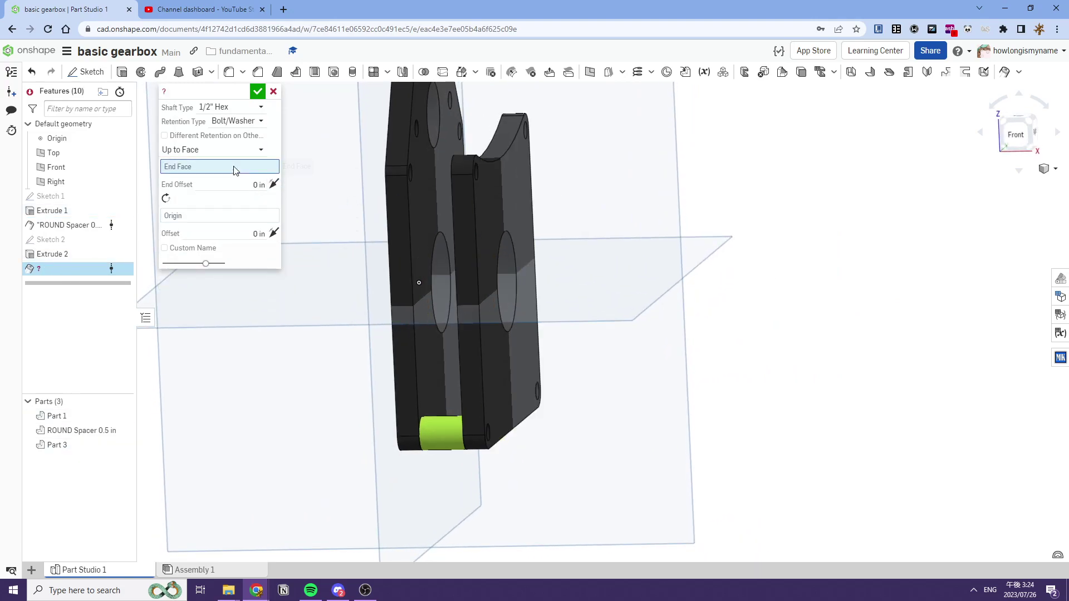
pyautogui.moveTo(379, 207); pyautogui.dragTo(440, 223, button='right')
pyautogui.click(357, 241)
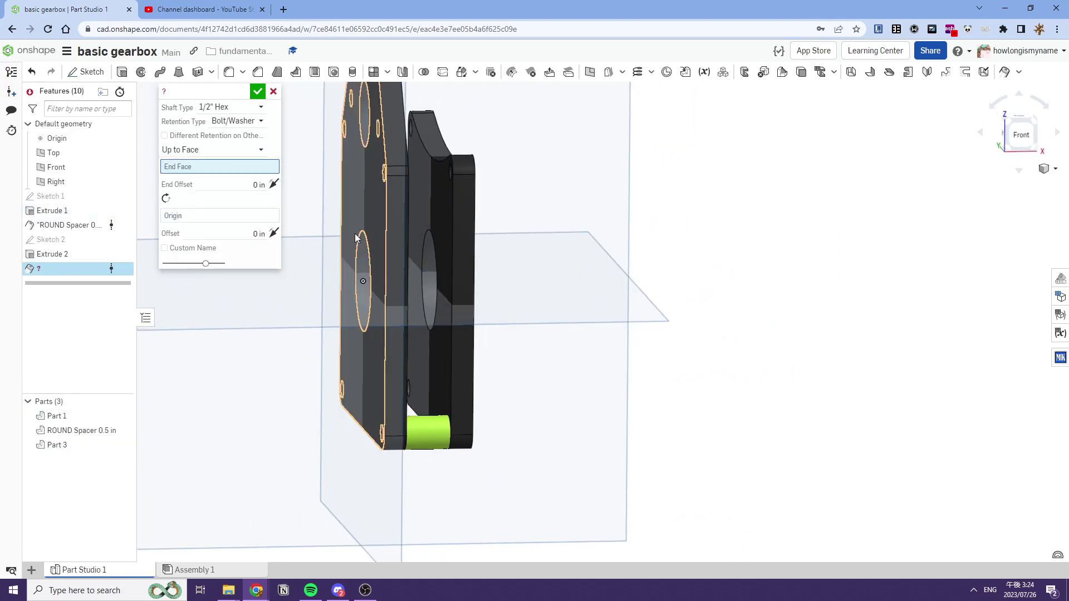
pyautogui.click(270, 178)
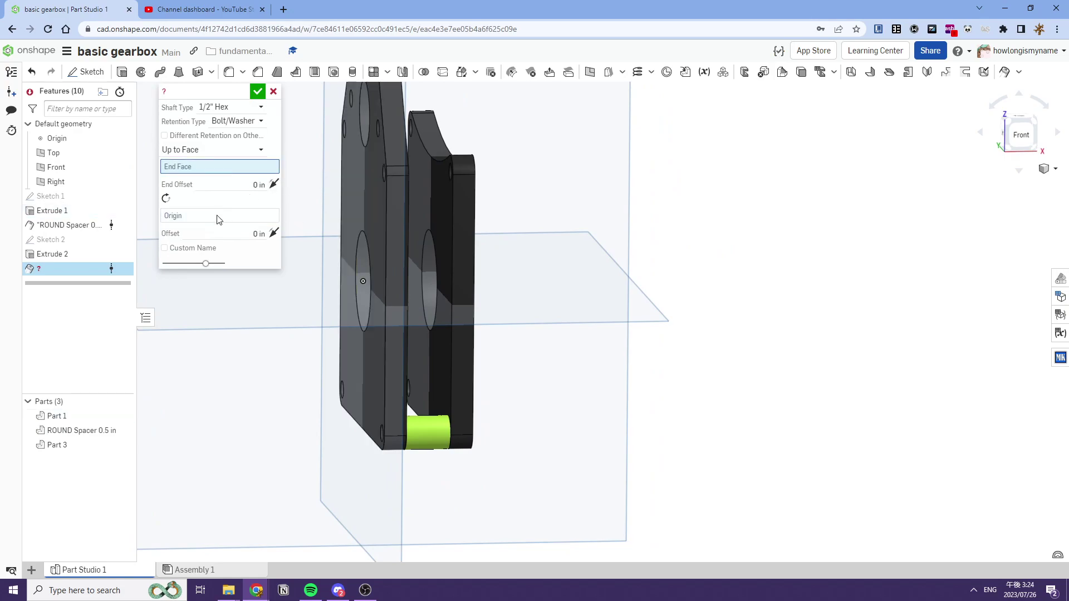
# Run the shaft from the first plate's outer central hole edge to the second plate's outer face as REV Rounded Hex
pyautogui.click(218, 218)
pyautogui.click(356, 251)
pyautogui.click(239, 170)
pyautogui.moveTo(579, 191); pyautogui.dragTo(535, 205, button='right')
pyautogui.click(505, 204)
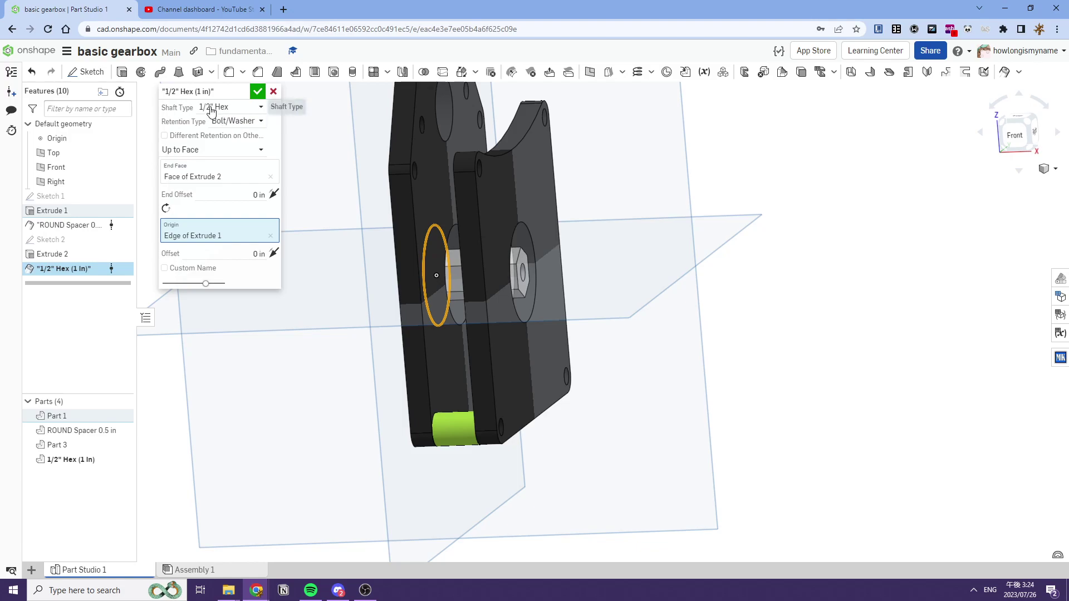
pyautogui.click(229, 107)
pyautogui.click(232, 211)
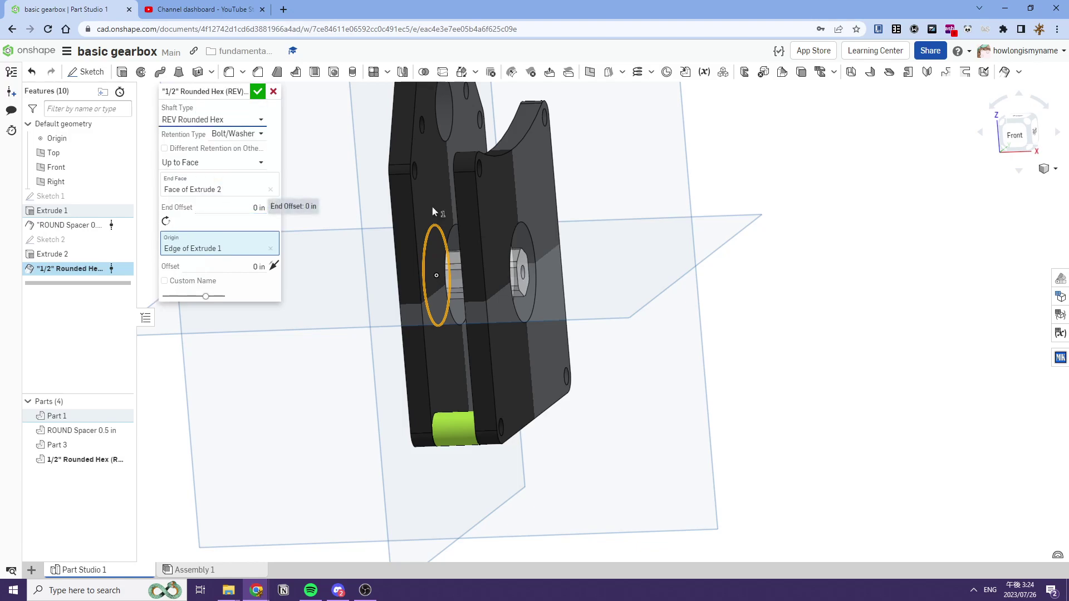
# Set the hex shaft's end offset to 1/16 in beyond the second plate's outer face
pyautogui.moveTo(491, 219); pyautogui.dragTo(413, 265, button='right')
pyautogui.scroll(4, 382, 258)
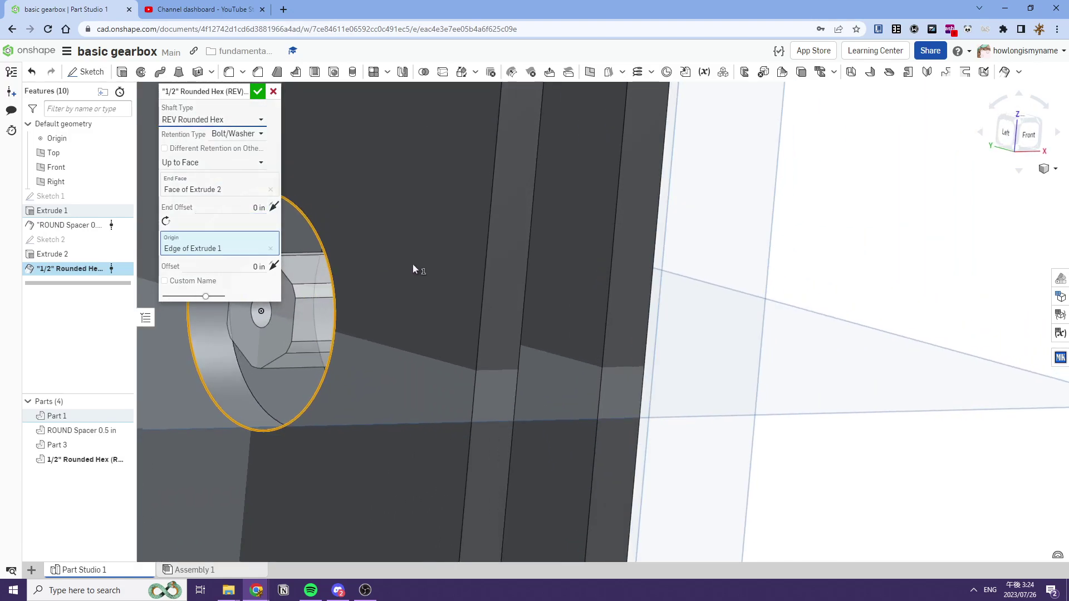
pyautogui.moveTo(423, 269); pyautogui.dragTo(611, 252, button='middle')
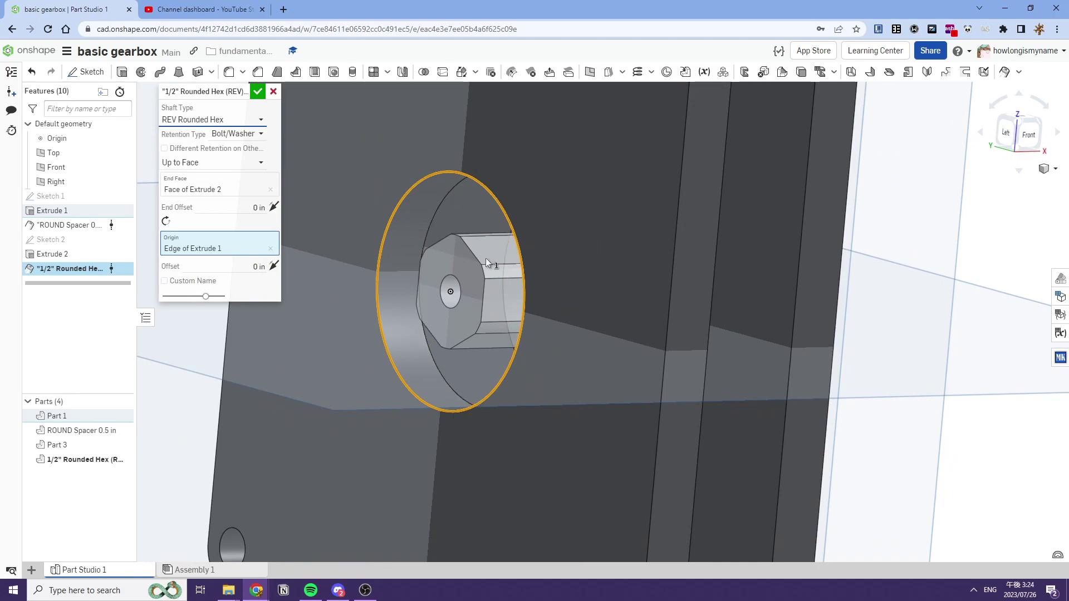
pyautogui.moveTo(488, 242); pyautogui.dragTo(540, 239, button='middle')
pyautogui.scroll(2, 540, 239)
pyautogui.moveTo(541, 239); pyautogui.dragTo(557, 321, button='right')
pyautogui.scroll(-3, 500, 243)
pyautogui.moveTo(500, 243); pyautogui.dragTo(464, 252, button='right')
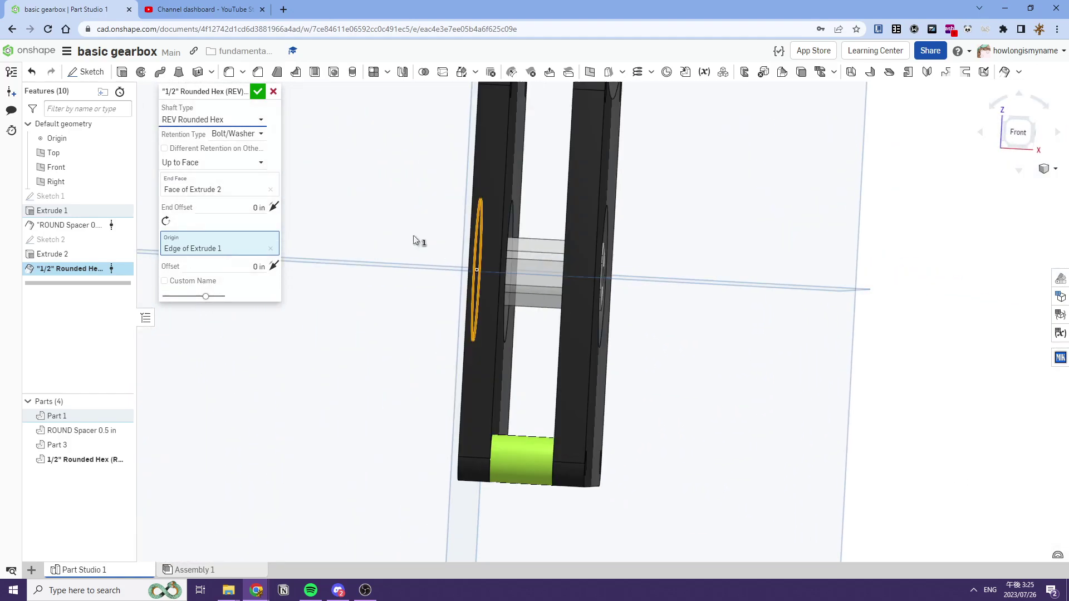
pyautogui.moveTo(414, 241); pyautogui.dragTo(394, 243, button='right')
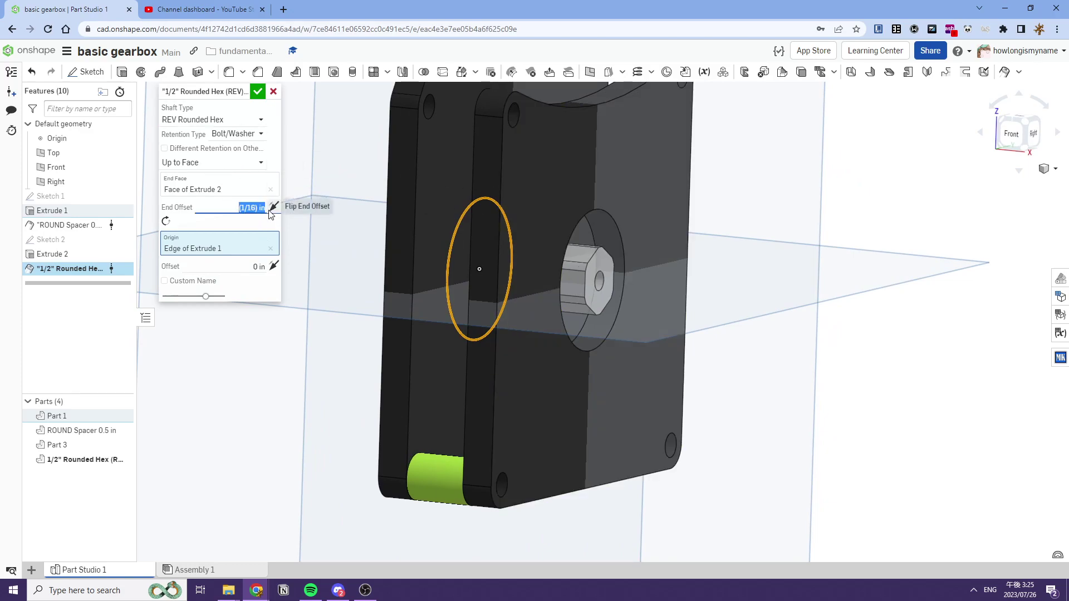
# Offset the shaft's origin end by 1/16 in, flipped outward past the first plate, and finish the shaft
pyautogui.moveTo(406, 212); pyautogui.dragTo(445, 212, button='right')
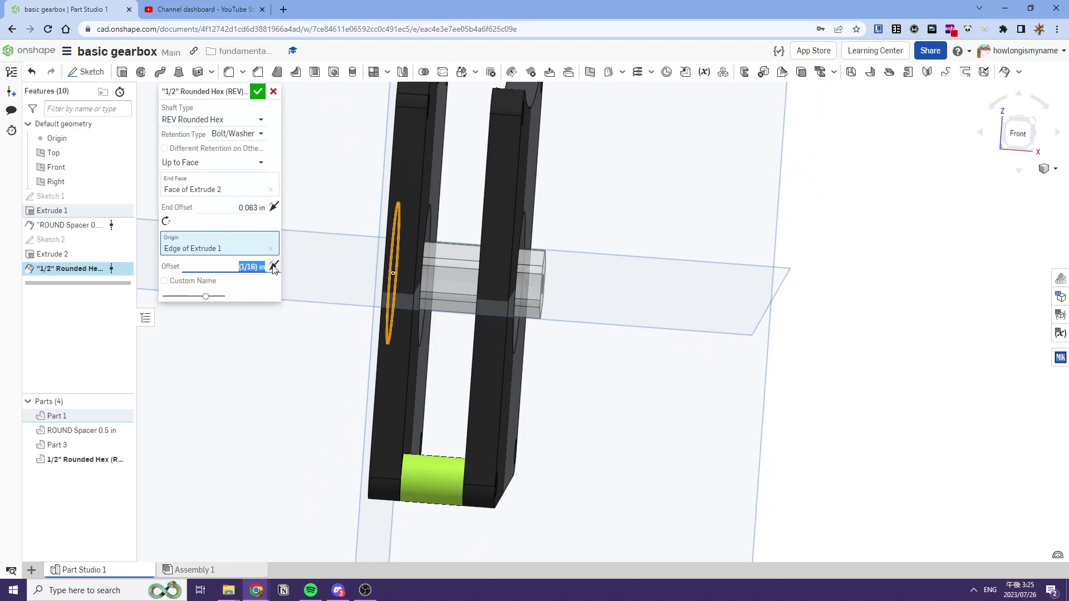
pyautogui.moveTo(374, 266); pyautogui.dragTo(406, 255, button='right')
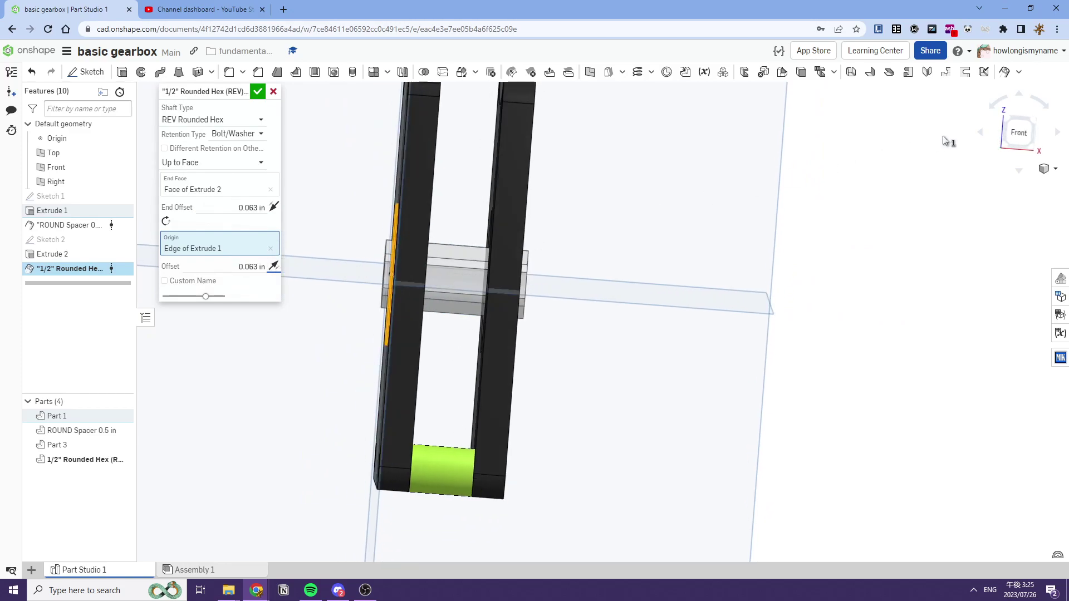
pyautogui.click(1012, 142)
pyautogui.scroll(5, 625, 317)
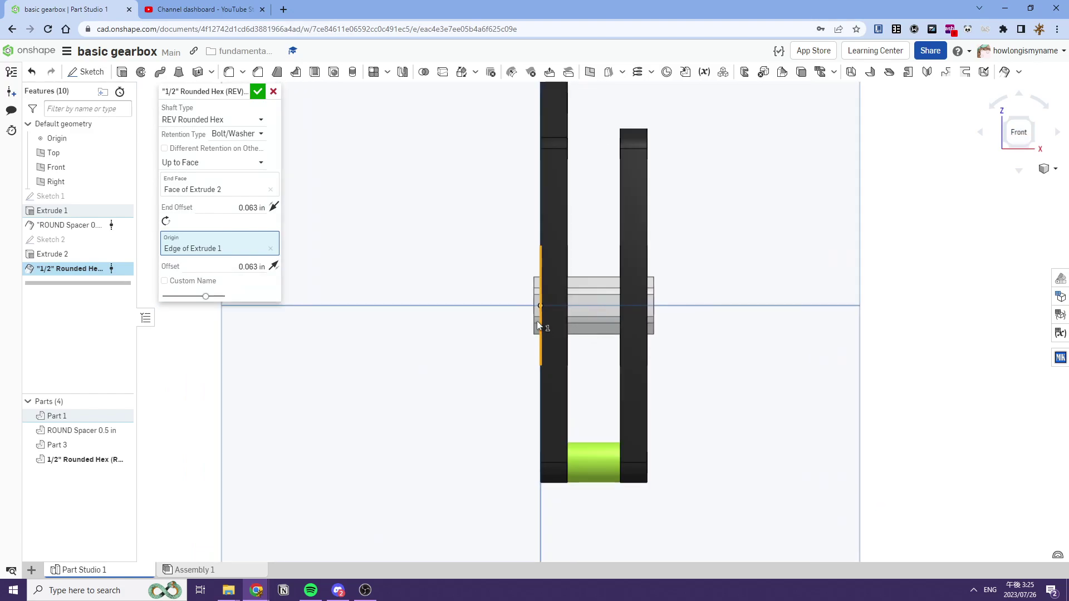
pyautogui.click(258, 92)
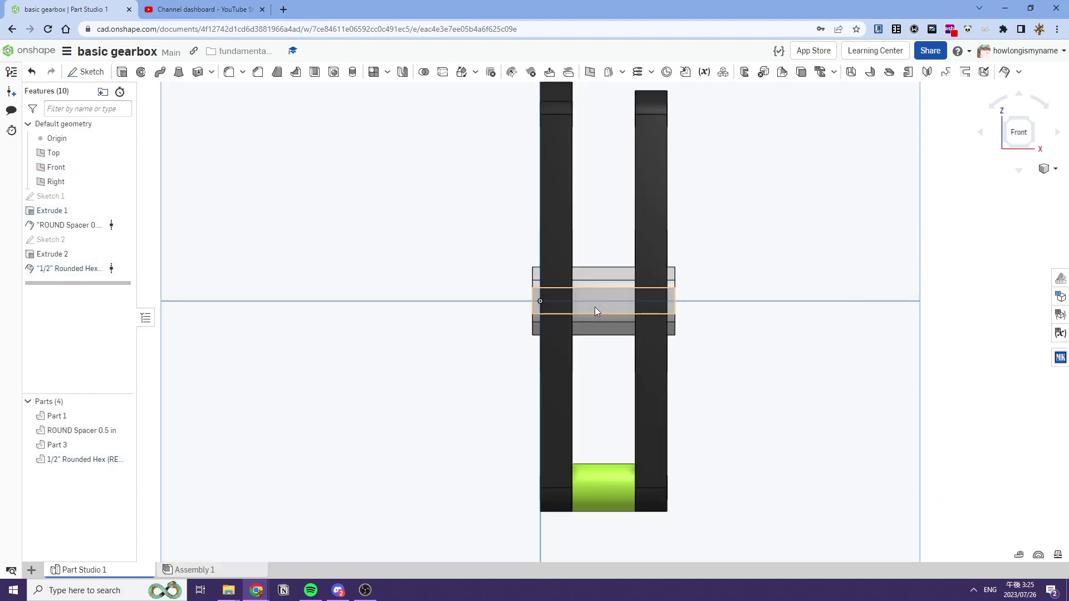
# Set the hex shaft's appearance to the dark custom colour #323232
pyautogui.rightClick(596, 309)
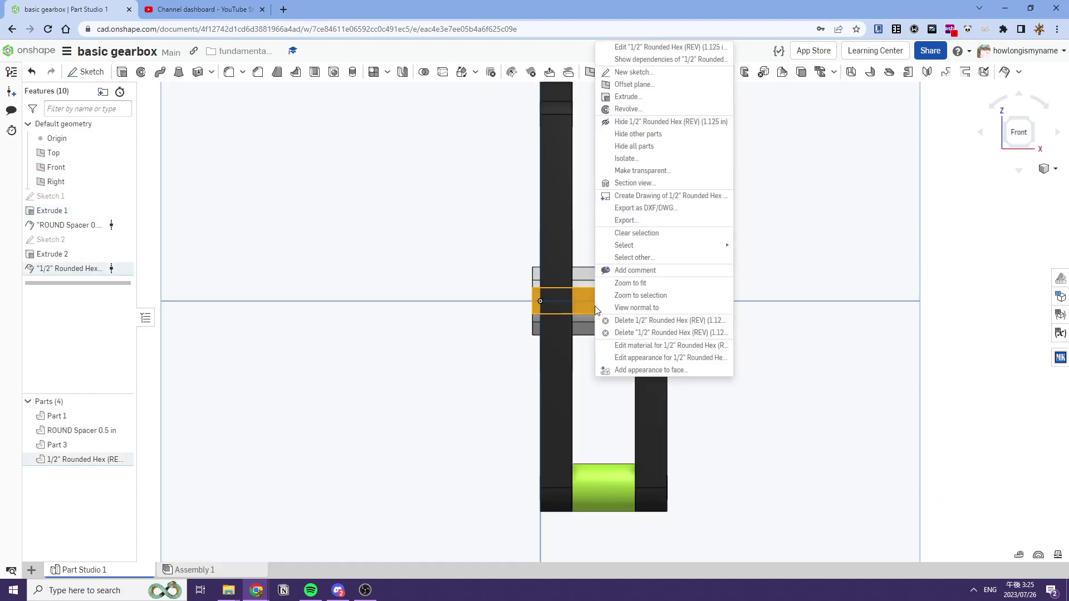
pyautogui.click(641, 358)
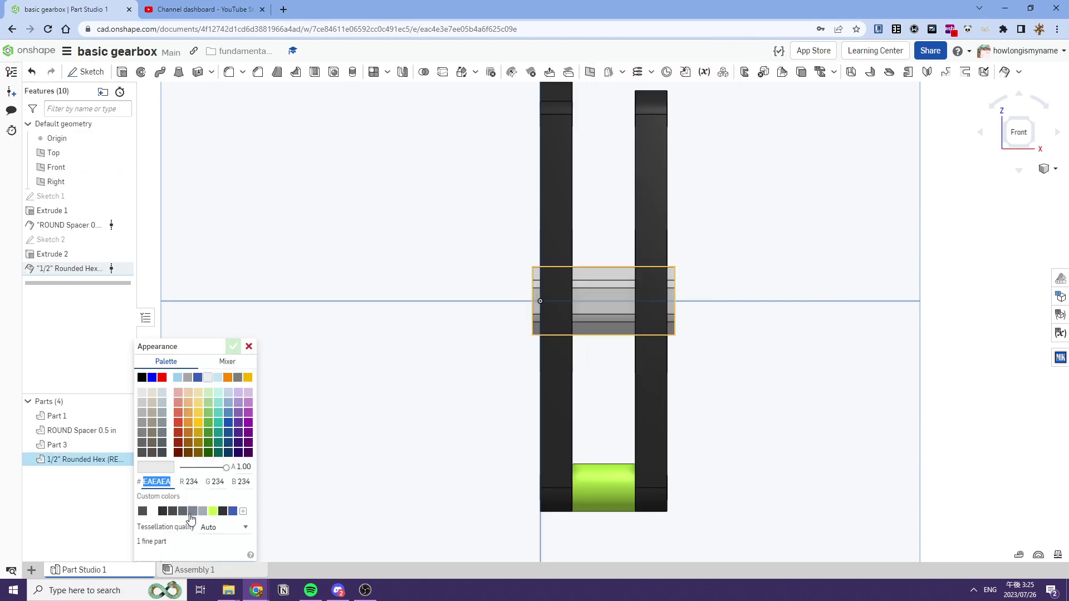
pyautogui.click(163, 511)
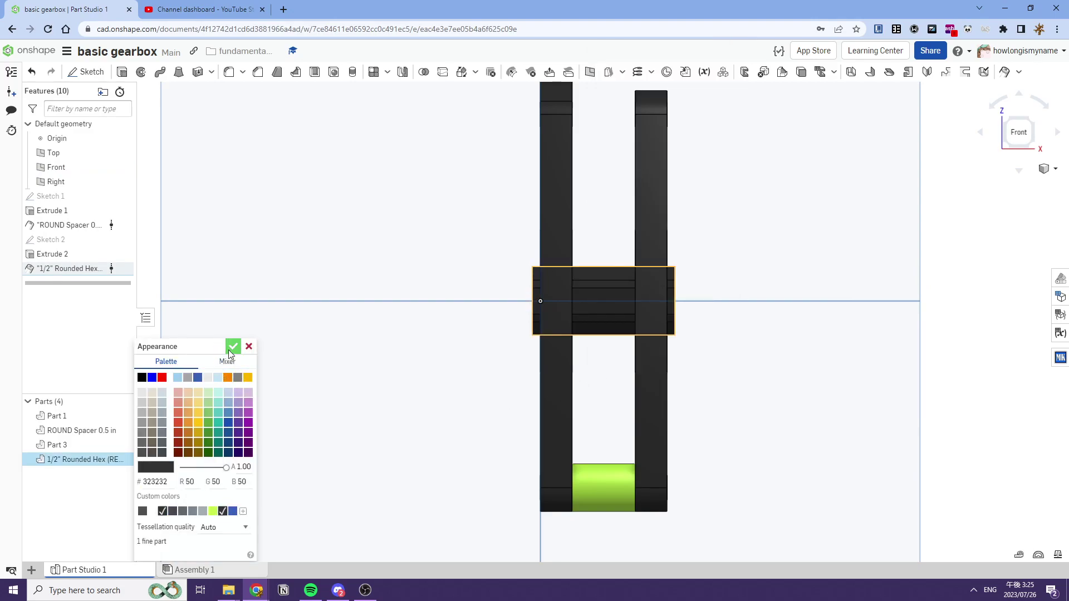
pyautogui.click(233, 348)
# Insert all parts of Part Studio 1 into Assembly 1
pyautogui.scroll(-5, 578, 289)
pyautogui.moveTo(591, 288); pyautogui.dragTo(549, 296, button='right')
pyautogui.moveTo(580, 208); pyautogui.dragTo(455, 393, button='right')
pyautogui.click(194, 569)
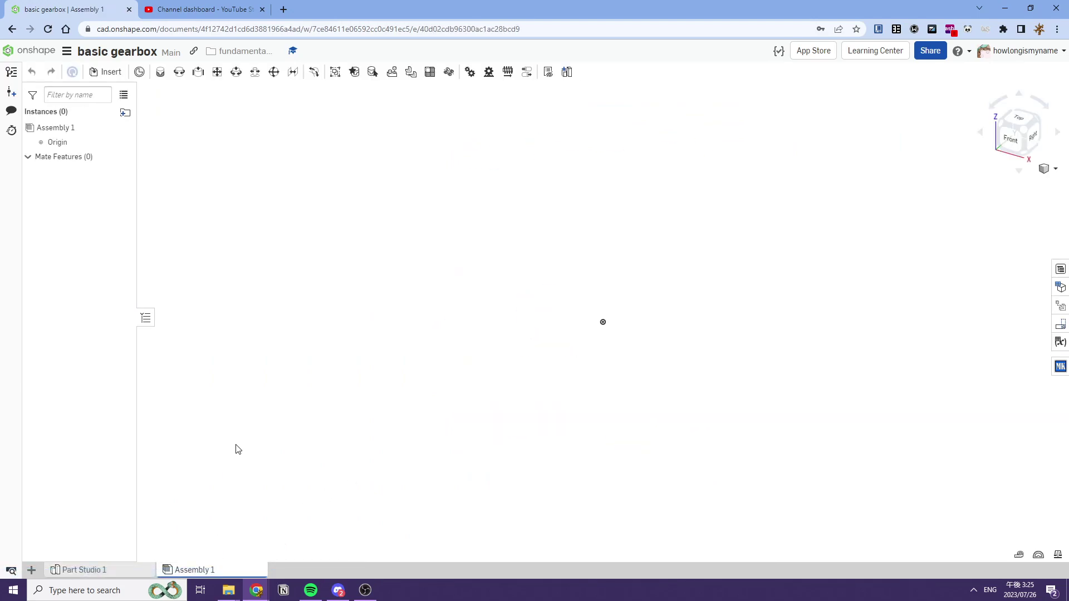
pyautogui.click(108, 72)
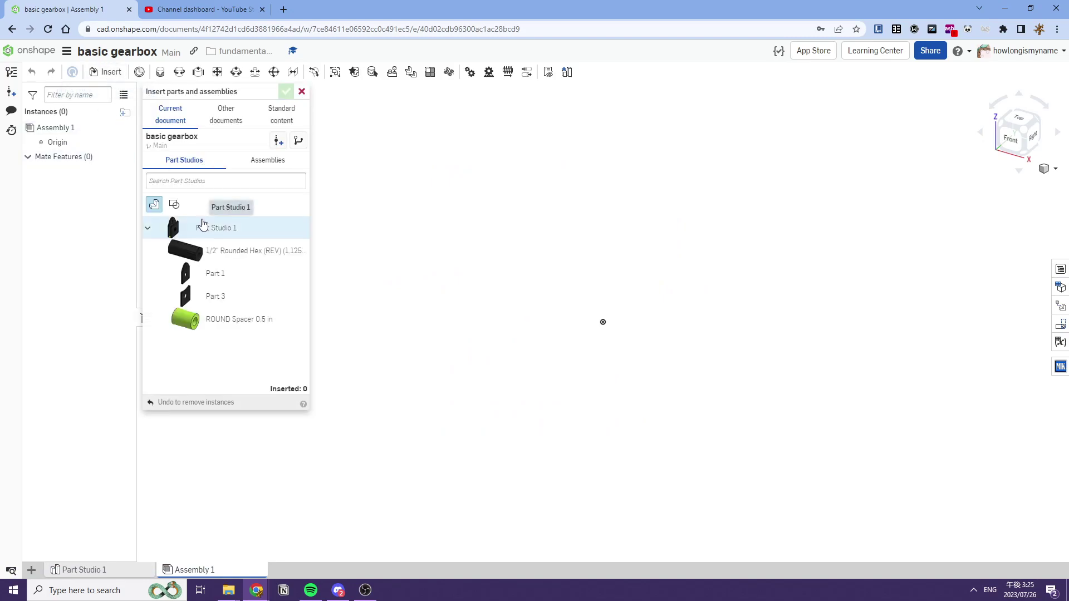
pyautogui.click(204, 225)
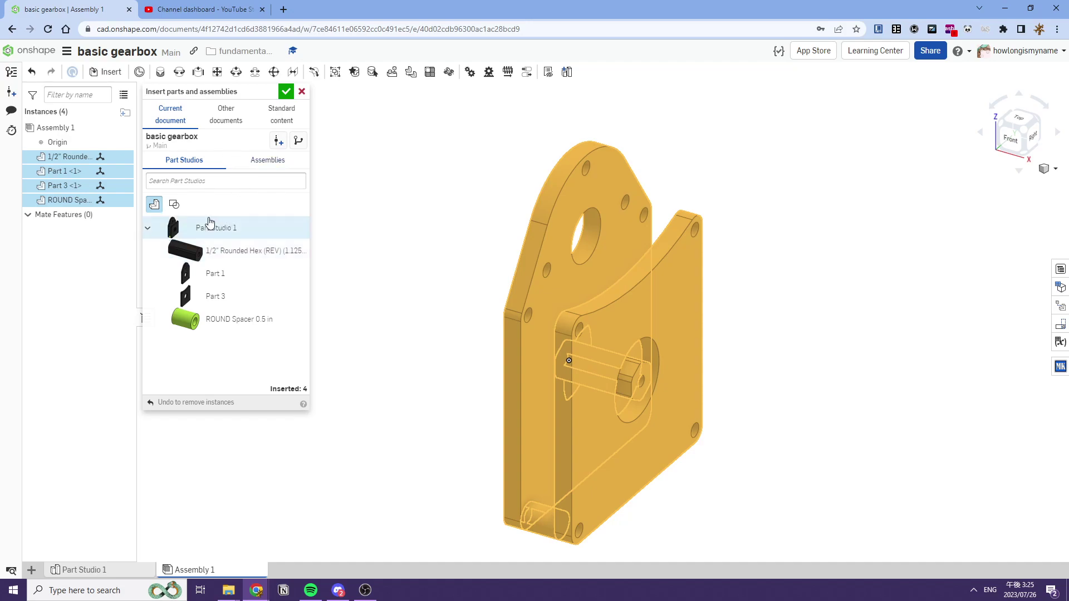
pyautogui.click(285, 92)
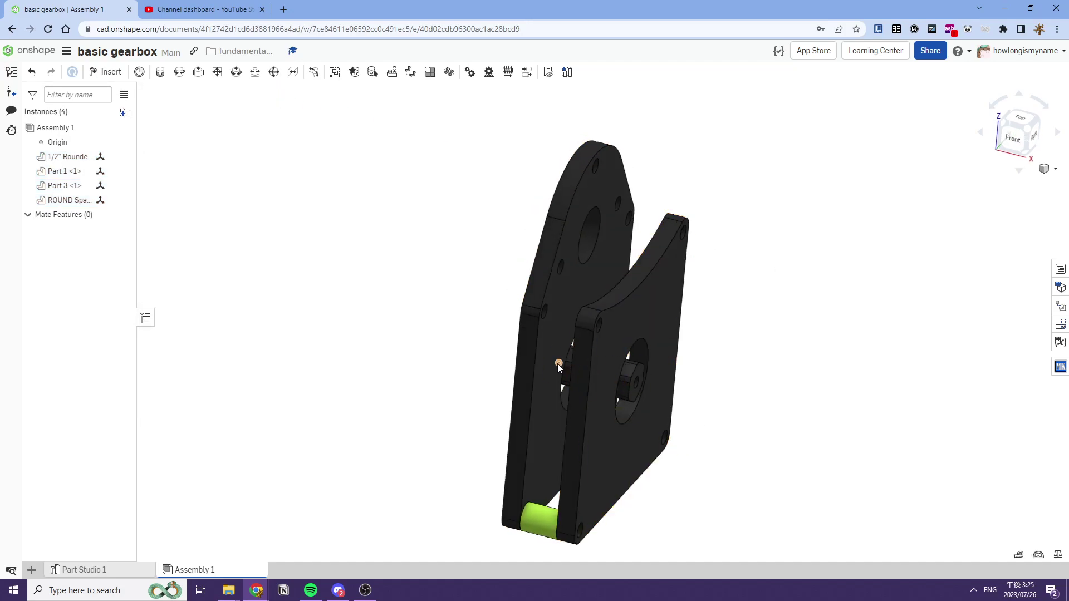
# Fix the taller first plate in place, and pull the second plate and the green spacer away from it
pyautogui.rightClick(549, 360)
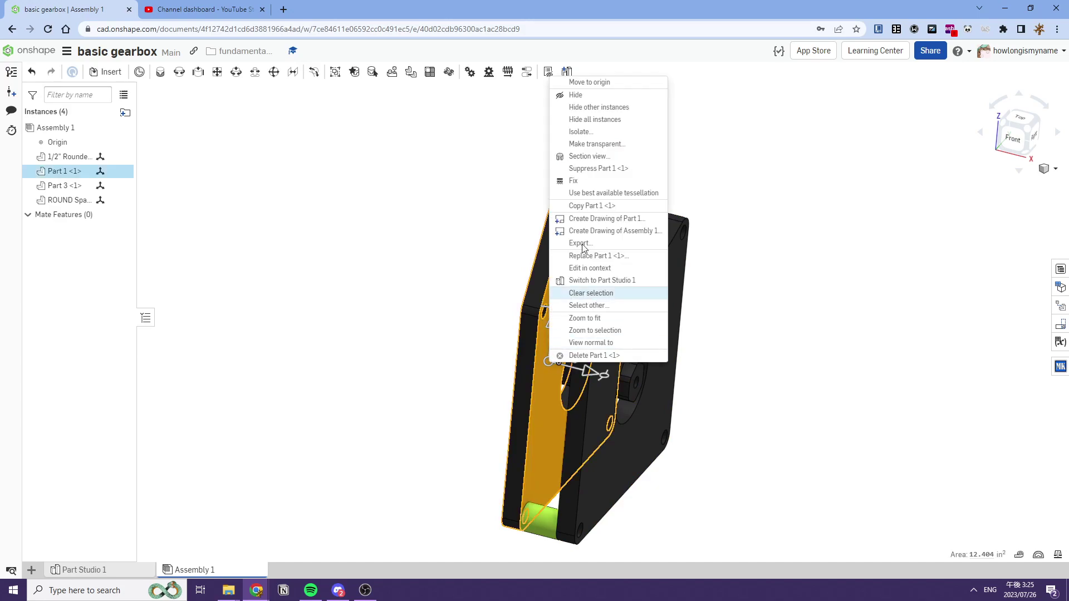
pyautogui.click(577, 183)
pyautogui.moveTo(448, 184); pyautogui.dragTo(570, 238, button='right')
pyautogui.moveTo(646, 286); pyautogui.dragTo(548, 267, button='right')
pyautogui.scroll(-3, 548, 267)
pyautogui.moveTo(548, 266); pyautogui.dragTo(485, 153, button='middle')
pyautogui.moveTo(485, 153); pyautogui.dragTo(549, 161, button='right')
pyautogui.scroll(2, 549, 266)
pyautogui.moveTo(549, 266); pyautogui.dragTo(651, 264)
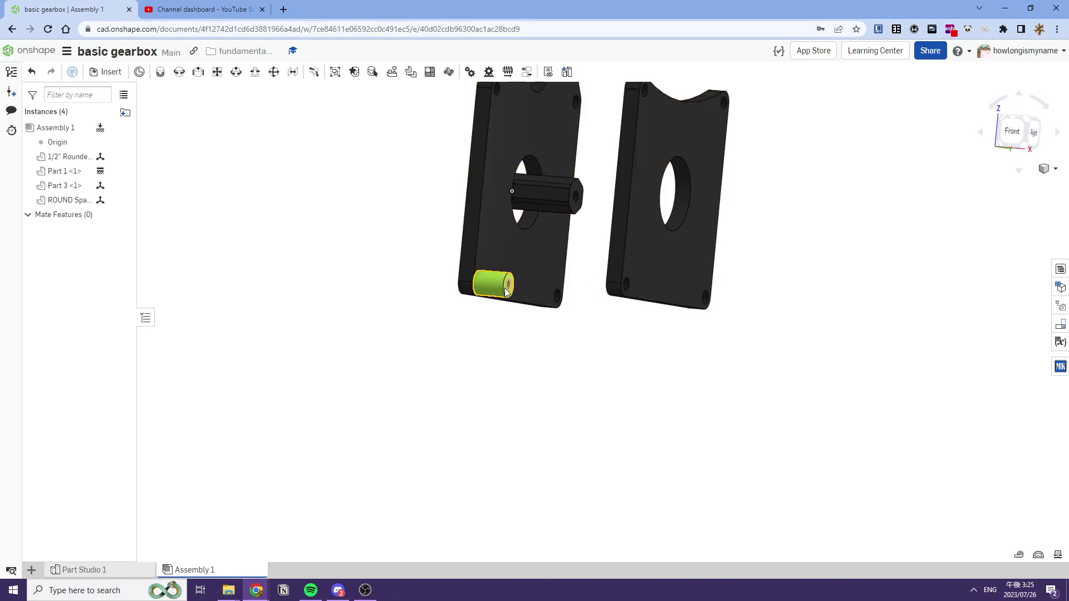
pyautogui.moveTo(507, 293); pyautogui.dragTo(546, 324)
# Fasten the spacer's end to the first plate's lower corner hole where the spacer originally sat
pyautogui.click(160, 73)
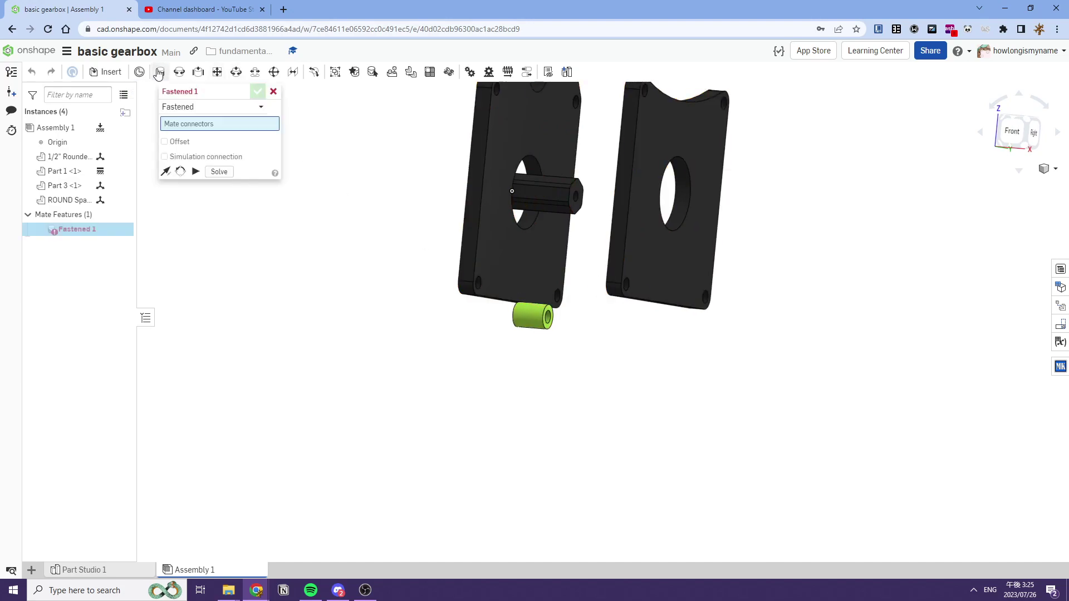
pyautogui.moveTo(506, 284)
pyautogui.mouseDown(button='right')
pyautogui.moveTo(620, 336)
pyautogui.moveTo(564, 344)
pyautogui.moveTo(491, 291)
pyautogui.moveTo(497, 281)
pyautogui.mouseUp(button='right')
pyautogui.scroll(5, 619, 335)
pyautogui.click(616, 335)
pyautogui.scroll(-3, 563, 339)
pyautogui.scroll(1, 579, 340)
pyautogui.click(497, 282)
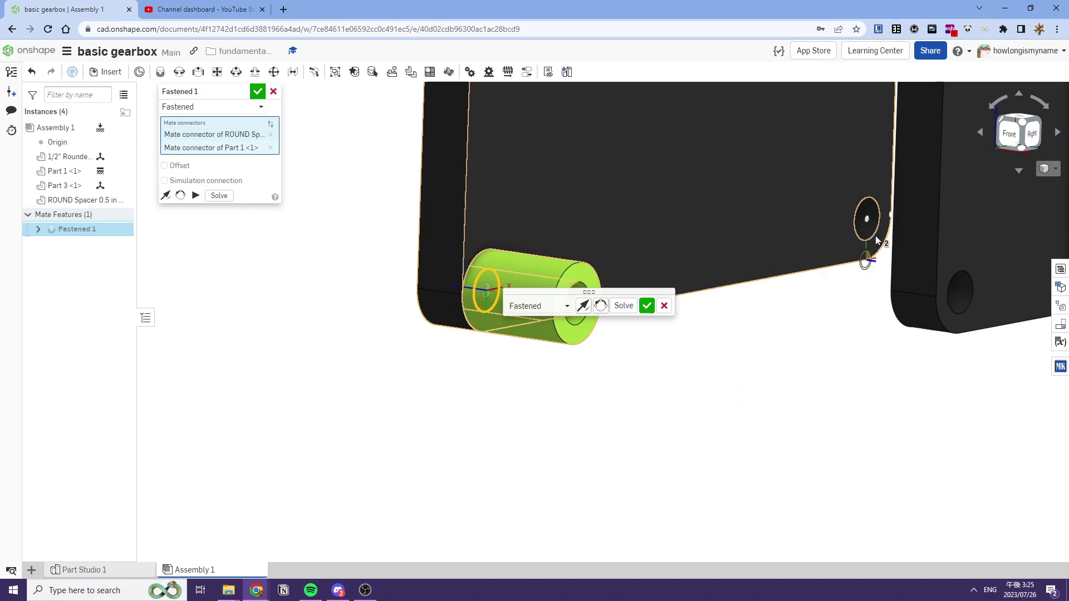
pyautogui.click(646, 306)
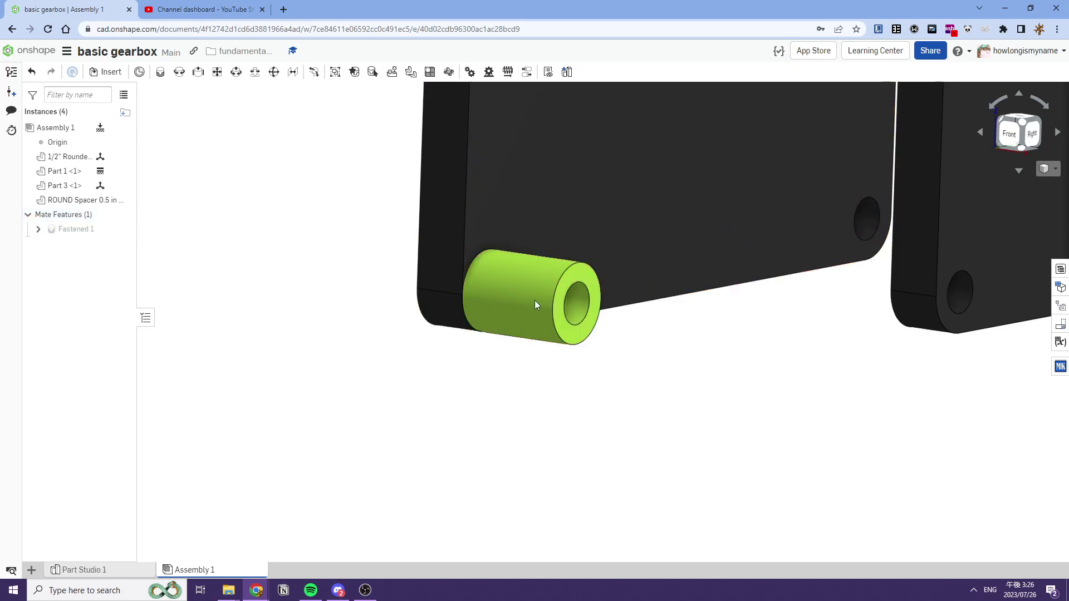
# Replicate the fastened spacer onto the first plate's three other spacer holes by matching individual hole edges
pyautogui.click(392, 73)
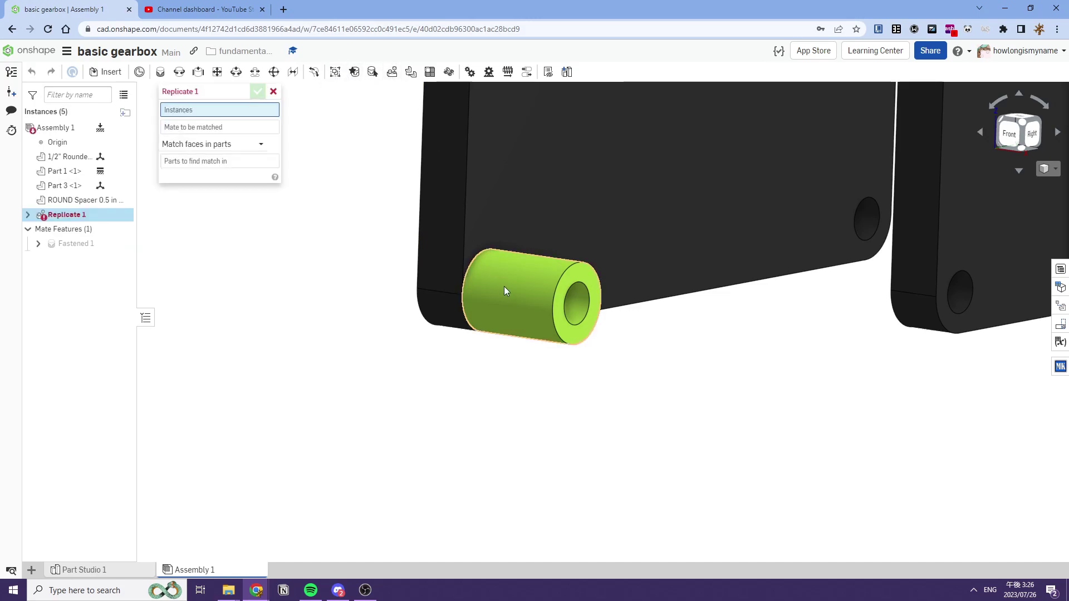
pyautogui.click(211, 167)
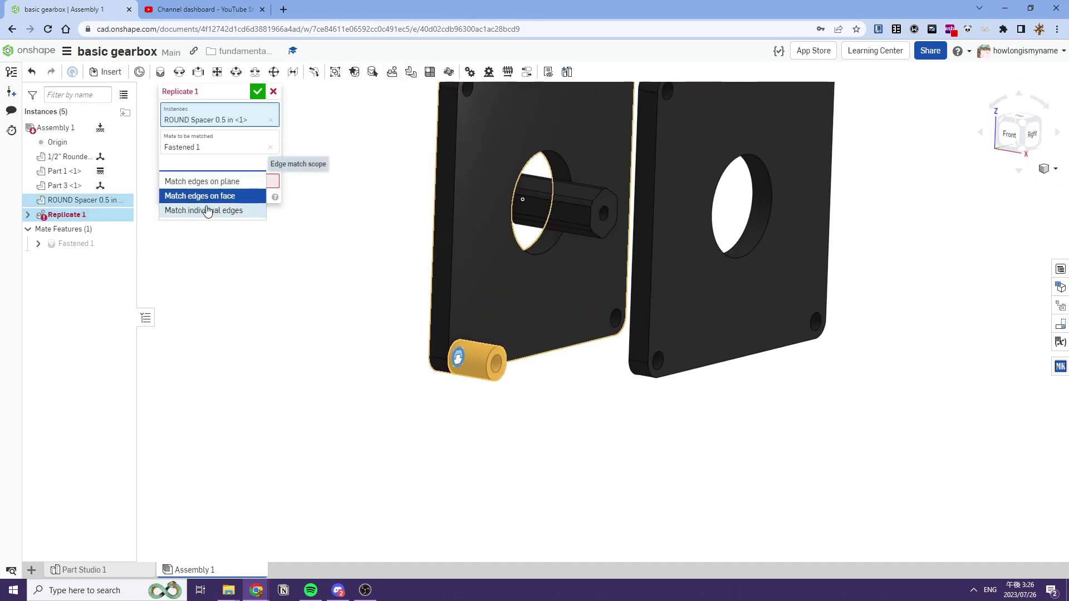
pyautogui.click(207, 210)
pyautogui.scroll(-3, 449, 292)
pyautogui.click(449, 211)
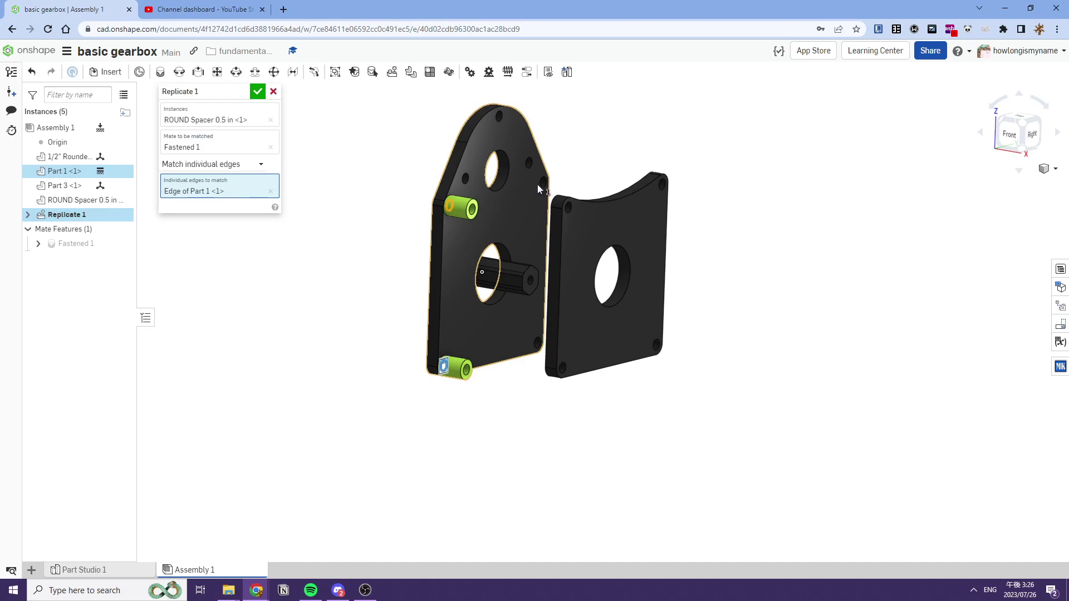
pyautogui.click(540, 185)
pyautogui.click(537, 342)
pyautogui.moveTo(535, 336); pyautogui.dragTo(482, 260, button='right')
pyautogui.click(273, 93)
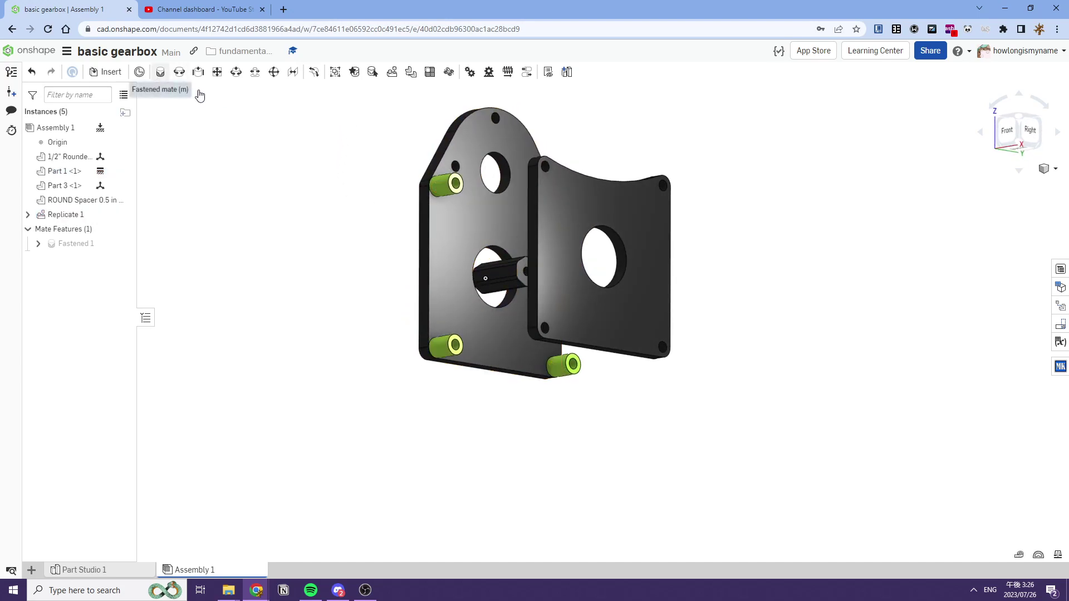
# Fasten the second plate's lower corner hole to the free end of the matching spacer
pyautogui.click(161, 72)
pyautogui.moveTo(535, 237); pyautogui.dragTo(618, 245, button='right')
pyautogui.scroll(3, 520, 293)
pyautogui.click(535, 349)
pyautogui.moveTo(535, 349); pyautogui.dragTo(452, 368, button='right')
pyautogui.scroll(8, 452, 368)
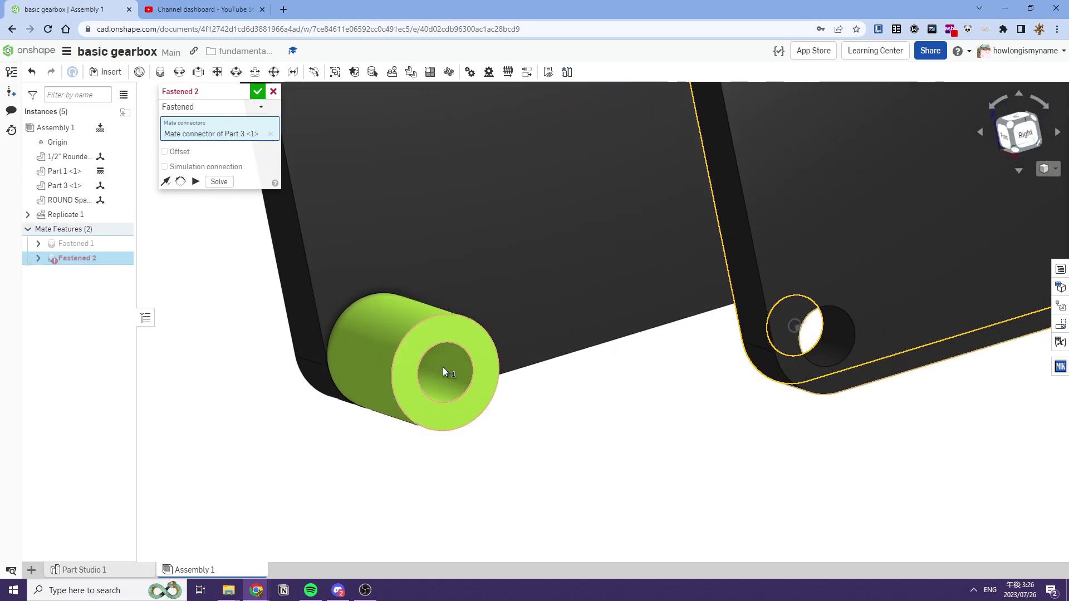
pyautogui.click(443, 370)
pyautogui.scroll(-5, 444, 370)
pyautogui.click(592, 396)
pyautogui.press('m')
pyautogui.scroll(-5, 510, 282)
pyautogui.moveTo(510, 282); pyautogui.dragTo(499, 368, button='middle')
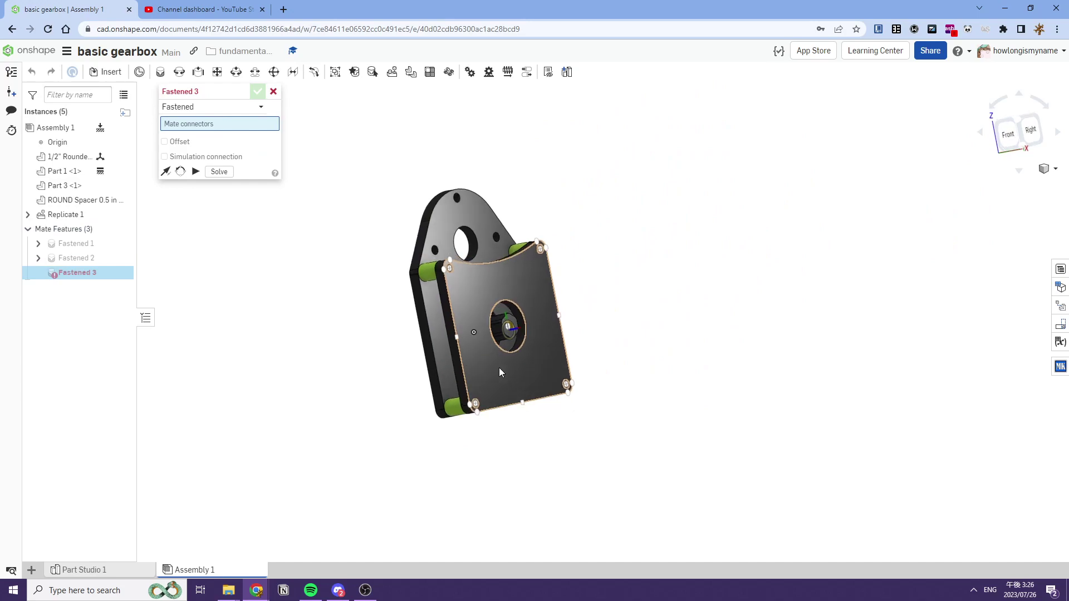
pyautogui.press('Escape')
# Search the parts library for neo and insert the NEO Brushless Motor V1.1 (REV-21-1650)
pyautogui.moveTo(499, 368); pyautogui.dragTo(579, 330, button='right')
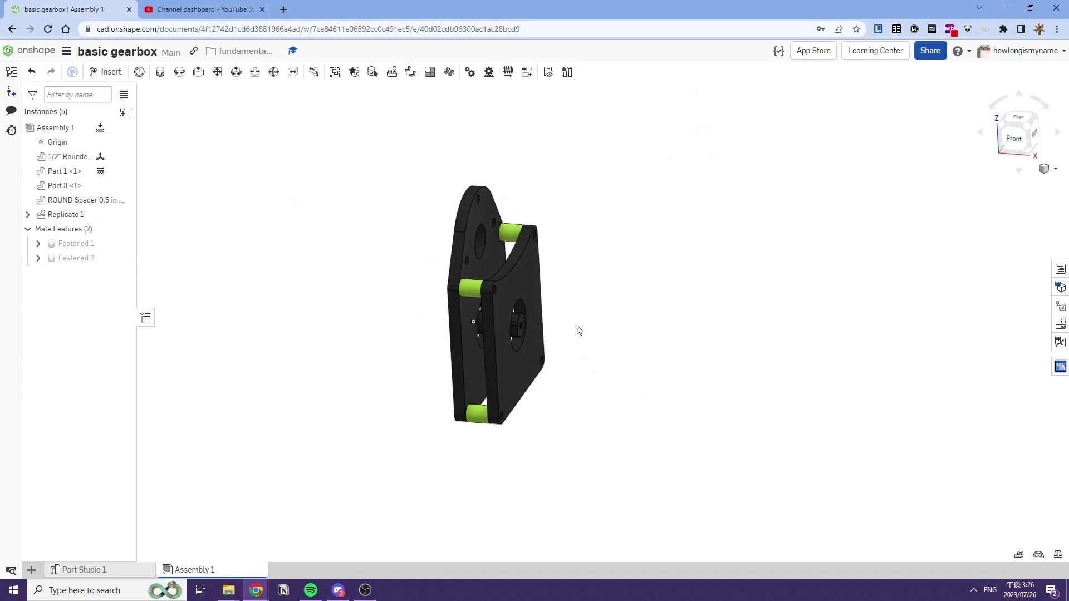
pyautogui.click(1061, 366)
pyautogui.click(767, 106)
pyautogui.write('neo')
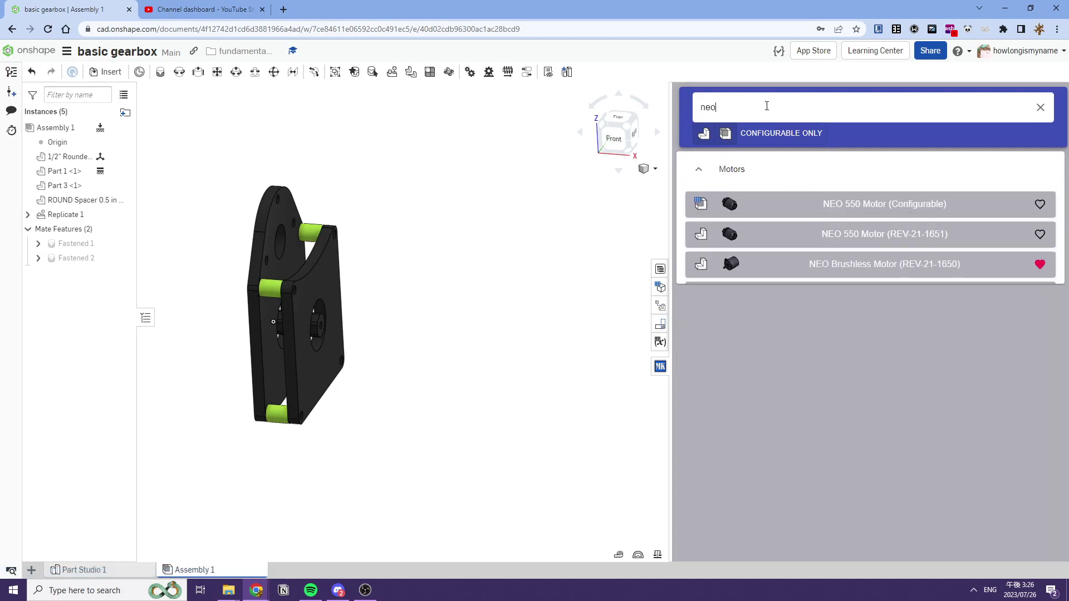
pyautogui.click(846, 301)
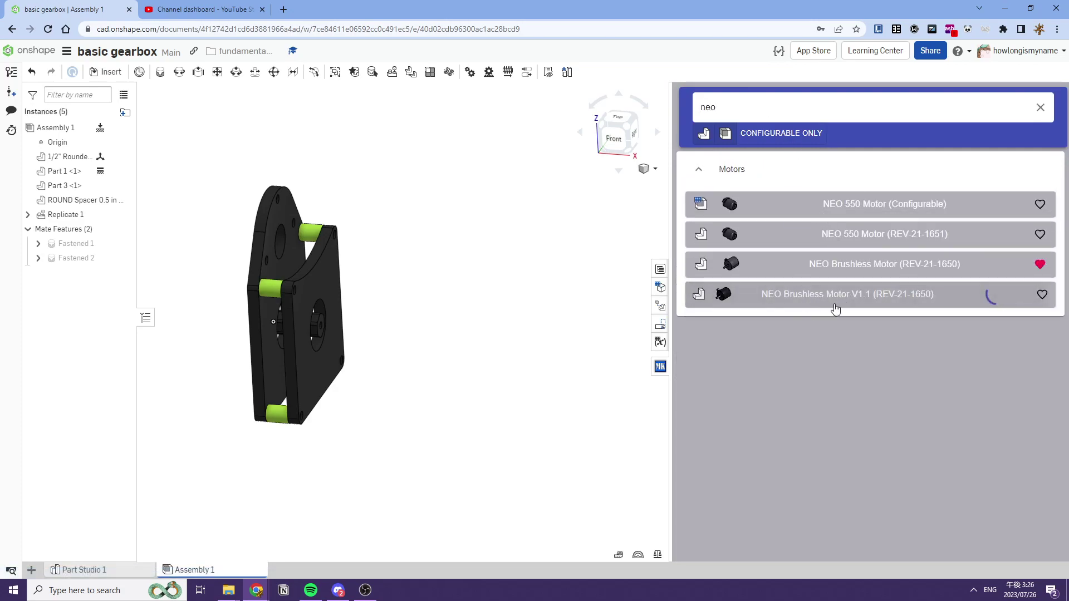
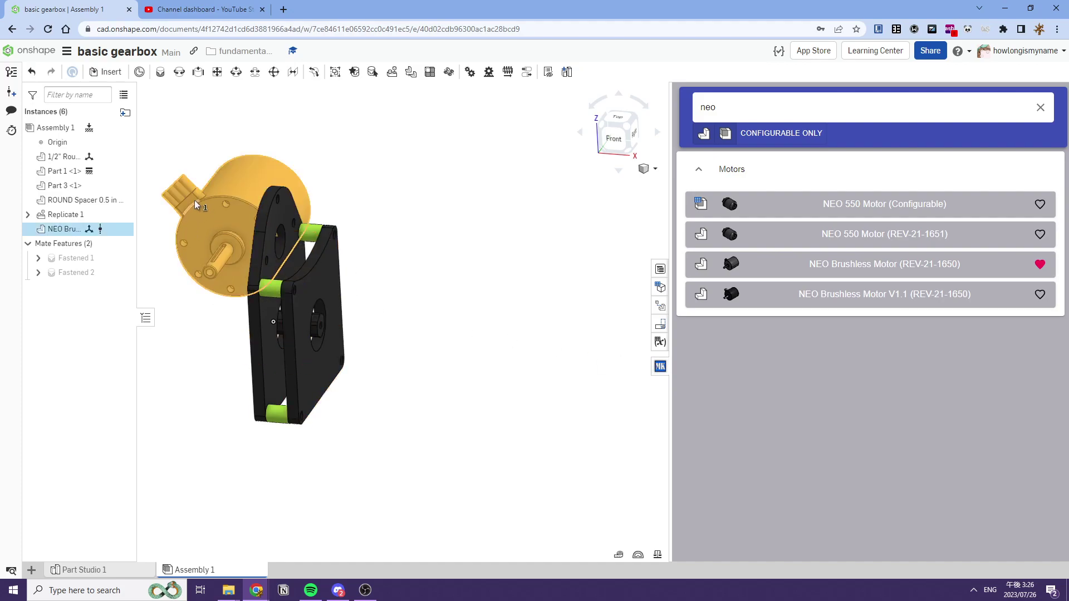
# Fasten the NEO motor's front face to the first plate's upper hole, flipping and rotating the motor so its shaft passes through
pyautogui.click(397, 266)
pyautogui.click(160, 71)
pyautogui.scroll(2, 359, 208)
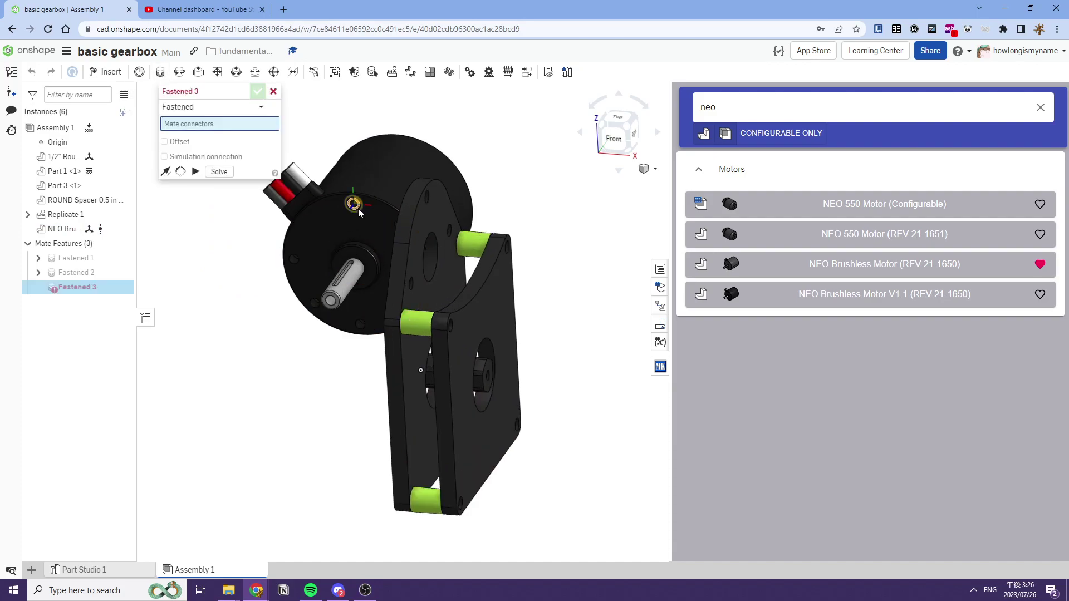
pyautogui.click(351, 263)
pyautogui.scroll(2, 395, 292)
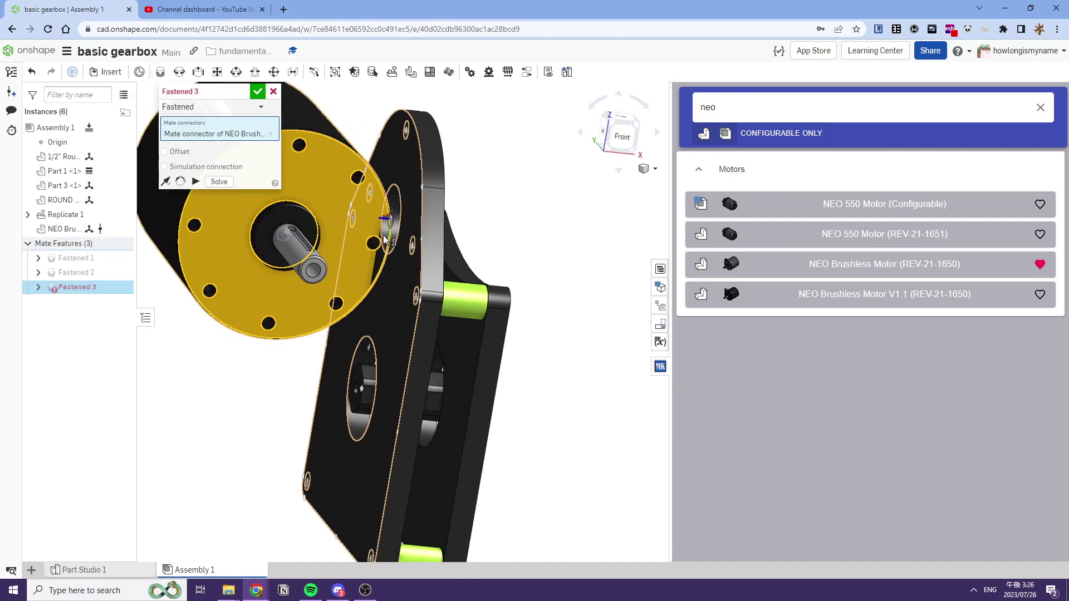
pyautogui.click(388, 225)
pyautogui.click(471, 252)
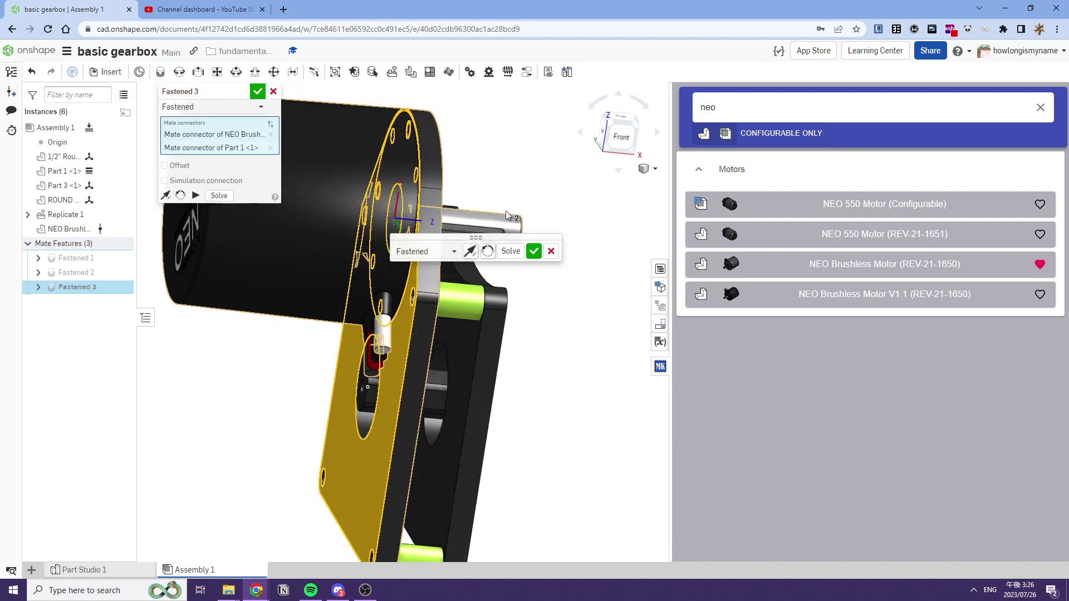
pyautogui.moveTo(512, 220); pyautogui.dragTo(482, 222, button='right')
pyautogui.click(487, 252)
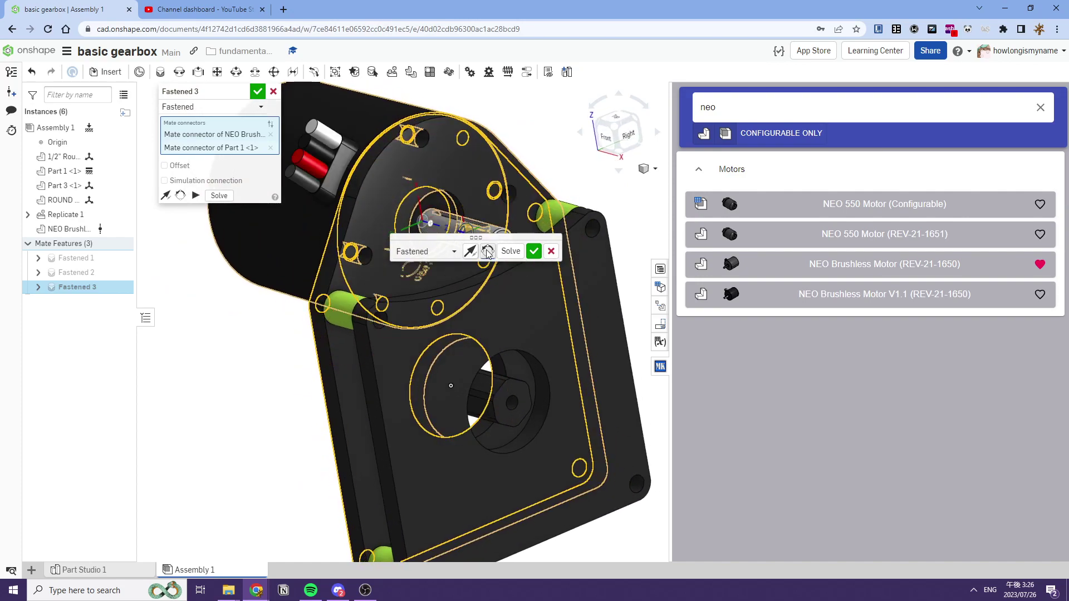
pyautogui.click(534, 251)
pyautogui.press('m')
pyautogui.moveTo(423, 248); pyautogui.dragTo(428, 214, button='right')
pyautogui.press('Escape')
# Search the parts library for 12t and insert the 12t 20dp Aluminum Cim Pinion (217-2614)
pyautogui.hotkey('ctrl', 'a')
pyautogui.write('12t')
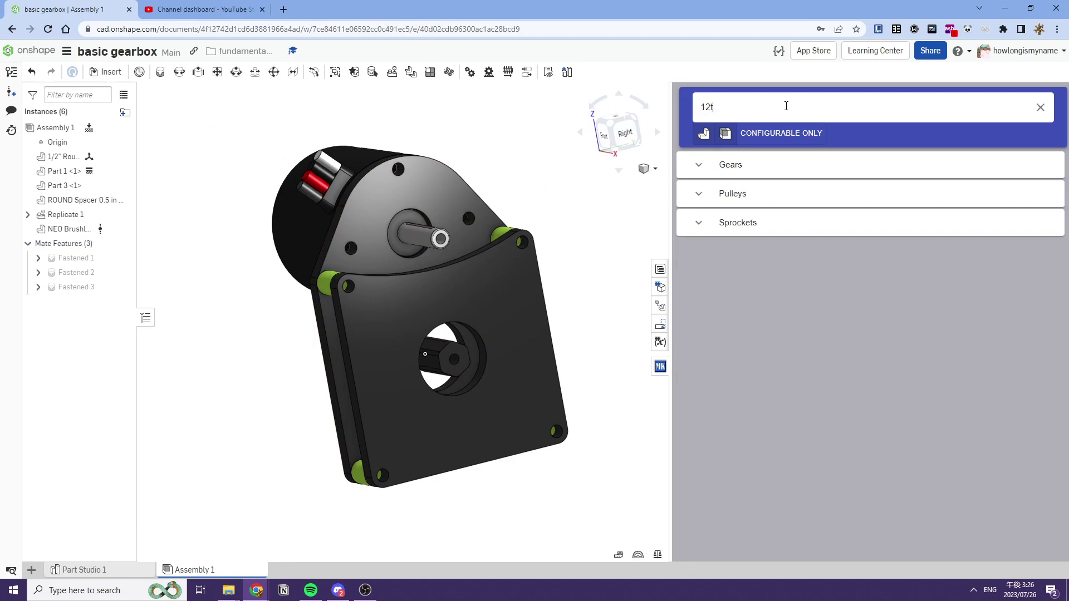
pyautogui.click(766, 173)
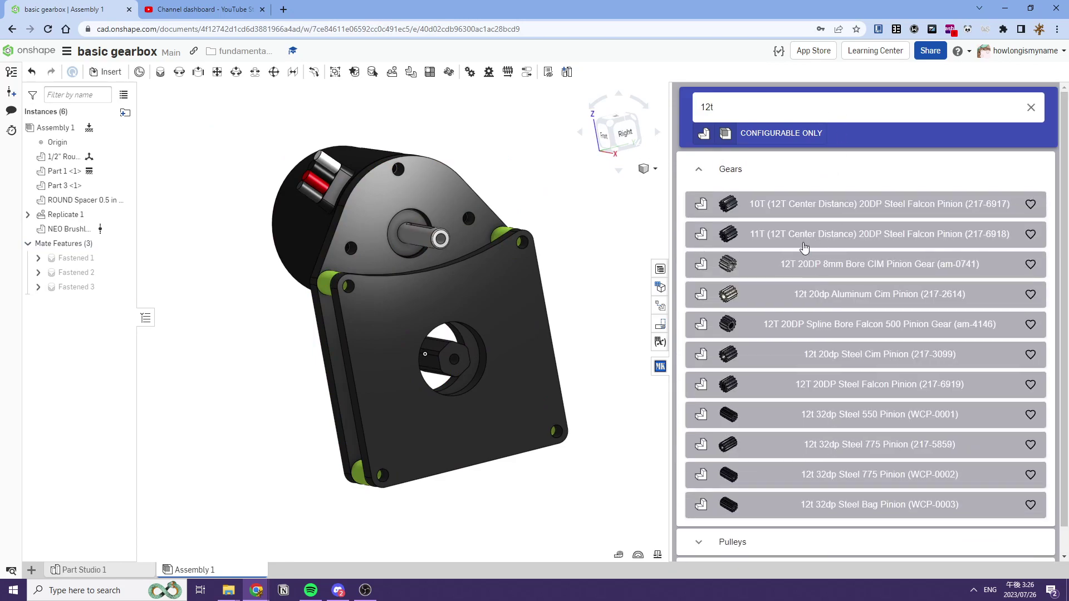
pyautogui.click(838, 301)
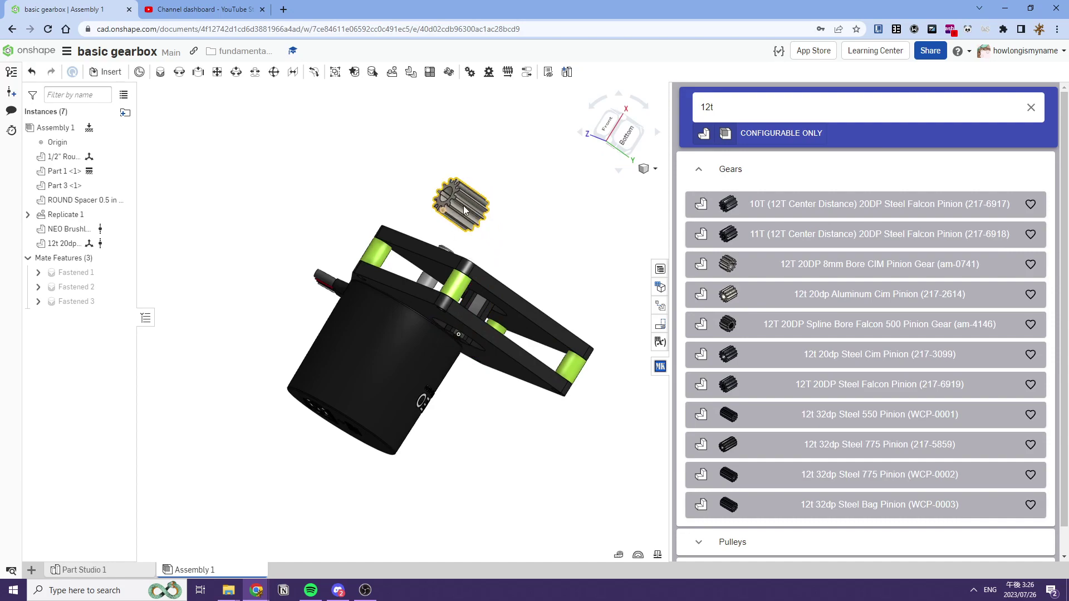
# Fasten the end face centre of the 12t pinion's bore to the base of the NEO motor shaft
pyautogui.click(160, 73)
pyautogui.scroll(5, 423, 196)
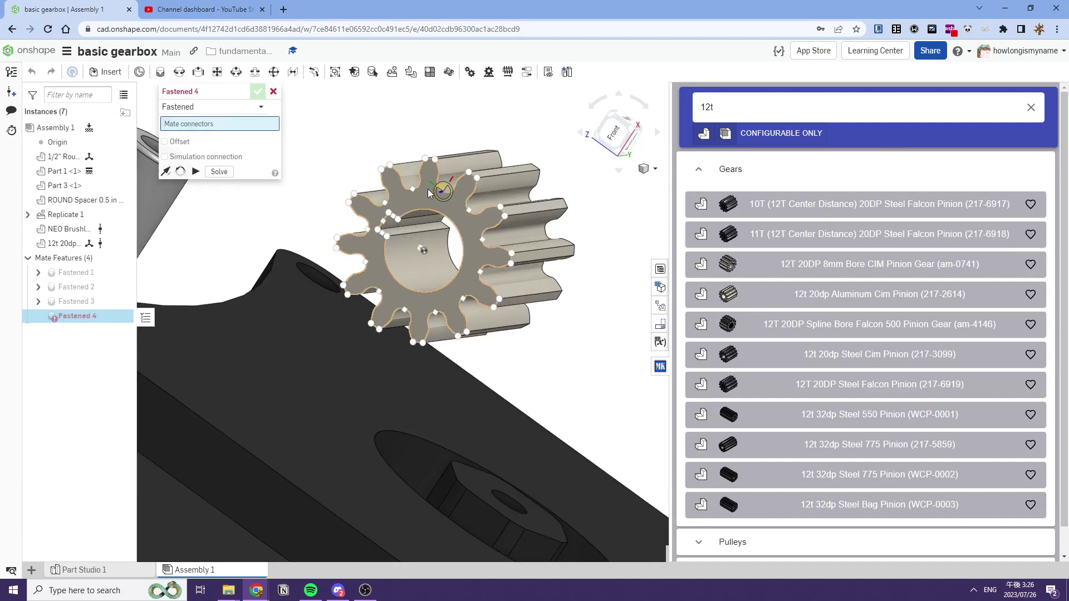
pyautogui.scroll(5, 423, 196)
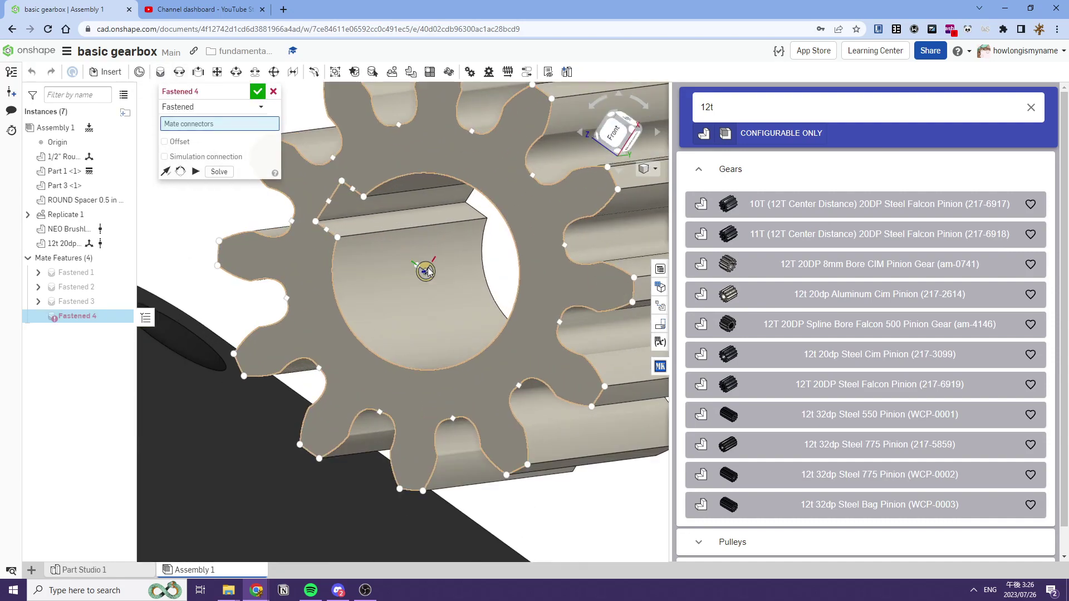
pyautogui.click(427, 268)
pyautogui.scroll(-5, 428, 270)
pyautogui.moveTo(428, 269); pyautogui.dragTo(456, 334, button='right')
pyautogui.scroll(-4, 457, 337)
pyautogui.scroll(3, 412, 251)
pyautogui.moveTo(404, 261); pyautogui.dragTo(421, 285, button='right')
pyautogui.scroll(1, 399, 166)
pyautogui.click(415, 157)
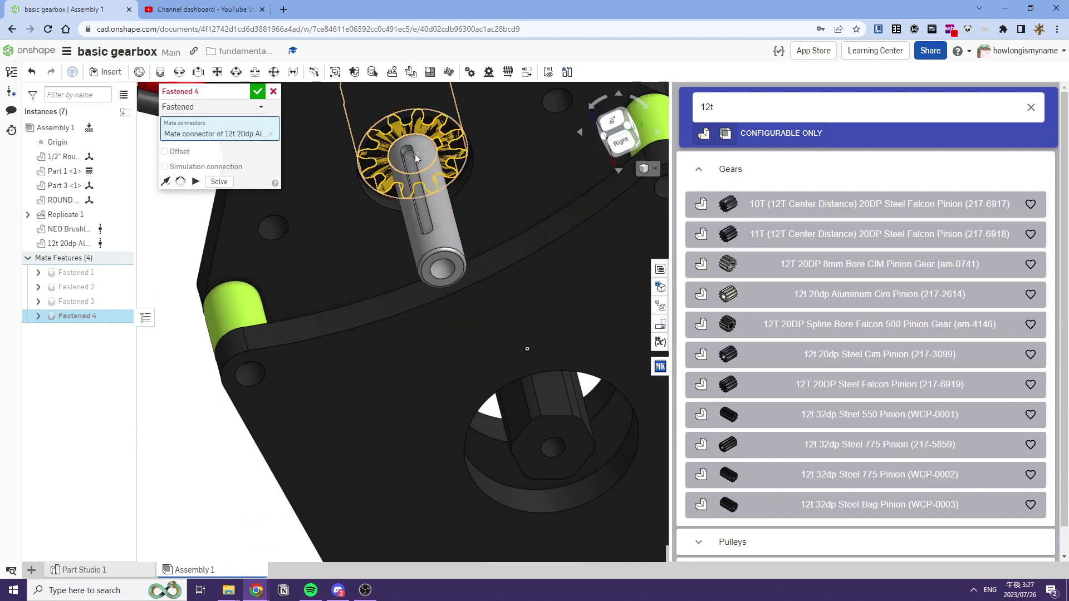
pyautogui.click(565, 177)
pyautogui.moveTo(562, 184); pyautogui.dragTo(524, 209, button='right')
pyautogui.scroll(-2, 503, 195)
pyautogui.press('Escape')
# Search the parts library for 64t and insert the 64t 20dp Aluminum 1/2" Hex Bore Pocketed Gear (WCP-0122)
pyautogui.click(777, 103)
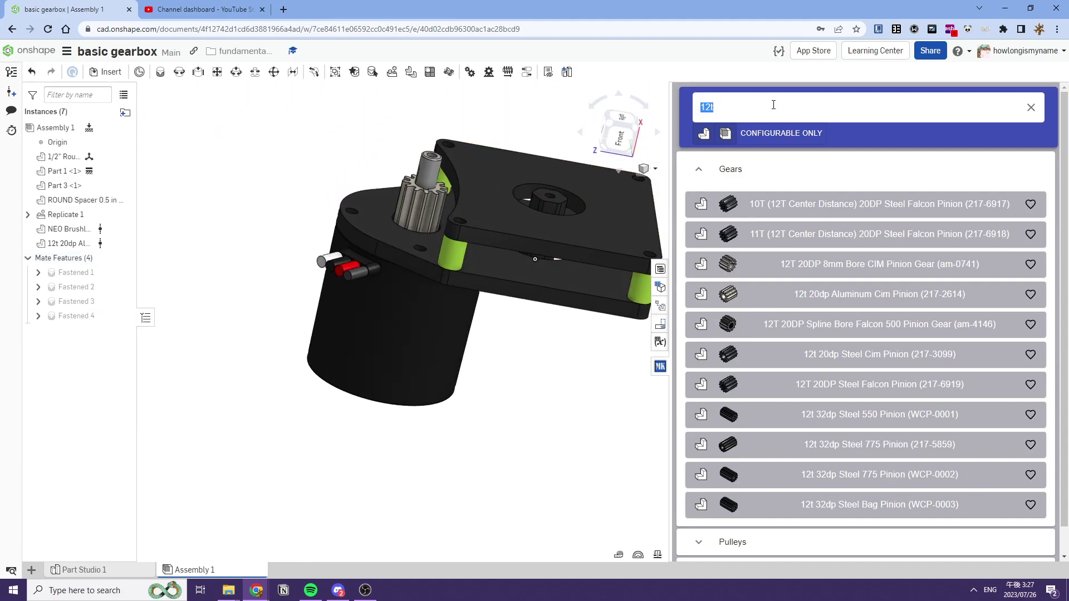
pyautogui.write('74')
pyautogui.press('BackSpace')
pyautogui.press('BackSpace')
pyautogui.write('64')
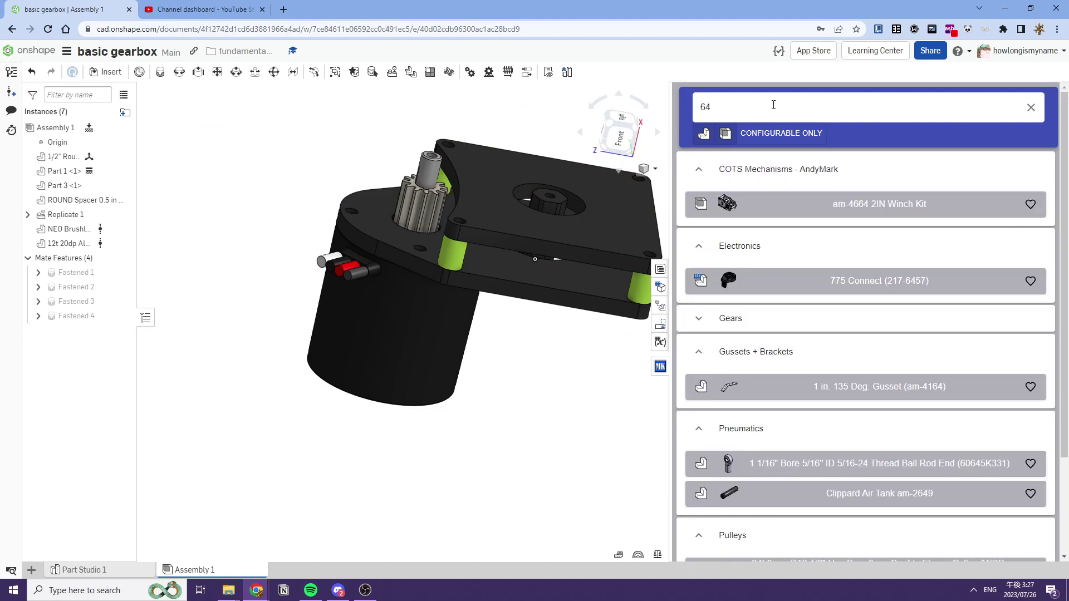
pyautogui.write('t')
pyautogui.click(810, 173)
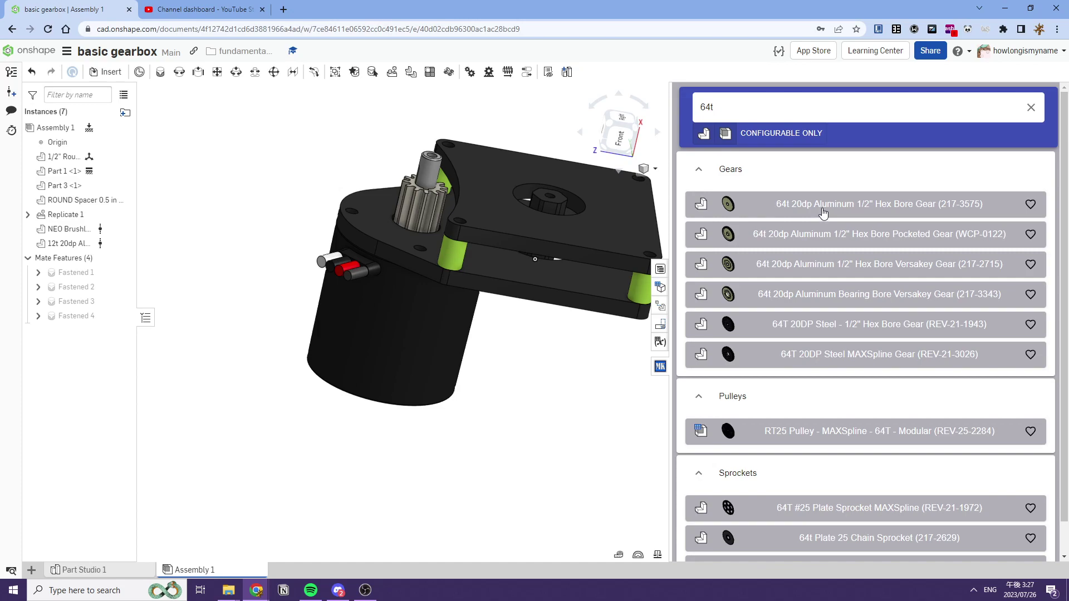
pyautogui.click(783, 235)
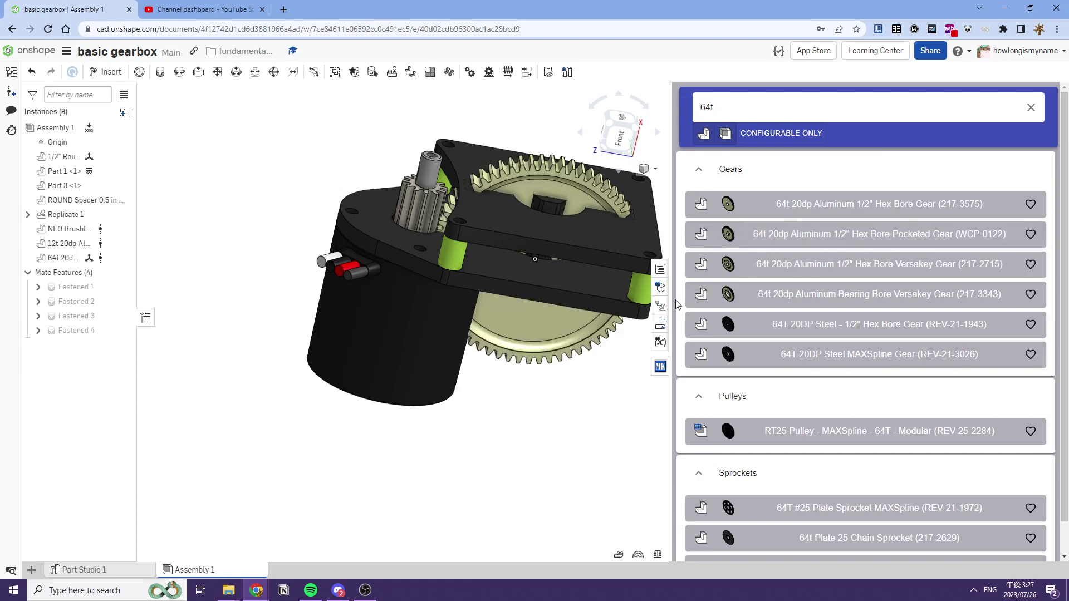
# Move the 64t gear clear of the plates and fasten its hub face to the first plate's large bearing hole
pyautogui.moveTo(565, 321); pyautogui.dragTo(454, 345, button='middle')
pyautogui.moveTo(493, 383); pyautogui.dragTo(507, 312)
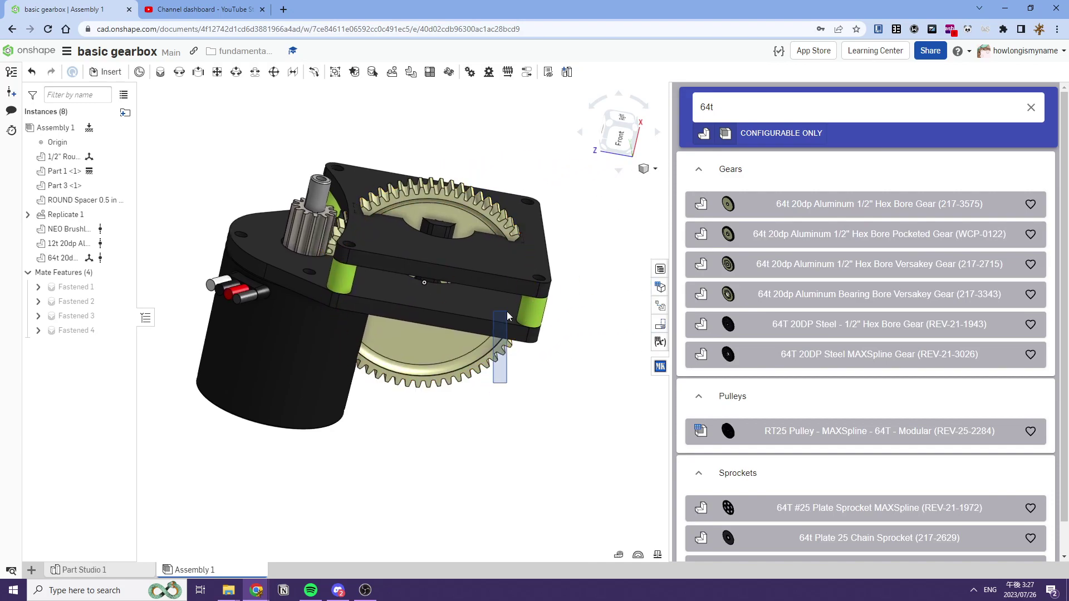
pyautogui.moveTo(500, 381); pyautogui.dragTo(516, 236)
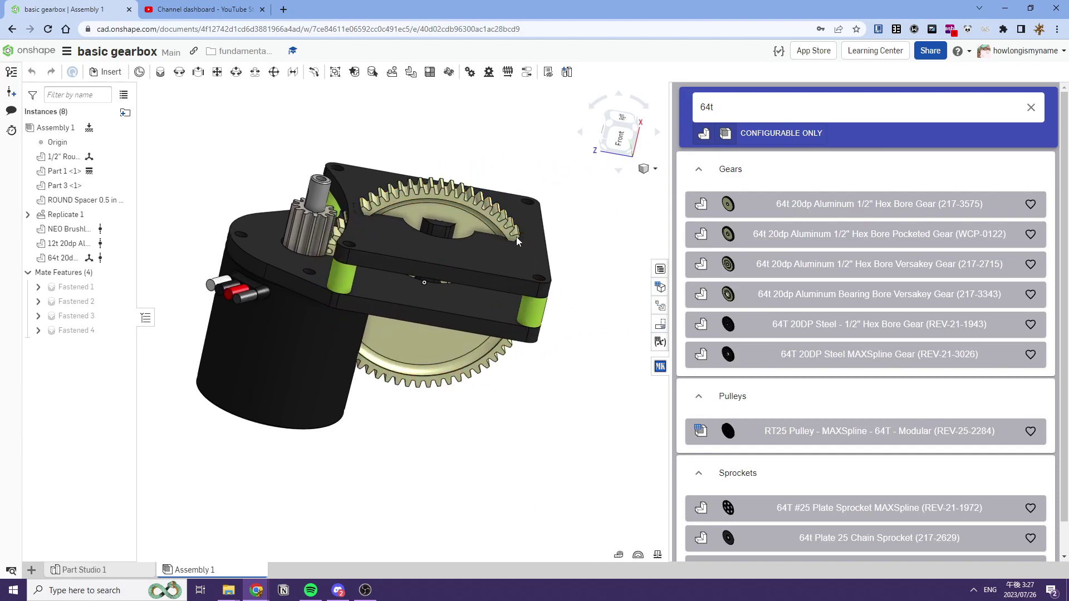
pyautogui.click(162, 75)
pyautogui.scroll(5, 445, 127)
pyautogui.click(413, 209)
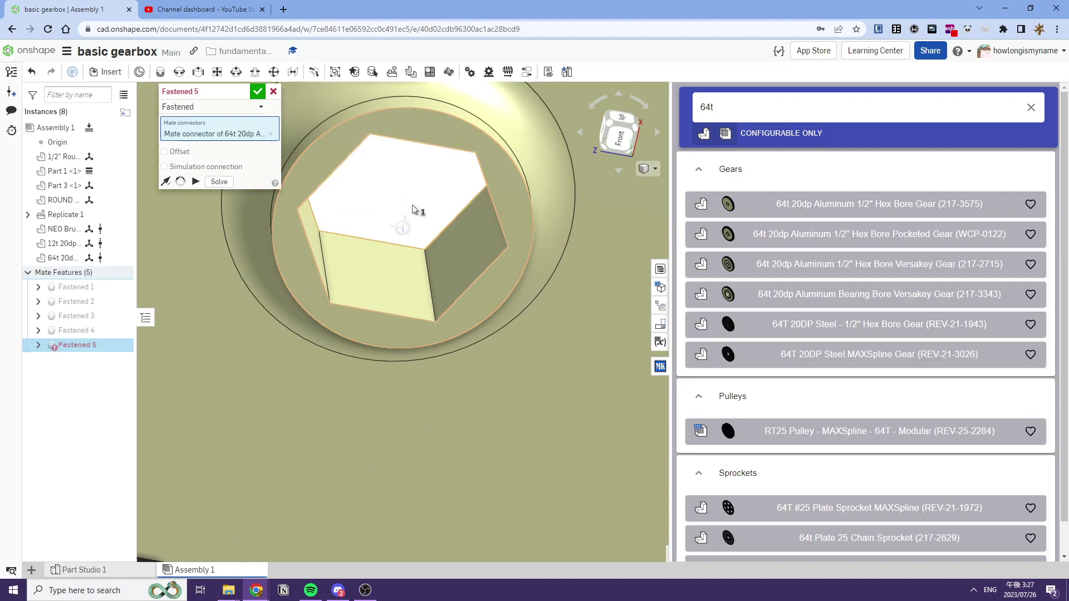
pyautogui.scroll(-5, 413, 210)
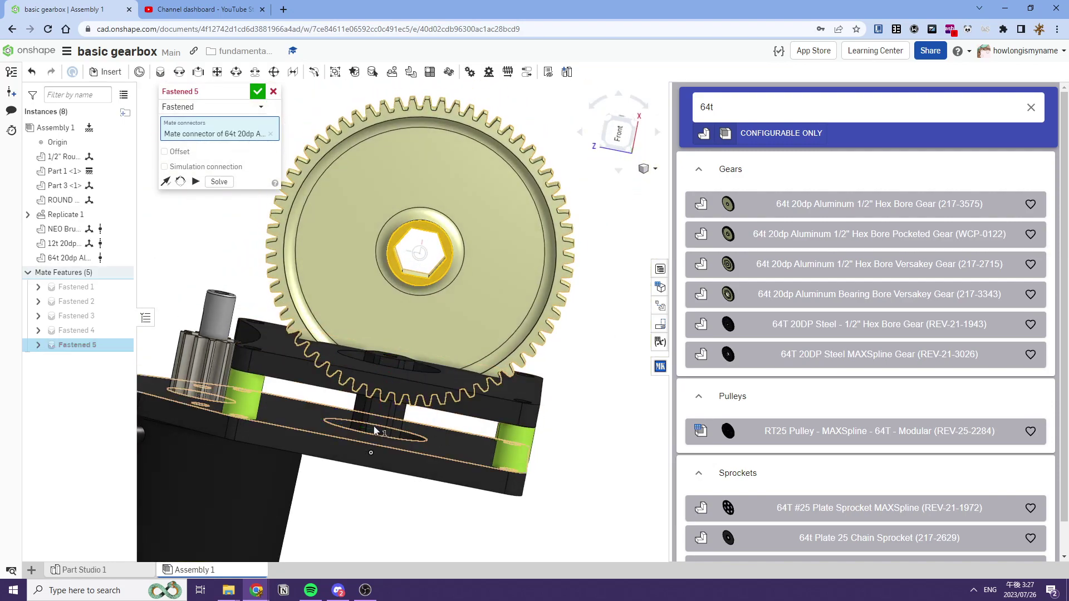
pyautogui.click(377, 431)
pyautogui.moveTo(490, 372)
pyautogui.mouseDown(button='right')
pyautogui.moveTo(472, 396)
pyautogui.moveTo(490, 372)
pyautogui.mouseUp(button='right')
pyautogui.click(523, 450)
pyautogui.moveTo(423, 328); pyautogui.dragTo(396, 381, button='right')
pyautogui.press('Escape')
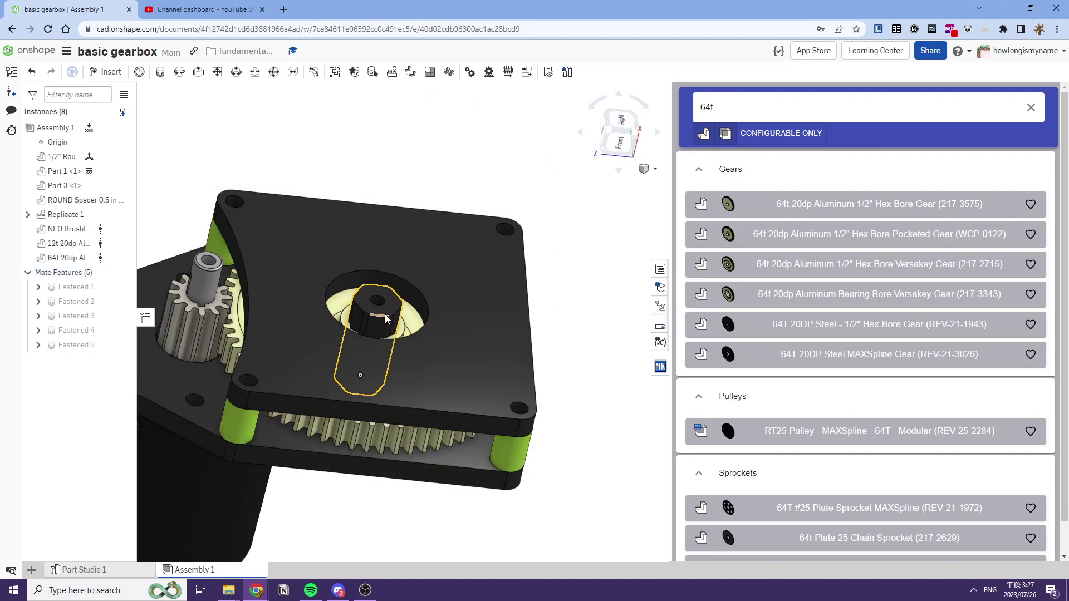
# Pull the rounded hex shaft out of the gearbox so it sits clear beyond the second plate
pyautogui.moveTo(385, 314); pyautogui.dragTo(390, 163)
pyautogui.scroll(-3, 480, 236)
pyautogui.moveTo(472, 243); pyautogui.dragTo(449, 230, button='right')
pyautogui.scroll(2, 448, 229)
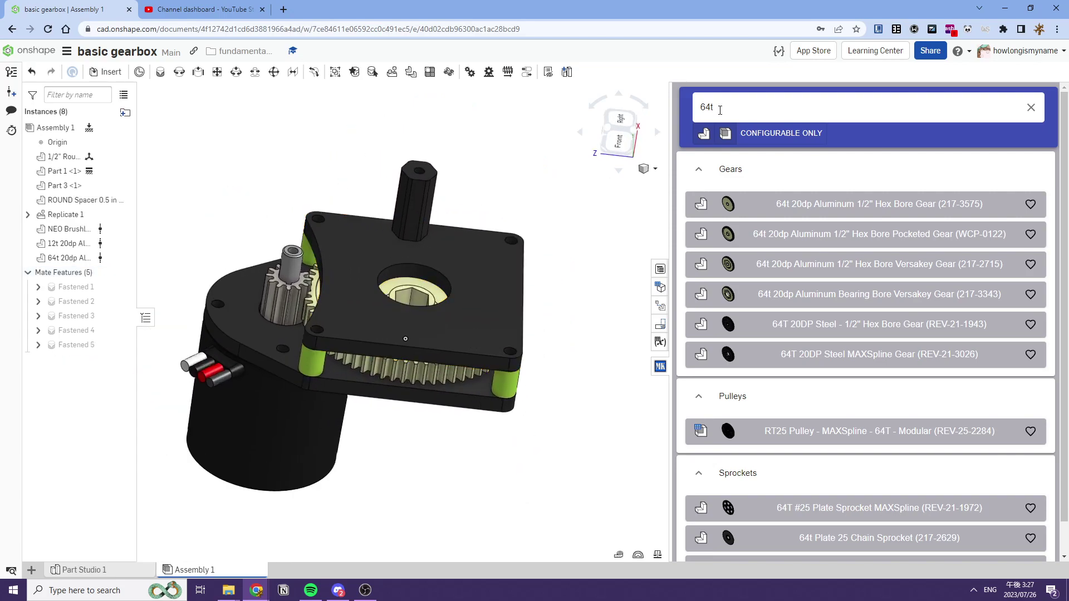
# Search the parts library for bear and insert the Thunderhex ID 1.125 OD Flanged Bearing (217-4006)
pyautogui.write('bear')
pyautogui.click(749, 165)
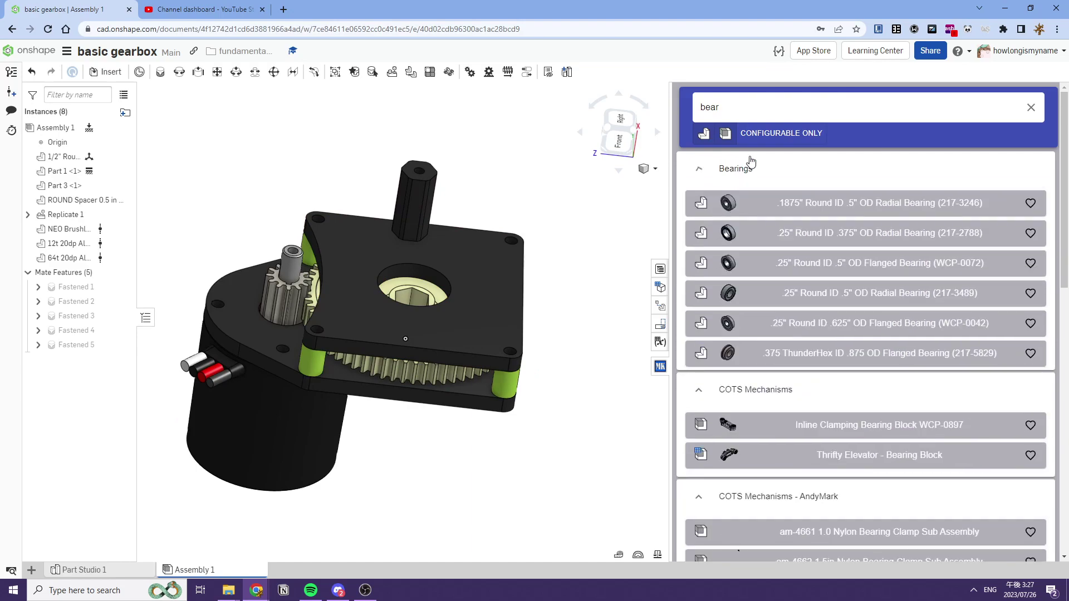
pyautogui.scroll(-12, 779, 237)
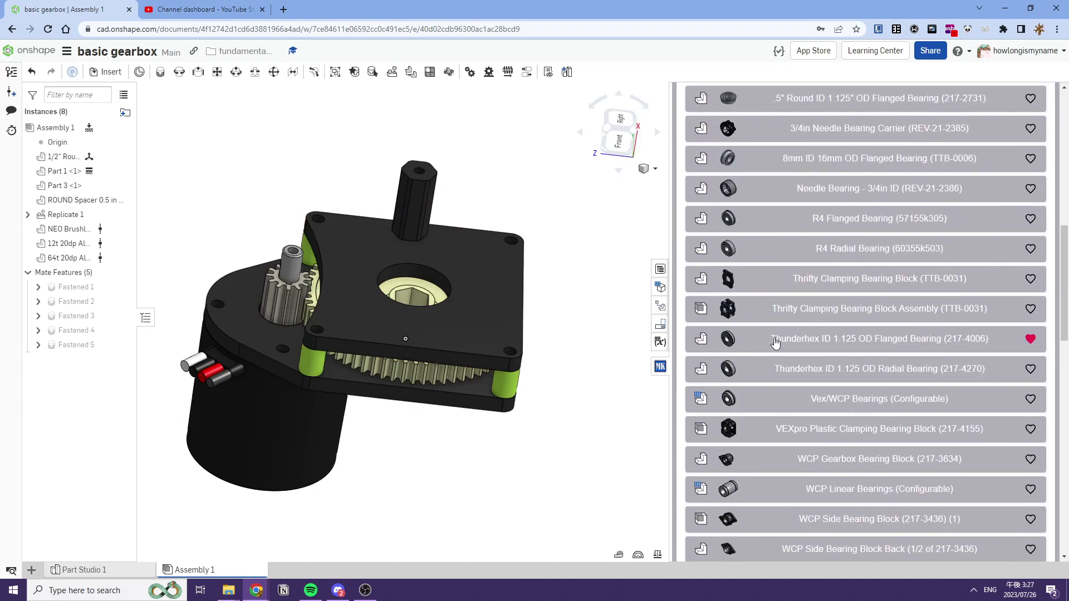
pyautogui.click(783, 341)
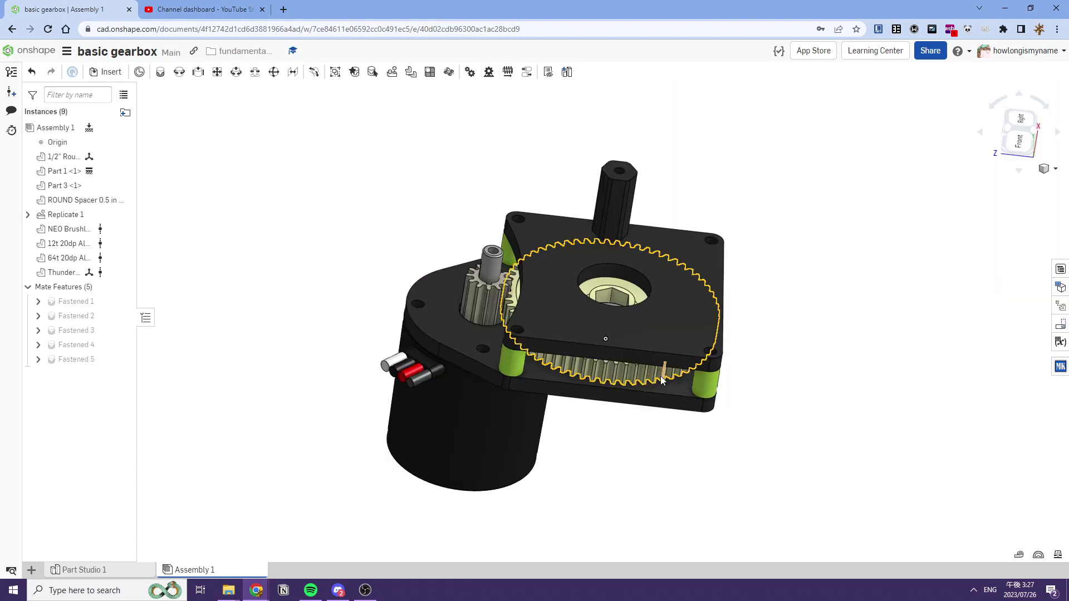
# Fasten the flanged bearing's flange underside to the second plate's large hole, flipping the bearing so it seats inside
pyautogui.moveTo(662, 380); pyautogui.dragTo(675, 411, button='right')
pyautogui.moveTo(614, 306); pyautogui.dragTo(197, 170, button='right')
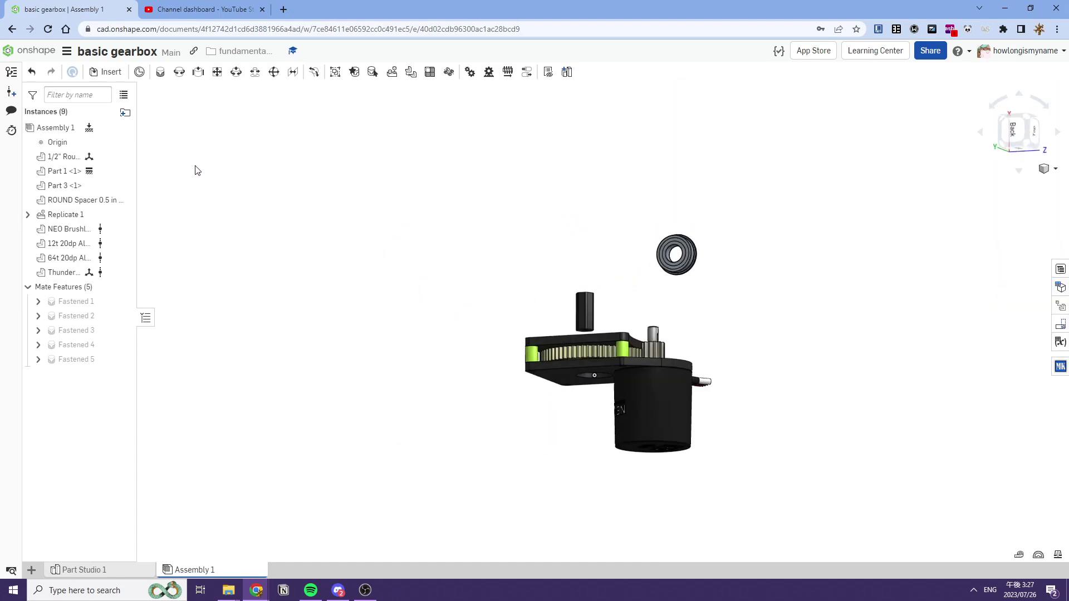
pyautogui.click(160, 72)
pyautogui.scroll(10, 703, 237)
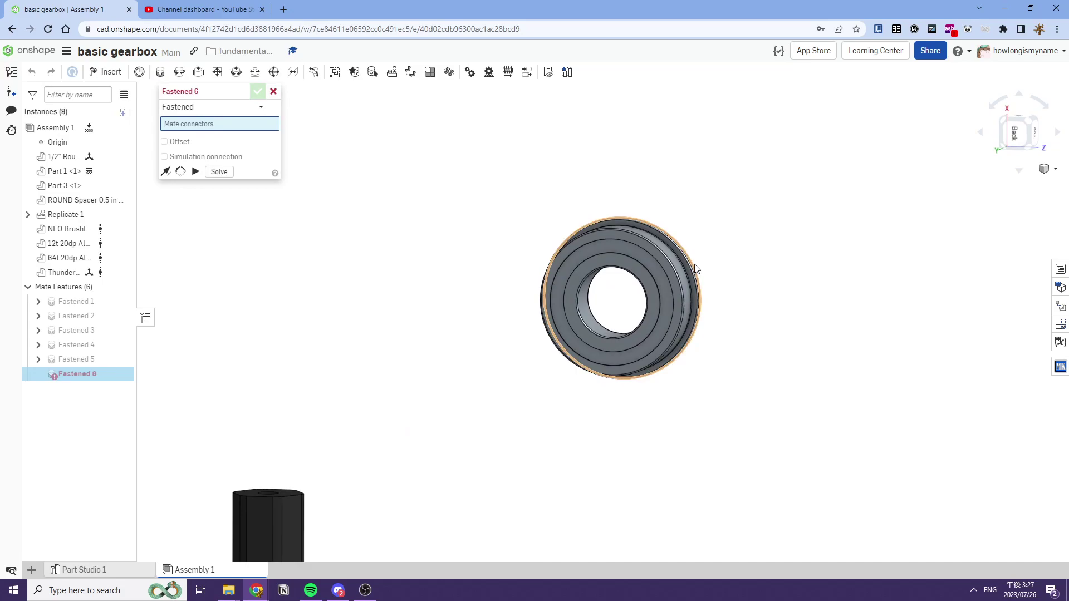
pyautogui.scroll(2, 682, 254)
pyautogui.click(444, 407)
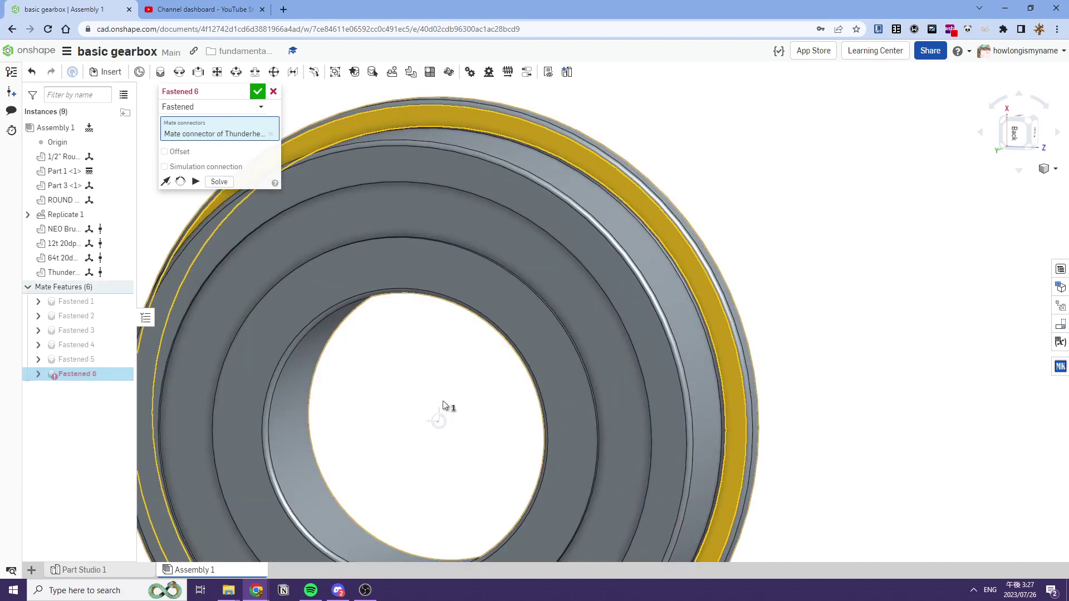
pyautogui.scroll(-10, 440, 410)
pyautogui.moveTo(424, 408); pyautogui.dragTo(412, 402, button='right')
pyautogui.scroll(6, 411, 402)
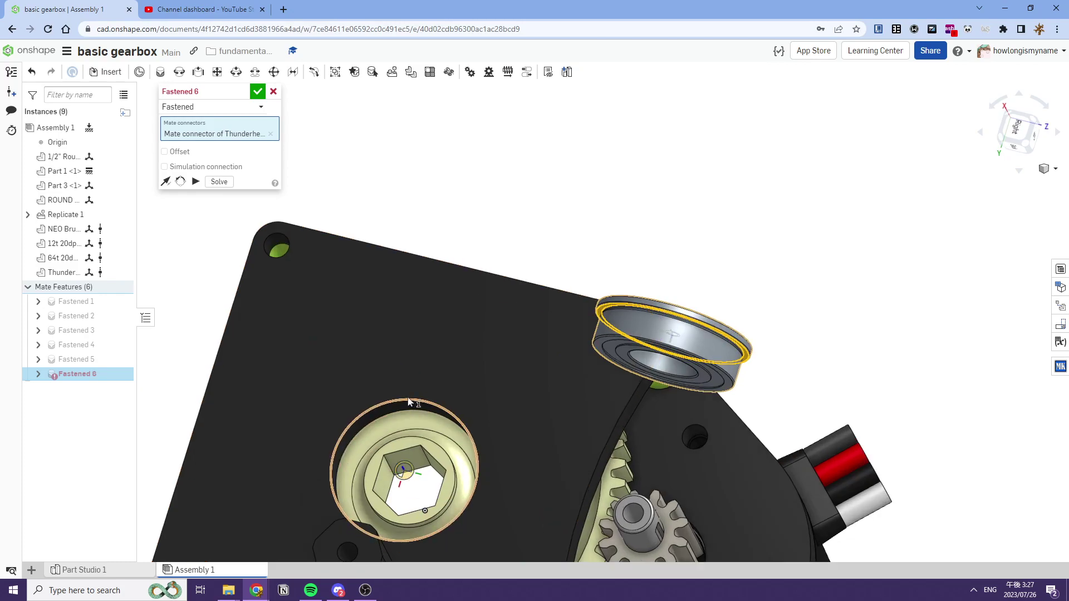
pyautogui.click(409, 402)
pyautogui.click(493, 421)
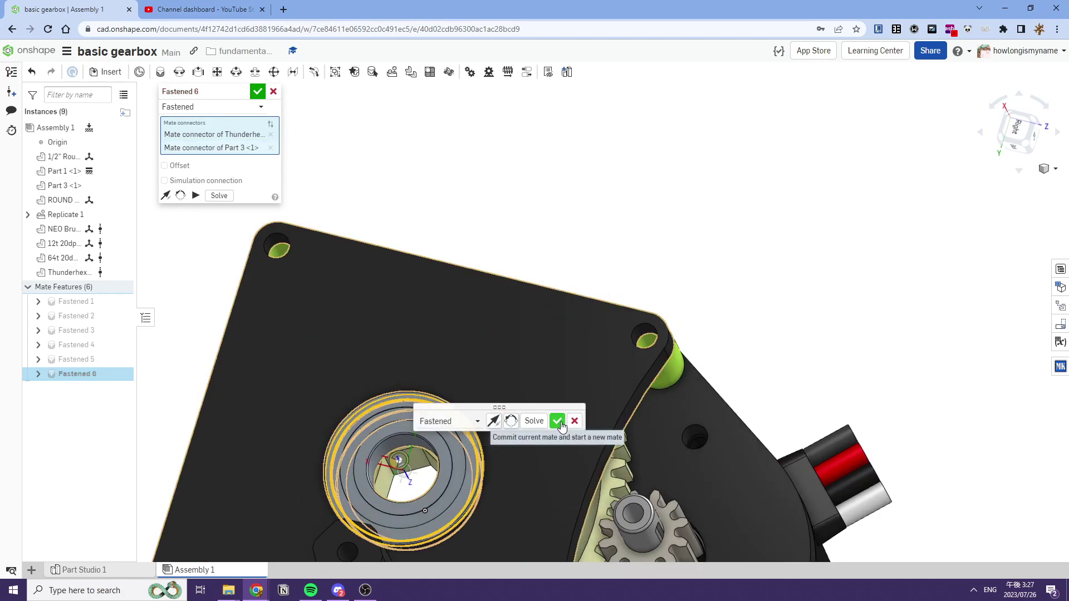
pyautogui.click(558, 421)
# Duplicate the flanged bearing and place the copy near the first plate's outer side
pyautogui.click(428, 427)
pyautogui.moveTo(434, 425); pyautogui.dragTo(531, 346, button='right')
pyautogui.scroll(-5, 450, 416)
pyautogui.click(299, 298)
# Fasten the copied bearing's flange underside to the first plate's large hole from the motor side
pyautogui.click(160, 72)
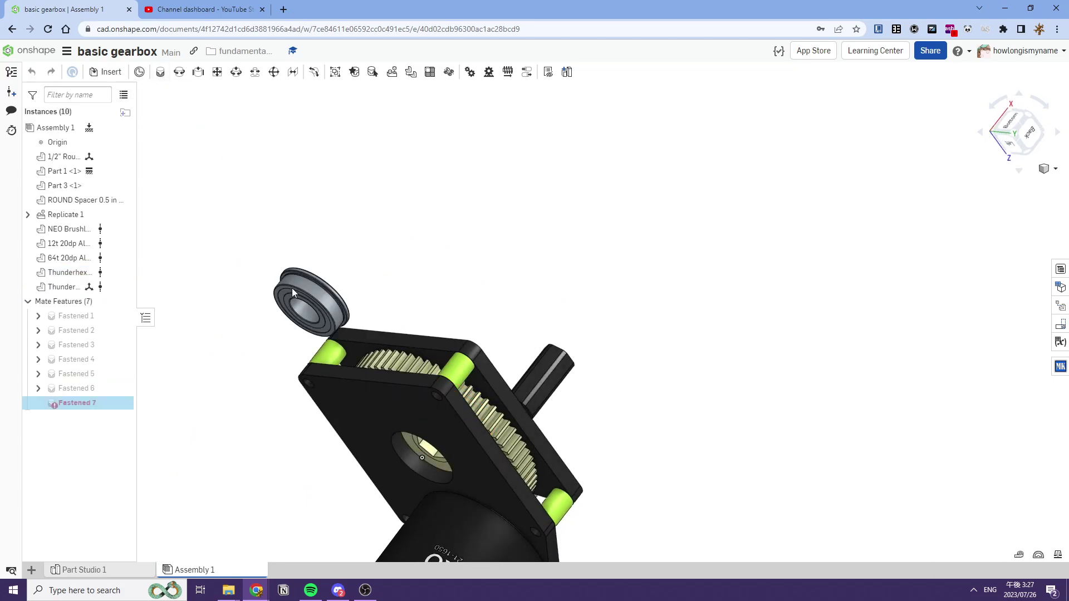
pyautogui.scroll(5, 292, 288)
pyautogui.scroll(3, 343, 300)
pyautogui.moveTo(344, 300); pyautogui.dragTo(365, 299, button='right')
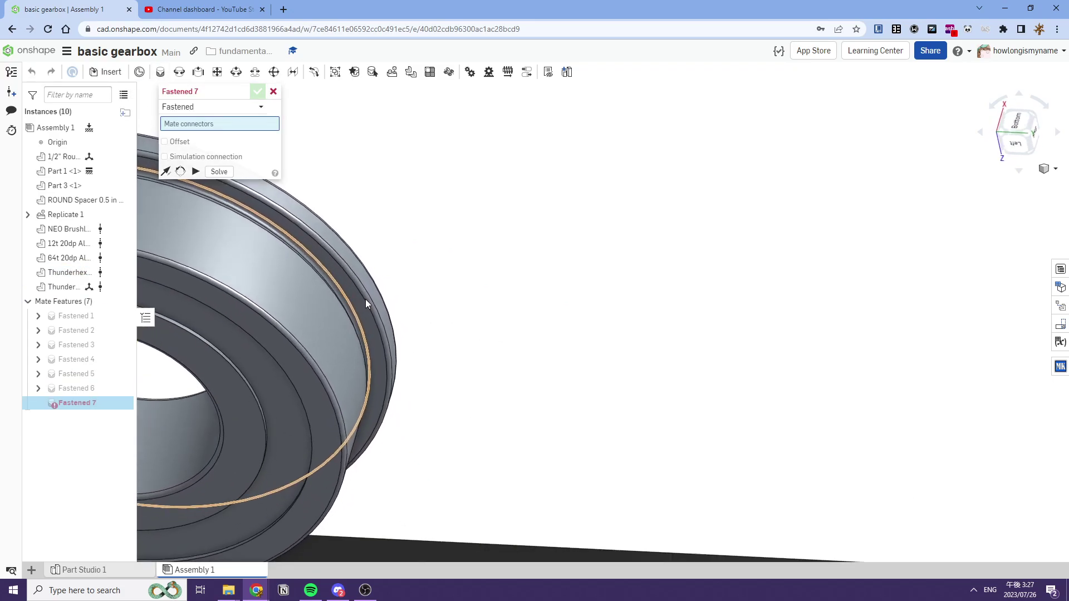
pyautogui.moveTo(365, 299); pyautogui.dragTo(513, 244, button='middle')
pyautogui.scroll(-2, 514, 244)
pyautogui.moveTo(513, 244); pyautogui.dragTo(508, 240, button='right')
pyautogui.click(507, 238)
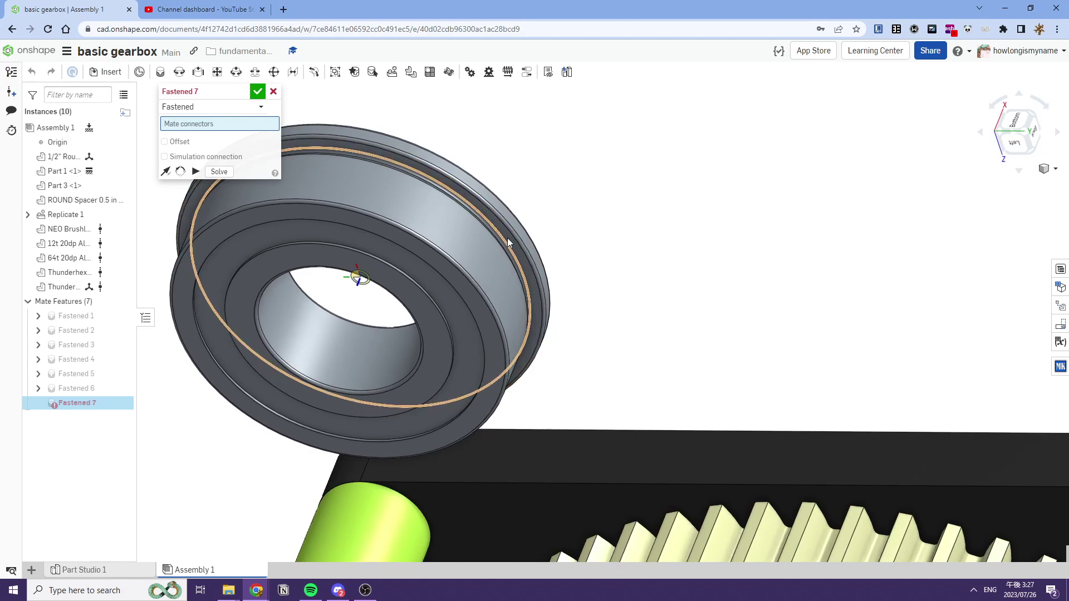
pyautogui.scroll(-5, 507, 239)
pyautogui.click(583, 368)
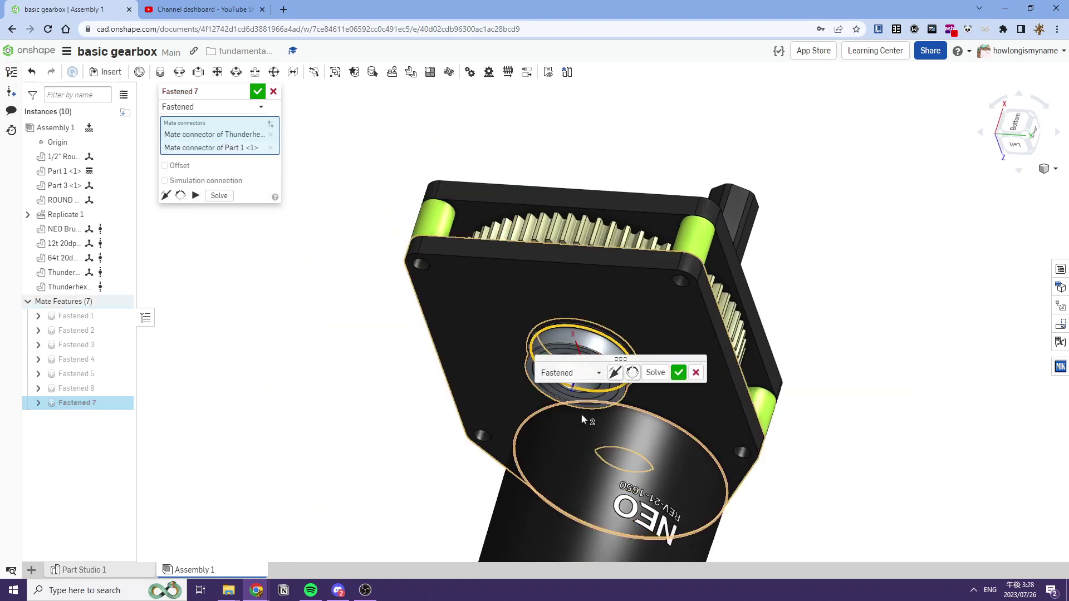
pyautogui.click(678, 372)
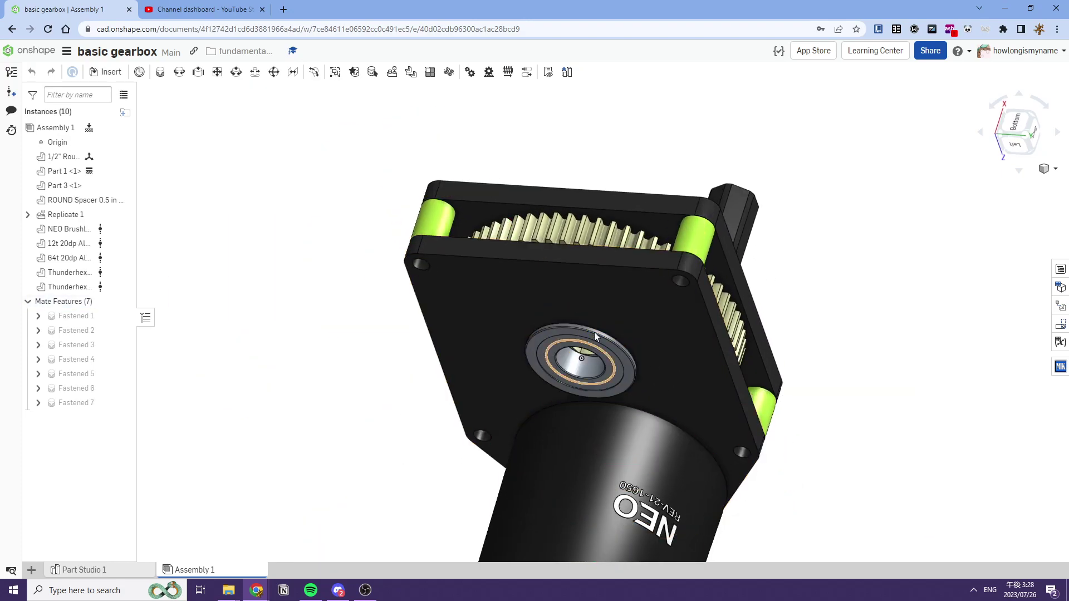
# Fasten the rounded hex shaft's end face to the bore centre of the second plate's flanged bearing
pyautogui.moveTo(594, 332); pyautogui.dragTo(767, 377, button='right')
pyautogui.moveTo(526, 253)
pyautogui.mouseDown(button='right')
pyautogui.moveTo(595, 274)
pyautogui.moveTo(529, 265)
pyautogui.mouseUp(button='right')
pyautogui.scroll(5, 800, 248)
pyautogui.click(830, 288)
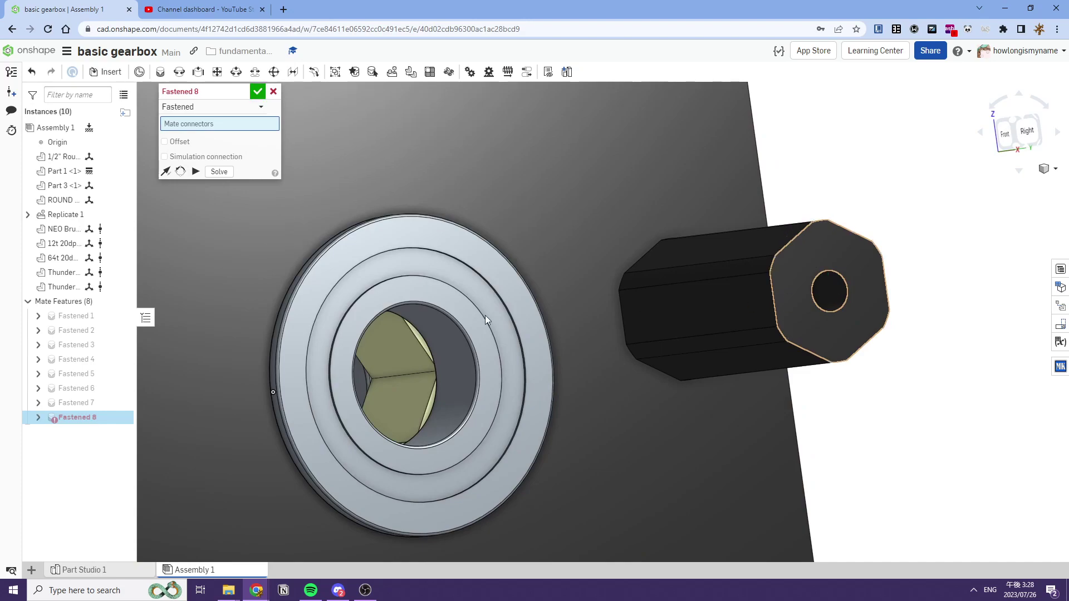
pyautogui.click(413, 376)
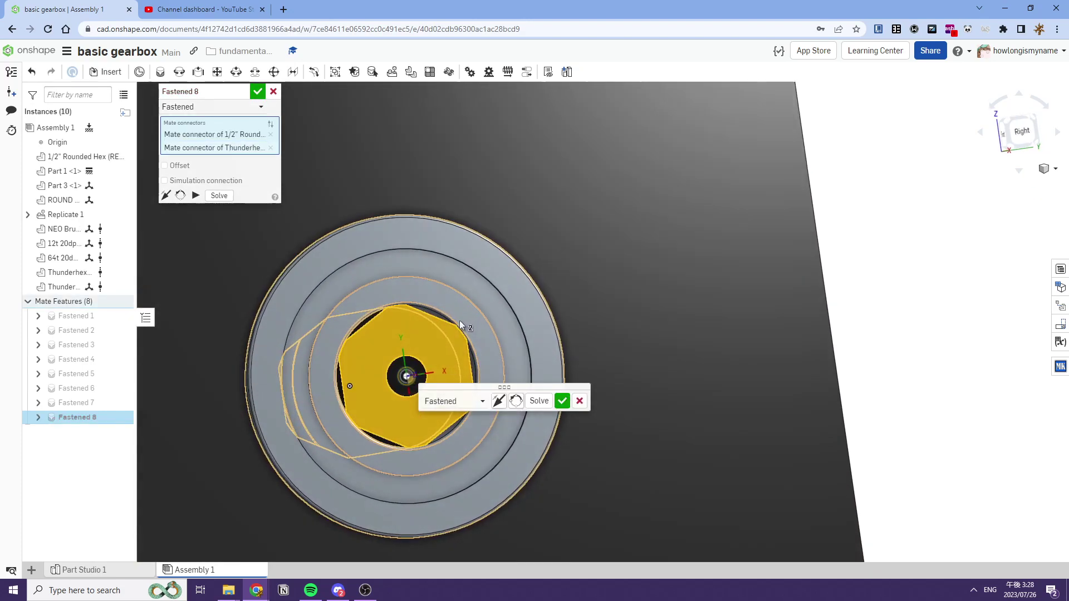
pyautogui.click(562, 401)
pyautogui.scroll(-5, 486, 341)
pyautogui.press('Escape')
pyautogui.moveTo(486, 341); pyautogui.dragTo(596, 287, button='right')
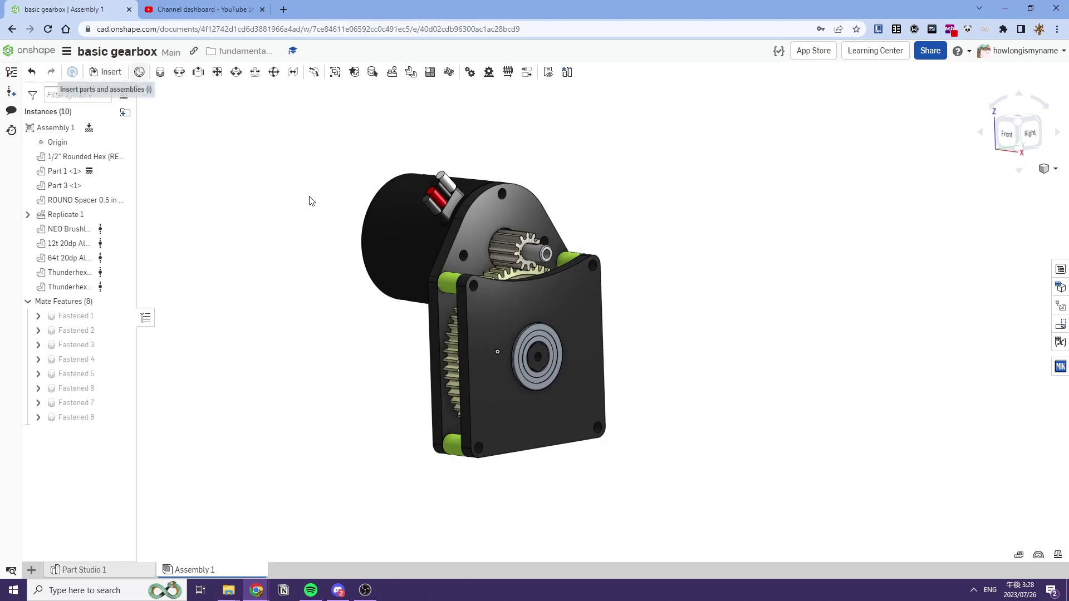
# Measure the parallel distance between the outer faces of the two gearbox plates
pyautogui.scroll(2, 496, 316)
pyautogui.click(499, 306)
pyautogui.moveTo(500, 307); pyautogui.dragTo(525, 319, button='right')
pyautogui.click(497, 319)
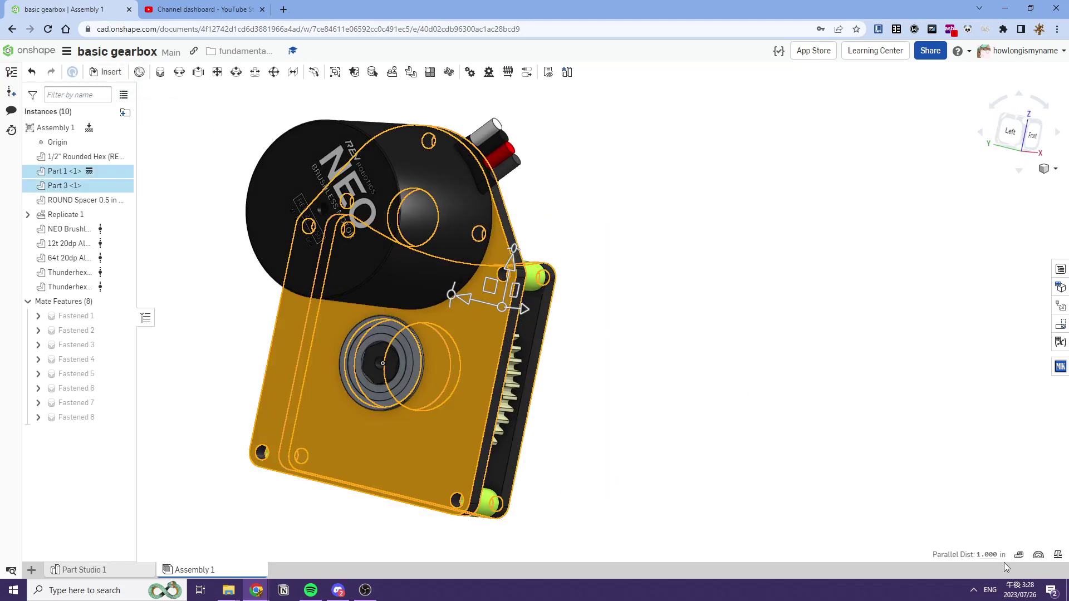
pyautogui.click(680, 358)
pyautogui.moveTo(914, 316); pyautogui.dragTo(884, 316, button='right')
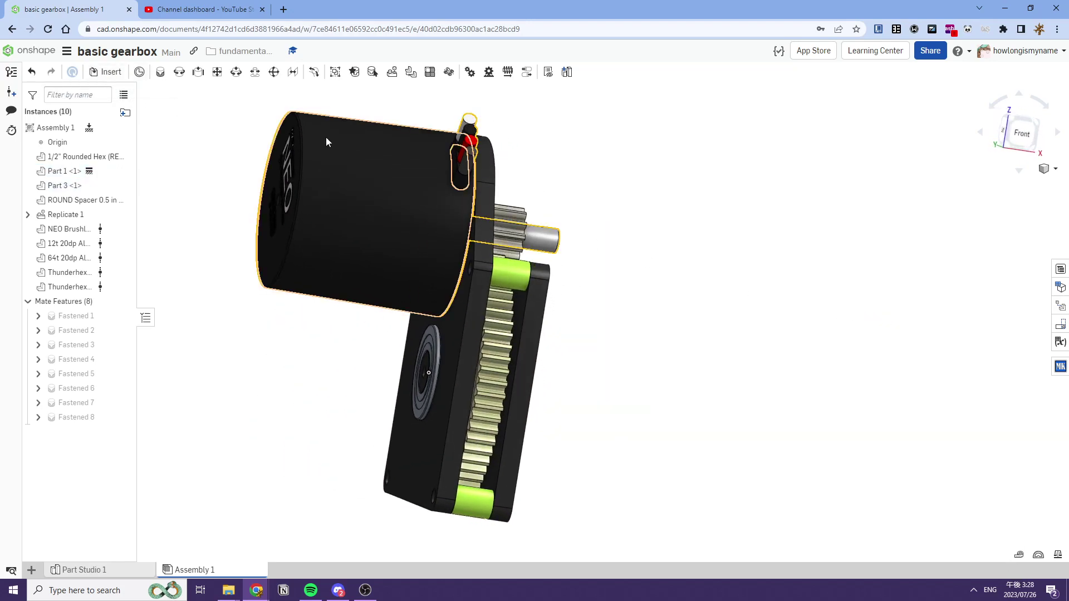
# Set up an ANSI inch #10-32 hex-drive socket head cap screw with length 1.25 from the standard content library
pyautogui.click(108, 72)
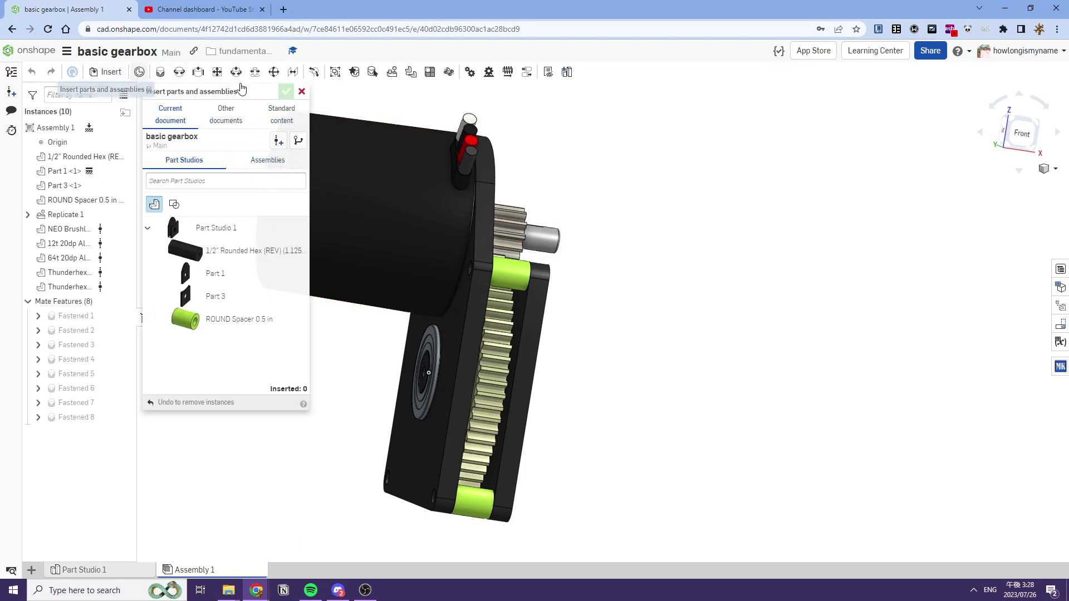
pyautogui.click(276, 117)
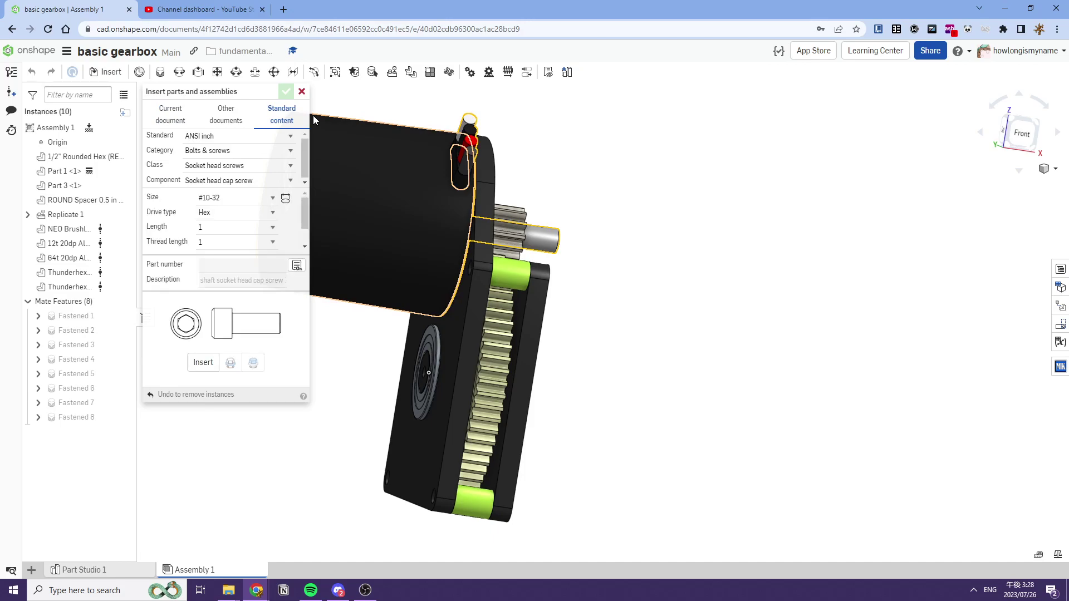
pyautogui.click(229, 137)
pyautogui.click(228, 137)
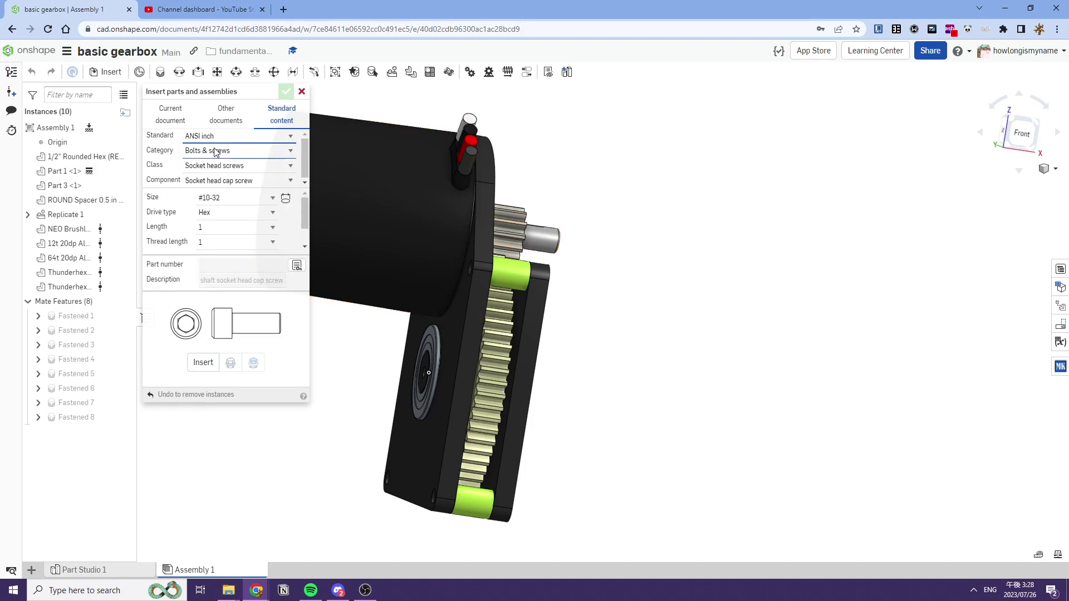
pyautogui.click(216, 152)
pyautogui.click(220, 151)
pyautogui.click(225, 163)
pyautogui.click(225, 162)
pyautogui.click(233, 181)
pyautogui.click(234, 181)
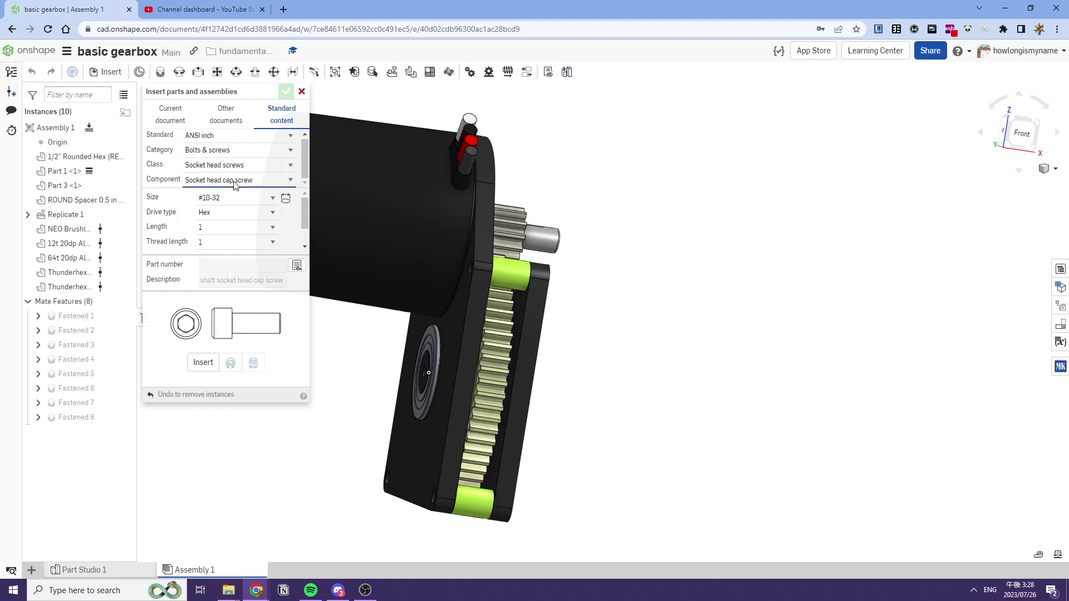
pyautogui.click(239, 232)
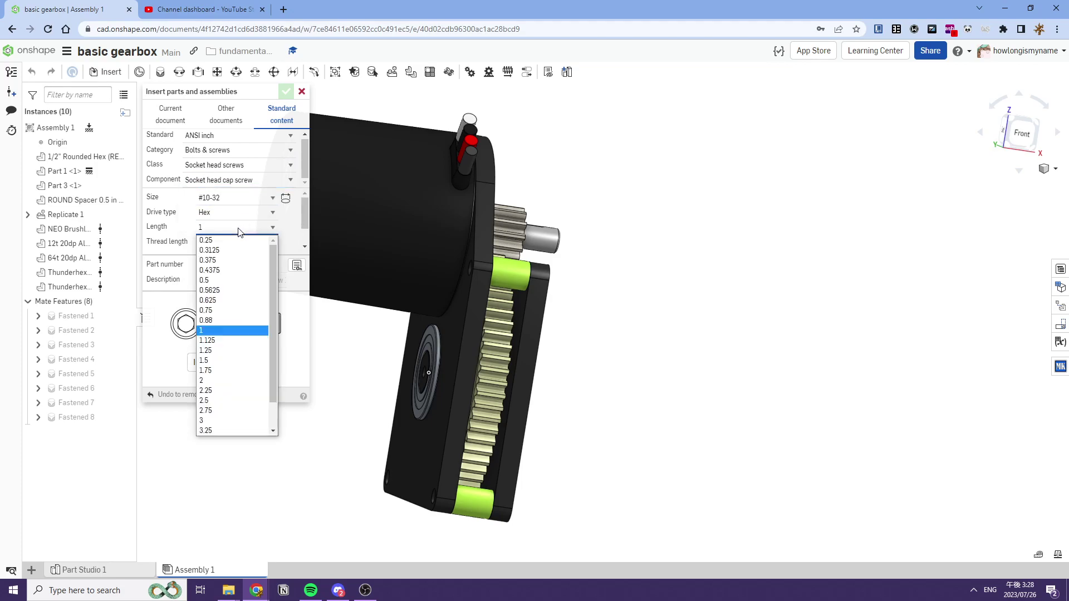
pyautogui.click(216, 351)
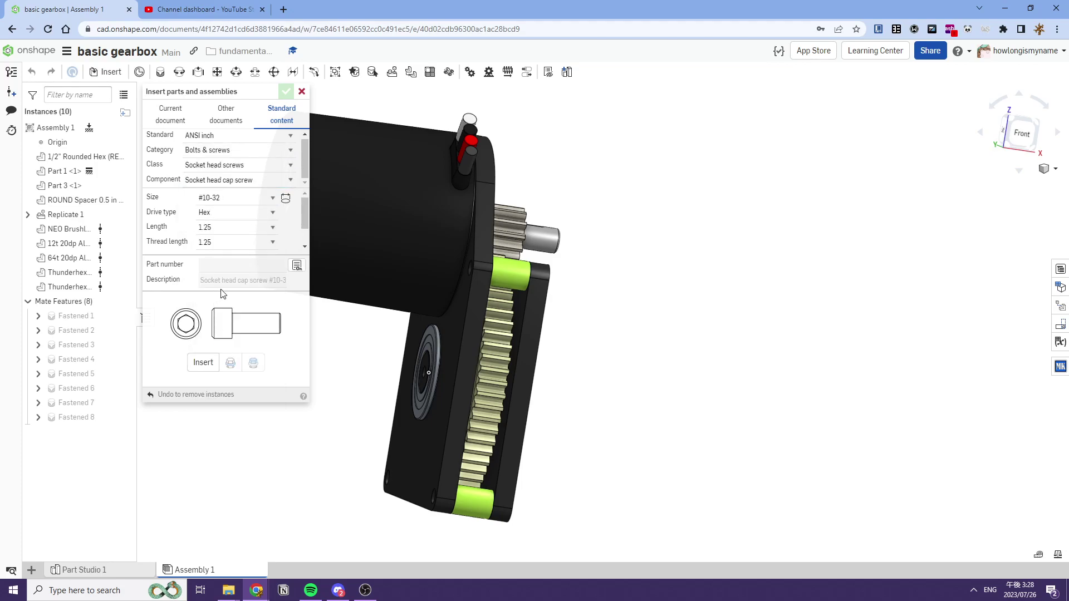
# Insert the 1.25 in cap screw into the first plate's corner hole beside the motor, with its head on the motor side
pyautogui.click(203, 362)
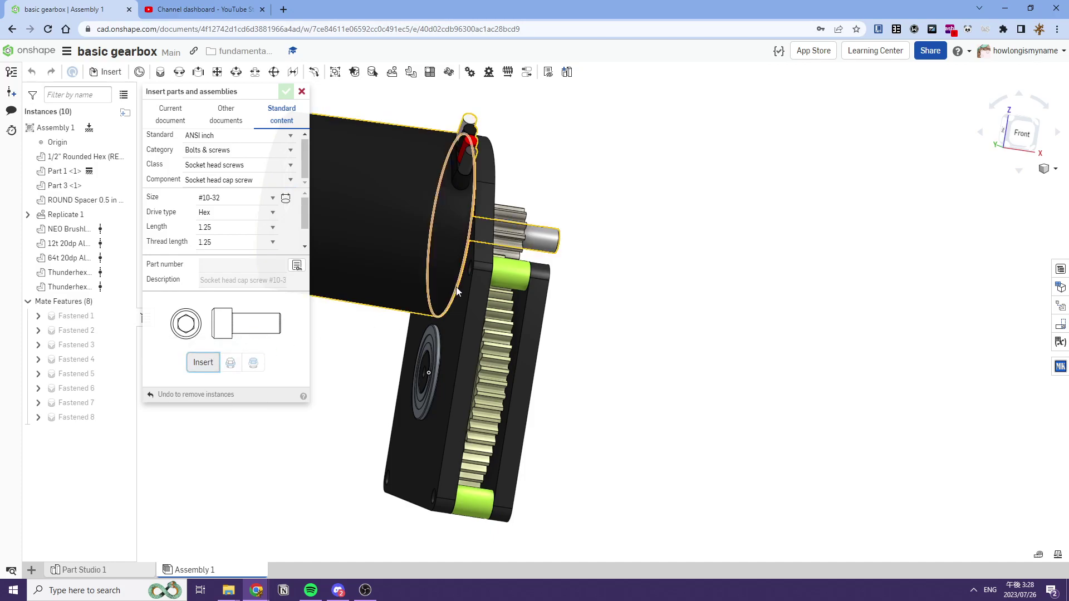
pyautogui.click(493, 279)
pyautogui.moveTo(493, 278)
pyautogui.mouseDown(button='right')
pyautogui.moveTo(388, 284)
pyautogui.moveTo(479, 271)
pyautogui.mouseUp(button='right')
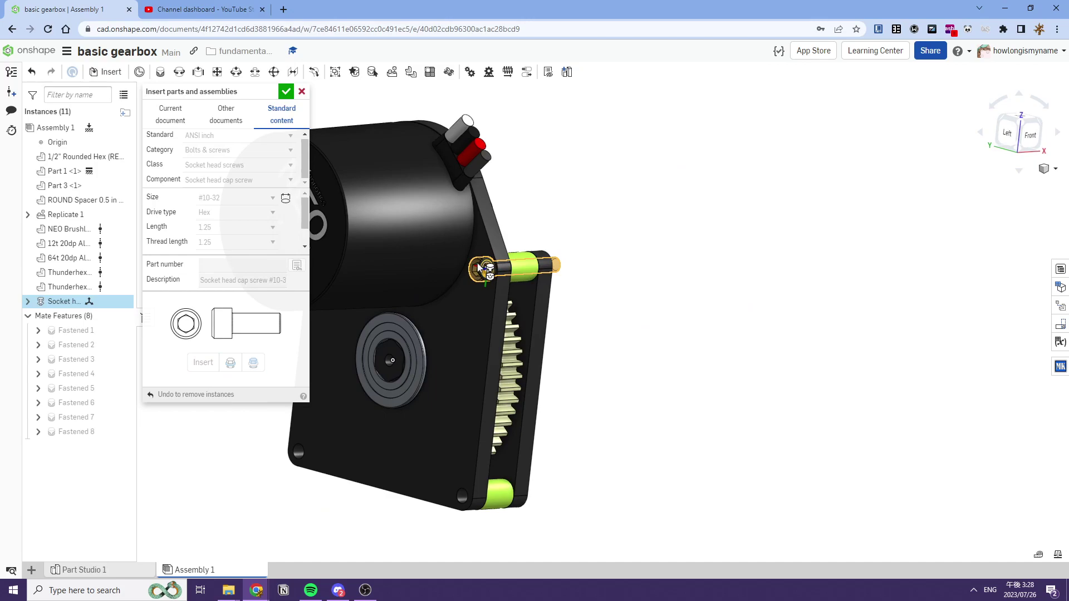
pyautogui.click(485, 263)
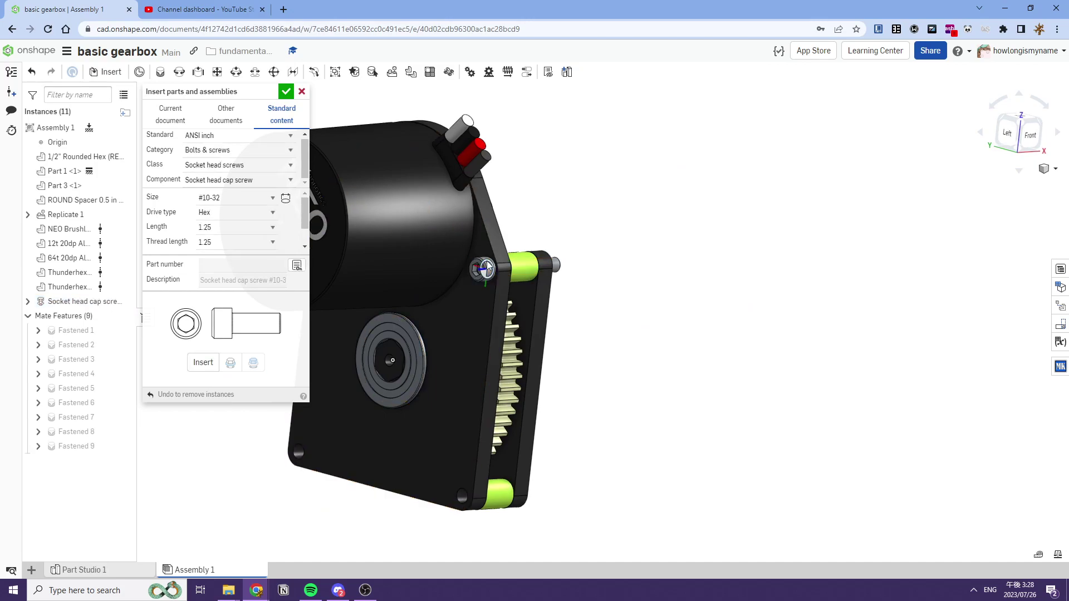
pyautogui.click(285, 91)
# Replicate the cap screw into the first plate's other three corner holes by matching individual hole edges
pyautogui.click(394, 72)
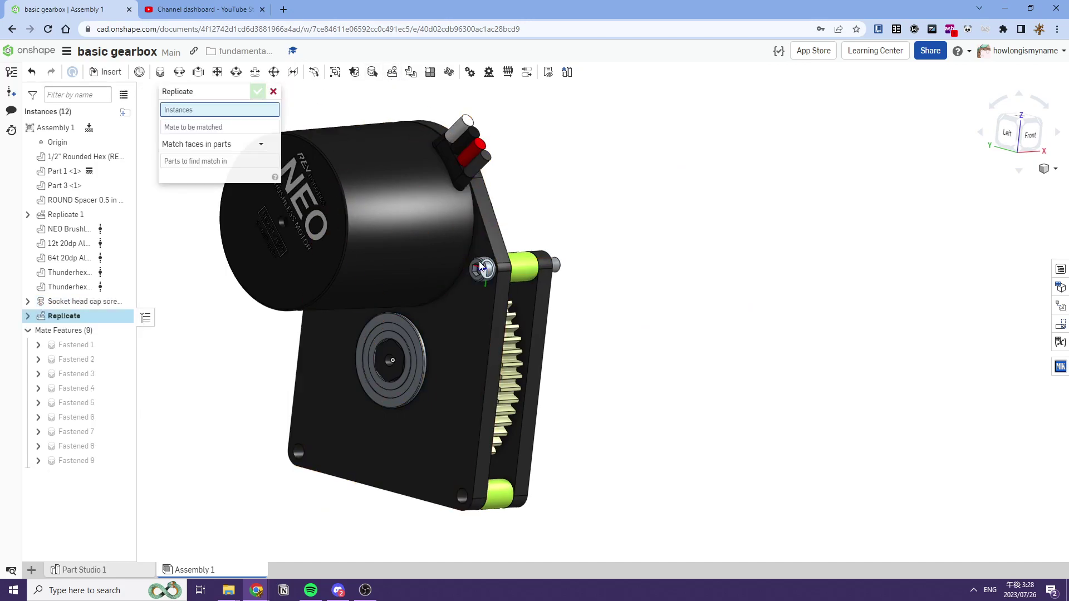
pyautogui.click(482, 269)
pyautogui.click(212, 163)
pyautogui.click(223, 210)
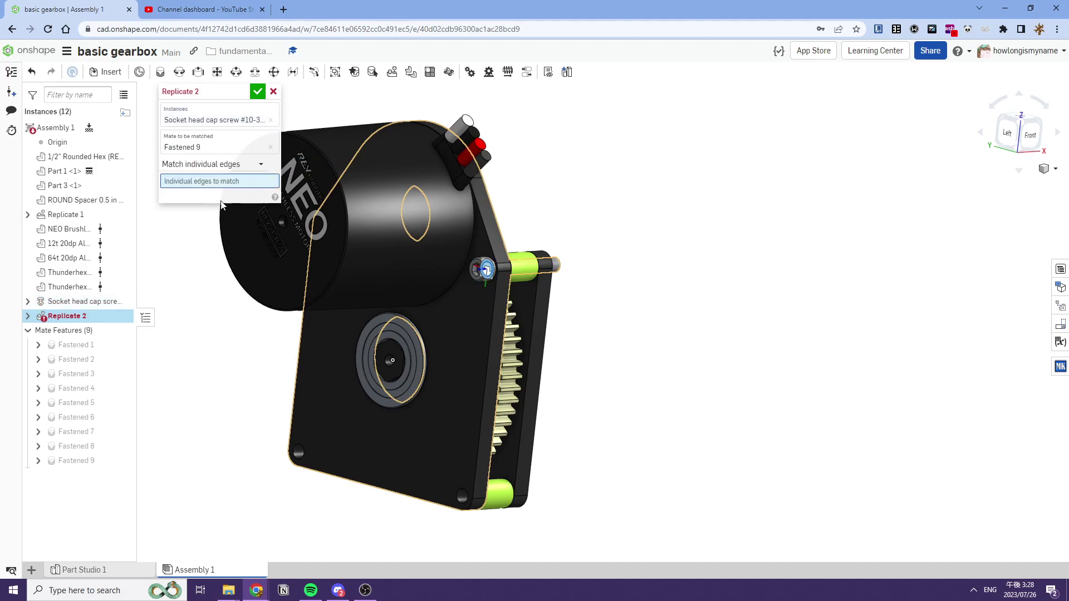
pyautogui.click(462, 494)
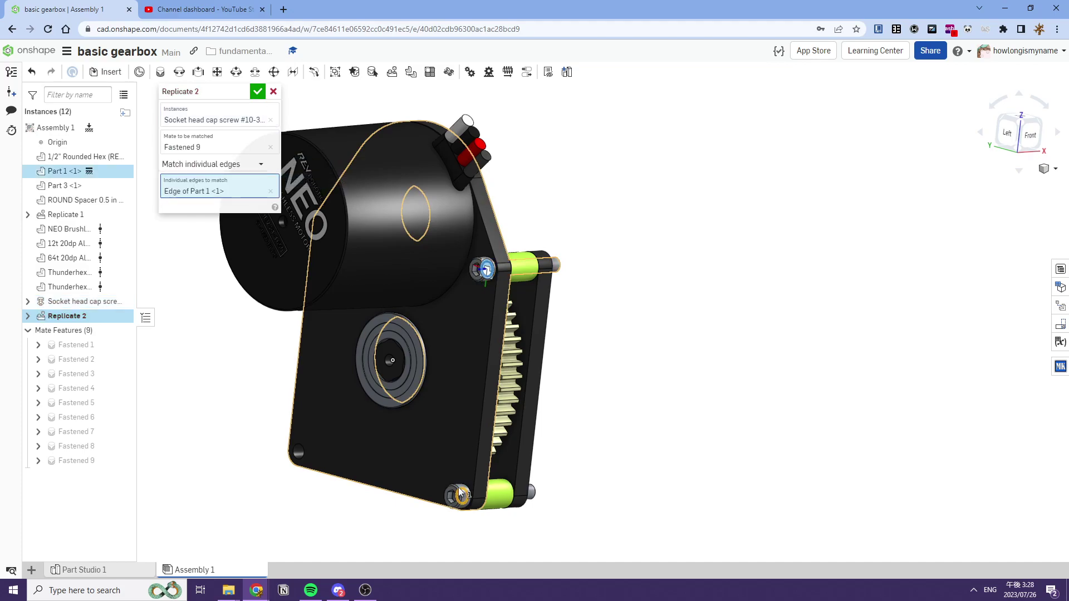
pyautogui.click(299, 445)
pyautogui.moveTo(301, 445); pyautogui.dragTo(379, 379, button='right')
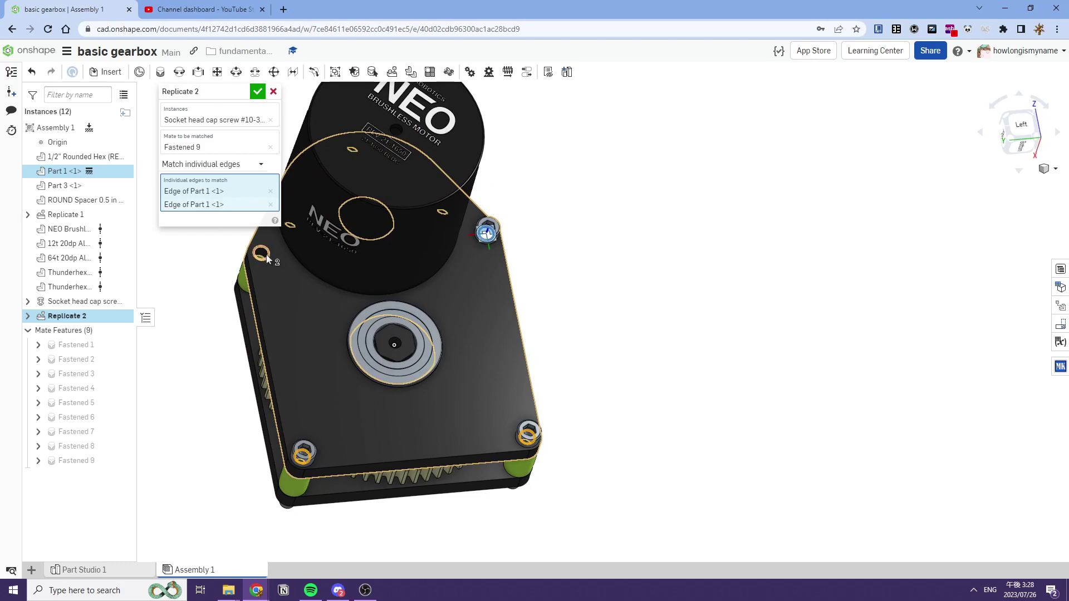
pyautogui.click(268, 256)
pyautogui.moveTo(275, 256); pyautogui.dragTo(609, 279, button='right')
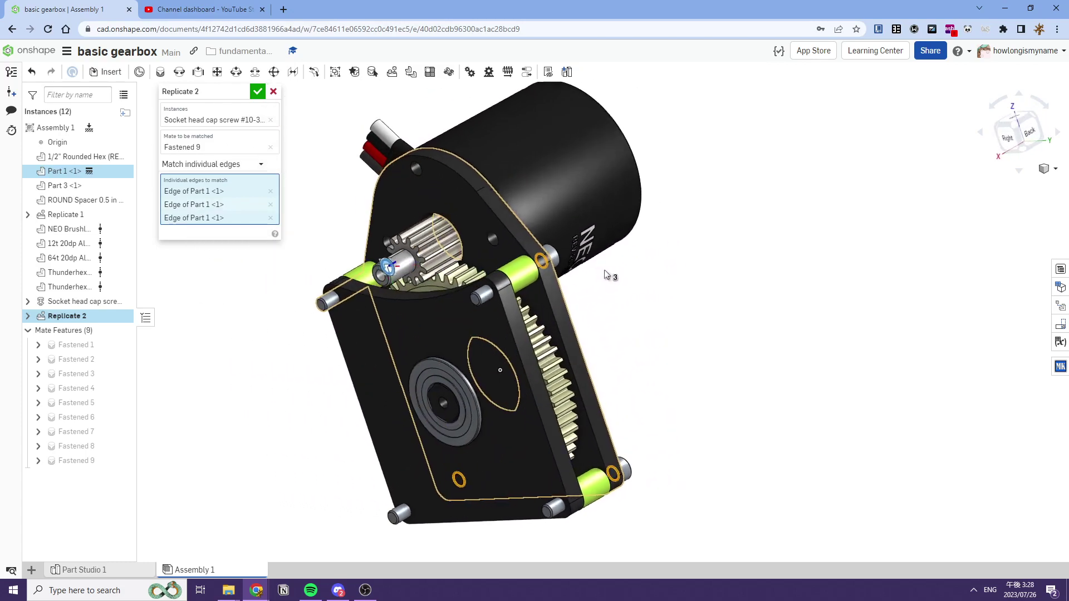
pyautogui.click(257, 91)
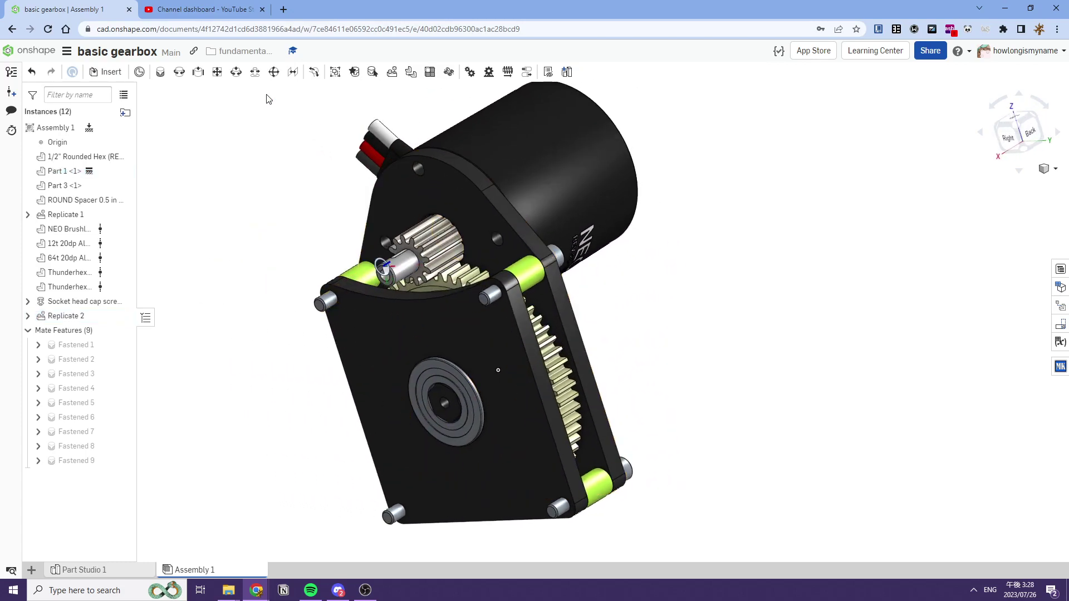
# Find "nut" in the MKCad parts library and insert the 10-32 Nylon-Insert Locknut
pyautogui.click(1061, 367)
pyautogui.click(764, 121)
pyautogui.write('nut')
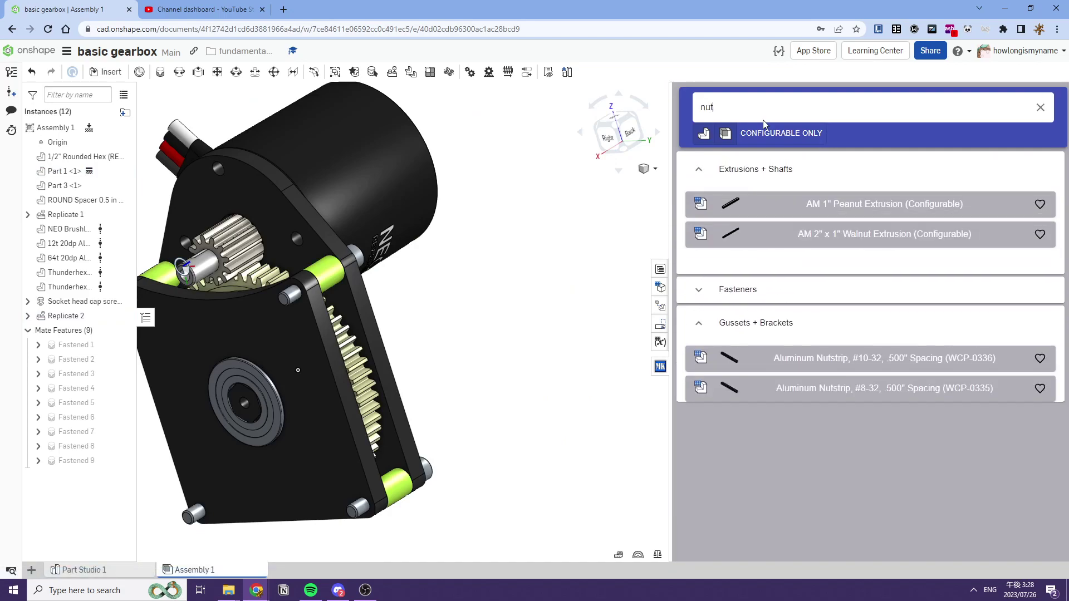
pyautogui.click(780, 281)
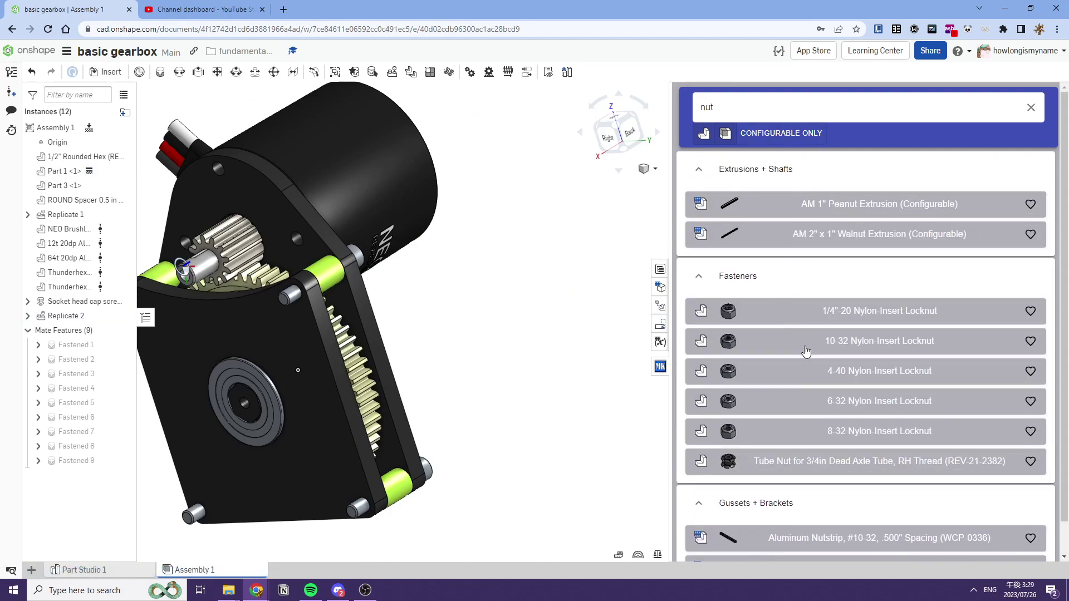
pyautogui.click(802, 348)
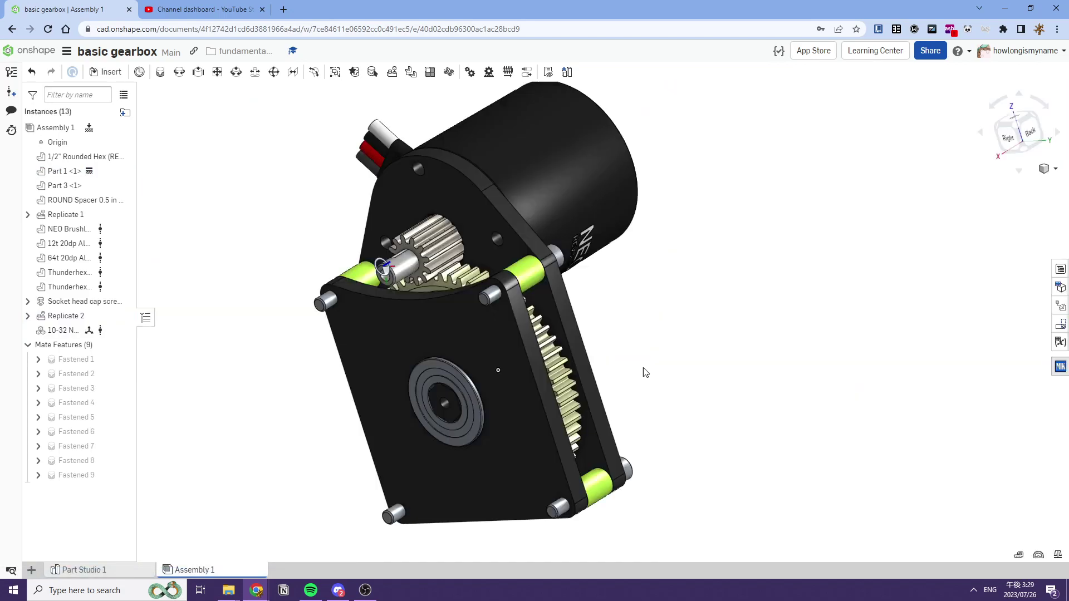
# Fasten the locknut's flat face centre to one of the second plate's corner holes on its outer face, around the protruding screw
pyautogui.moveTo(606, 288); pyautogui.dragTo(545, 303, button='right')
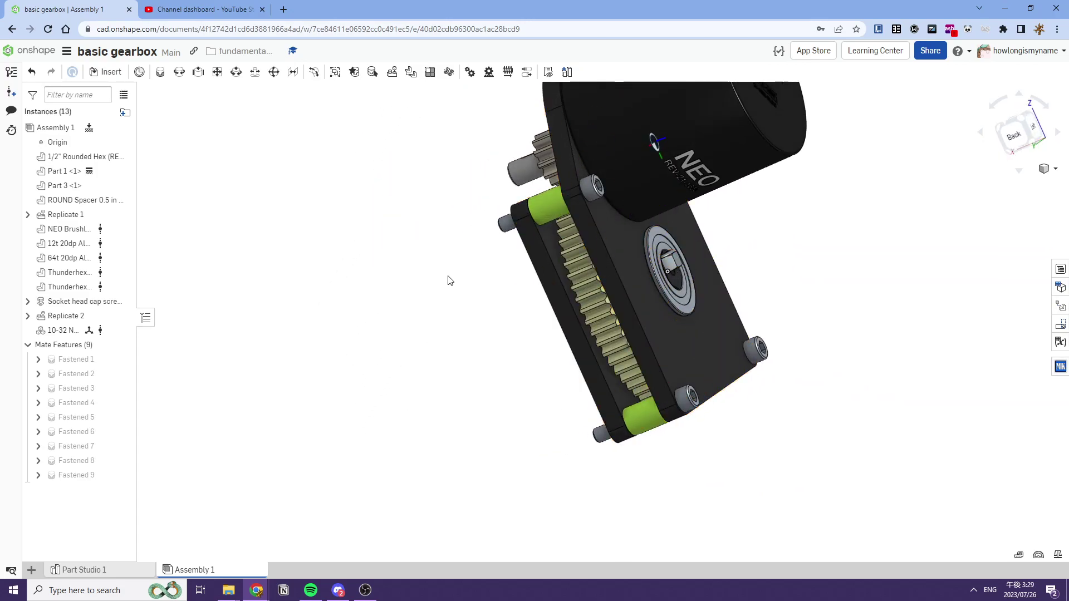
pyautogui.click(161, 72)
pyautogui.moveTo(430, 267); pyautogui.dragTo(479, 389, button='right')
pyautogui.scroll(5, 486, 390)
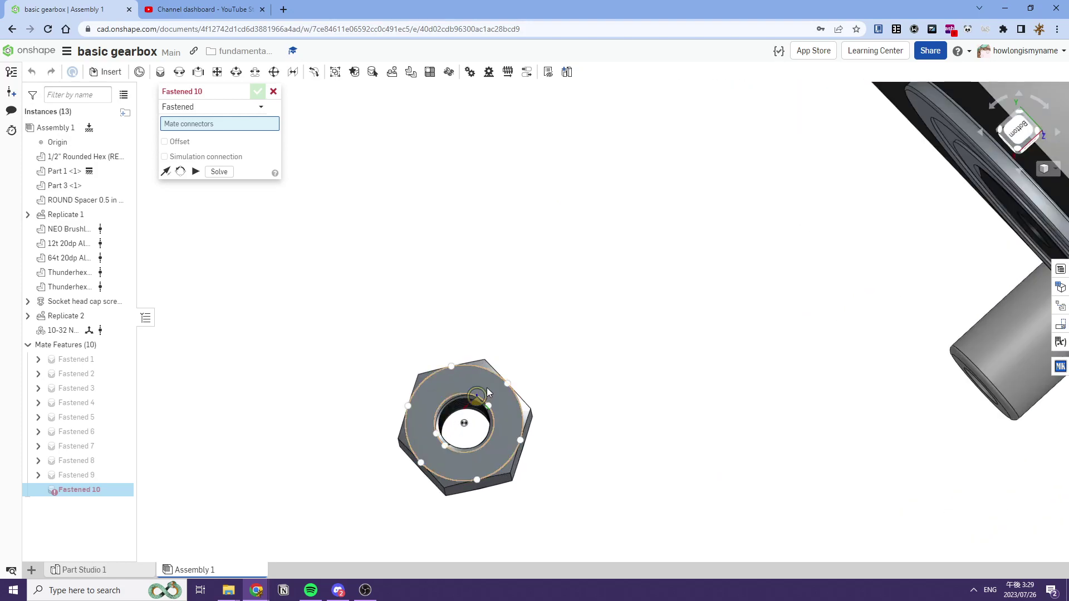
pyautogui.scroll(3, 487, 387)
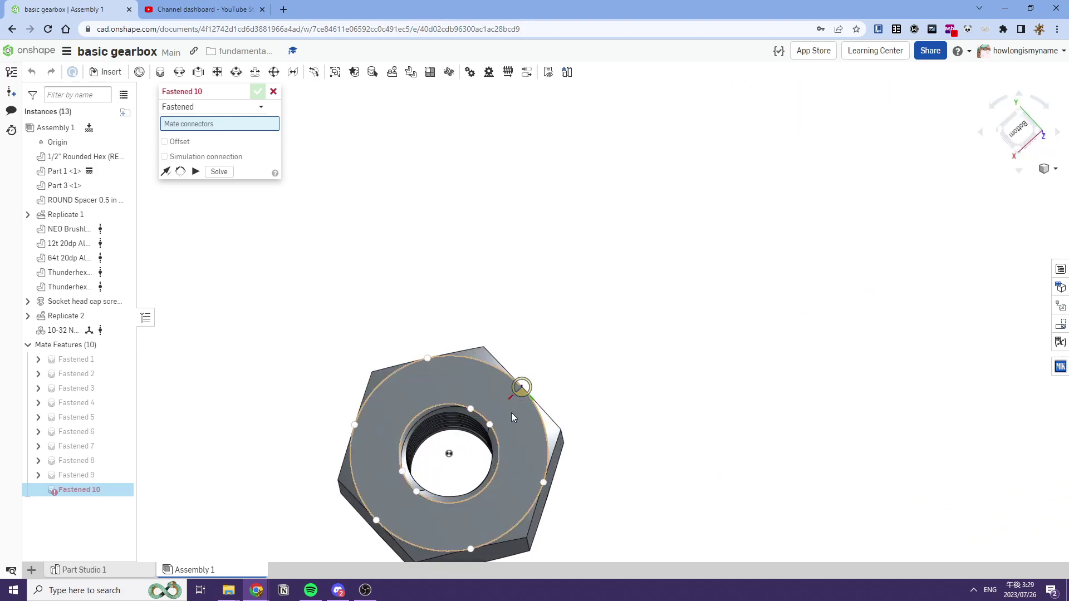
pyautogui.click(449, 454)
pyautogui.scroll(-5, 463, 441)
pyautogui.moveTo(463, 441); pyautogui.dragTo(552, 423, button='right')
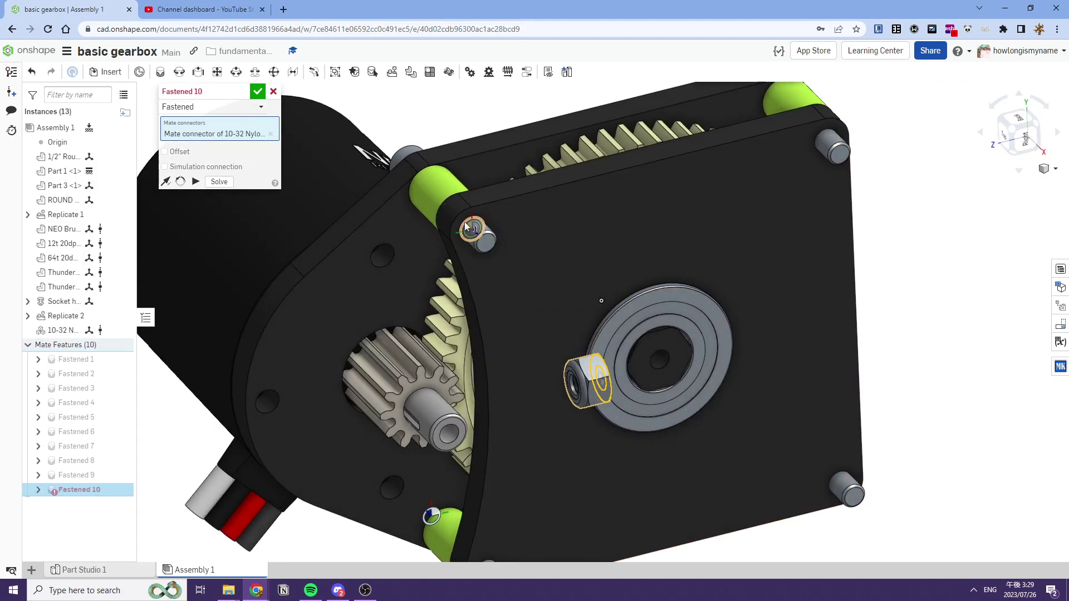
pyautogui.scroll(6, 466, 220)
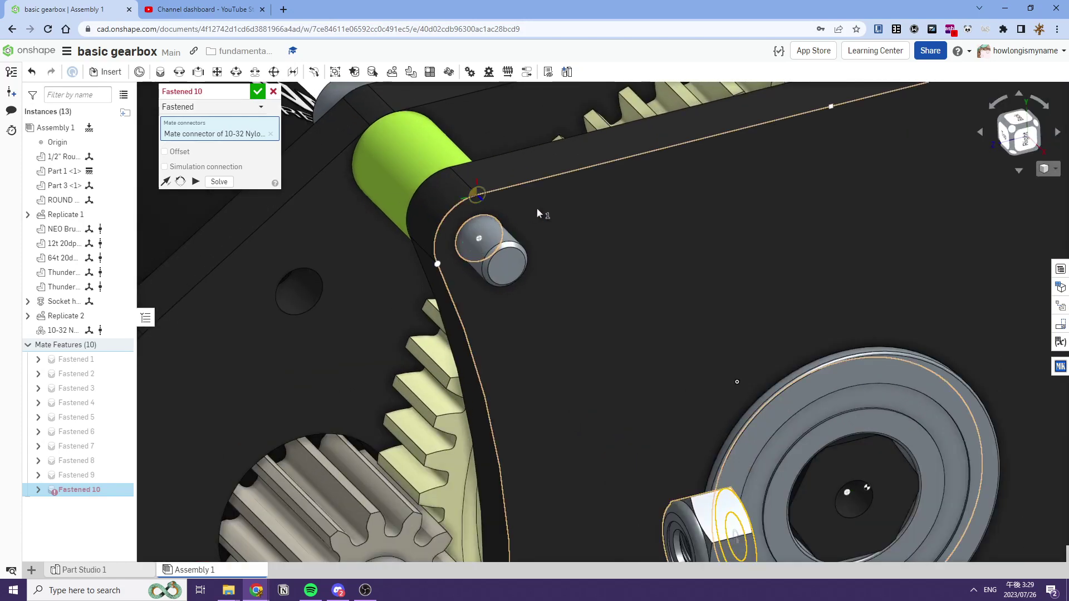
pyautogui.click(463, 221)
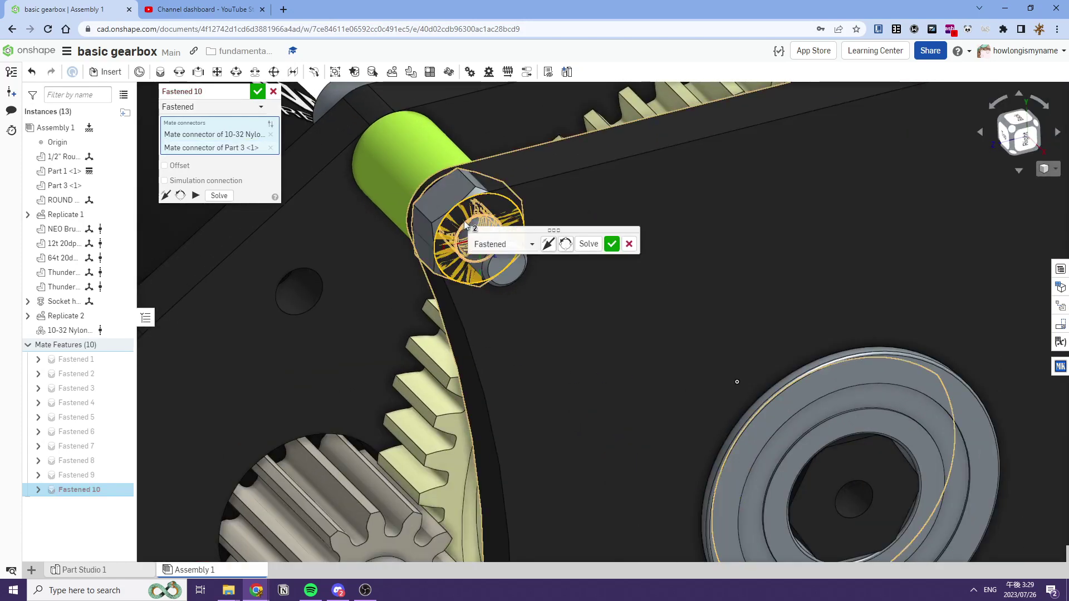
pyautogui.click(612, 243)
pyautogui.moveTo(587, 239); pyautogui.dragTo(486, 250, button='right')
pyautogui.scroll(-4, 509, 255)
pyautogui.click(273, 92)
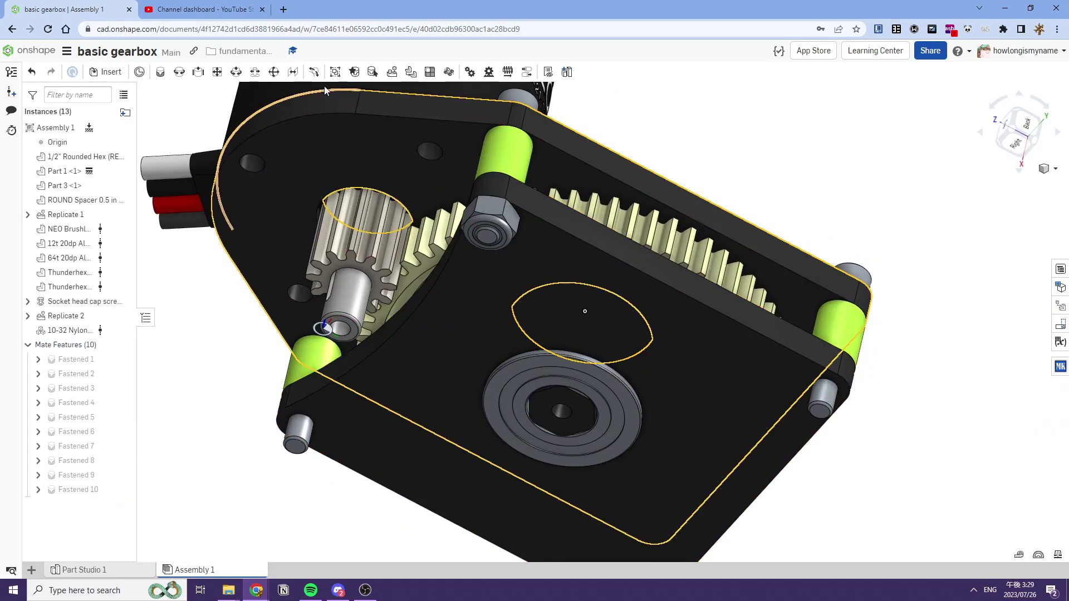
# Replicate the locknut onto the second plate's remaining corner holes by matching edges on its outer face
pyautogui.click(411, 72)
pyautogui.click(492, 213)
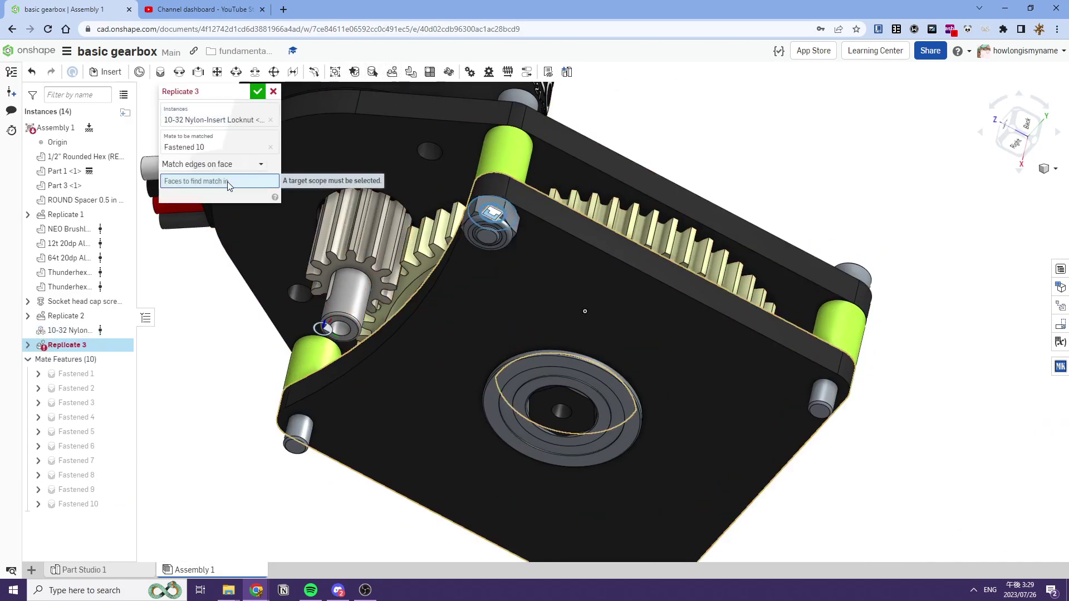
pyautogui.click(499, 299)
pyautogui.moveTo(499, 299); pyautogui.dragTo(528, 283, button='right')
pyautogui.click(258, 92)
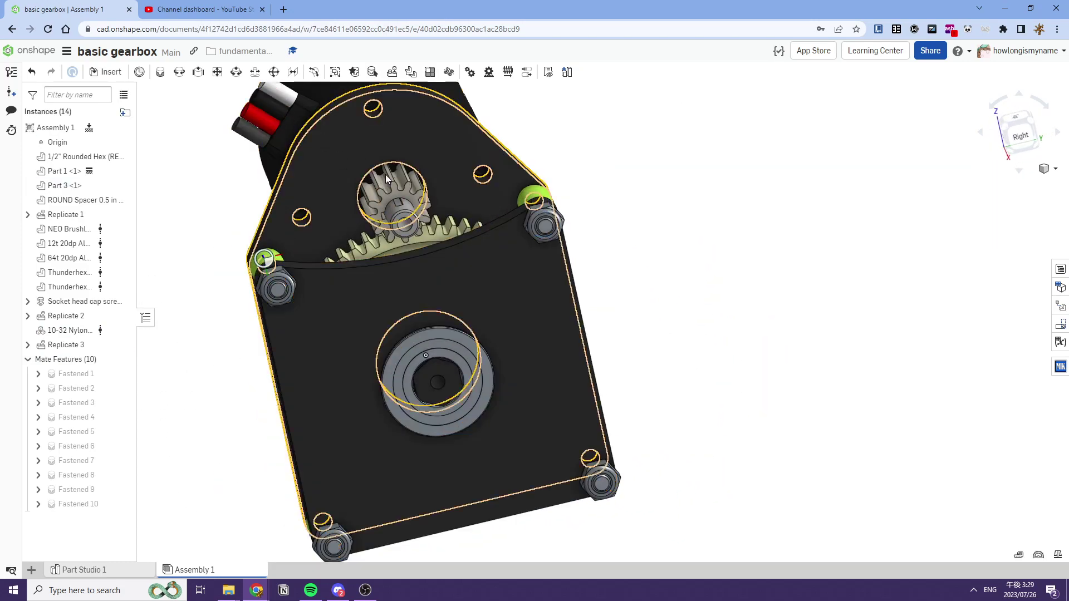
# Find "shaft" in the MKCad parts library, insert the #10-32 Shaft End Screw (REV-21-2056) and move it clear of the gearbox
pyautogui.moveTo(385, 174); pyautogui.dragTo(342, 123, button='right')
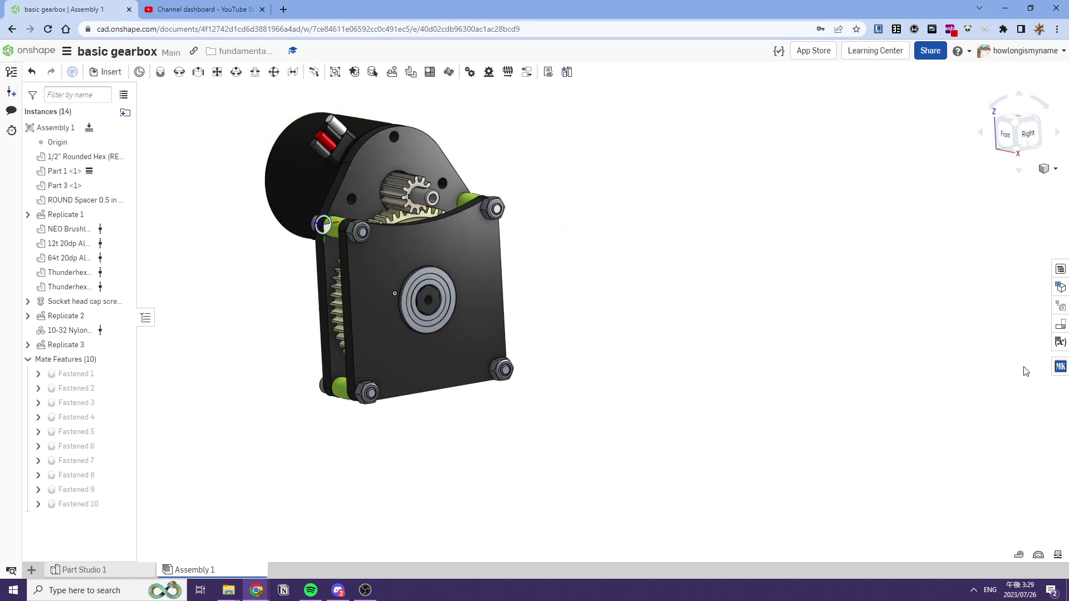
pyautogui.click(1058, 367)
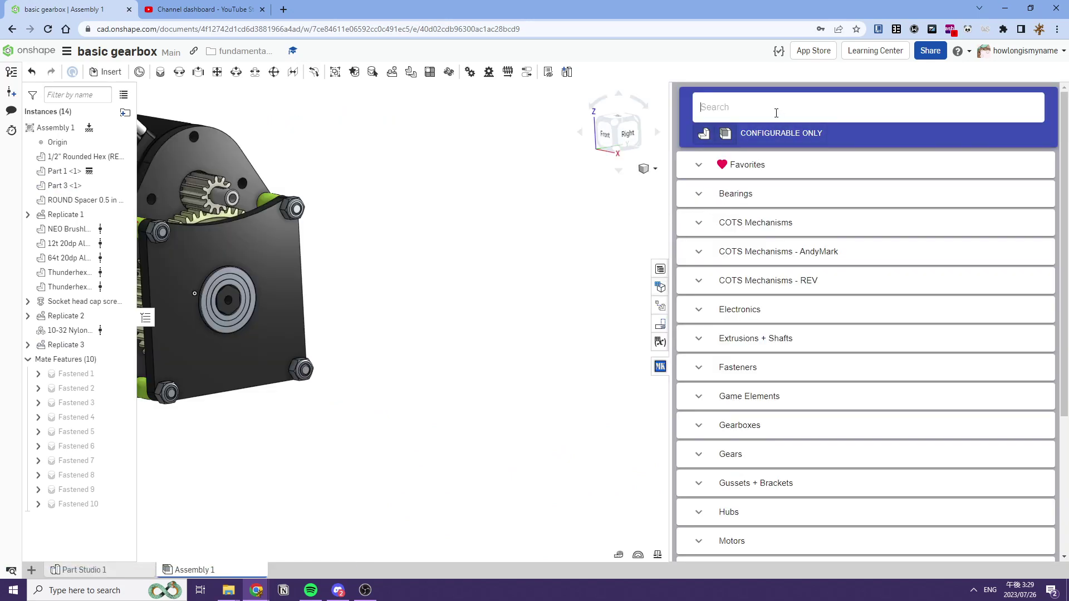
pyautogui.click(776, 110)
pyautogui.write('shaft')
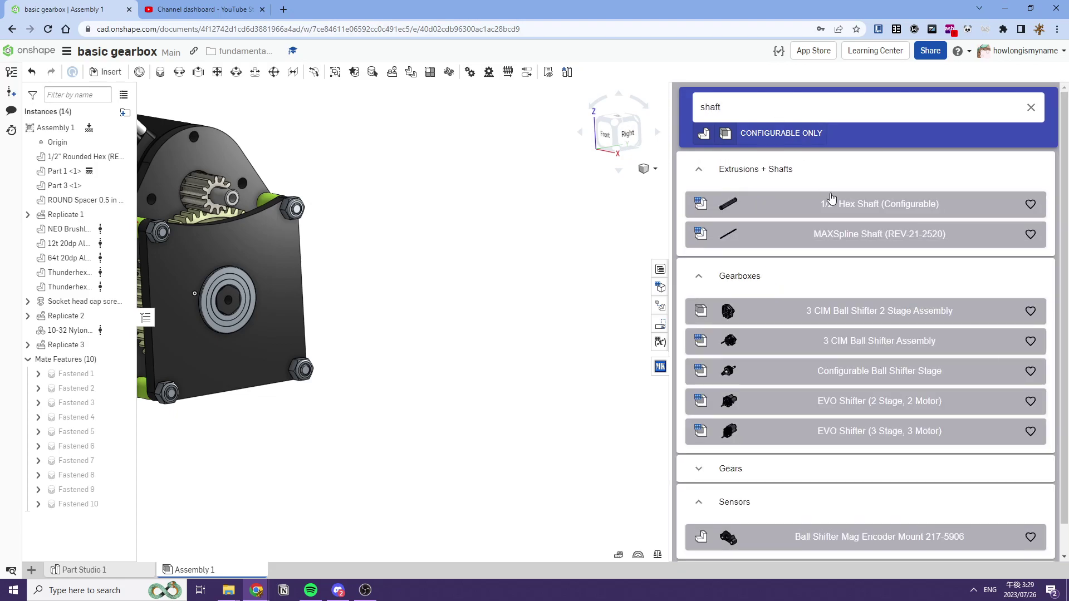
pyautogui.scroll(-1, 763, 357)
pyautogui.click(773, 535)
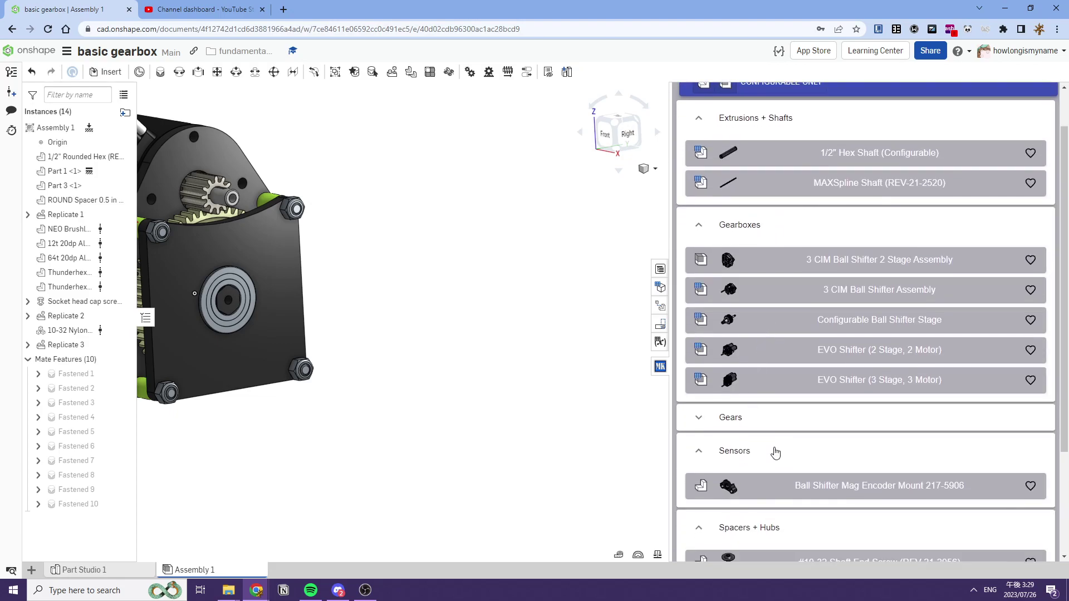
pyautogui.scroll(-5, 775, 313)
pyautogui.click(769, 264)
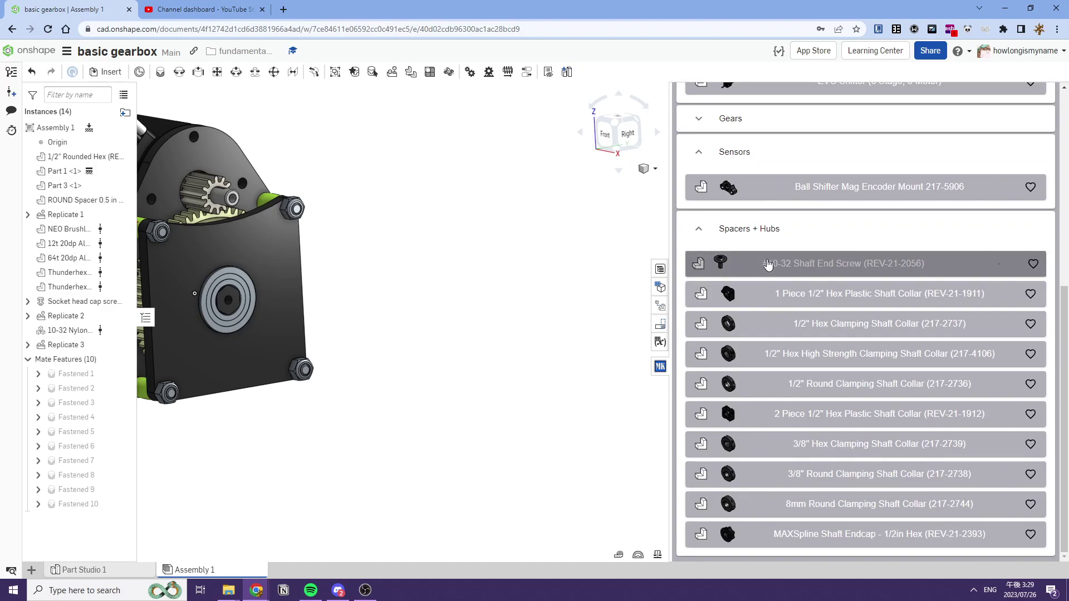
pyautogui.click(664, 371)
pyautogui.moveTo(279, 301); pyautogui.dragTo(362, 300, button='right')
pyautogui.scroll(4, 296, 291)
pyautogui.moveTo(470, 261); pyautogui.dragTo(608, 234)
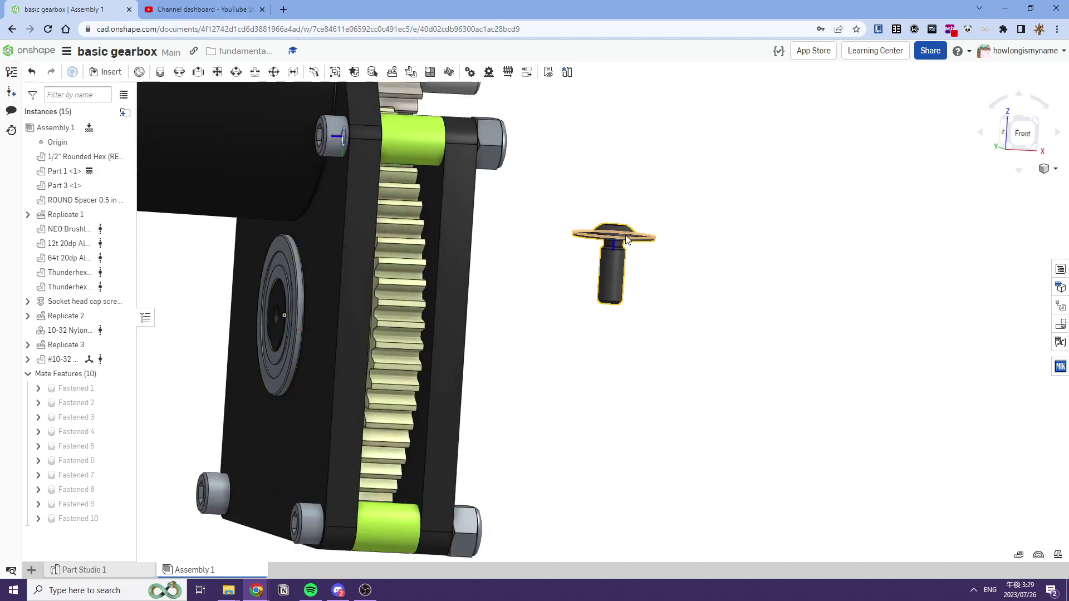
# Fasten the shaft end screw's head underside centre to the hex shaft's end hole at the second plate, with its head facing outward
pyautogui.moveTo(609, 234); pyautogui.dragTo(601, 203, button='right')
pyautogui.click(139, 72)
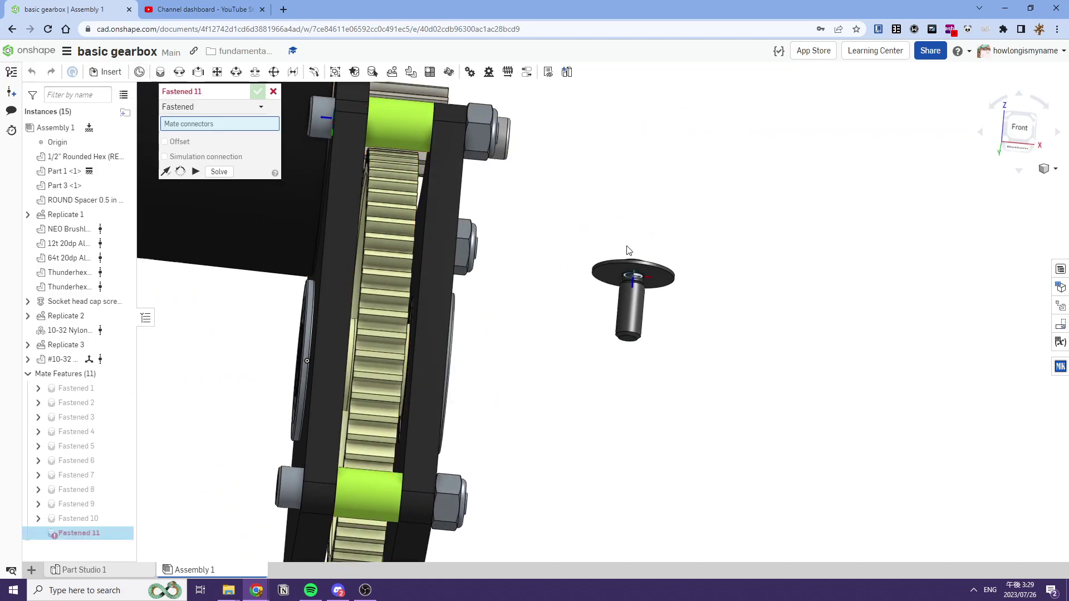
pyautogui.scroll(3, 646, 267)
pyautogui.scroll(1, 616, 273)
pyautogui.click(616, 273)
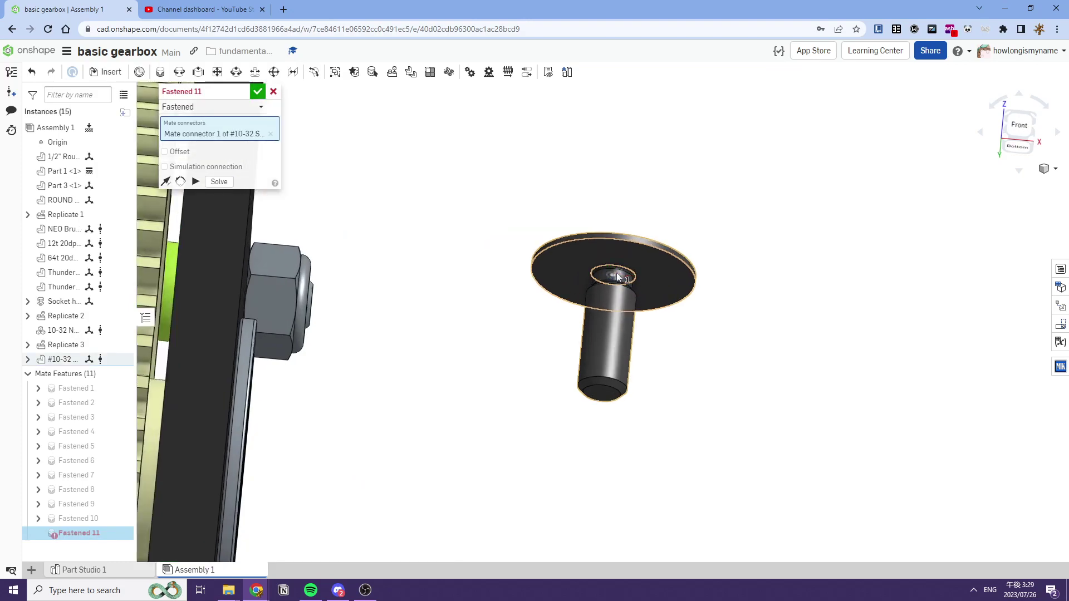
pyautogui.scroll(-5, 616, 274)
pyautogui.moveTo(616, 274); pyautogui.dragTo(570, 280, button='right')
pyautogui.scroll(4, 549, 337)
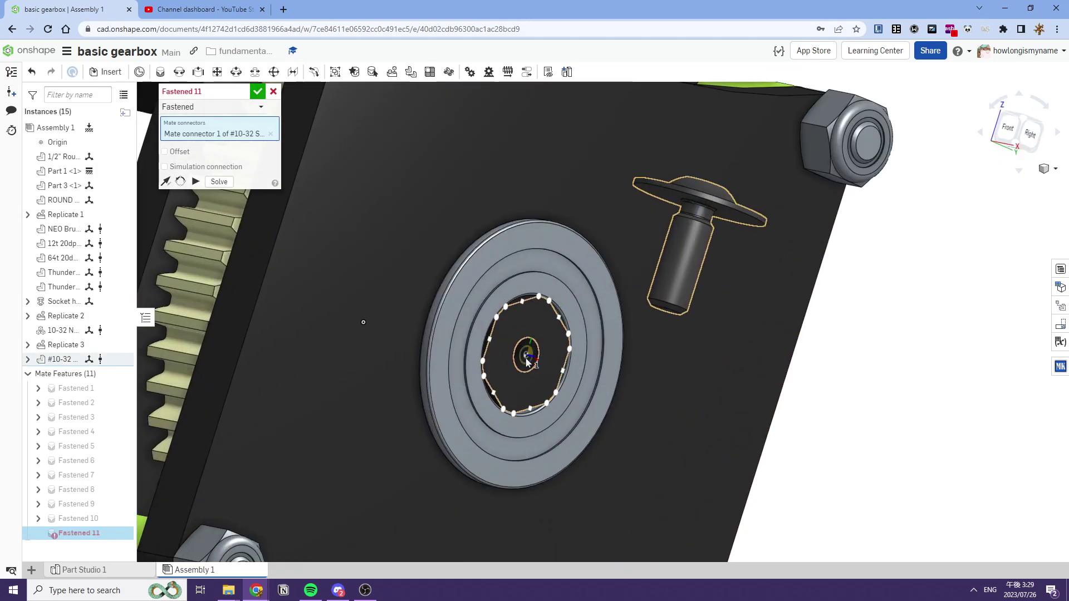
pyautogui.click(527, 359)
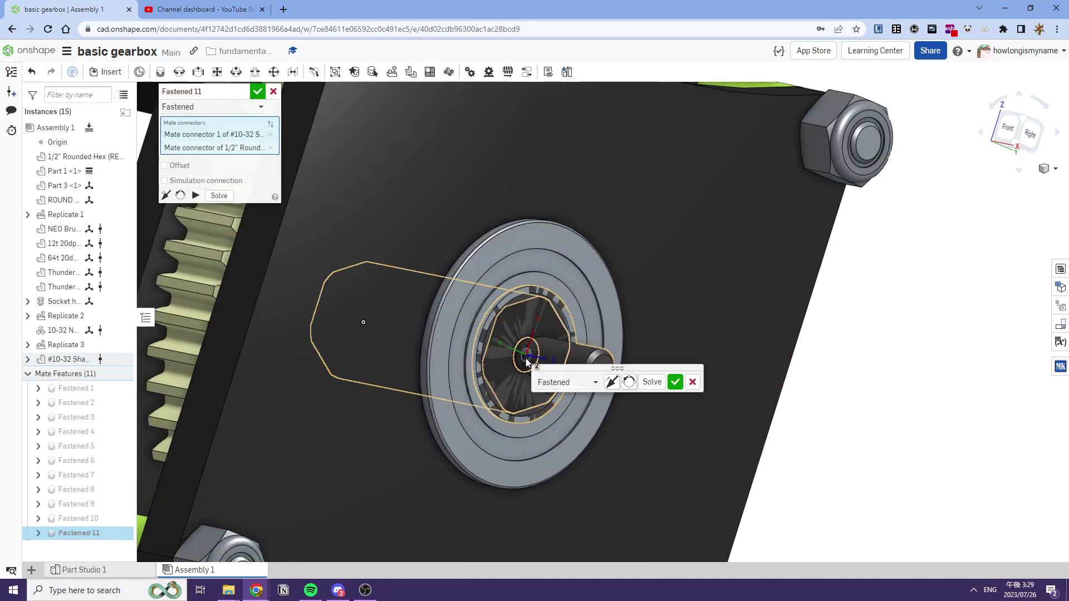
pyautogui.click(628, 383)
pyautogui.click(674, 382)
pyautogui.press('Escape')
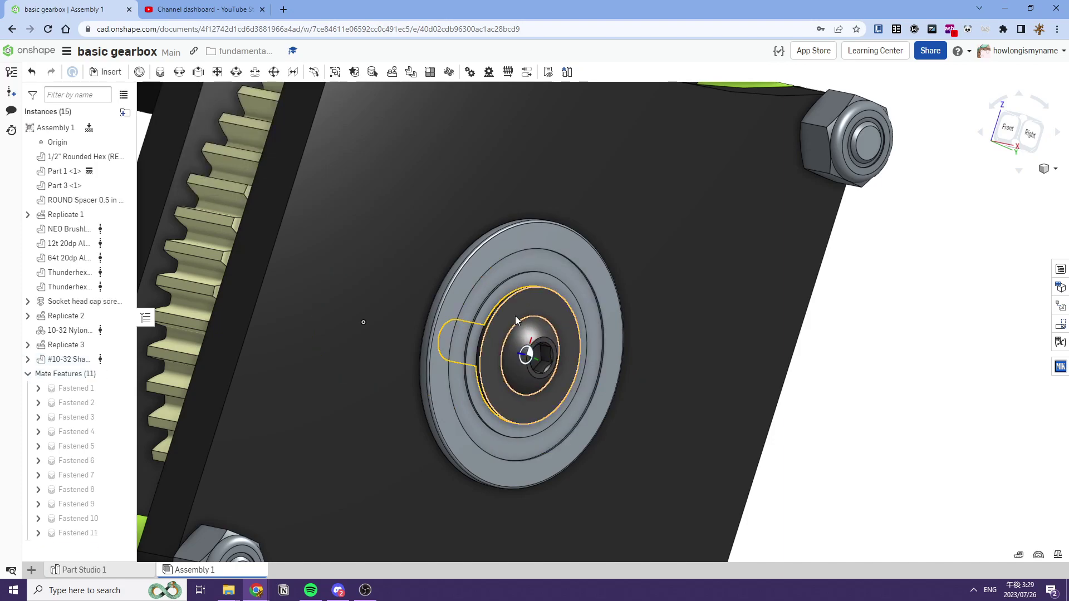
# Try to replicate the shaft end screw onto the hex shaft's motor-side end by matching individual edges
pyautogui.click(516, 316)
pyautogui.scroll(-3, 483, 280)
pyautogui.click(779, 317)
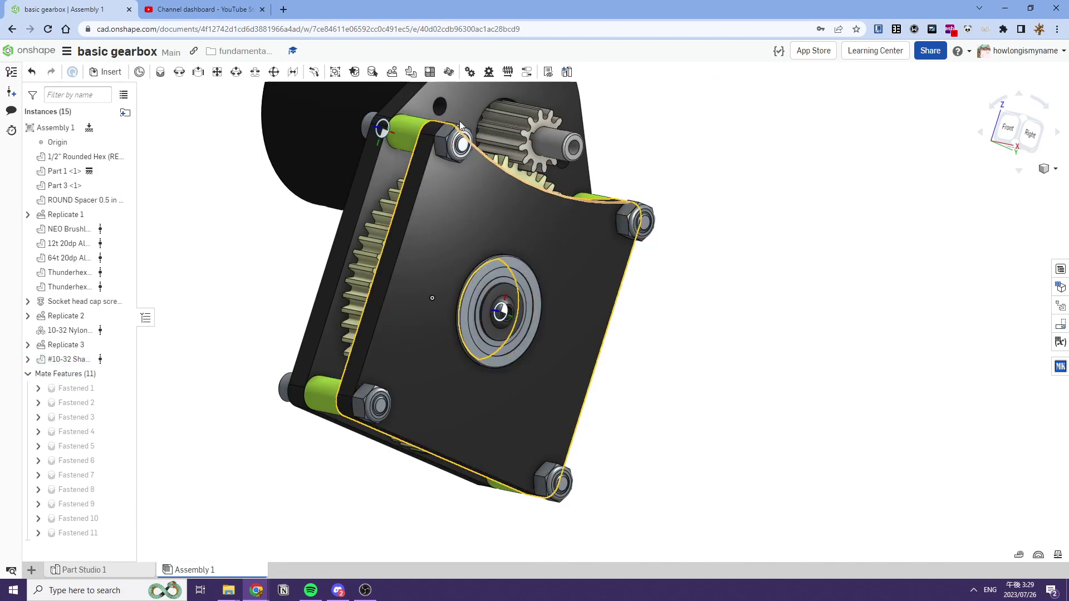
pyautogui.click(391, 72)
pyautogui.click(501, 309)
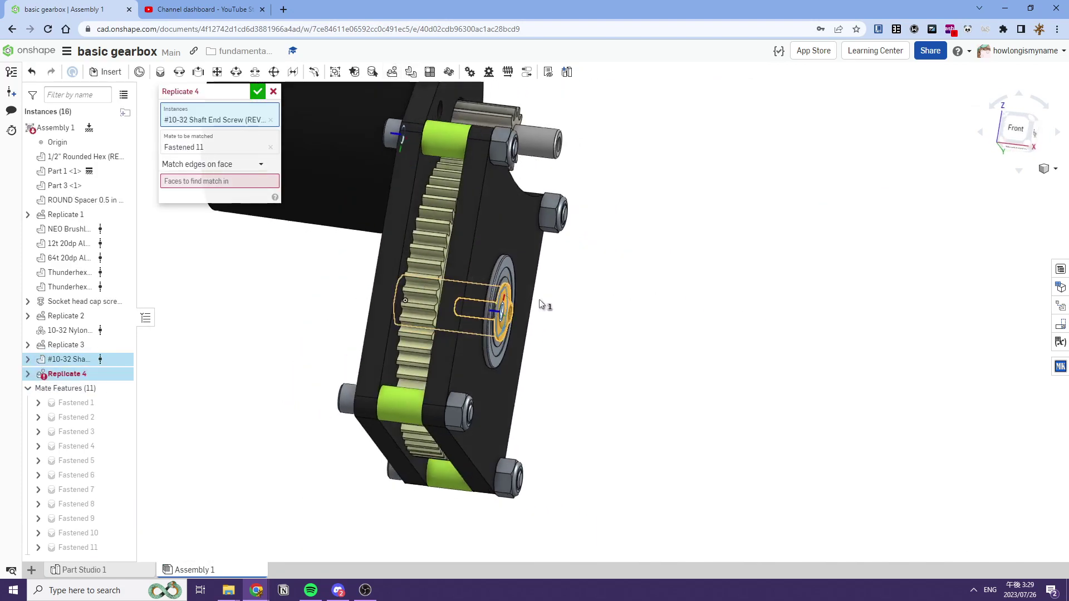
pyautogui.click(230, 167)
pyautogui.click(235, 211)
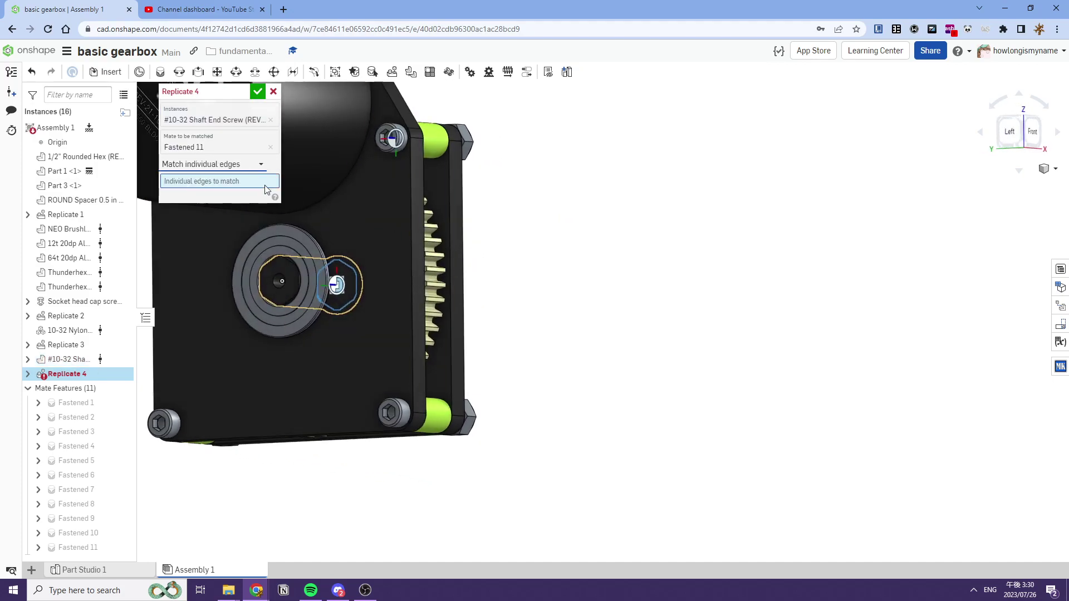
pyautogui.click(279, 279)
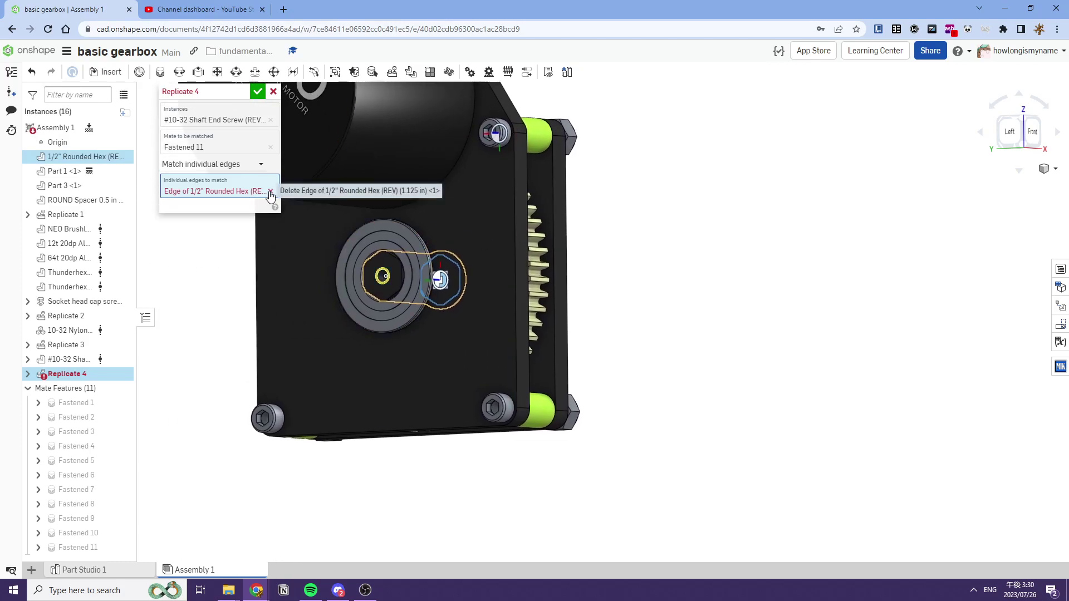
pyautogui.click(270, 191)
pyautogui.scroll(3, 394, 256)
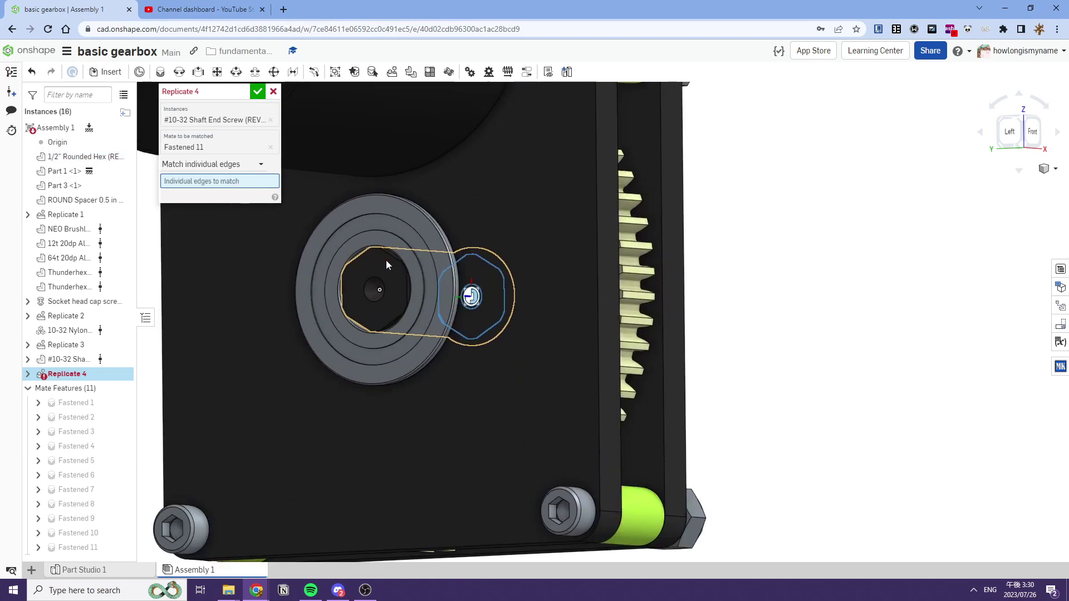
pyautogui.moveTo(386, 259); pyautogui.dragTo(393, 238, button='right')
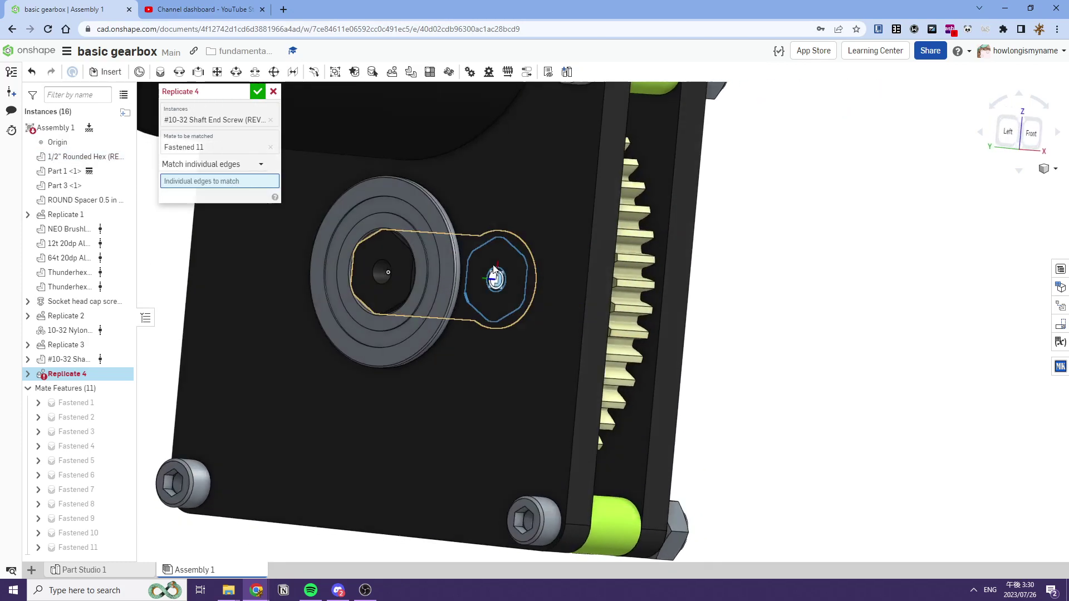
pyautogui.click(393, 238)
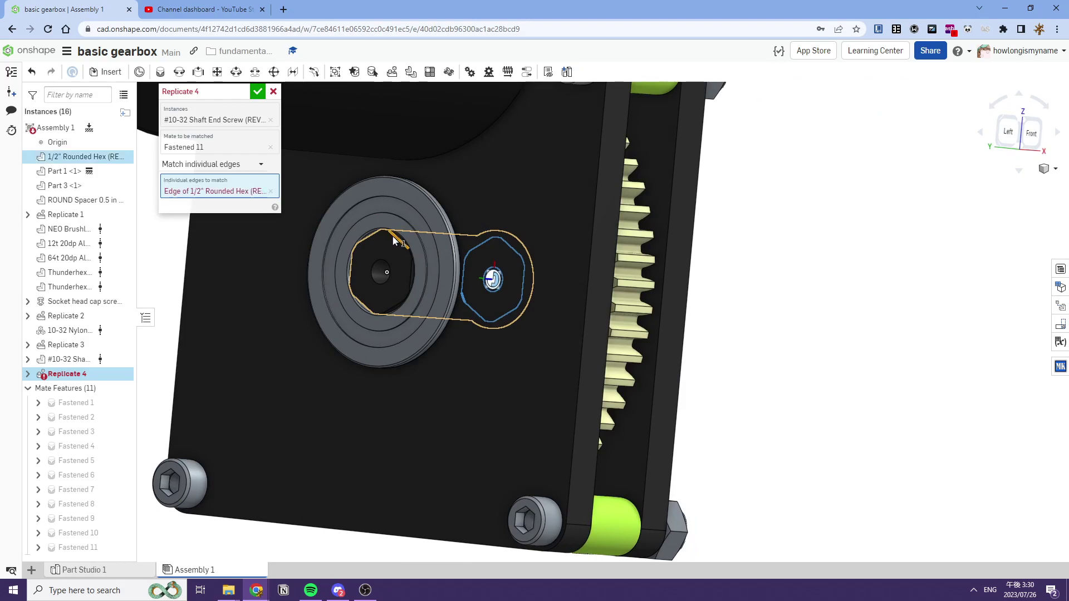
pyautogui.click(271, 191)
pyautogui.click(273, 91)
# Copy the fastened shaft end screw and paste a duplicate beside the gearbox
pyautogui.moveTo(604, 182); pyautogui.dragTo(530, 194, button='right')
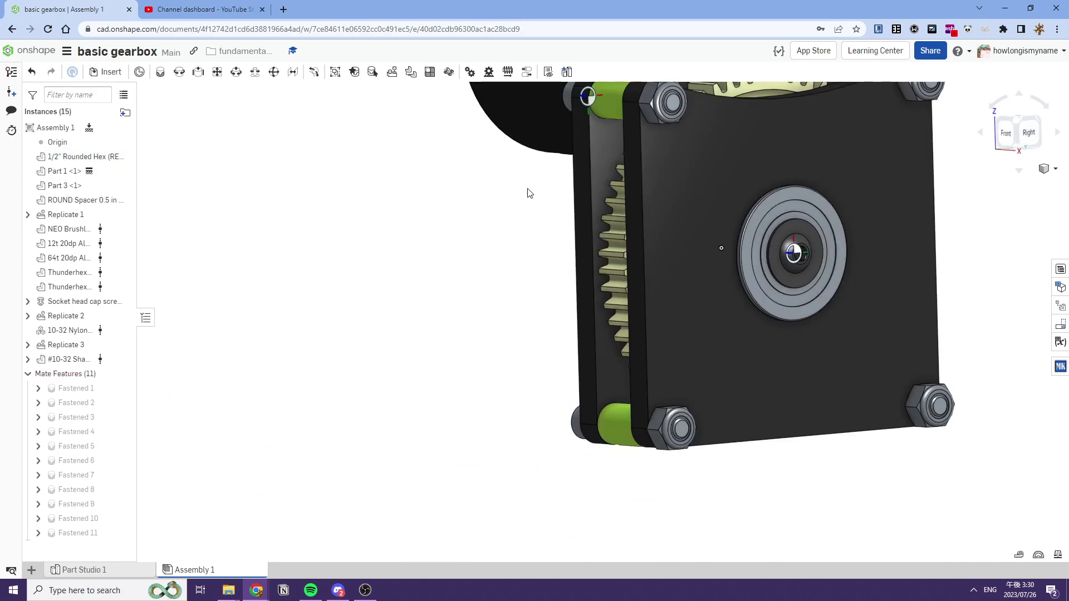
pyautogui.scroll(2, 794, 260)
pyautogui.click(784, 222)
pyautogui.hotkey('ctrl', 'c')
pyautogui.hotkey('ctrl', 'v')
pyautogui.rightClick(334, 257)
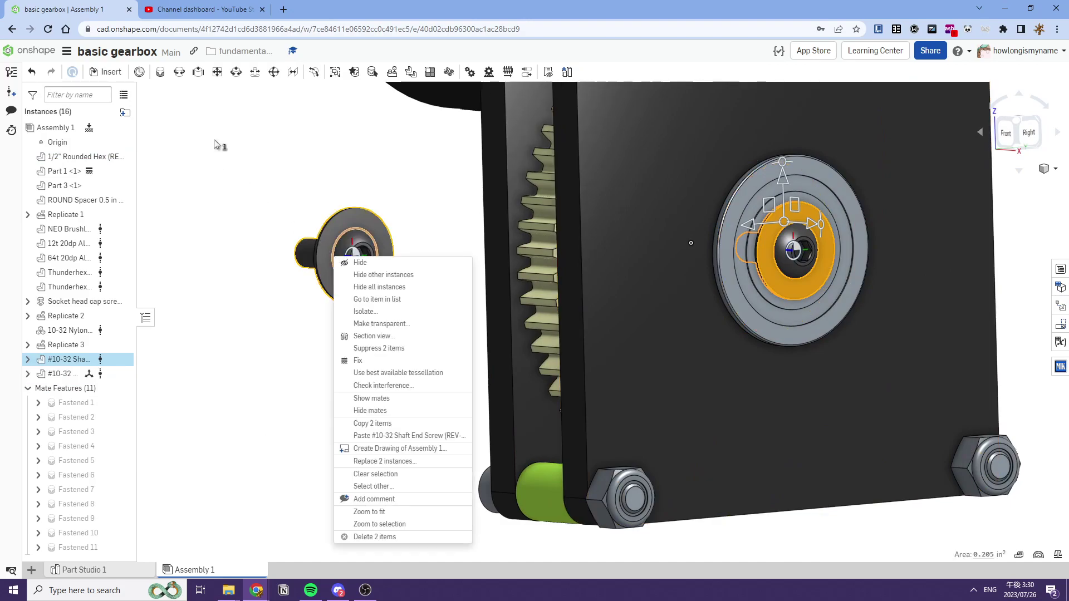
pyautogui.click(215, 141)
# Fasten the duplicate shaft end screw's head underside centre to the hex shaft's motor-side end hole, with its head facing outward
pyautogui.click(160, 72)
pyautogui.moveTo(391, 187); pyautogui.dragTo(490, 212, button='right')
pyautogui.scroll(3, 527, 292)
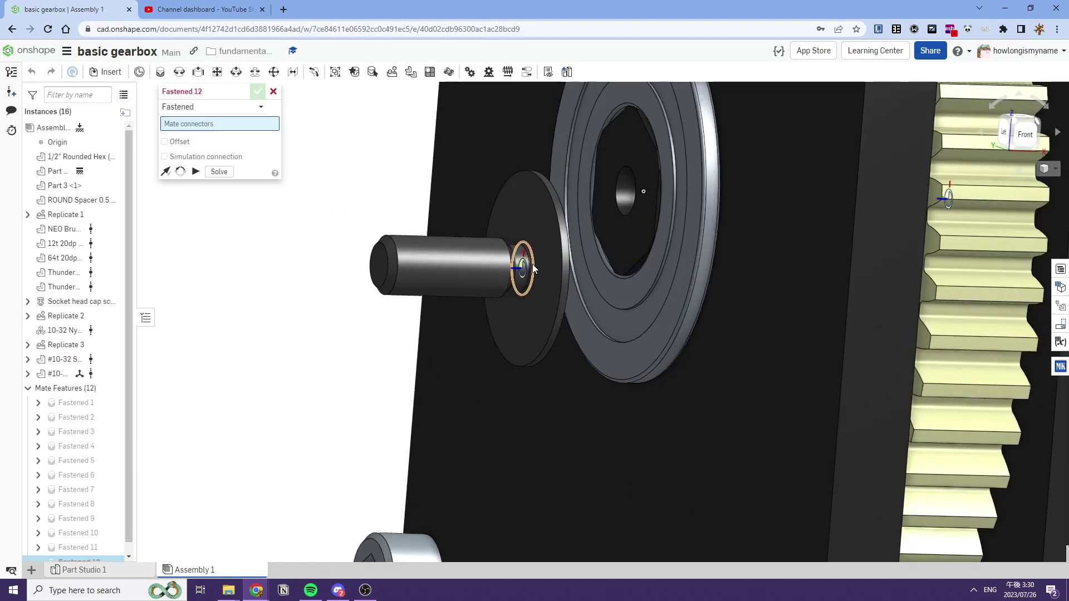
pyautogui.click(533, 264)
pyautogui.click(625, 190)
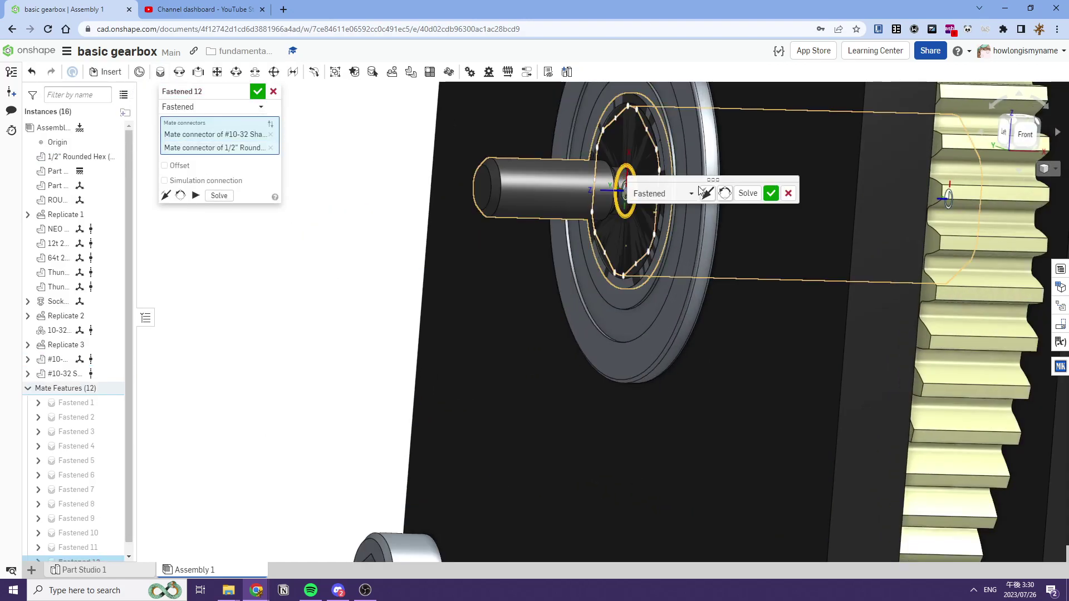
pyautogui.click(772, 193)
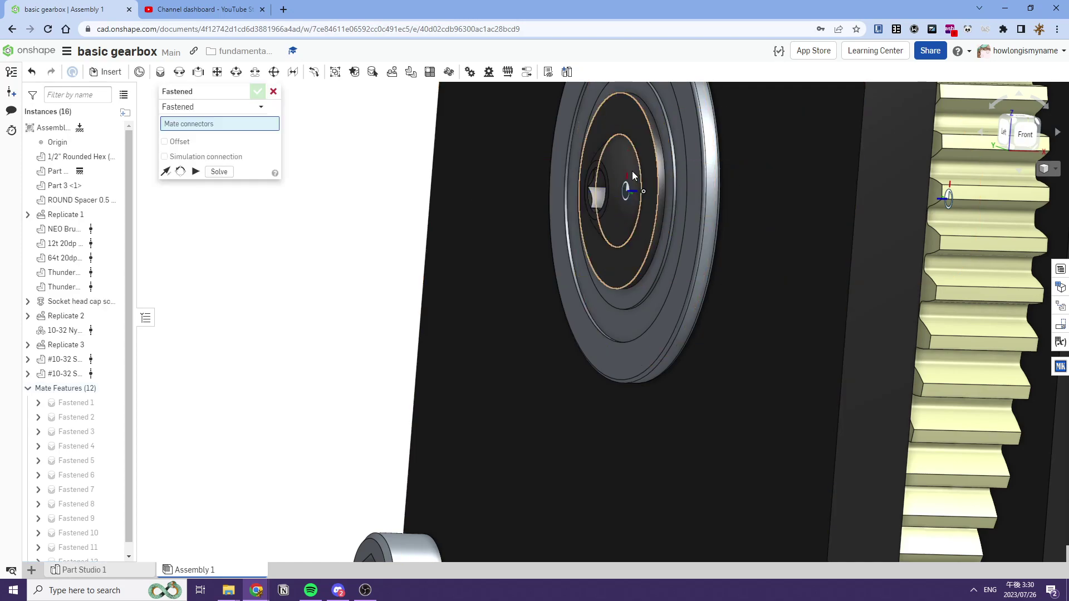
pyautogui.moveTo(633, 172); pyautogui.dragTo(659, 193, button='right')
pyautogui.press('Escape')
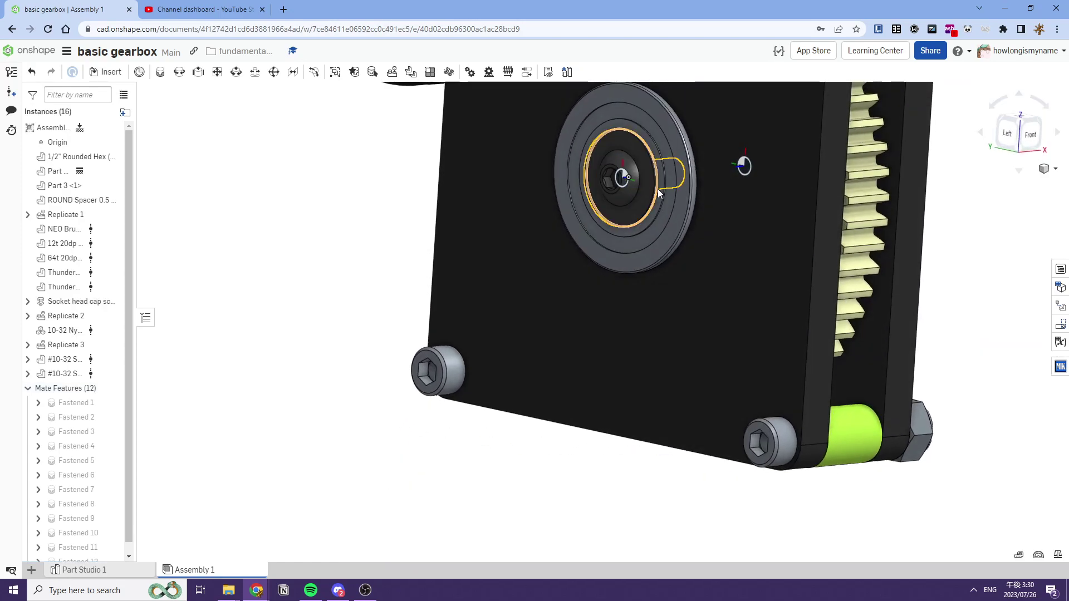
# Delete the duplicate shaft end screw from the hex shaft's motor-side end
pyautogui.scroll(3, 640, 163)
pyautogui.scroll(-3, 633, 168)
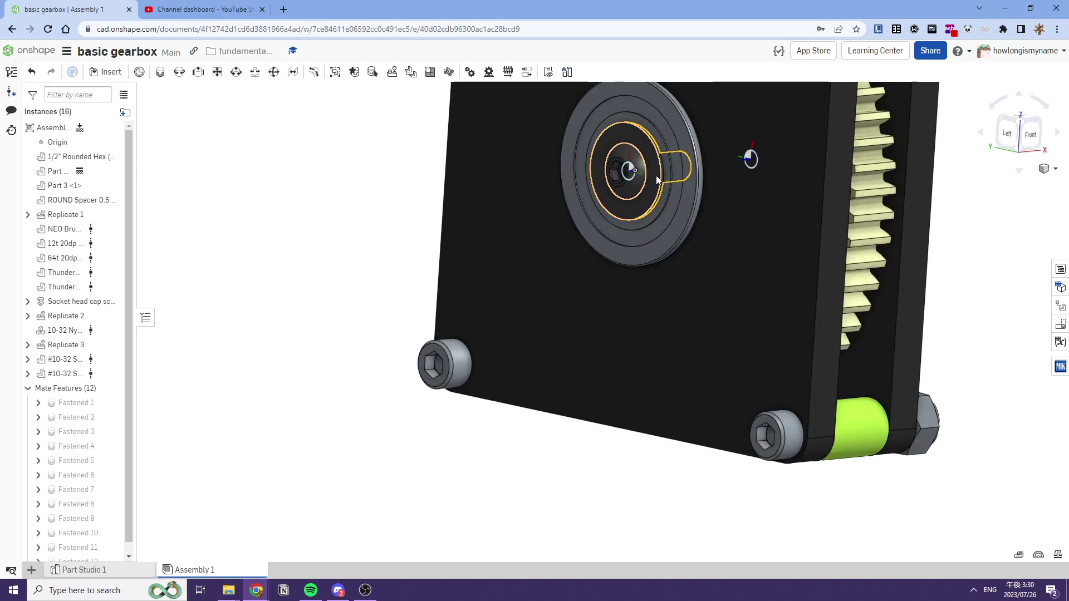
pyautogui.scroll(3, 658, 167)
pyautogui.scroll(-8, 612, 256)
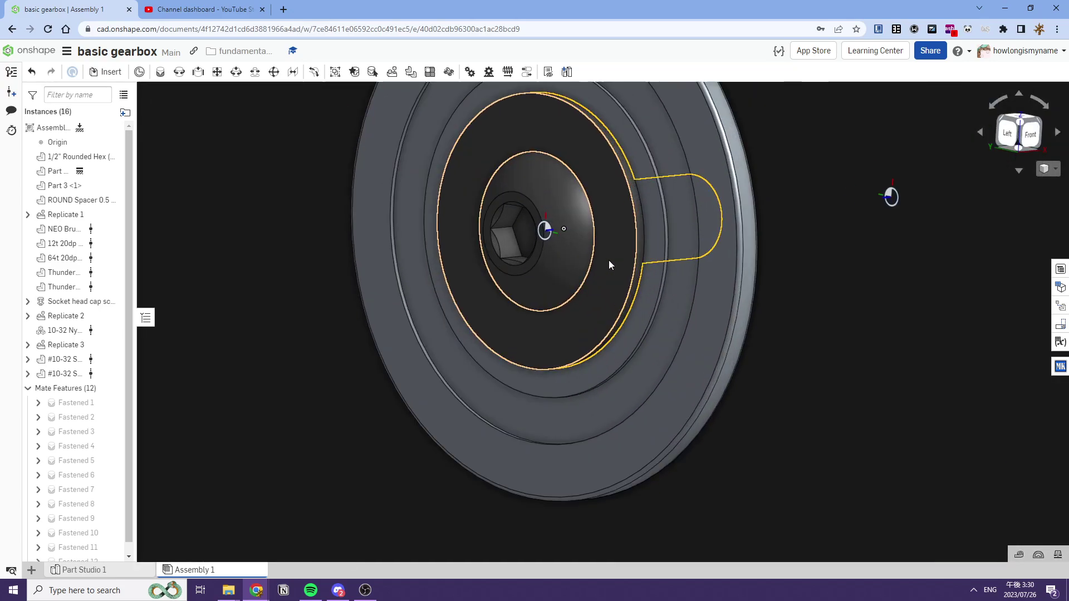
pyautogui.click(606, 246)
pyautogui.press('Delete')
pyautogui.scroll(6, 605, 246)
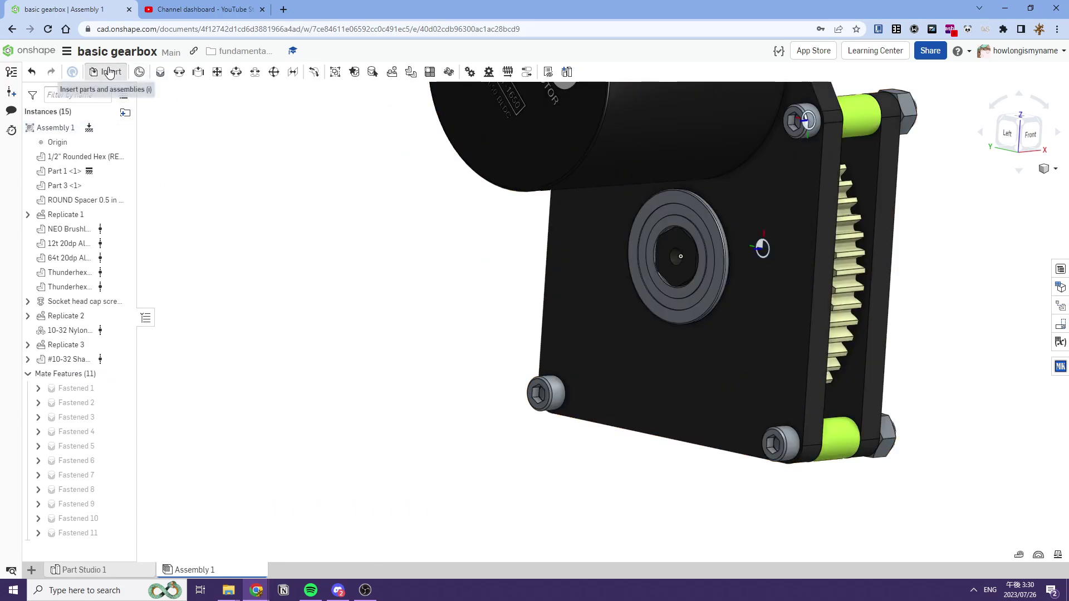
# Insert a #10 stainless steel Type B wide flat washer from the standard content, centred on the hex shaft's motor-side end
pyautogui.click(110, 72)
pyautogui.click(201, 152)
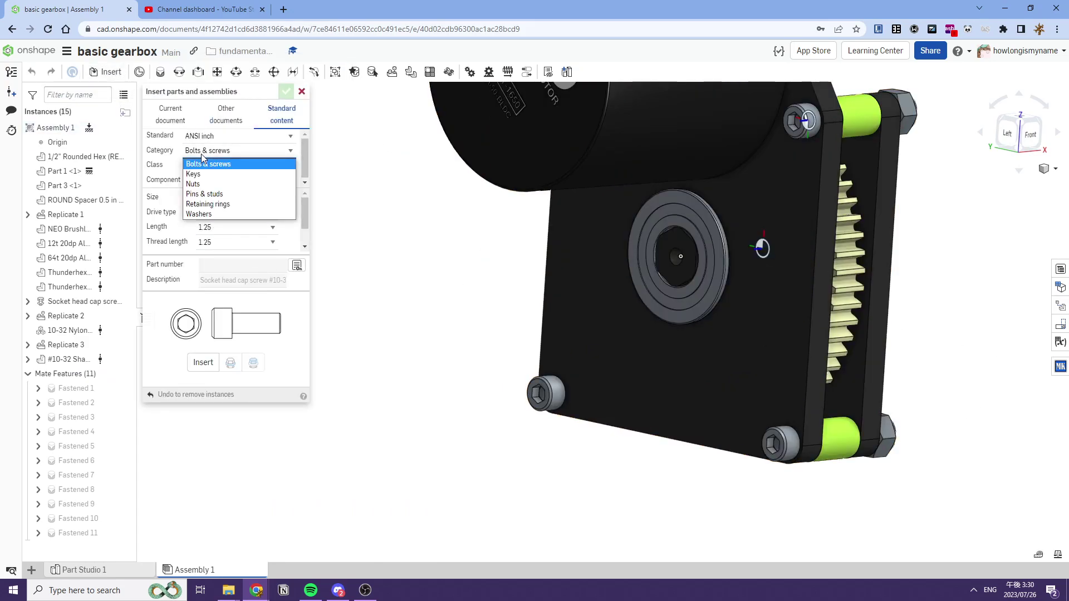
pyautogui.click(204, 211)
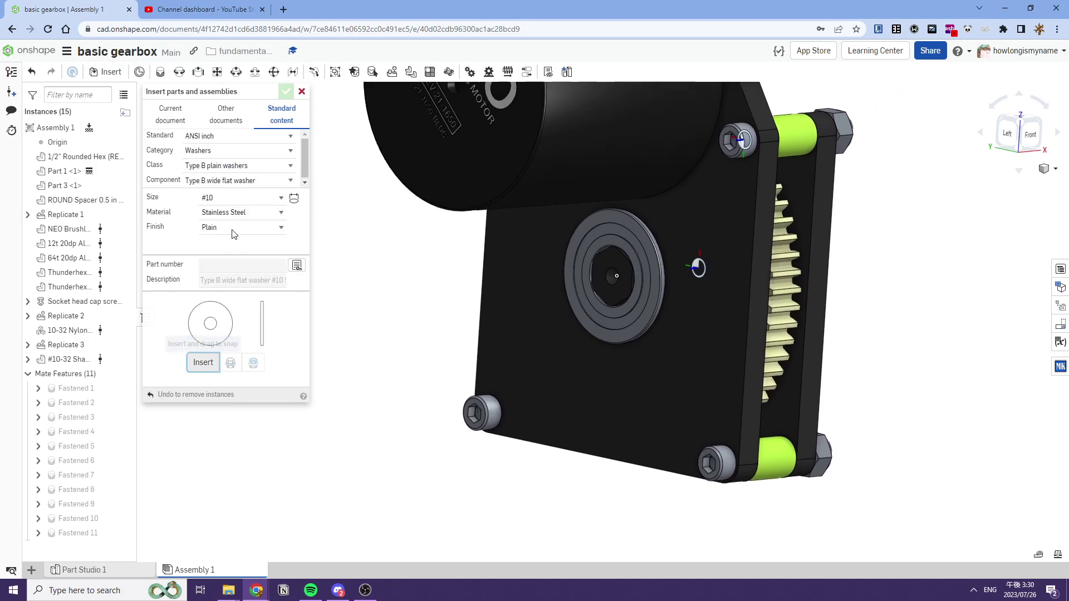
pyautogui.click(609, 276)
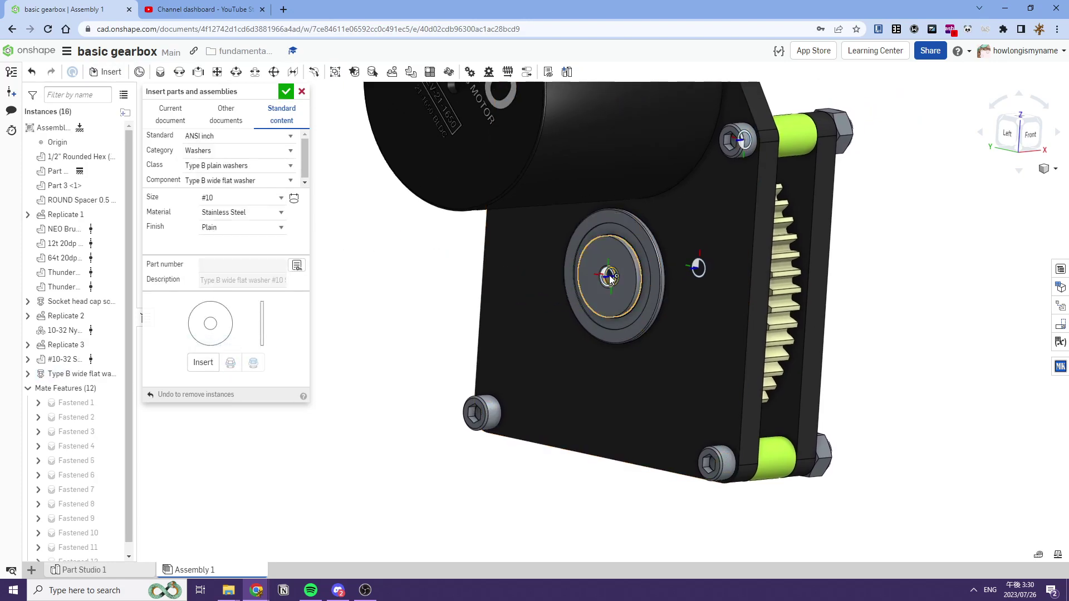
pyautogui.moveTo(610, 276); pyautogui.dragTo(510, 263, button='right')
# Insert a #10-32 hex socket head cap screw, 0.5 in long, through the washer into the hex shaft's motor-side end
pyautogui.click(213, 166)
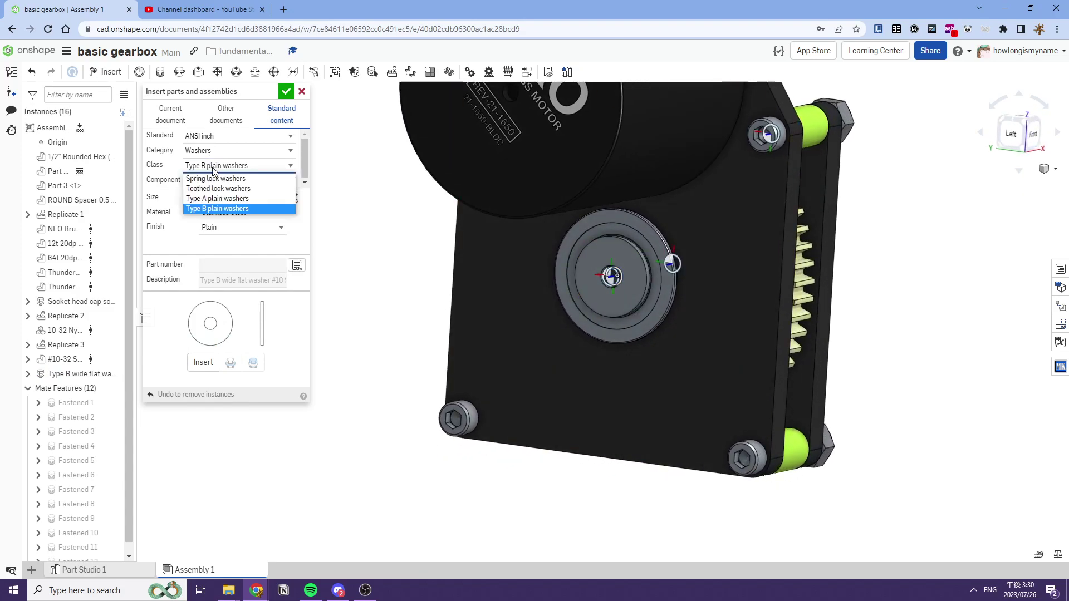
pyautogui.click(214, 156)
pyautogui.click(213, 166)
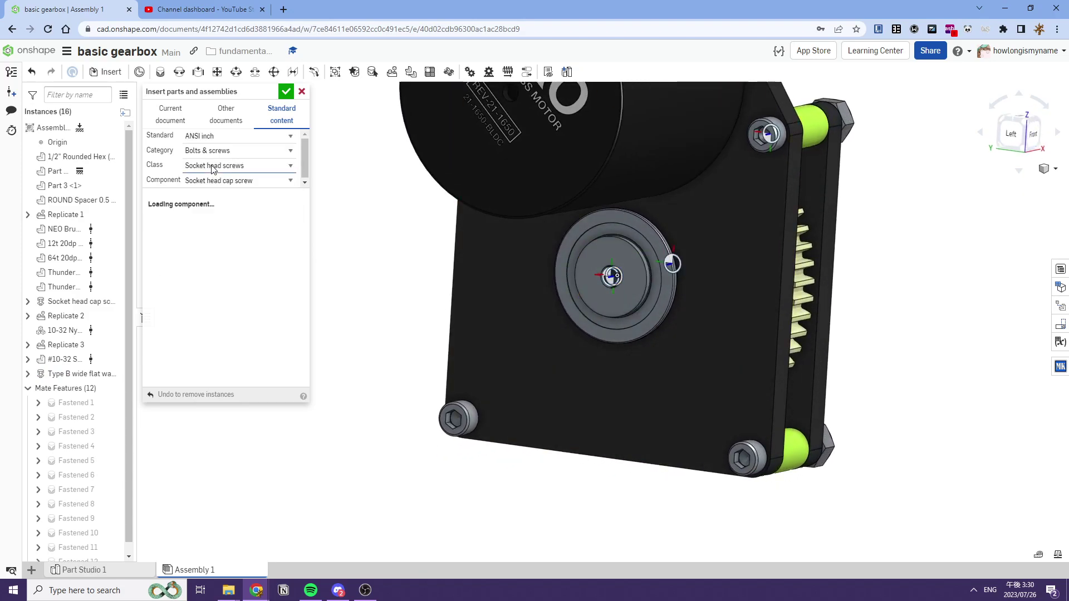
pyautogui.click(222, 228)
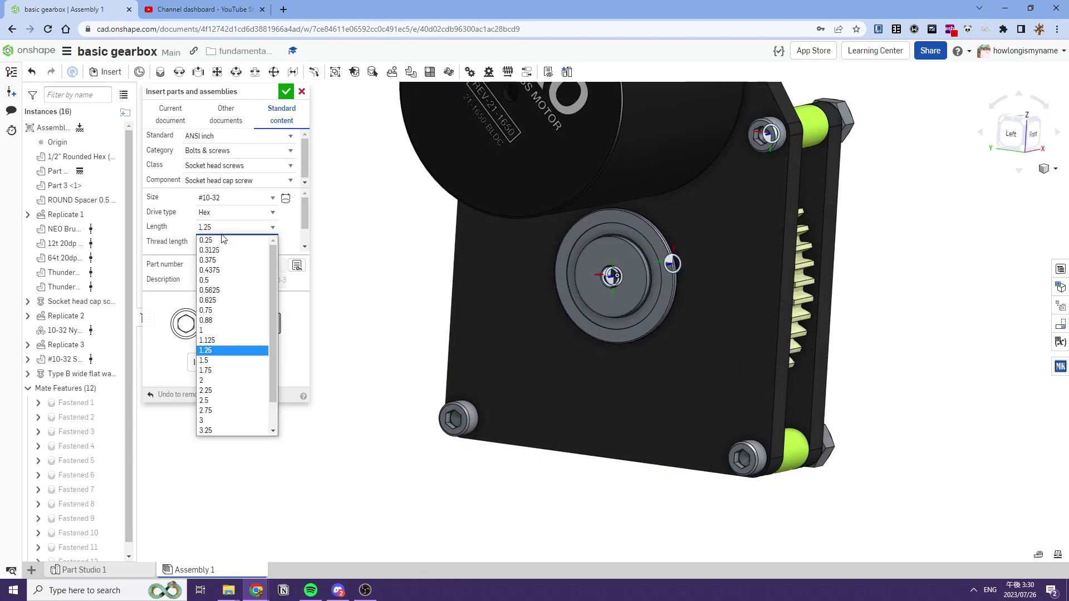
pyautogui.click(212, 280)
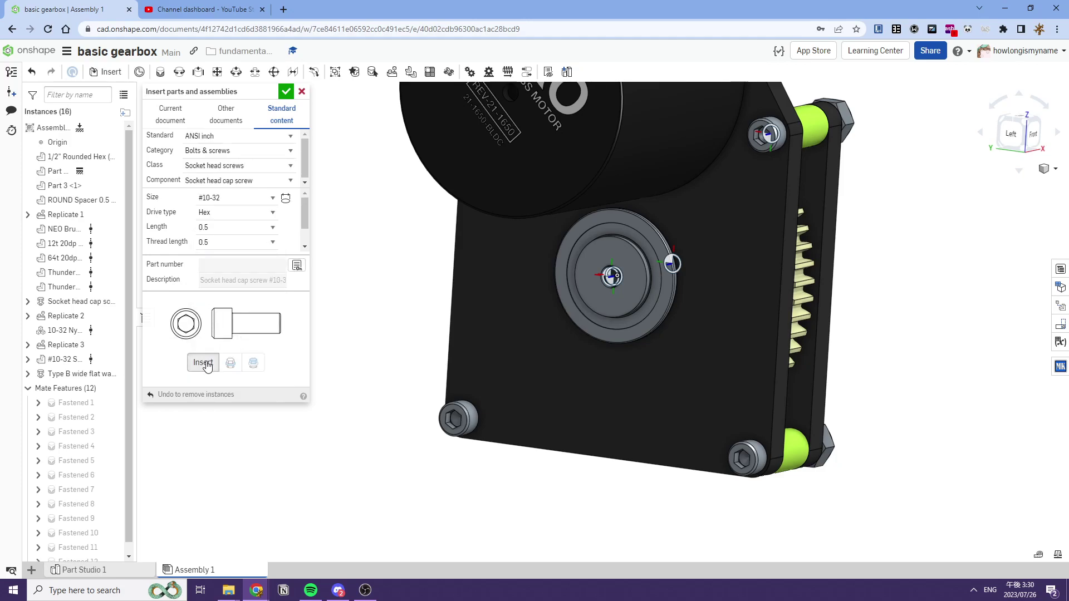
pyautogui.click(551, 282)
pyautogui.scroll(5, 596, 296)
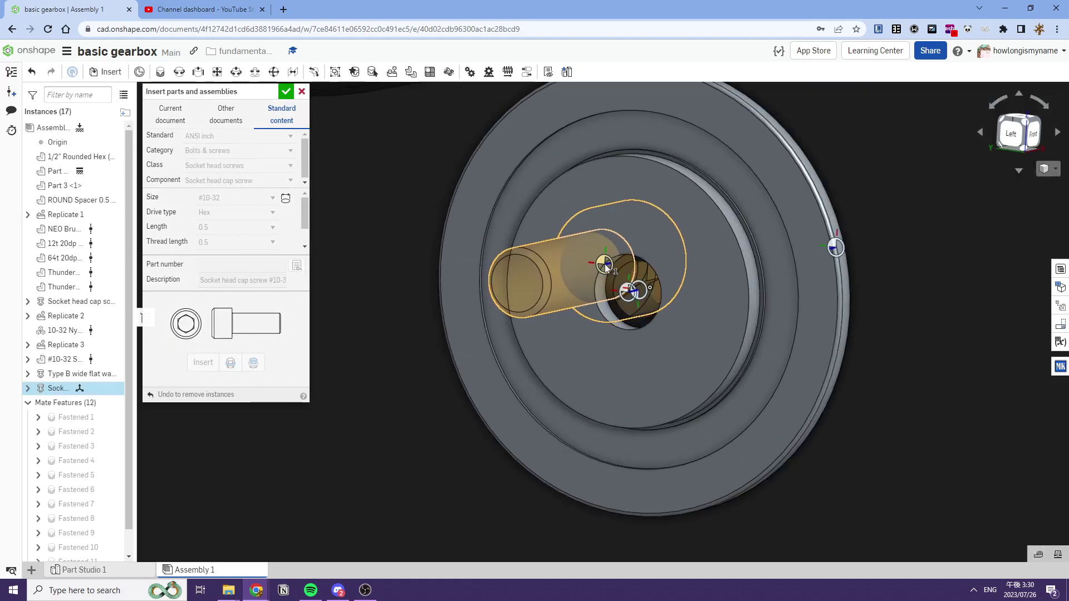
pyautogui.click(595, 295)
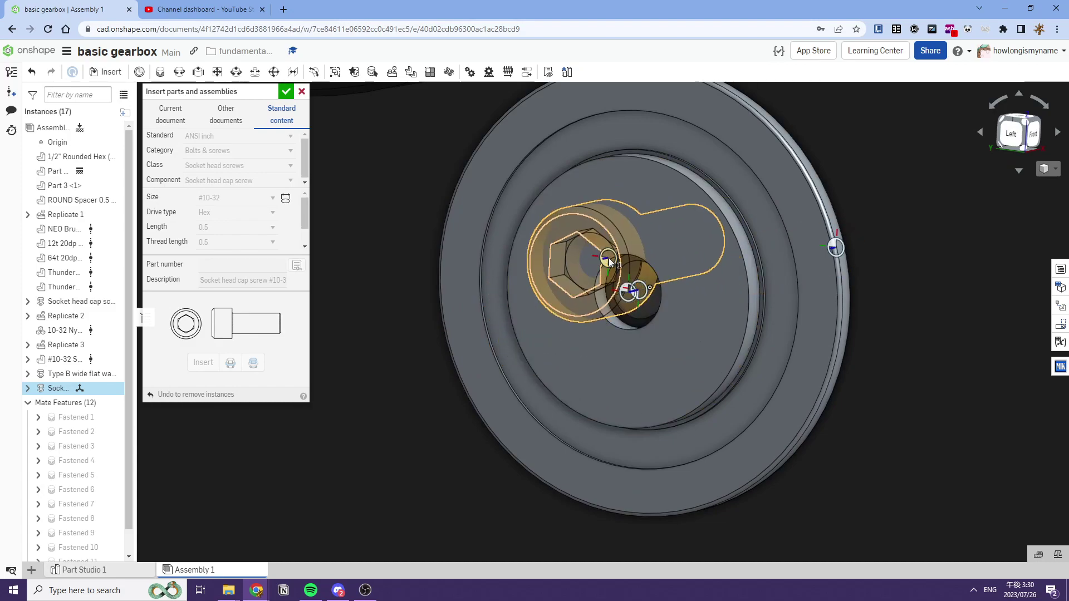
pyautogui.click(621, 292)
pyautogui.moveTo(621, 293); pyautogui.dragTo(526, 324, button='right')
pyautogui.scroll(-4, 589, 282)
pyautogui.scroll(-3, 466, 268)
# Insert three more #10-32 x 0.5 in socket head cap screws into the motor plate's three open mounting holes around the pinion
pyautogui.click(198, 364)
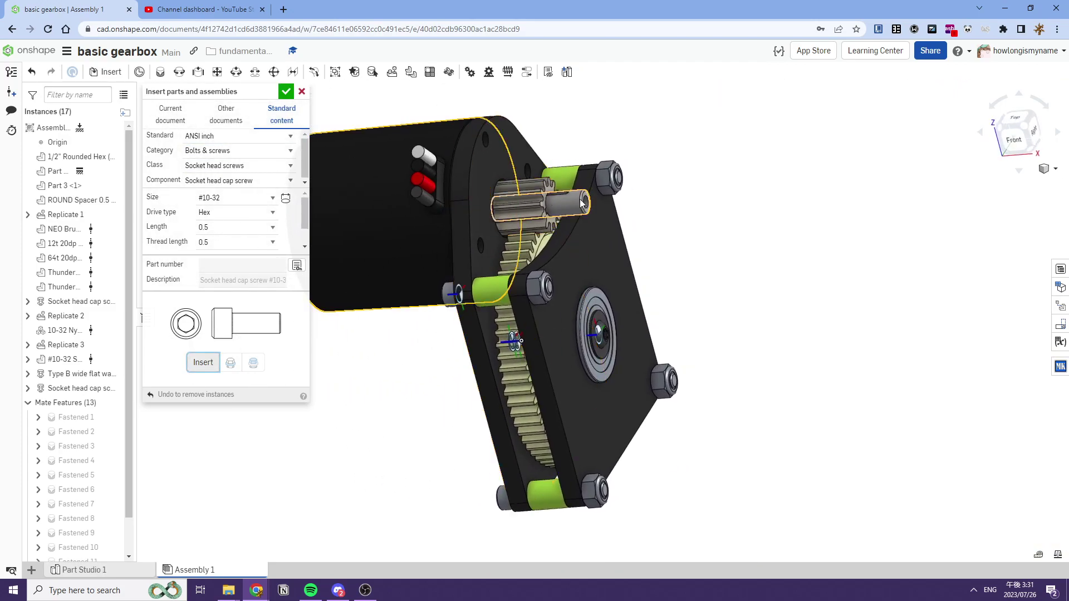
pyautogui.moveTo(641, 262); pyautogui.dragTo(604, 248, button='right')
pyautogui.click(527, 288)
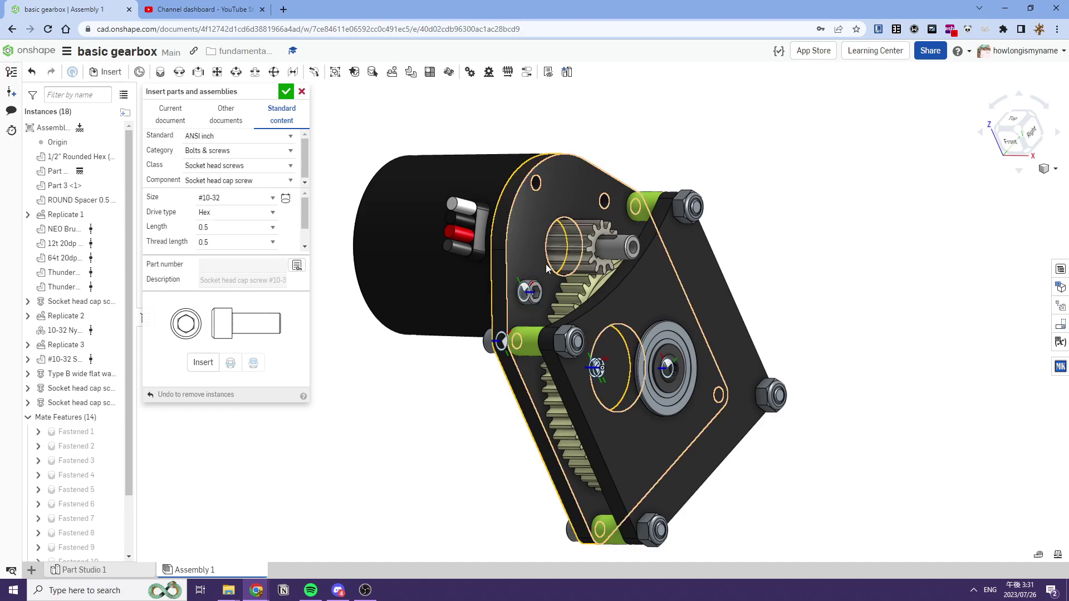
pyautogui.moveTo(570, 235); pyautogui.dragTo(555, 287, button='middle')
pyautogui.click(194, 362)
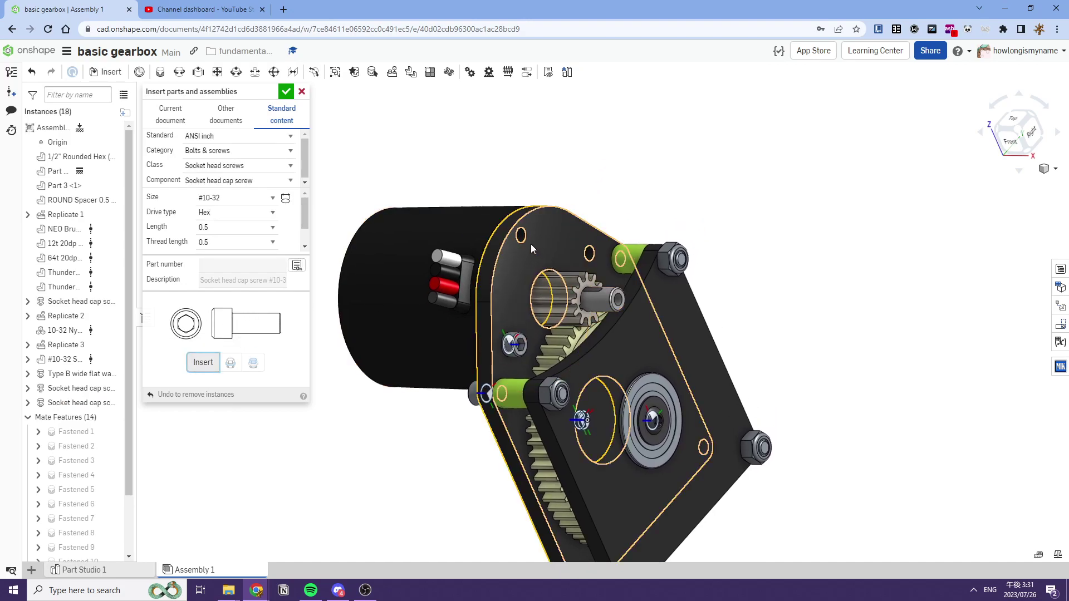
pyautogui.click(527, 235)
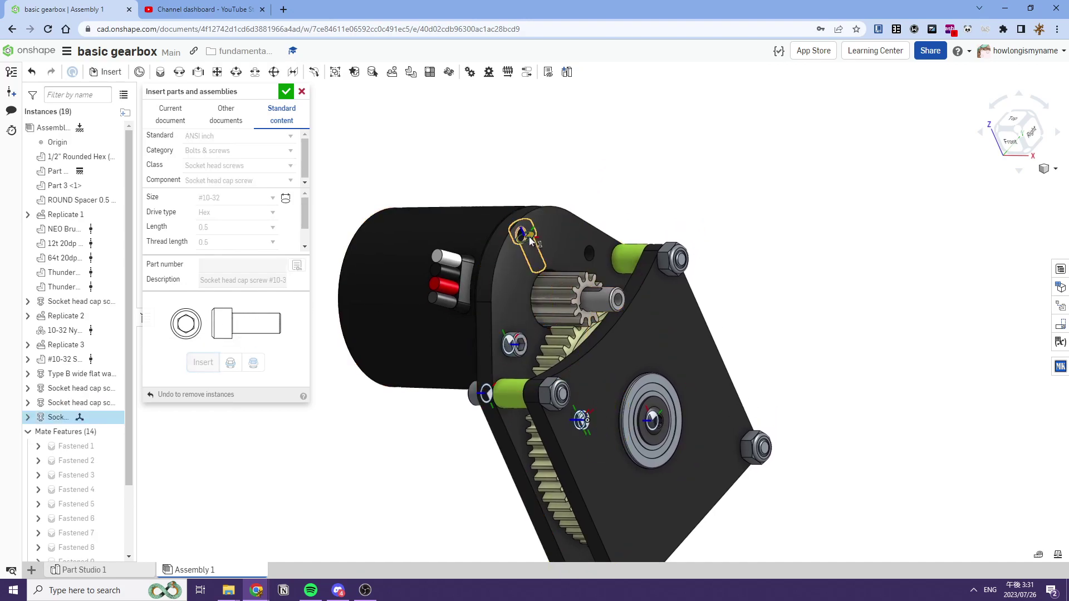
pyautogui.click(201, 360)
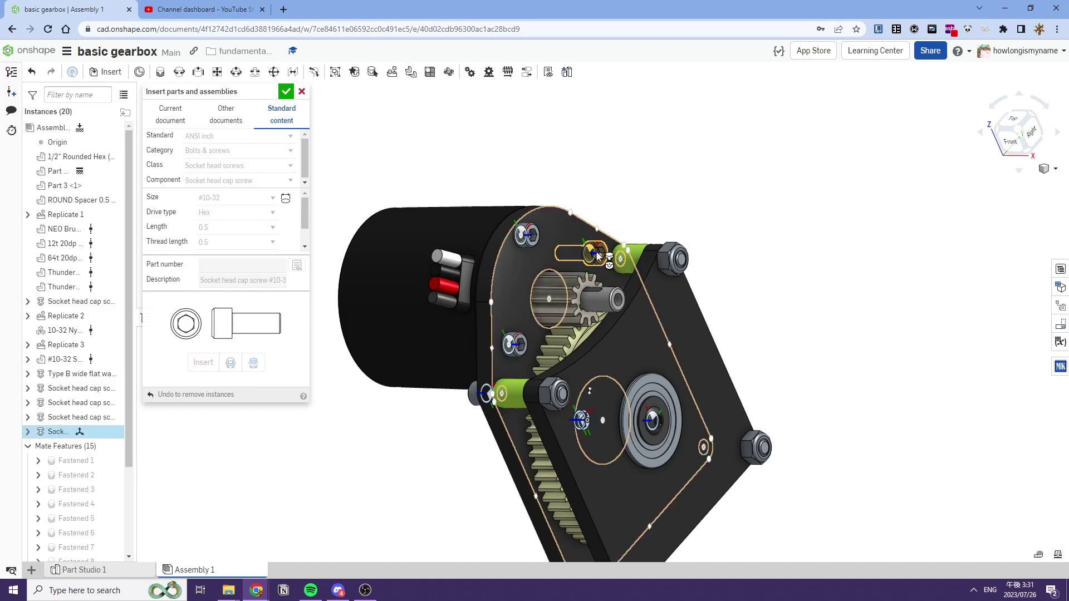
pyautogui.click(597, 254)
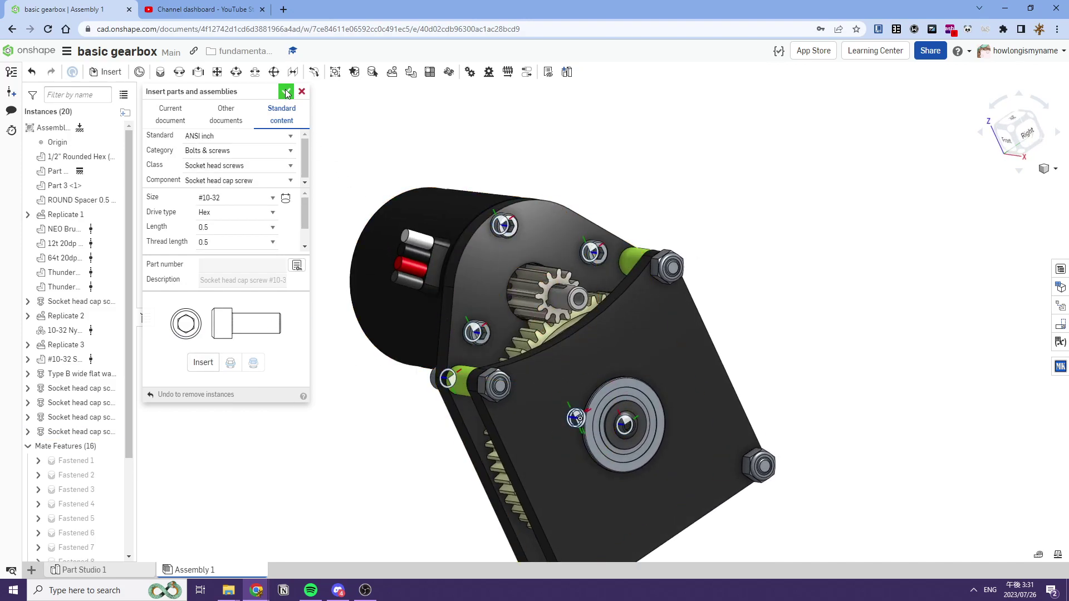
pyautogui.click(285, 92)
pyautogui.scroll(3, 517, 224)
pyautogui.moveTo(496, 248); pyautogui.dragTo(653, 184, button='right')
pyautogui.scroll(-2, 479, 243)
pyautogui.scroll(-4, 534, 267)
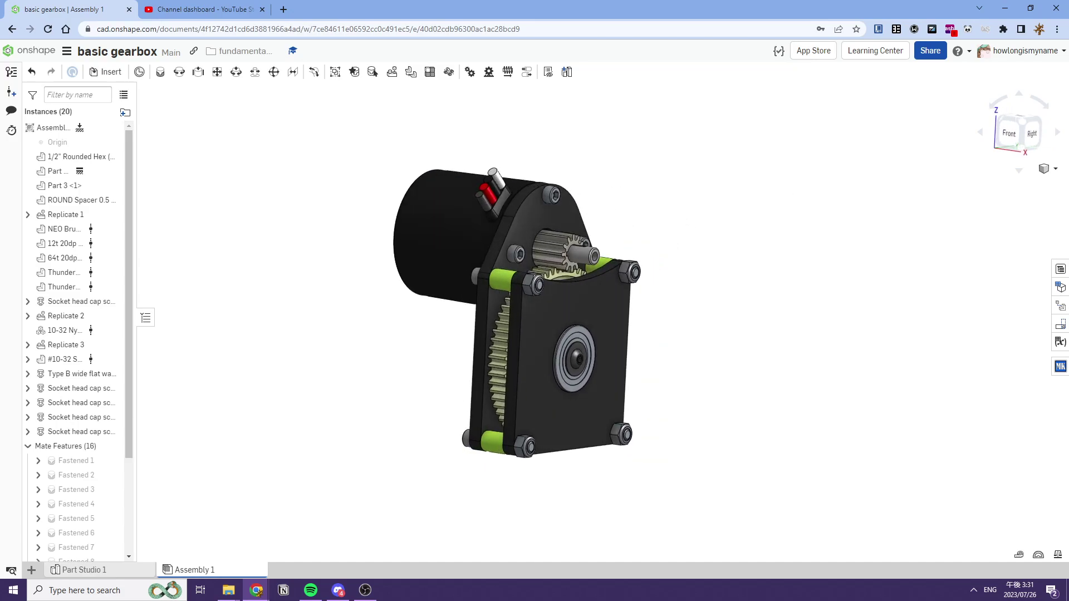